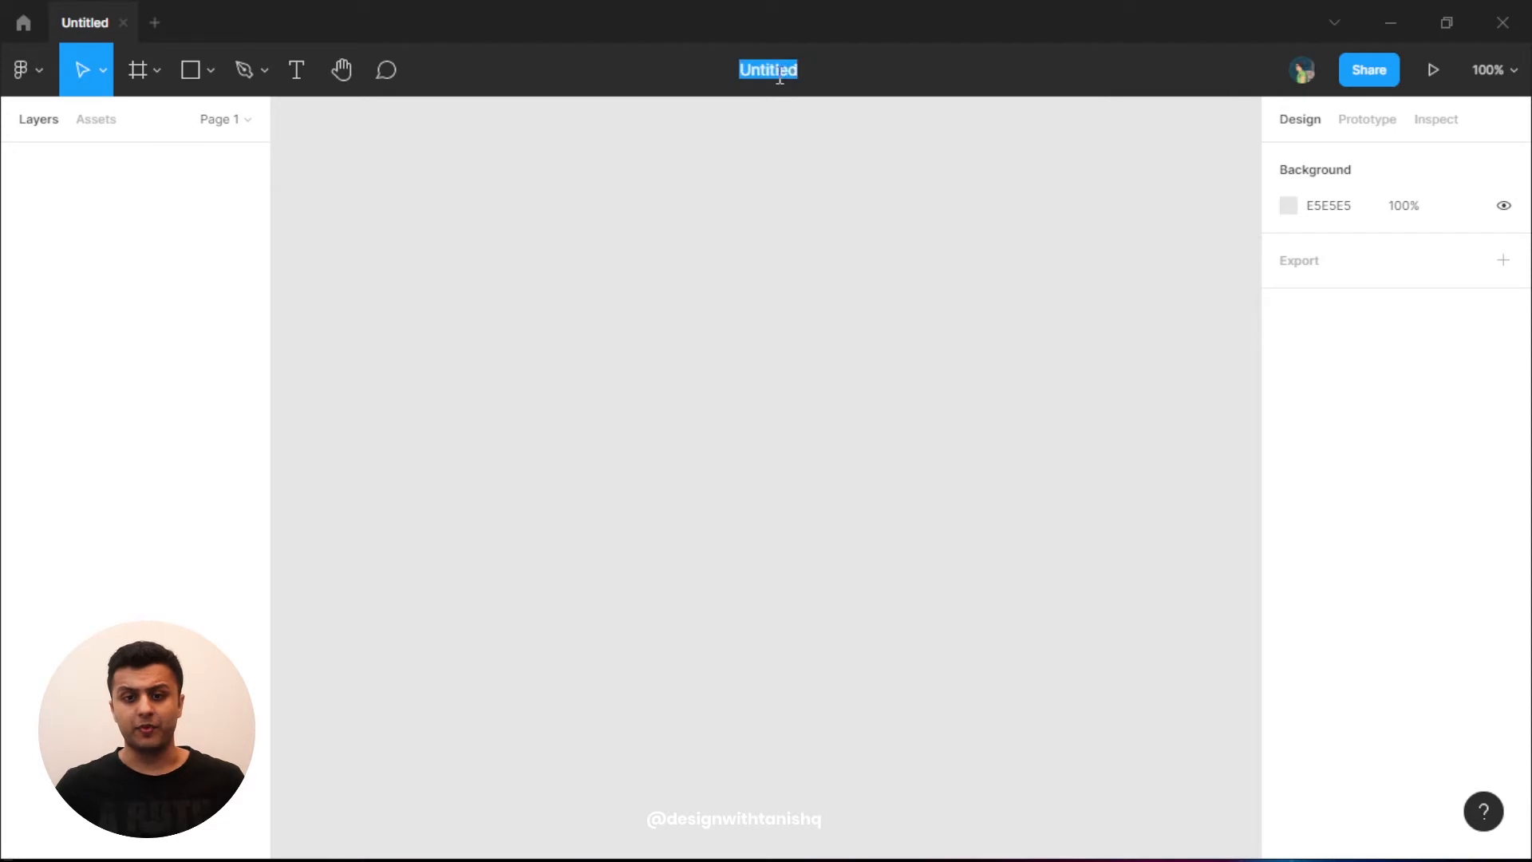
- Name the new draft file 'Resume/CV Template'
text(Resume)
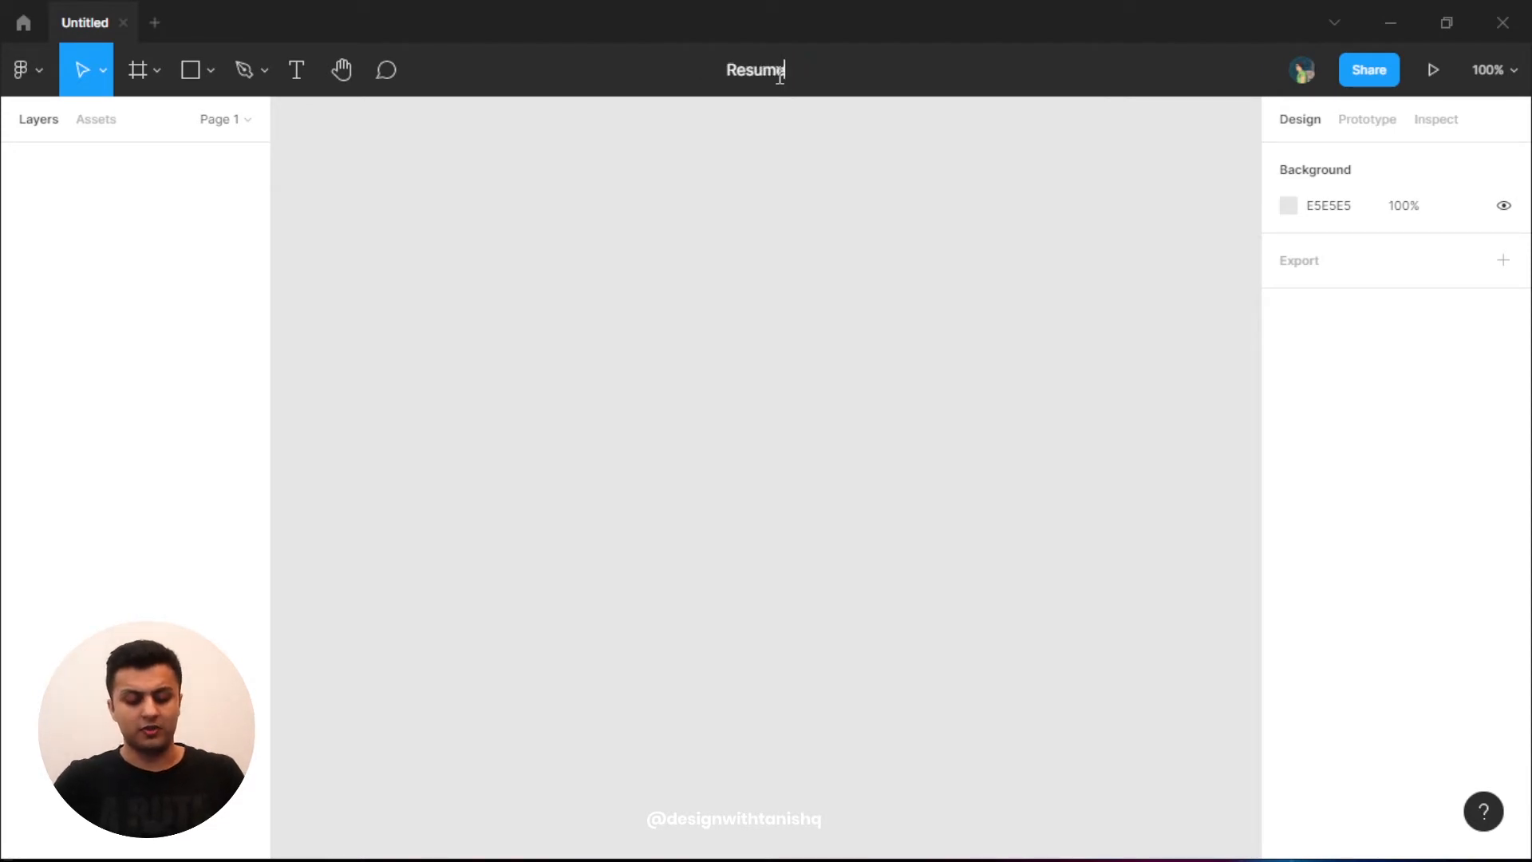
text( CV)
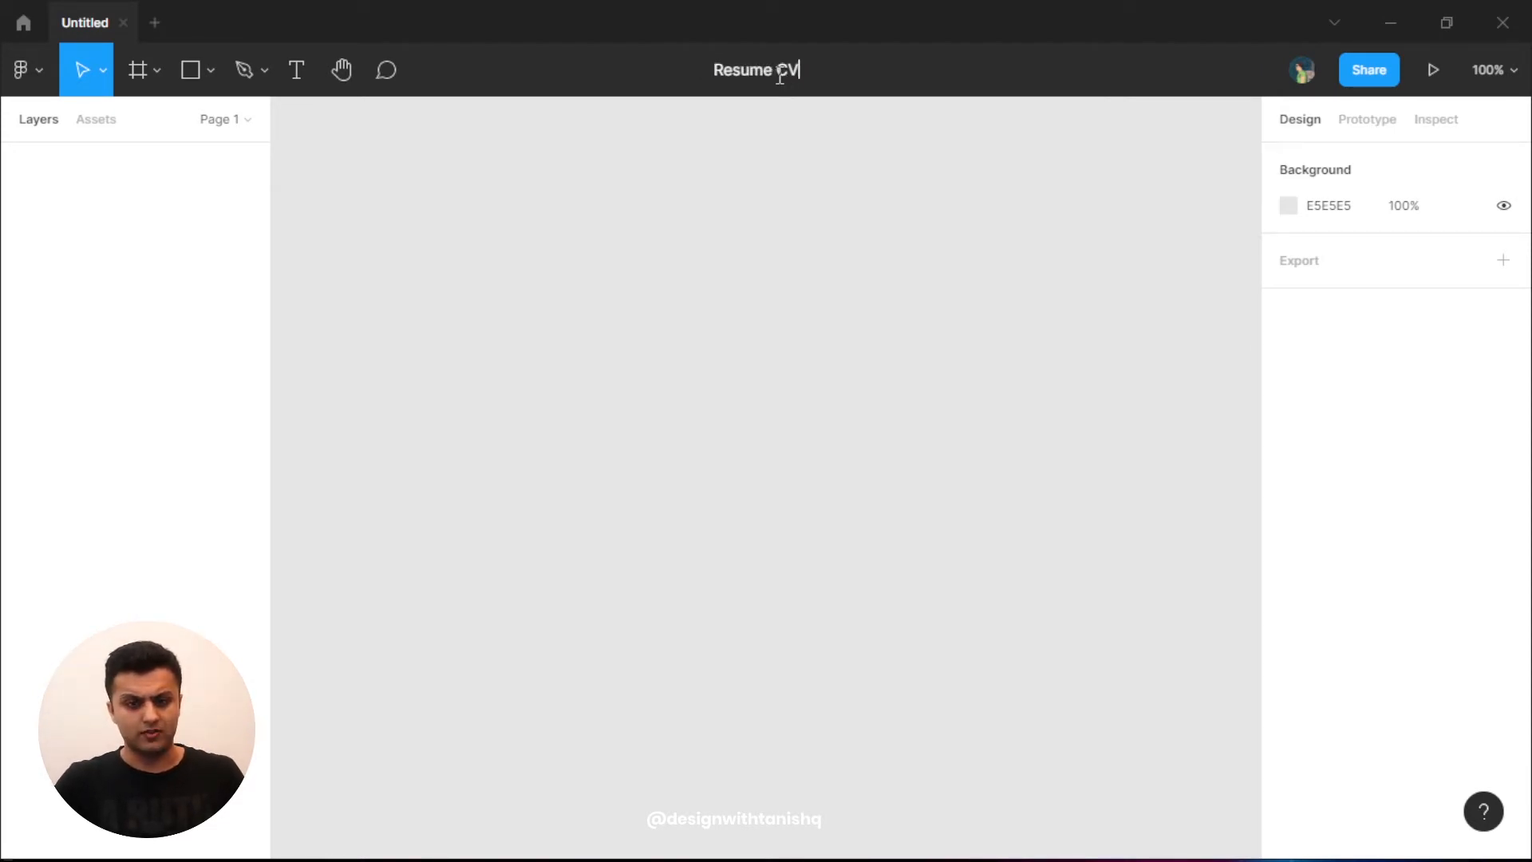
text( Template)
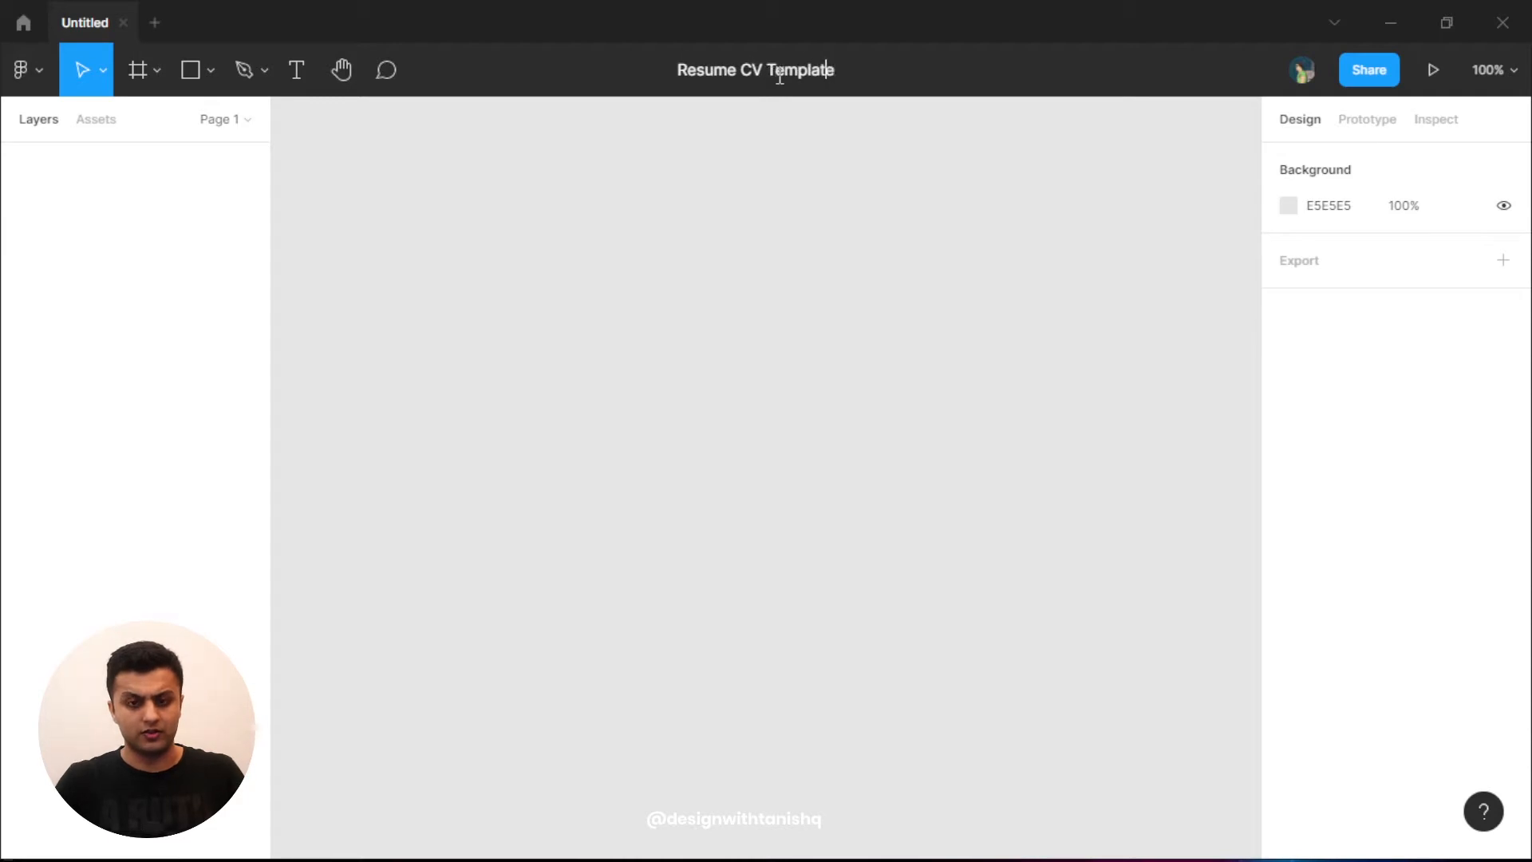
key(ctrl+Left)
key(ctrl+Left)
key(BackSpace)
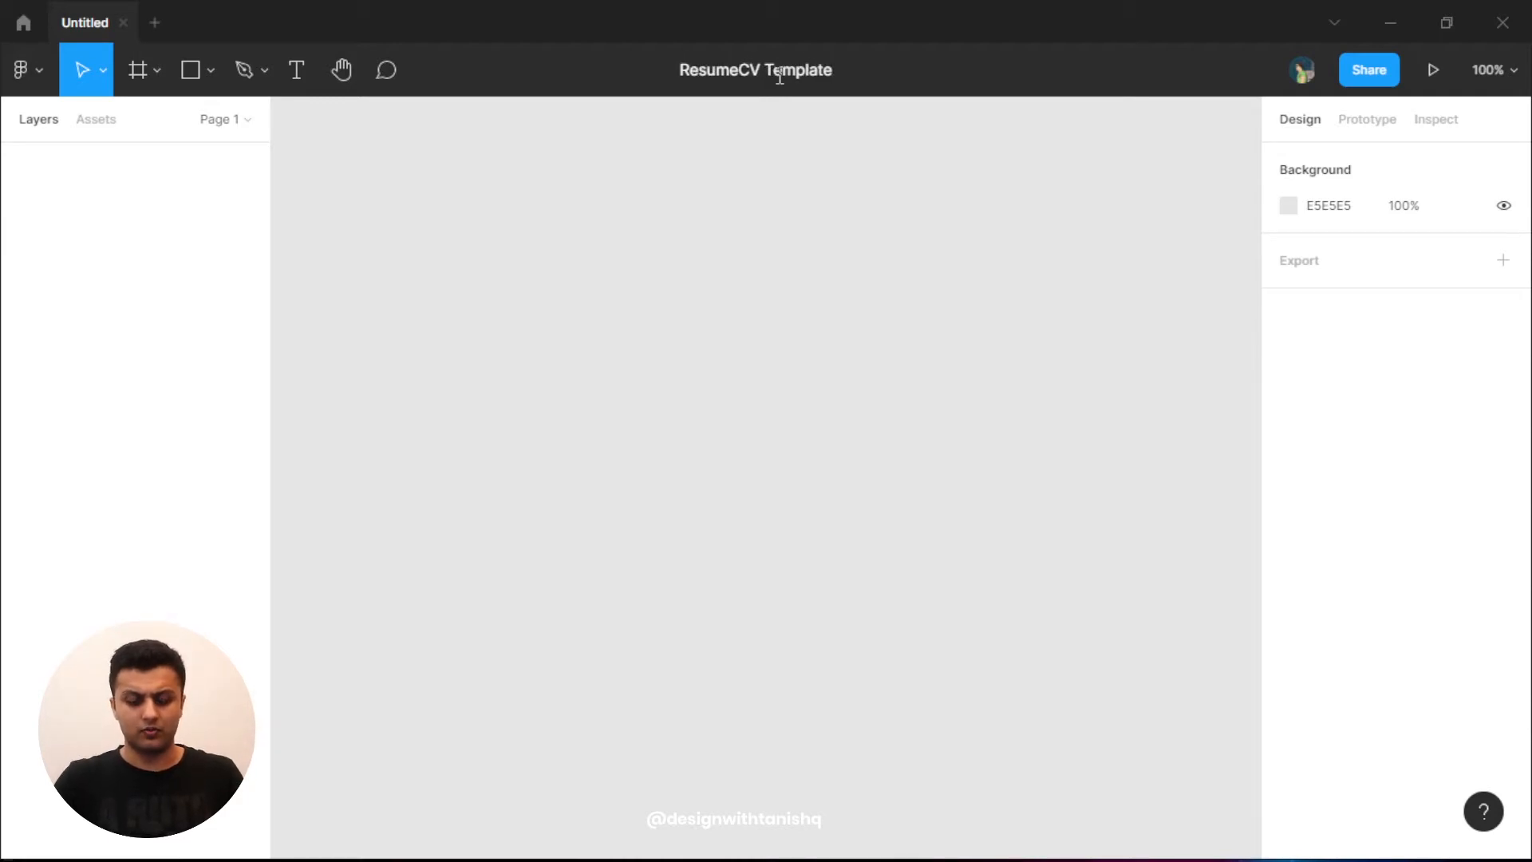
text(/)
click(811, 200)
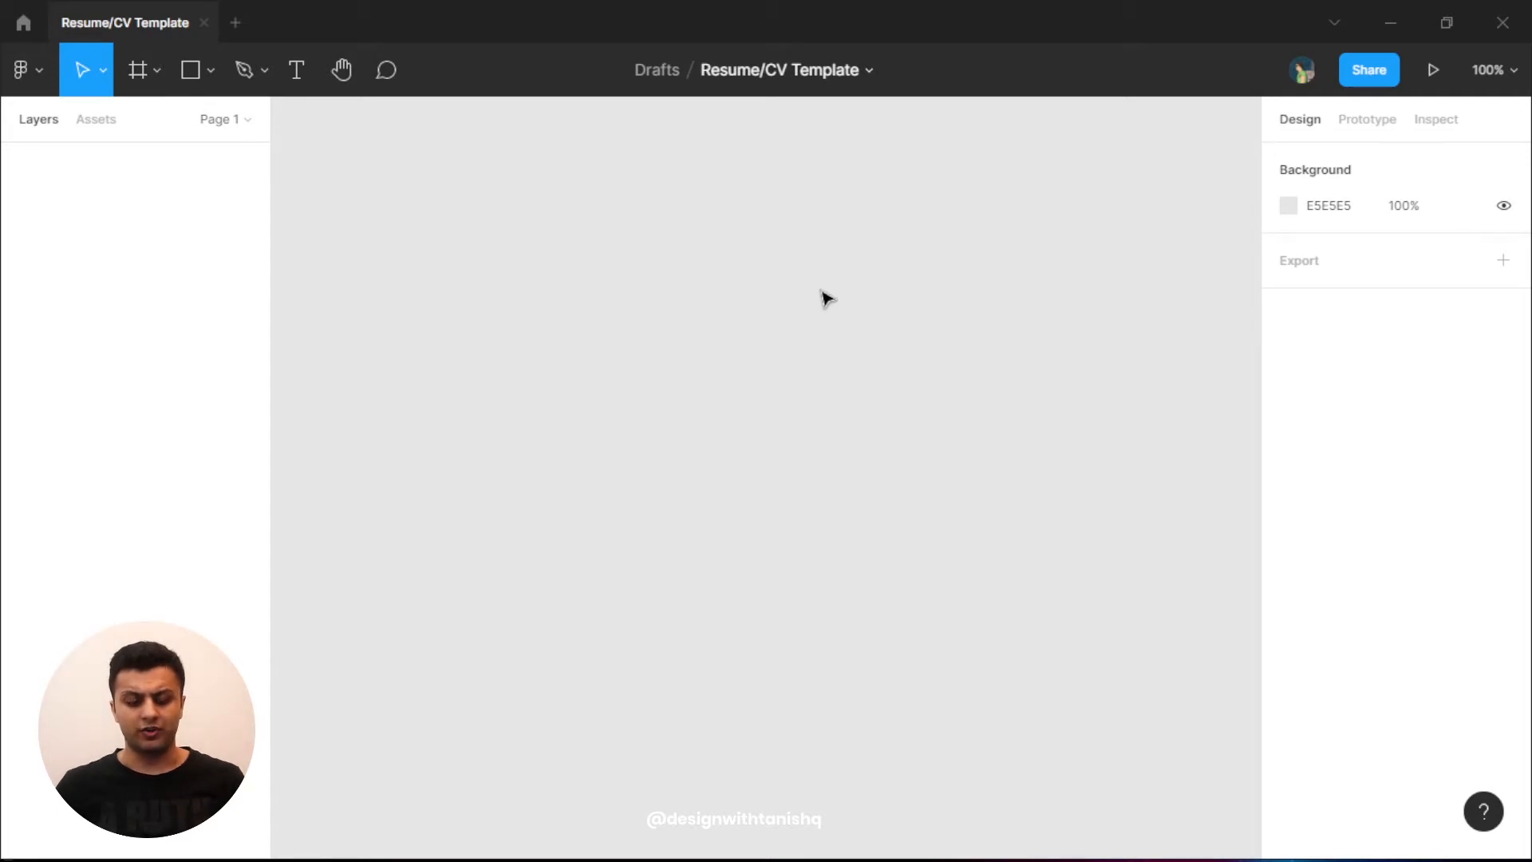
key(f)
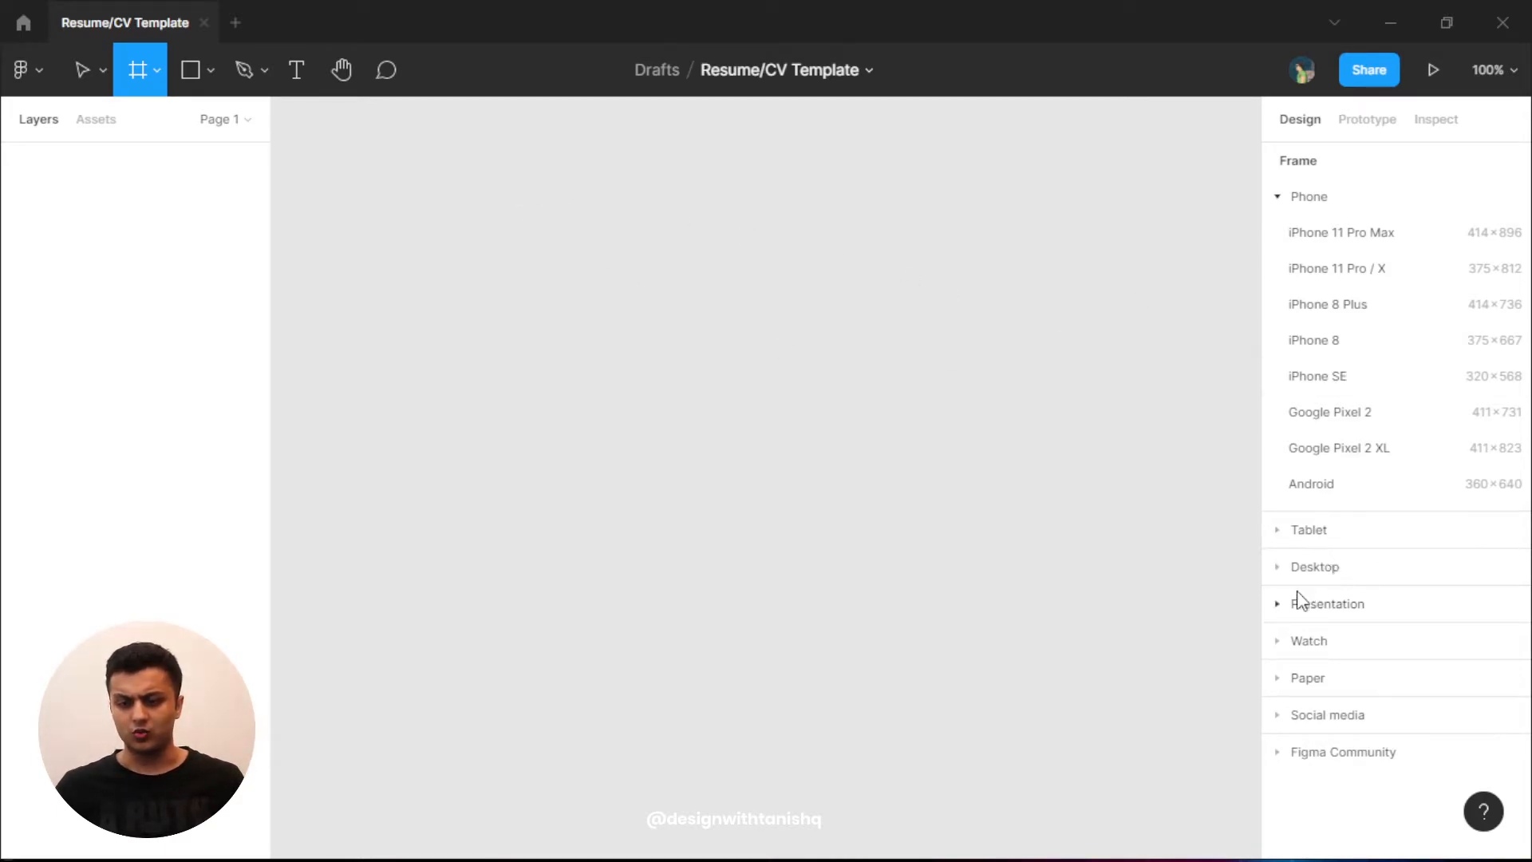
- Add a blank A4 (595 × 842) frame from the Paper presets and bring it into view
click(1284, 678)
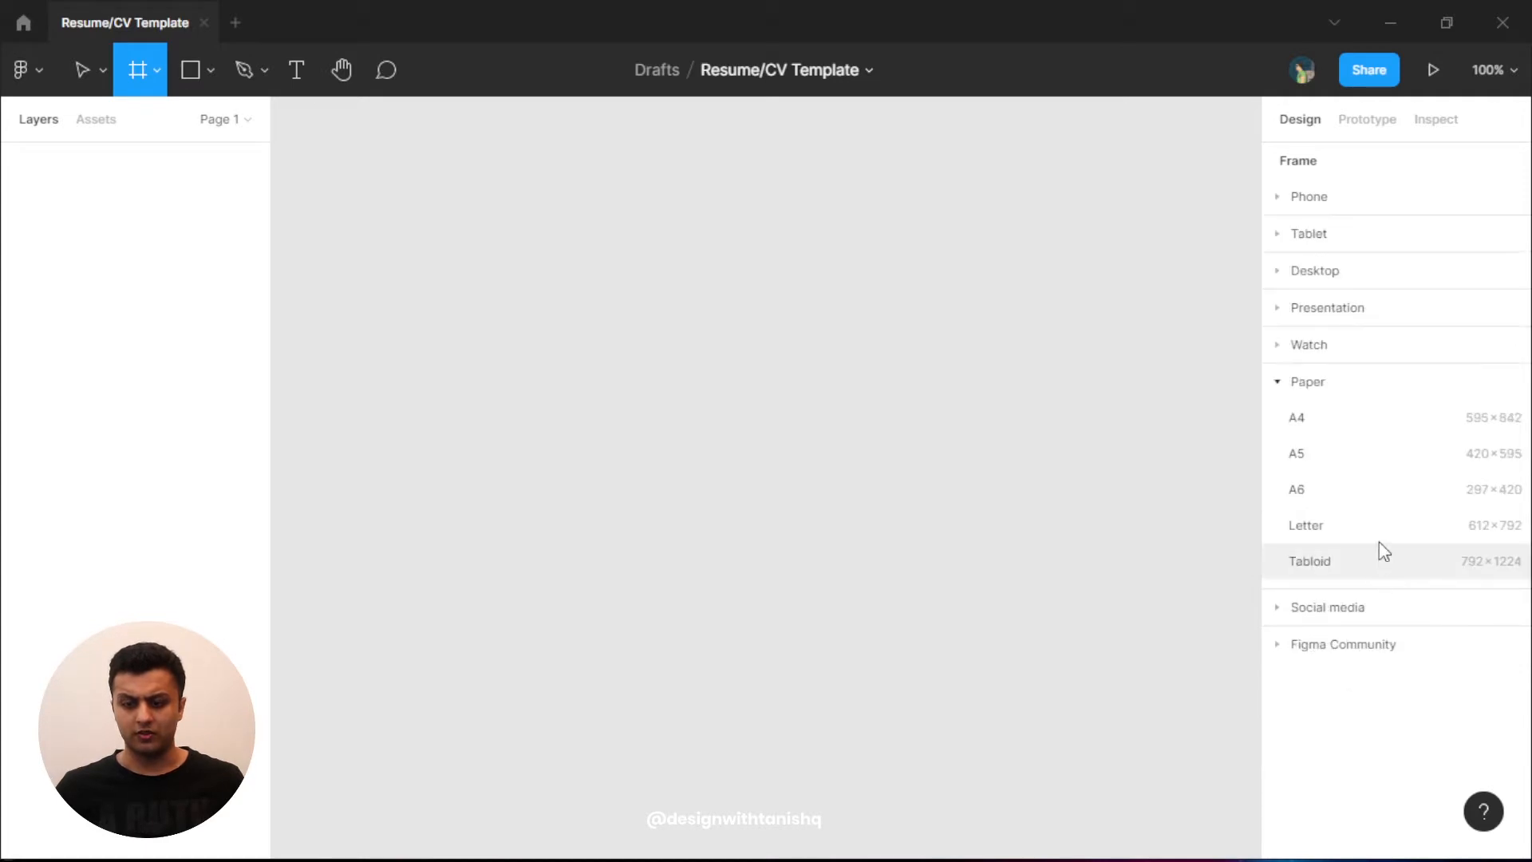
click(1338, 417)
click(1091, 441)
scroll(1067, 448, down, 2)
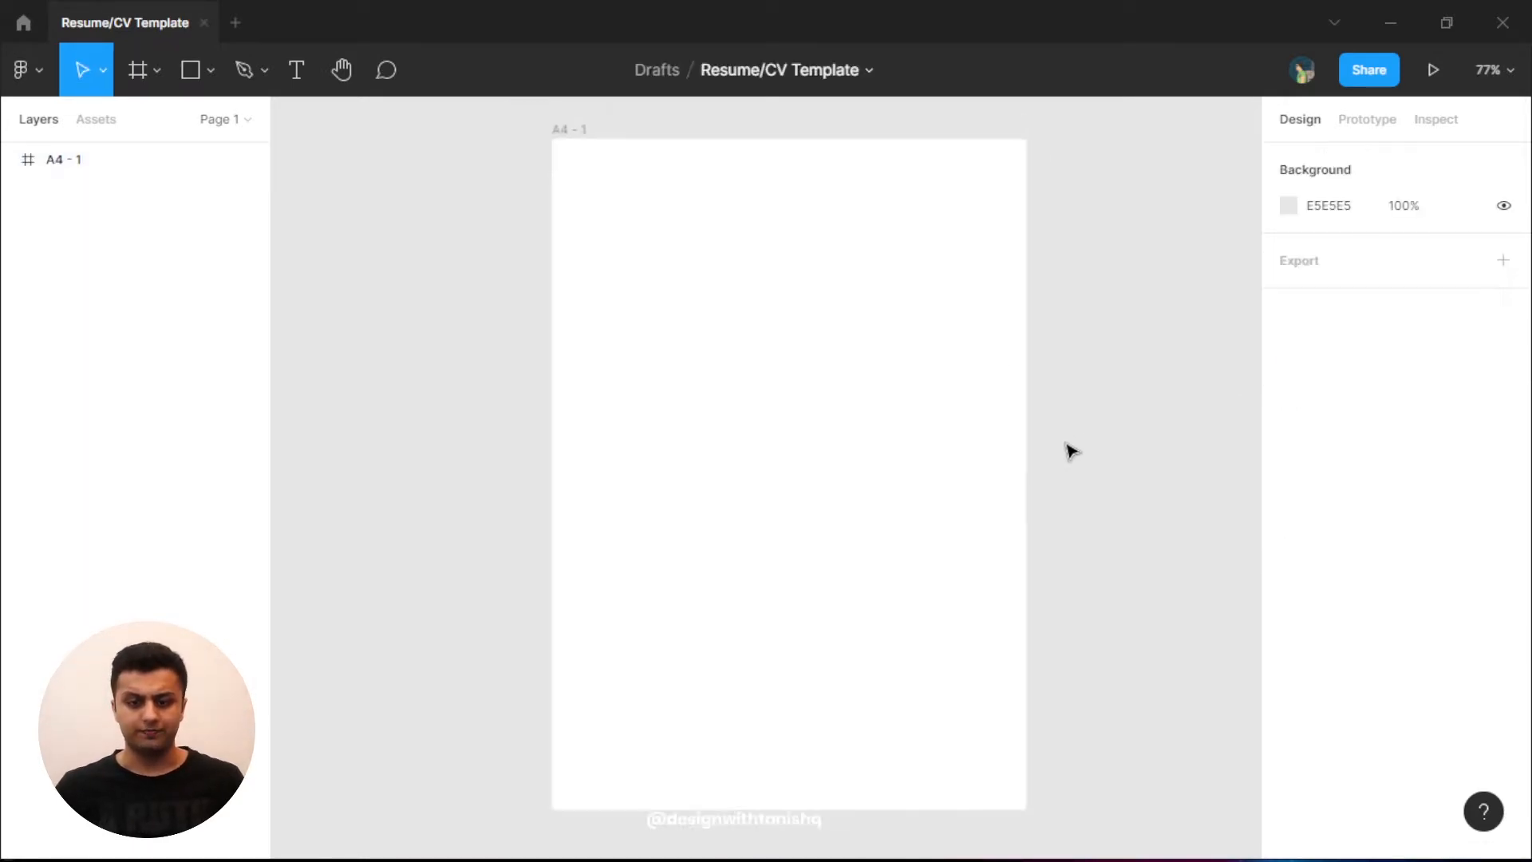
drag(1152, 513, 1042, 496)
click(797, 506)
click(1050, 519)
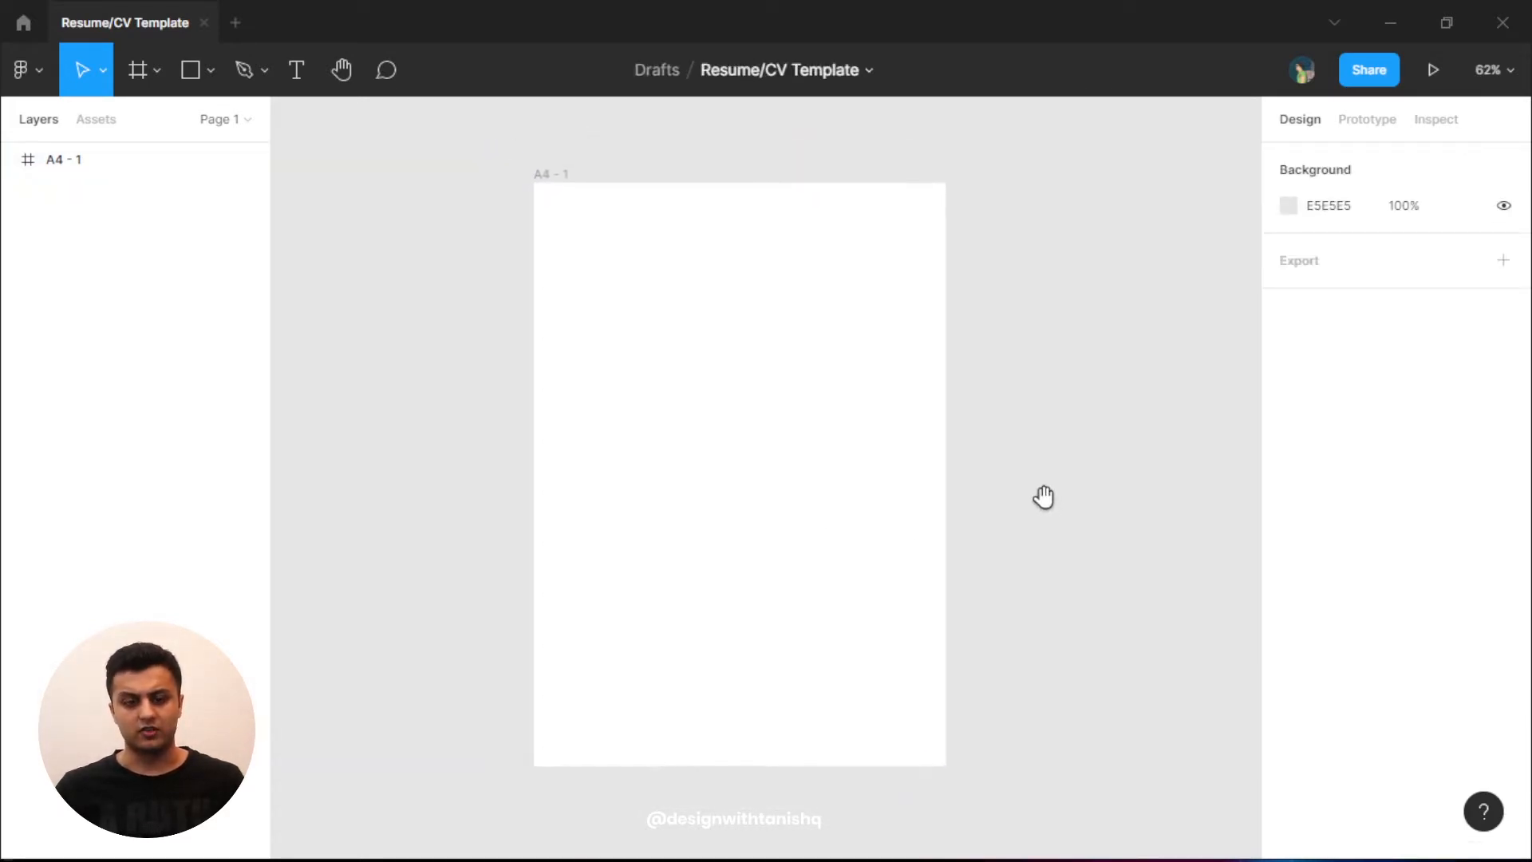
- Undo an accidental height change, recenter the A4 - 1 frame, and start renaming it
click(718, 578)
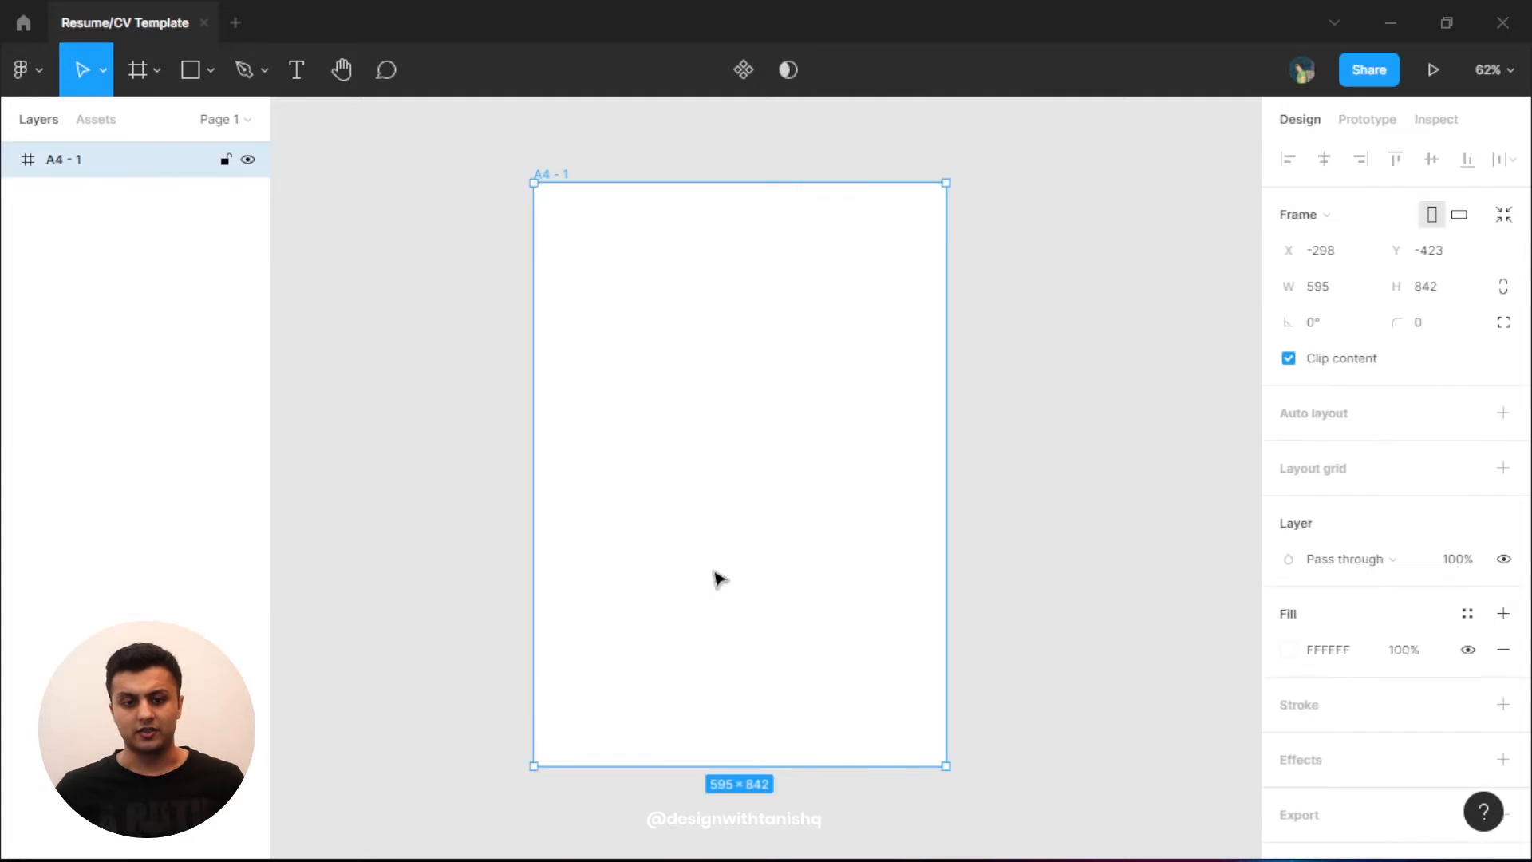
drag(744, 766, 776, 386)
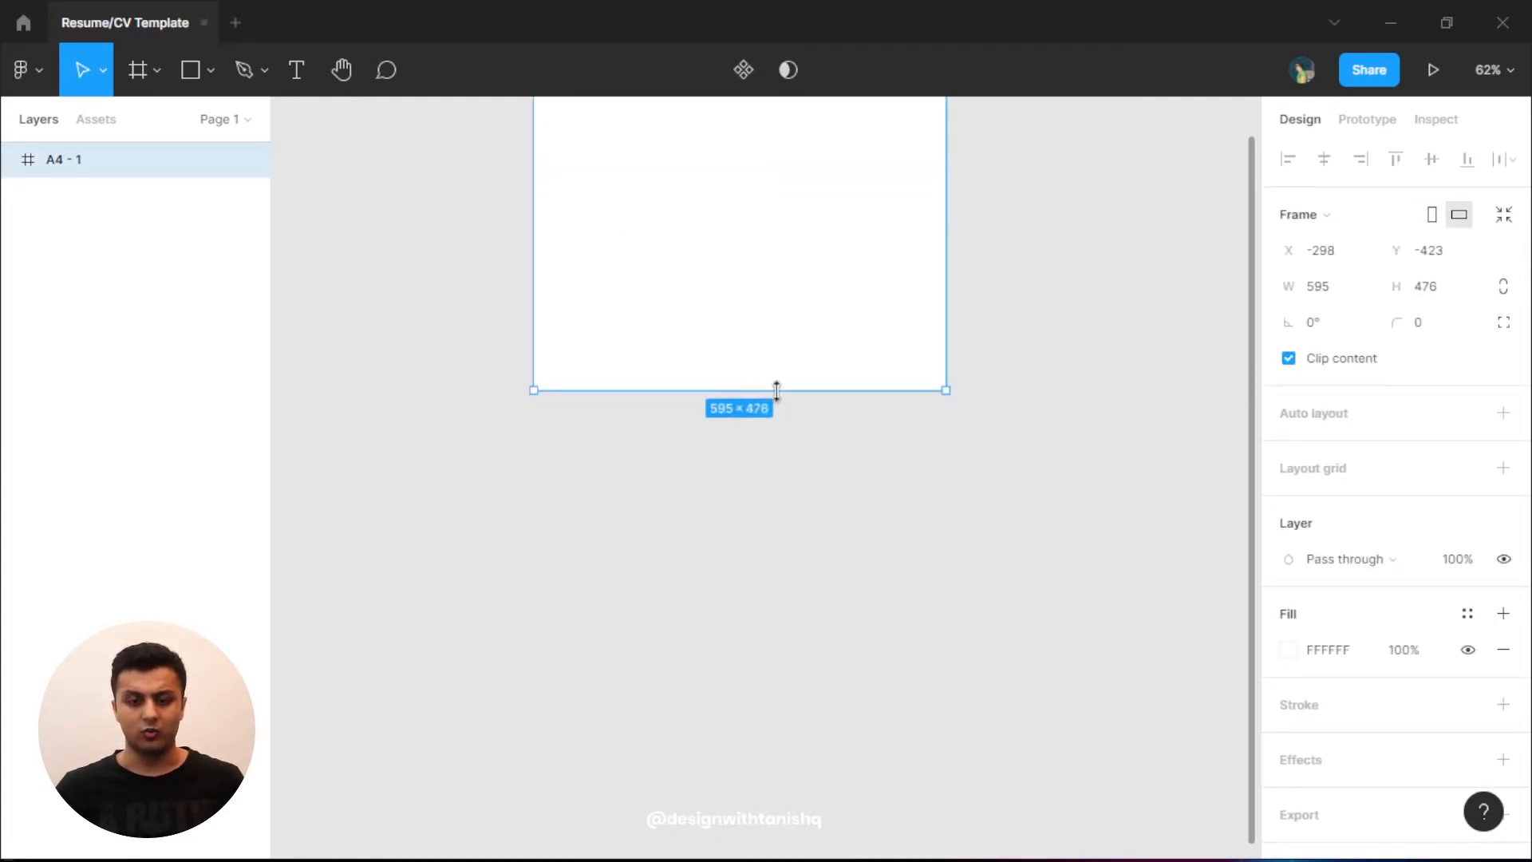
key(ctrl+z)
scroll(878, 495, up, 2)
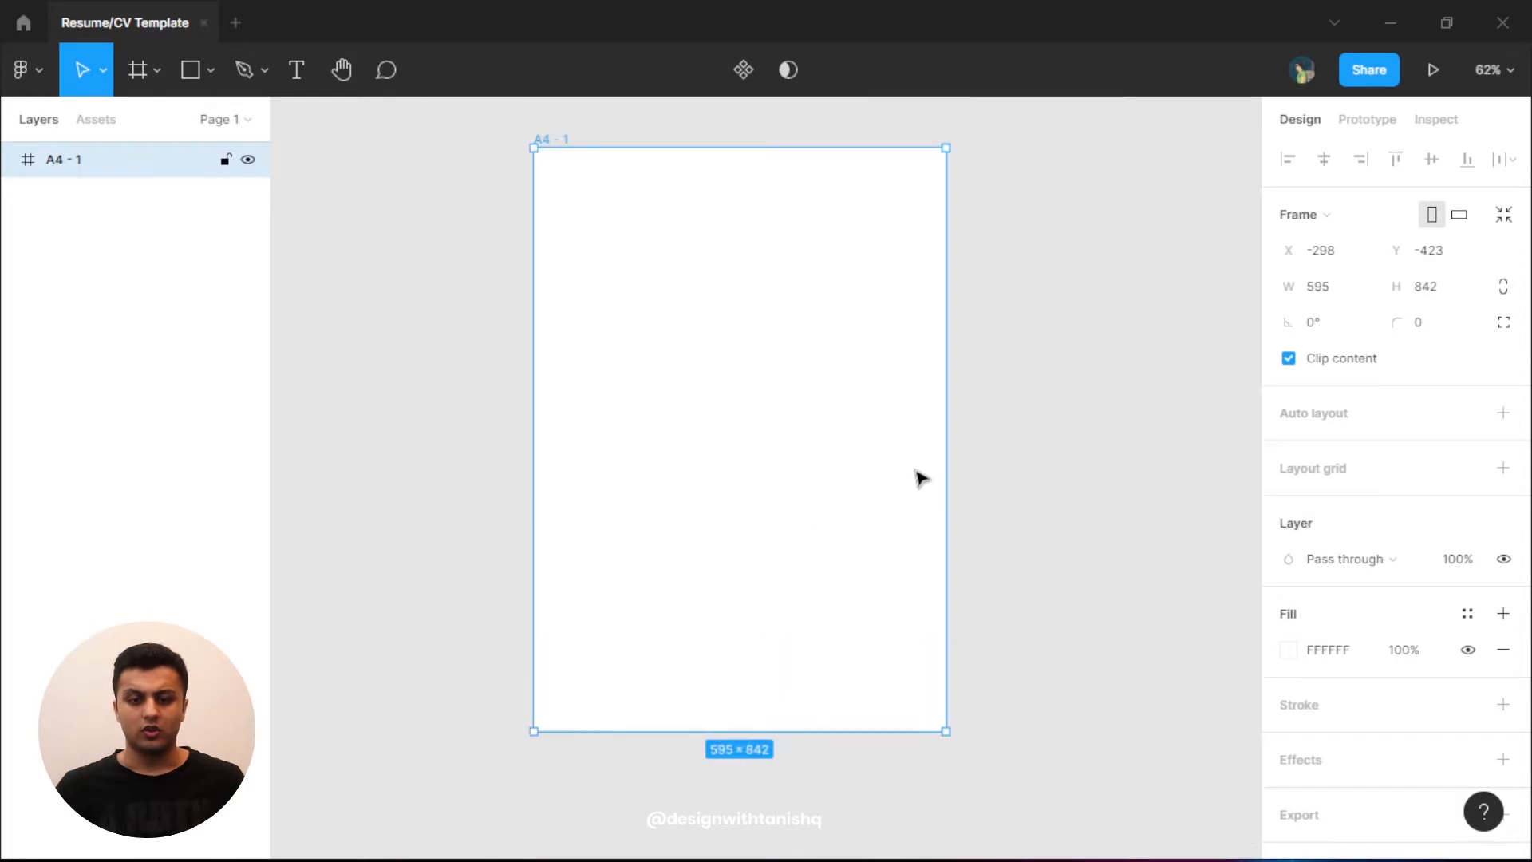
click(981, 493)
drag(1045, 493, 1090, 529)
scroll(804, 473, up, 2)
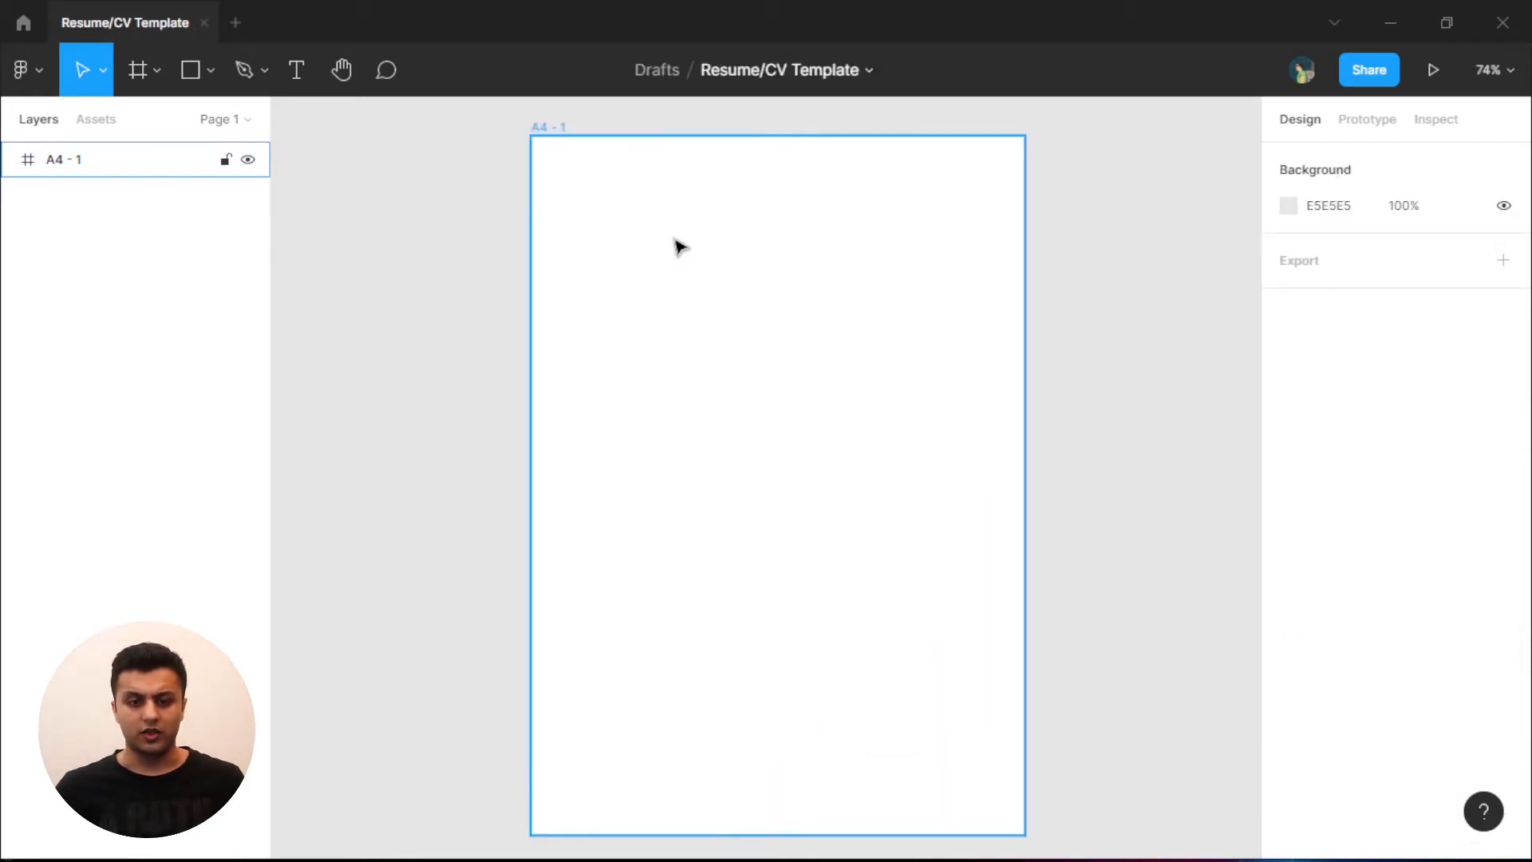
click(547, 128)
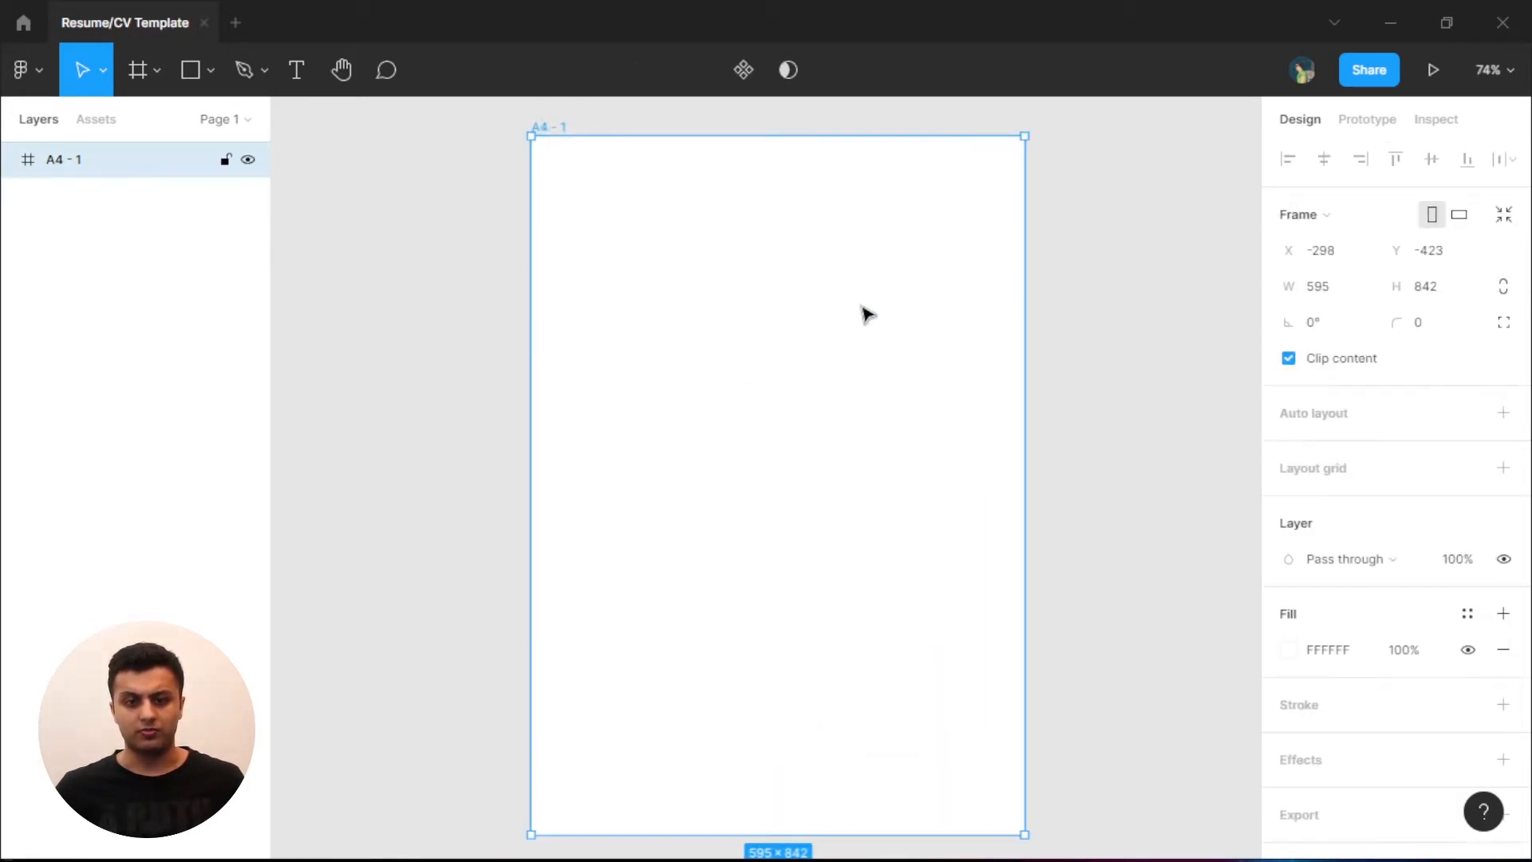
key(ctrl+r)
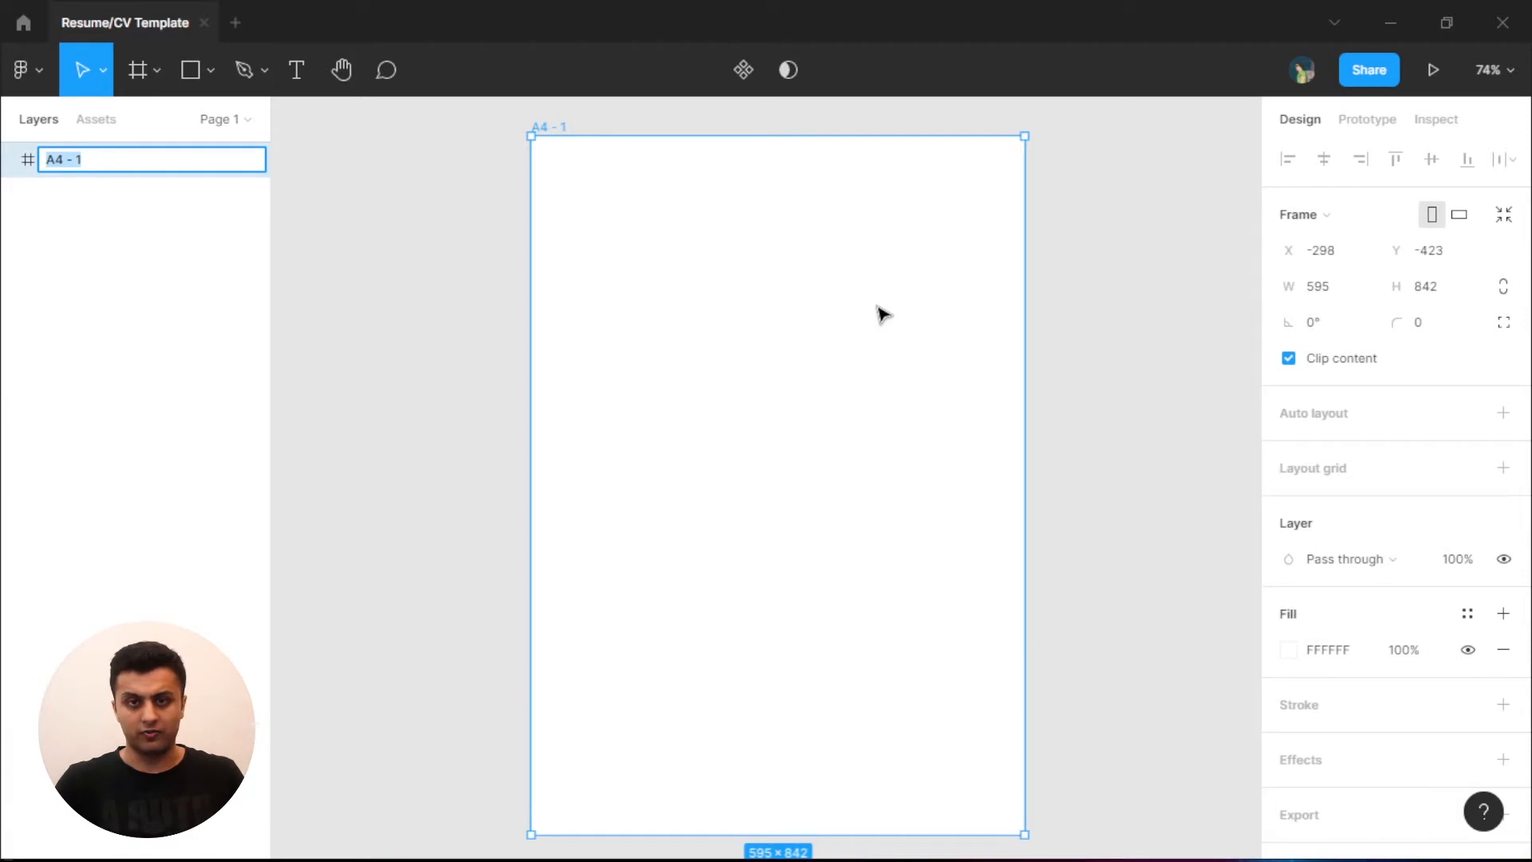
- Enter 'Resume - 1' as the A4 frame's layer name
text(Resume)
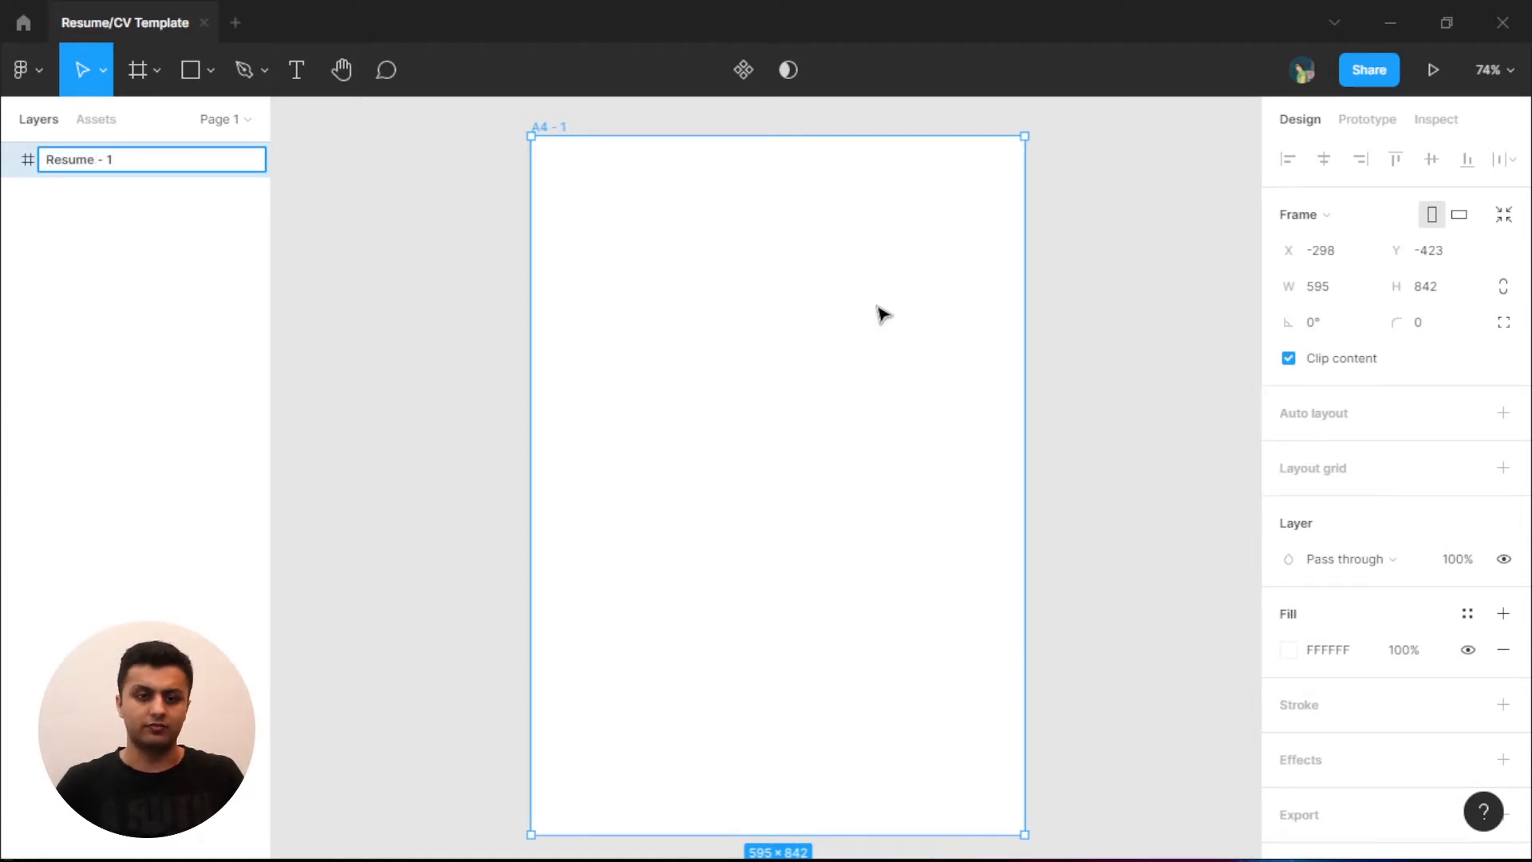
click(1060, 513)
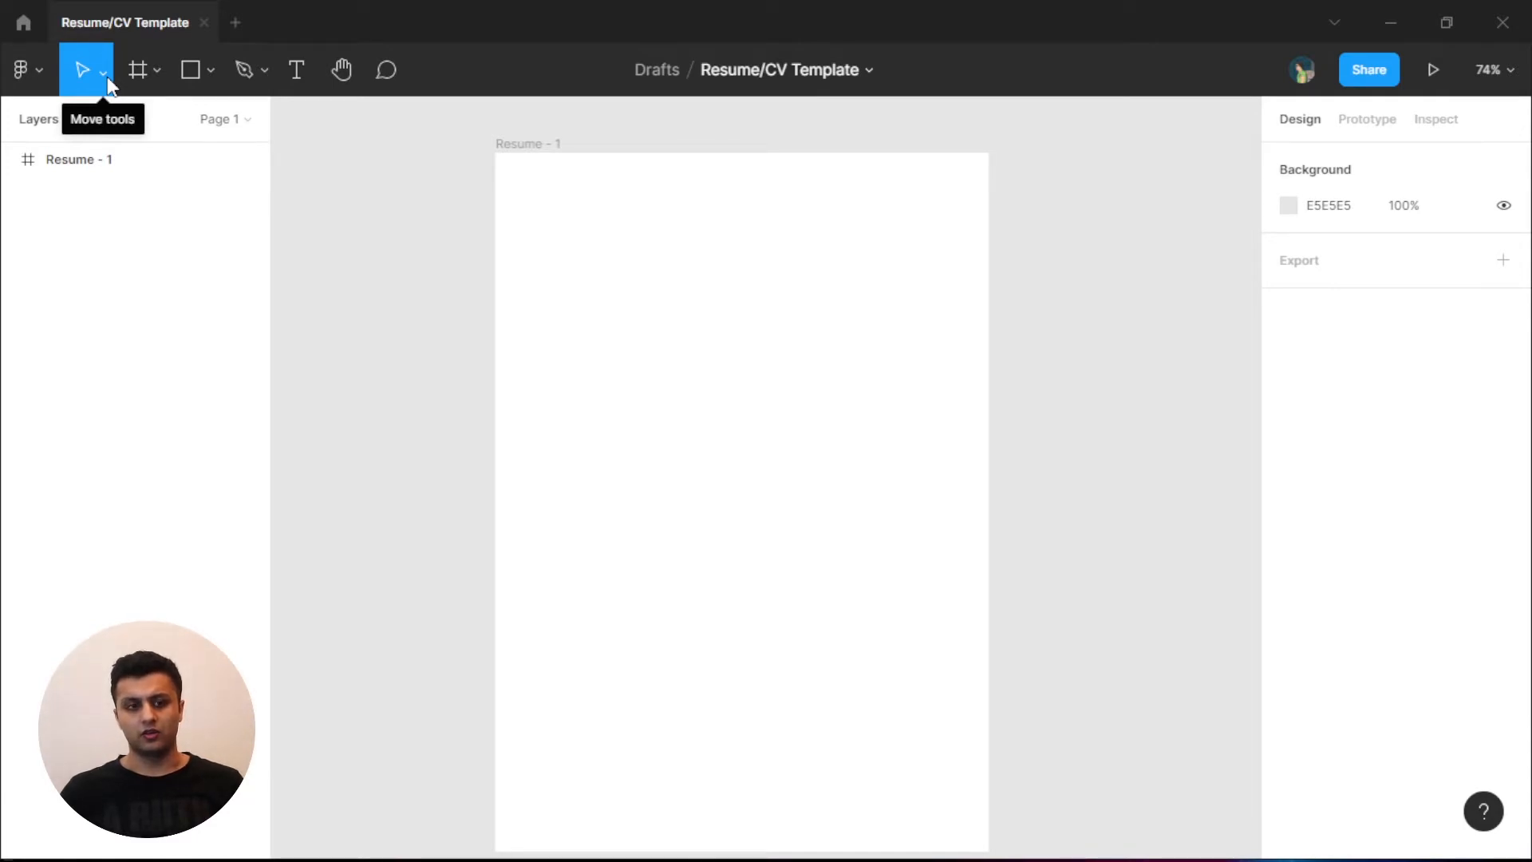
- Draw a slice across the full frame width along its top edge
click(158, 71)
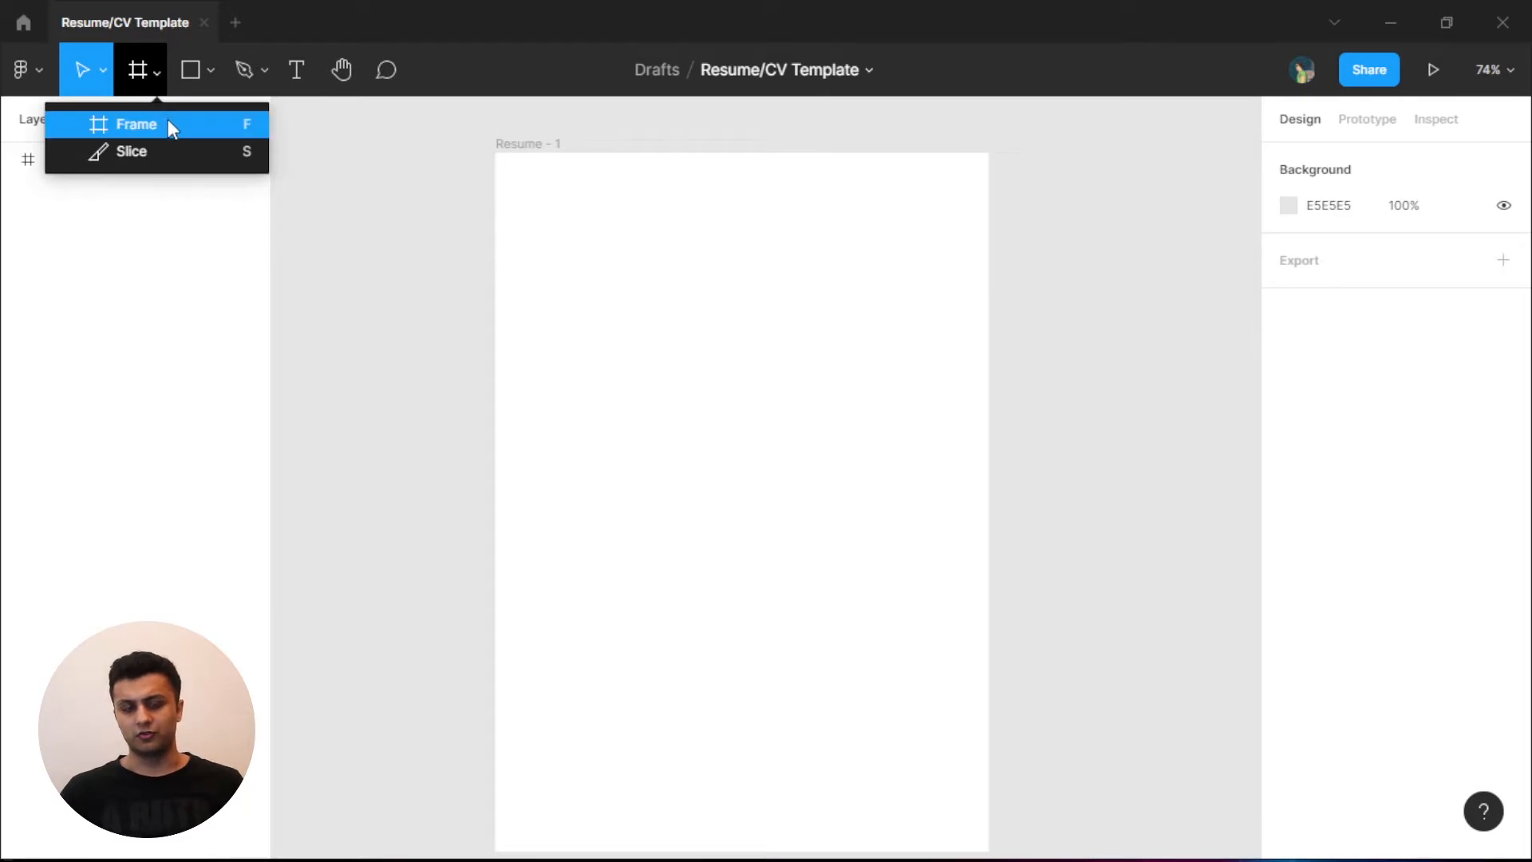
click(212, 155)
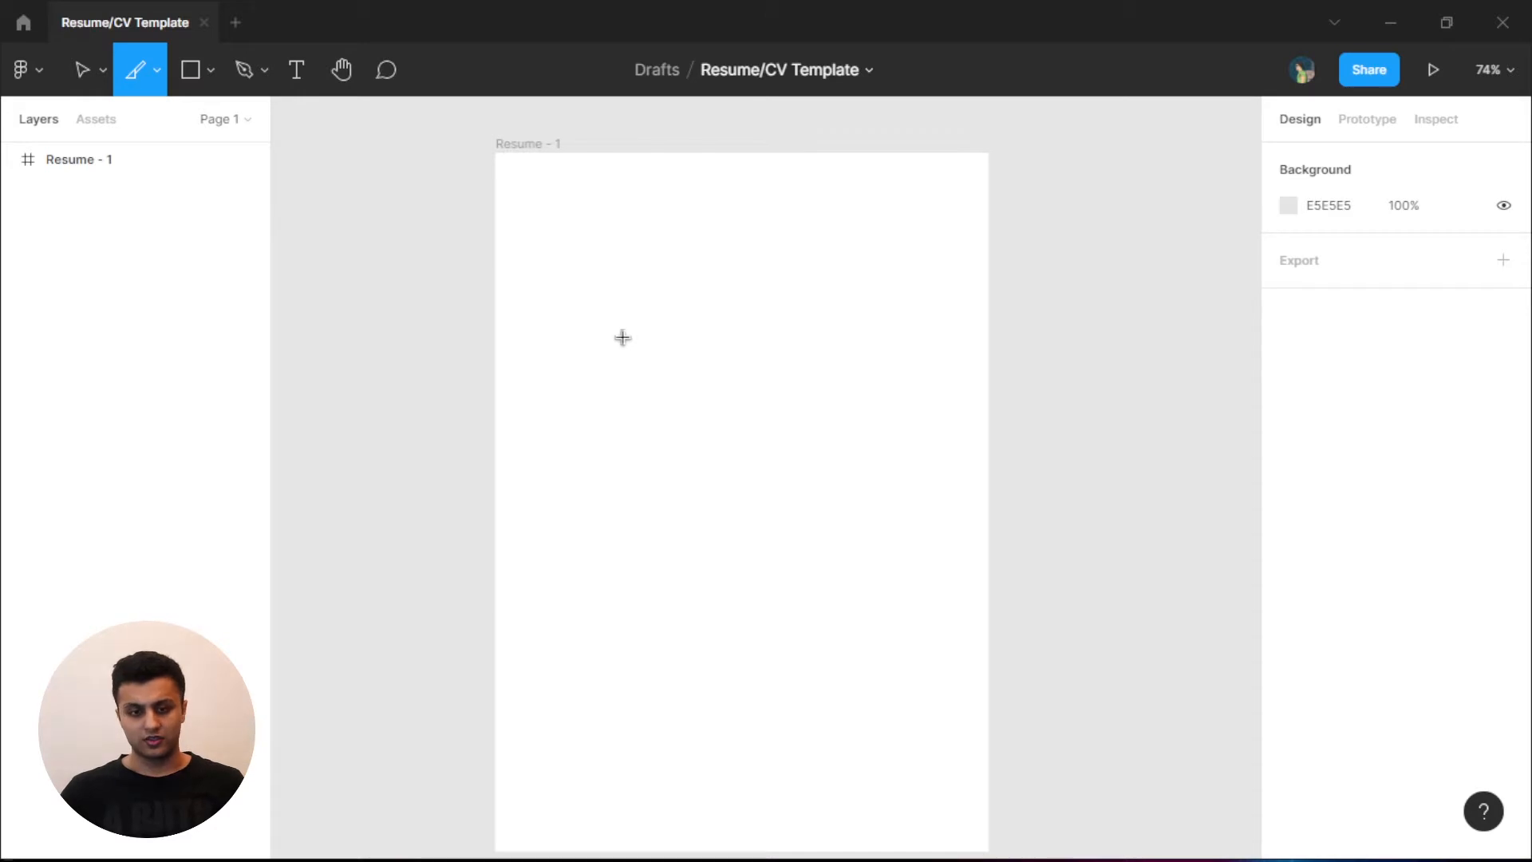
drag(517, 233, 977, 444)
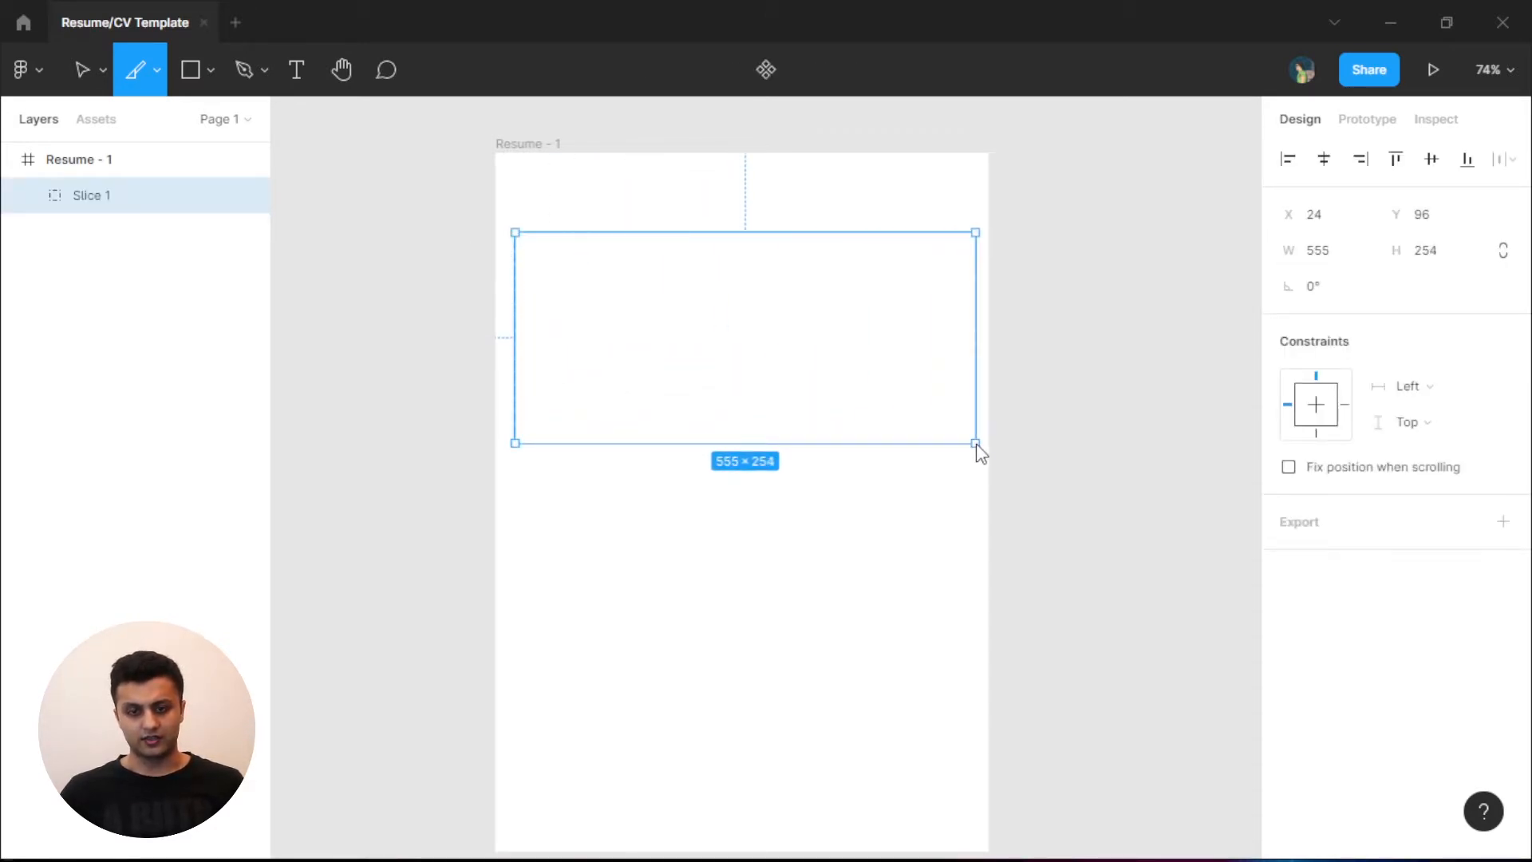
drag(976, 339, 988, 335)
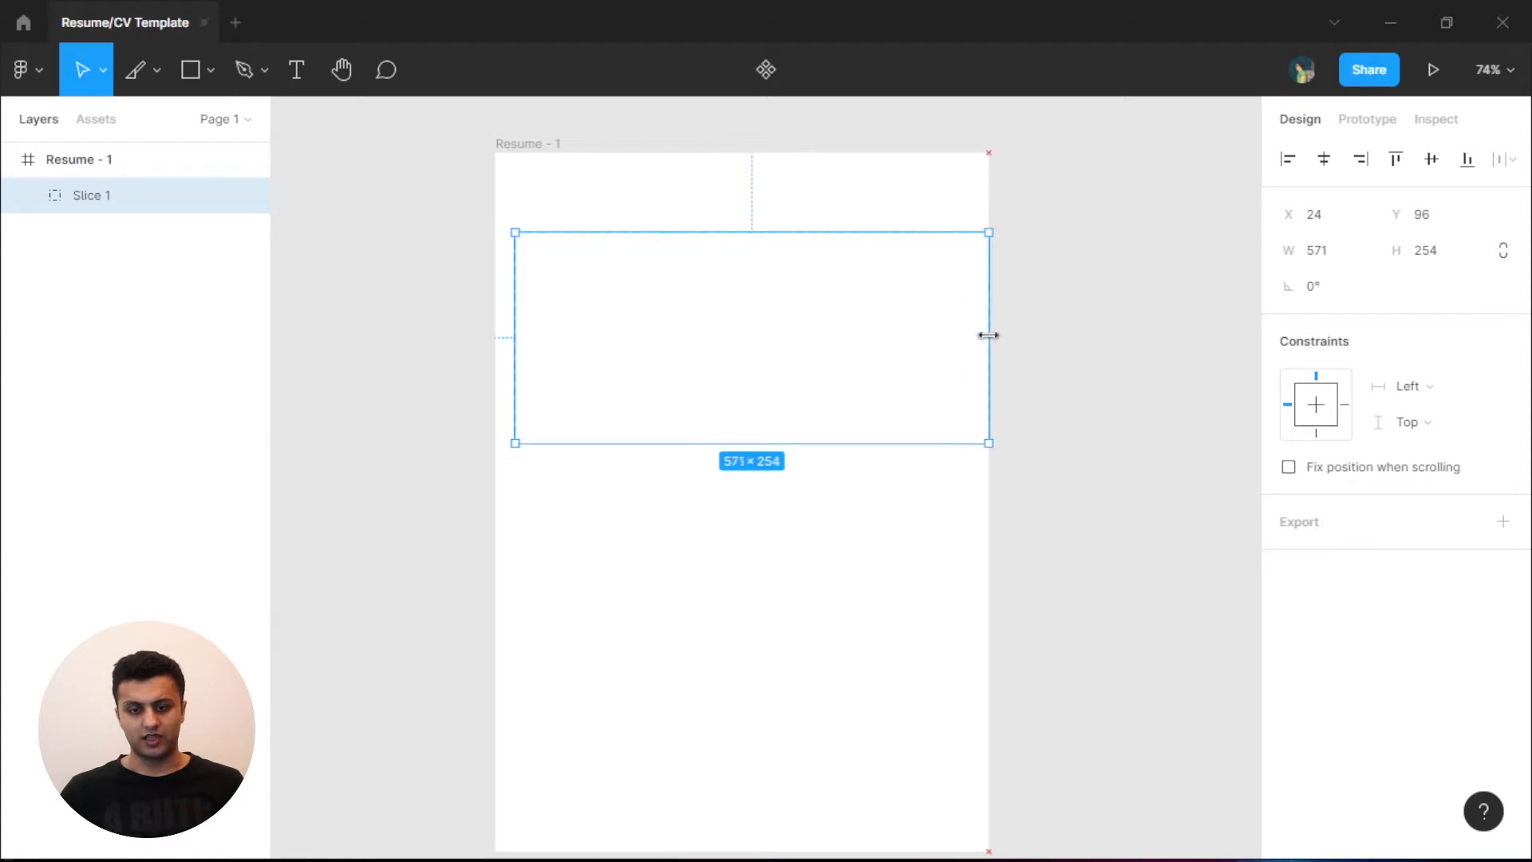
drag(510, 334, 495, 337)
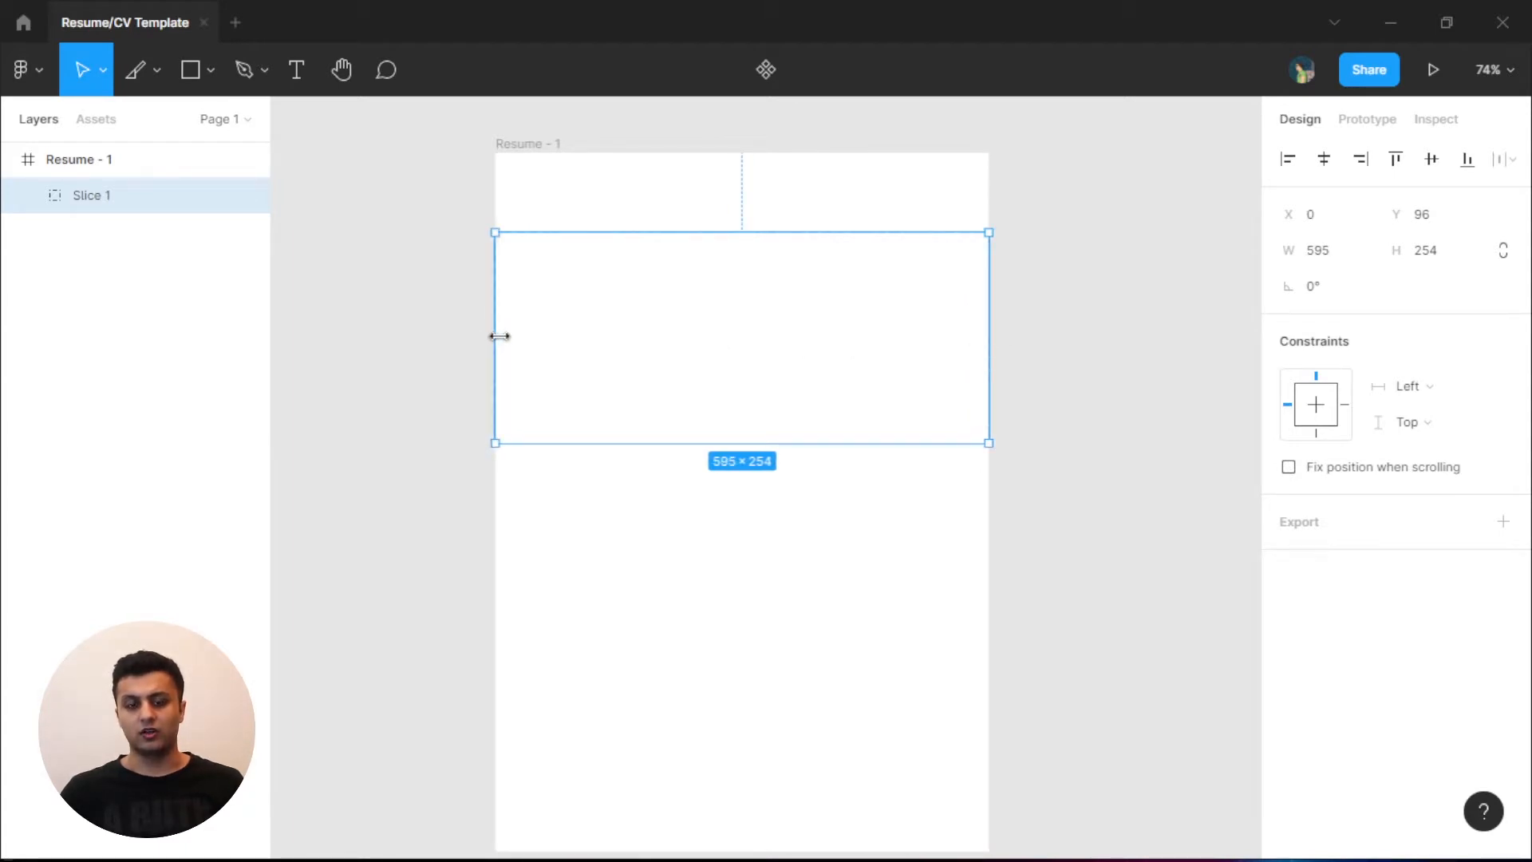
drag(768, 444, 768, 368)
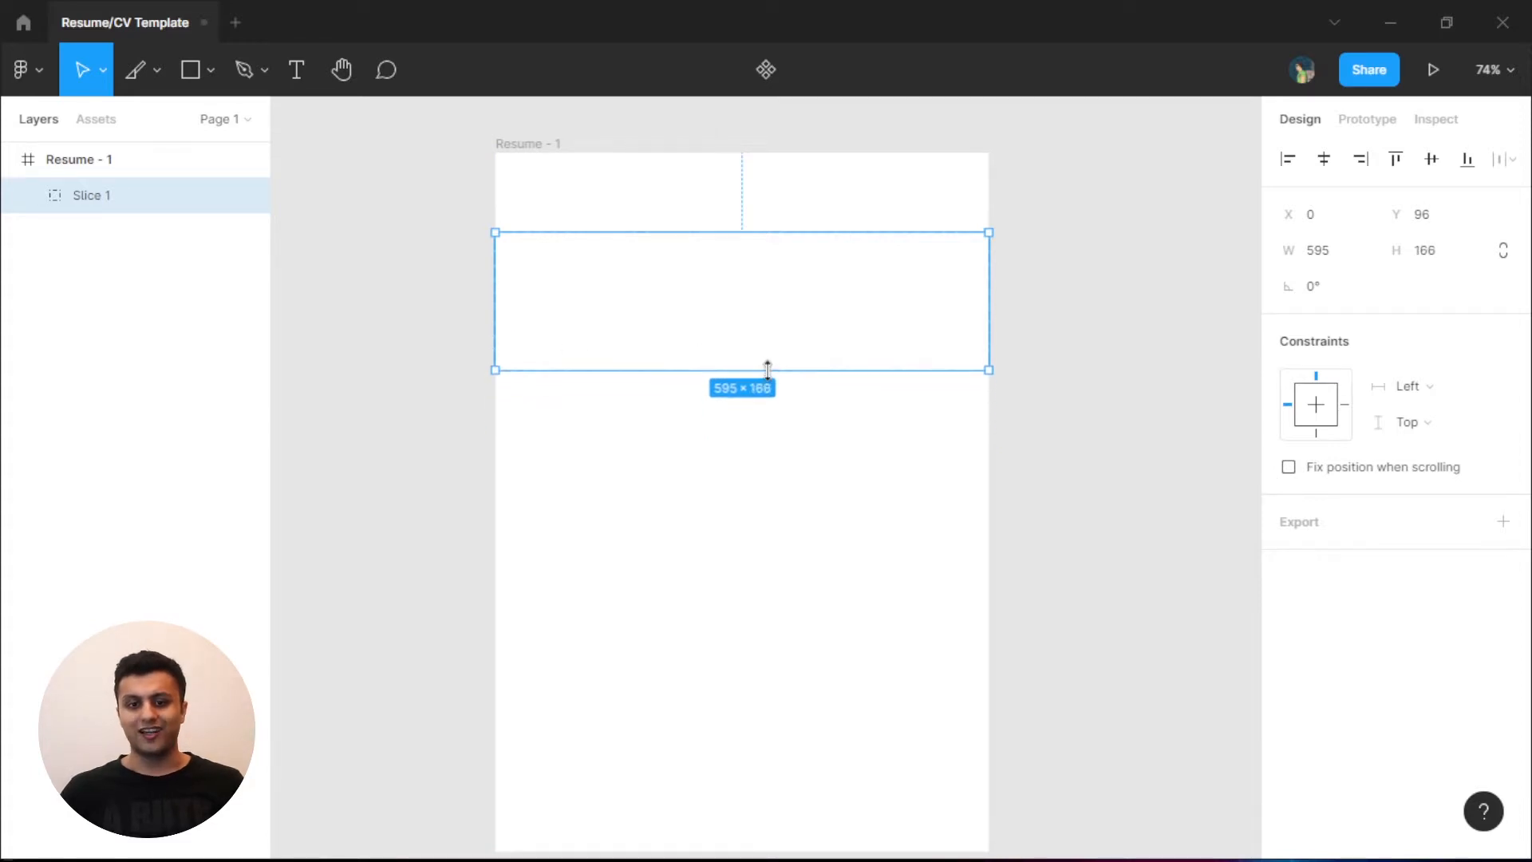
drag(838, 322, 837, 245)
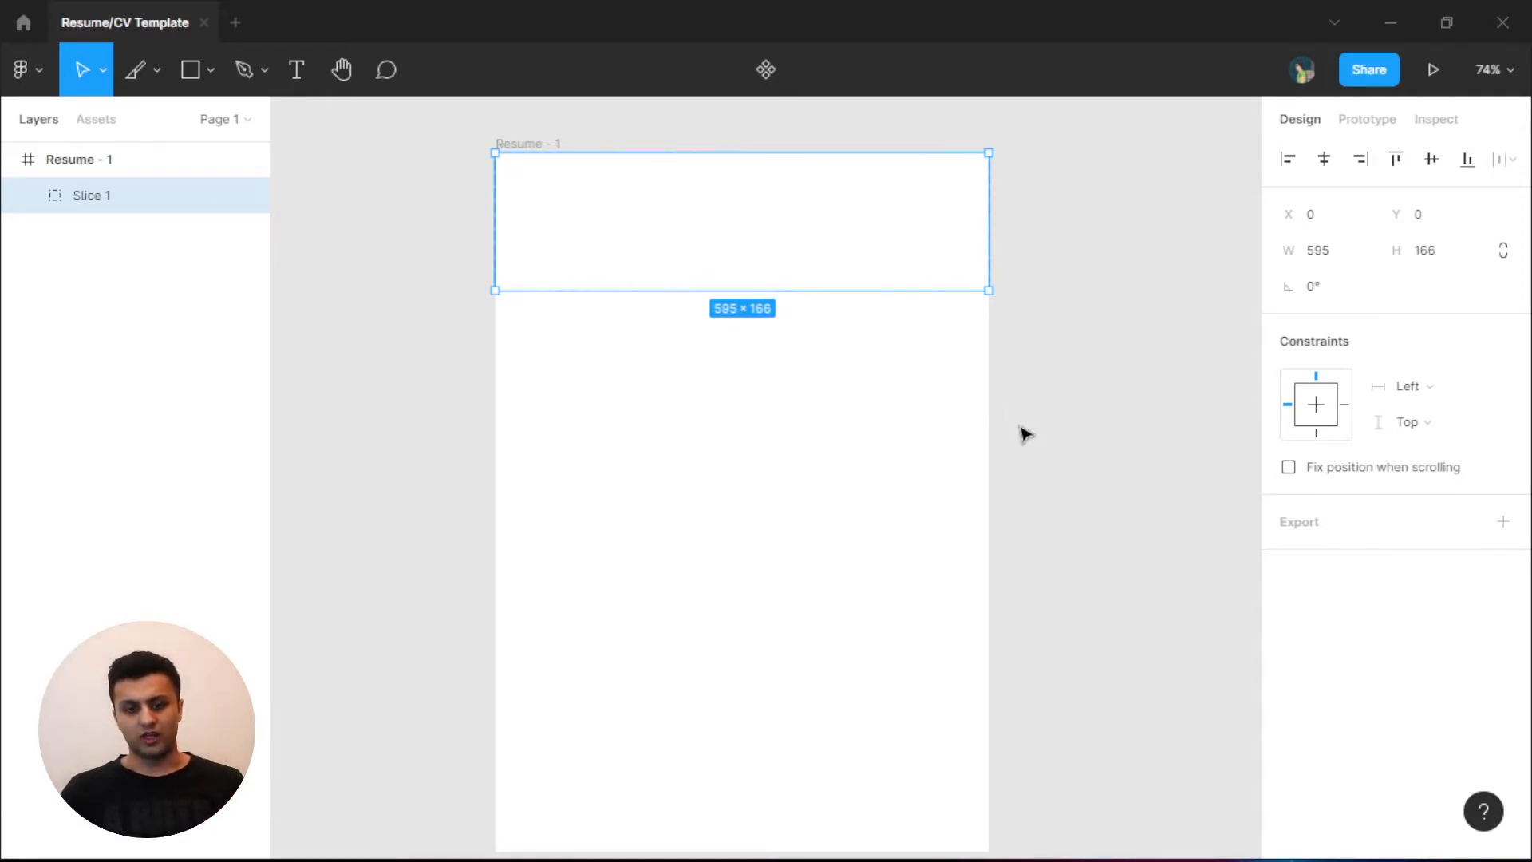
- Set the header slice height to 130
click(1045, 429)
drag(871, 344, 832, 259)
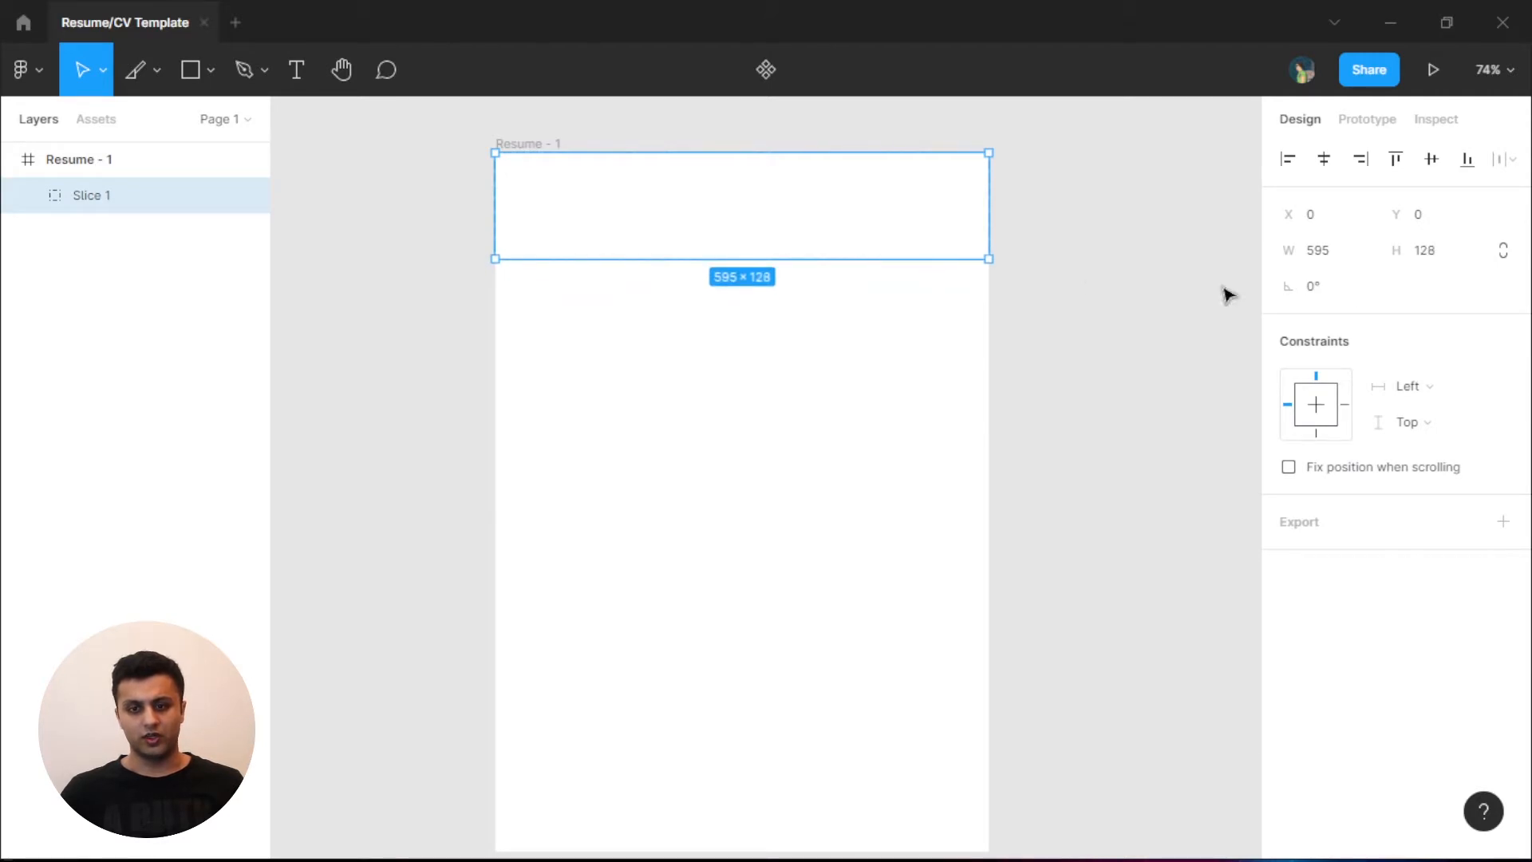
click(1428, 254)
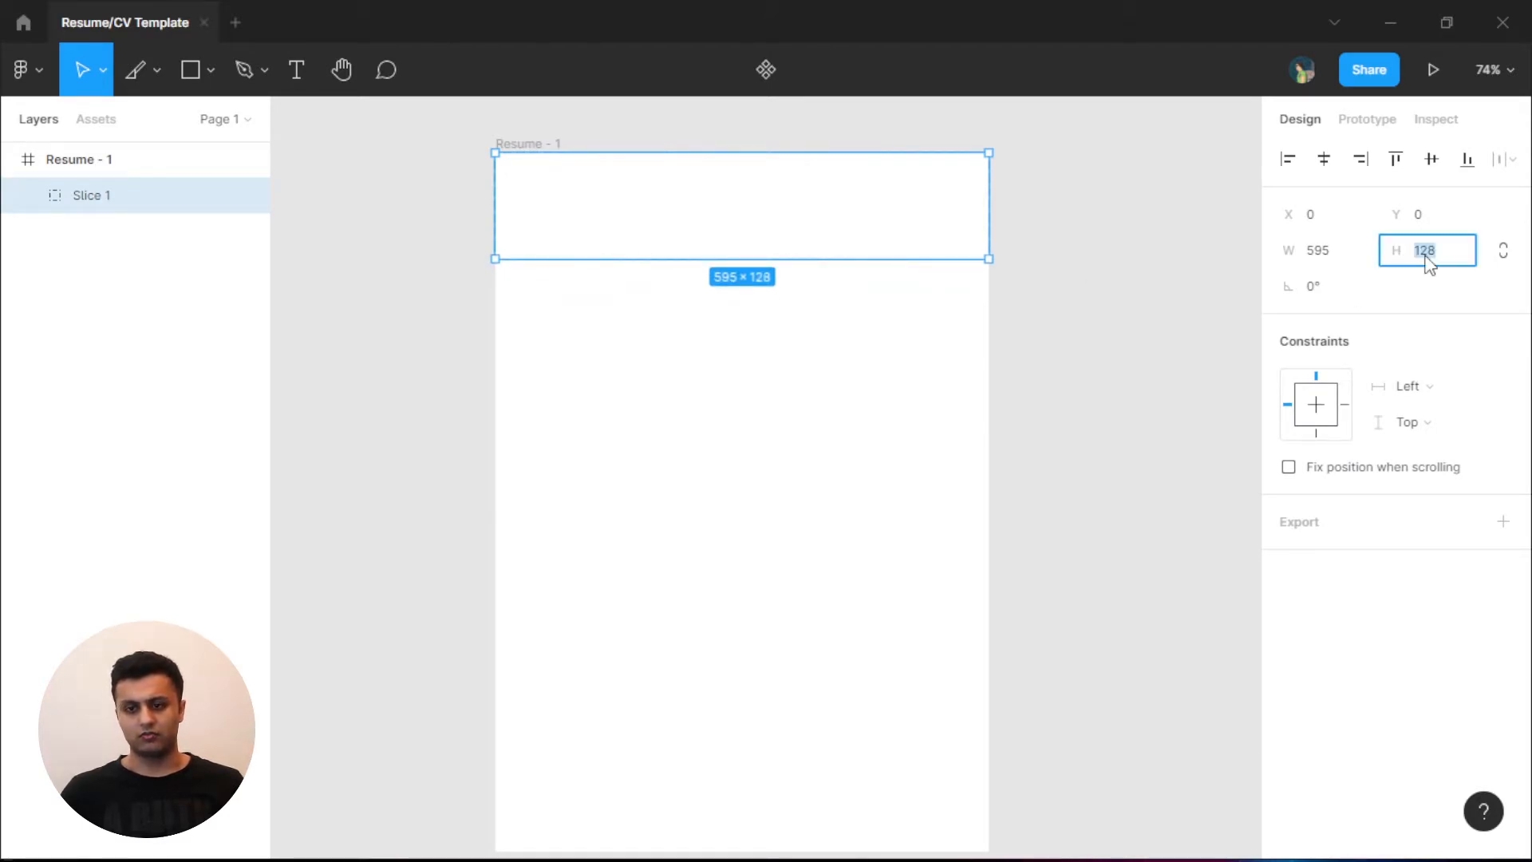
text(130)
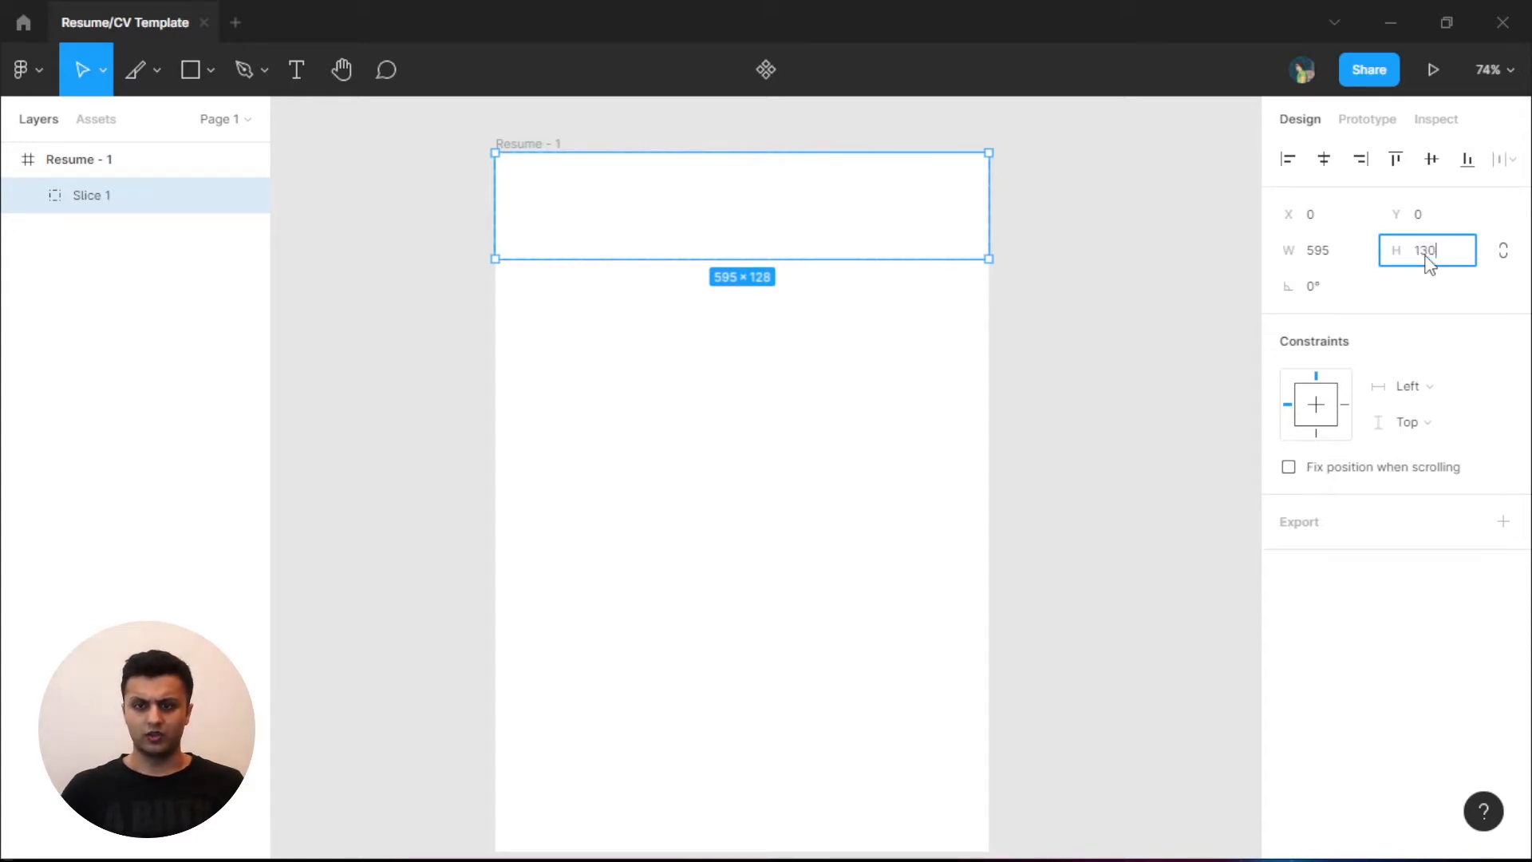
key(Return)
click(848, 274)
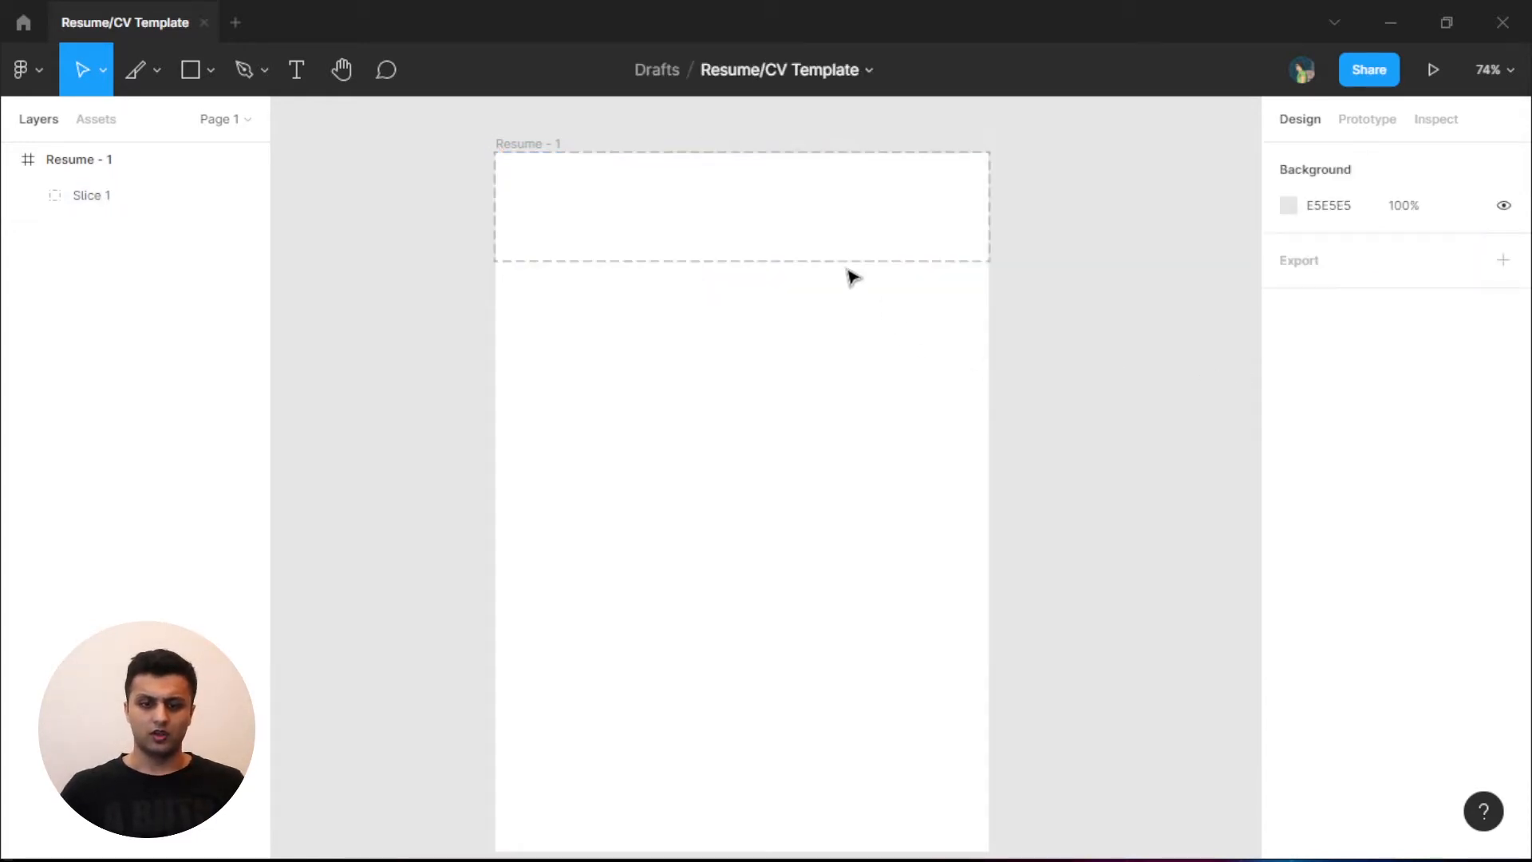
click(827, 229)
- Duplicate the header slice below it with a 20 px gap, then select the copy
drag(898, 231, 894, 343)
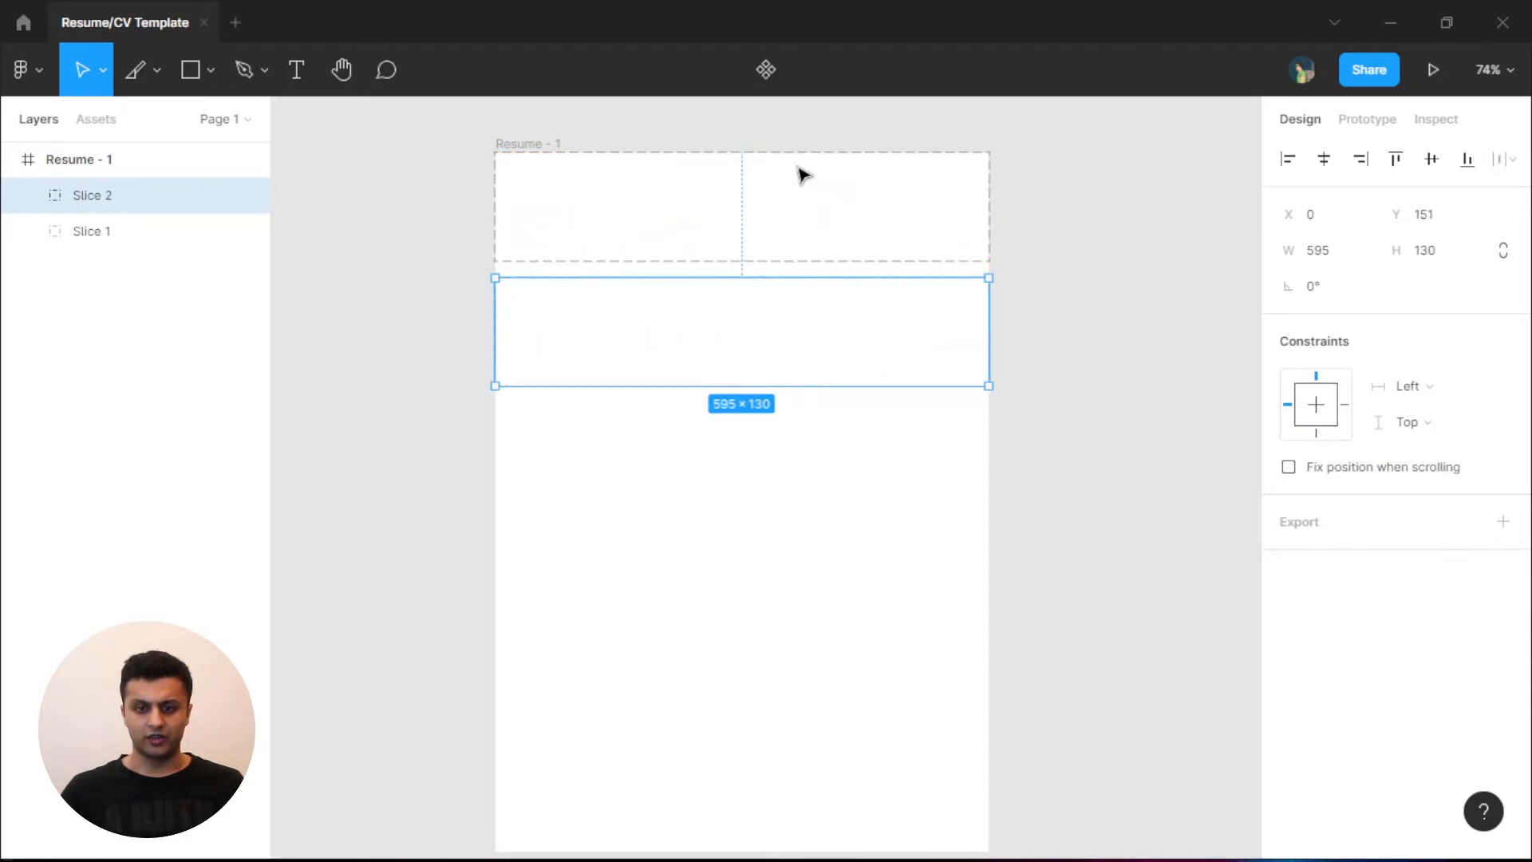
drag(798, 166, 941, 403)
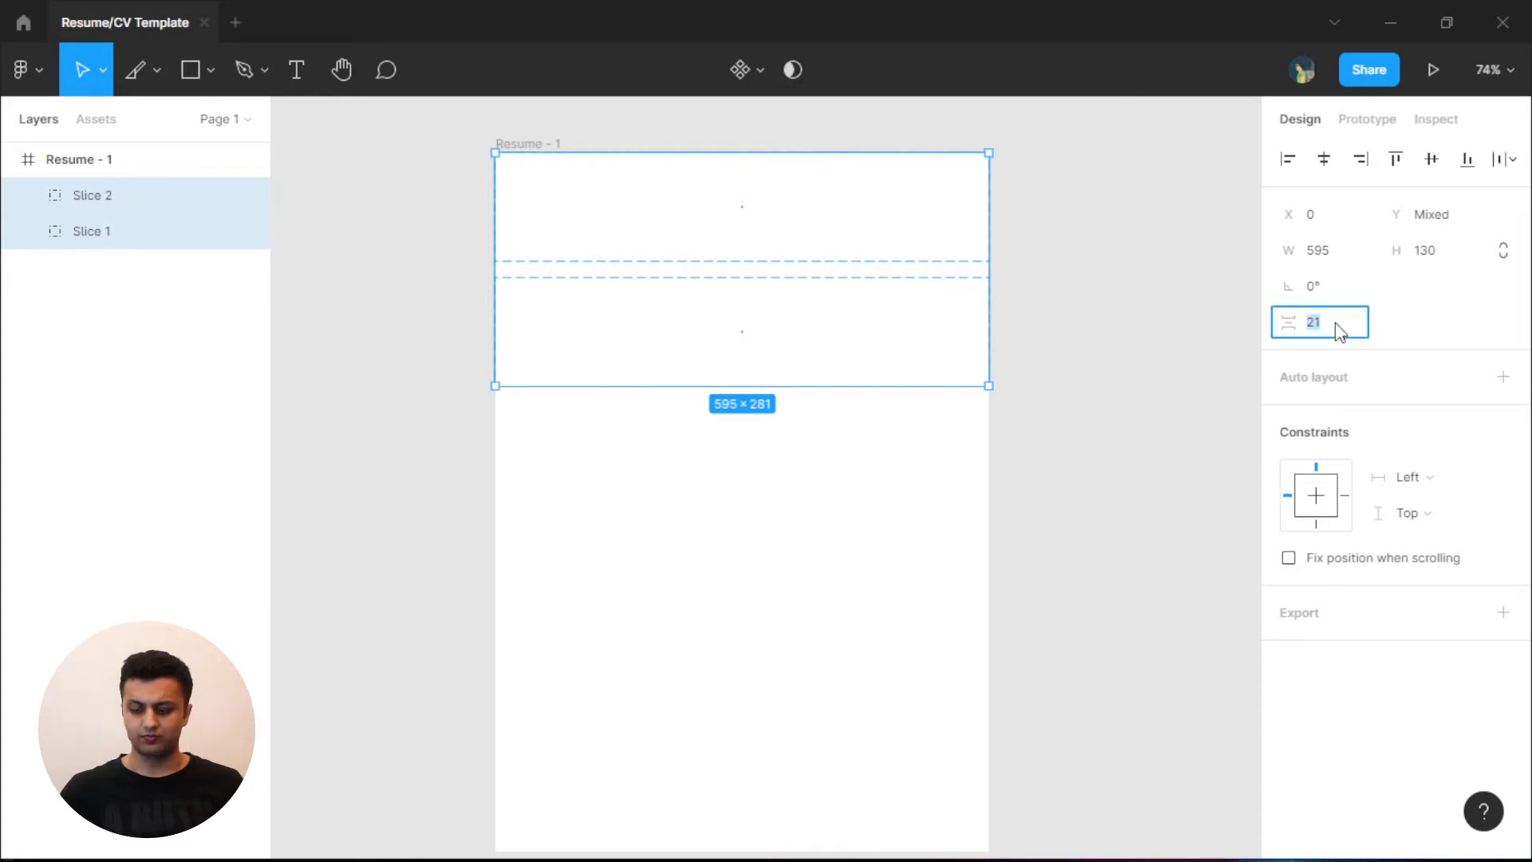
click(1337, 326)
text(20)
key(Return)
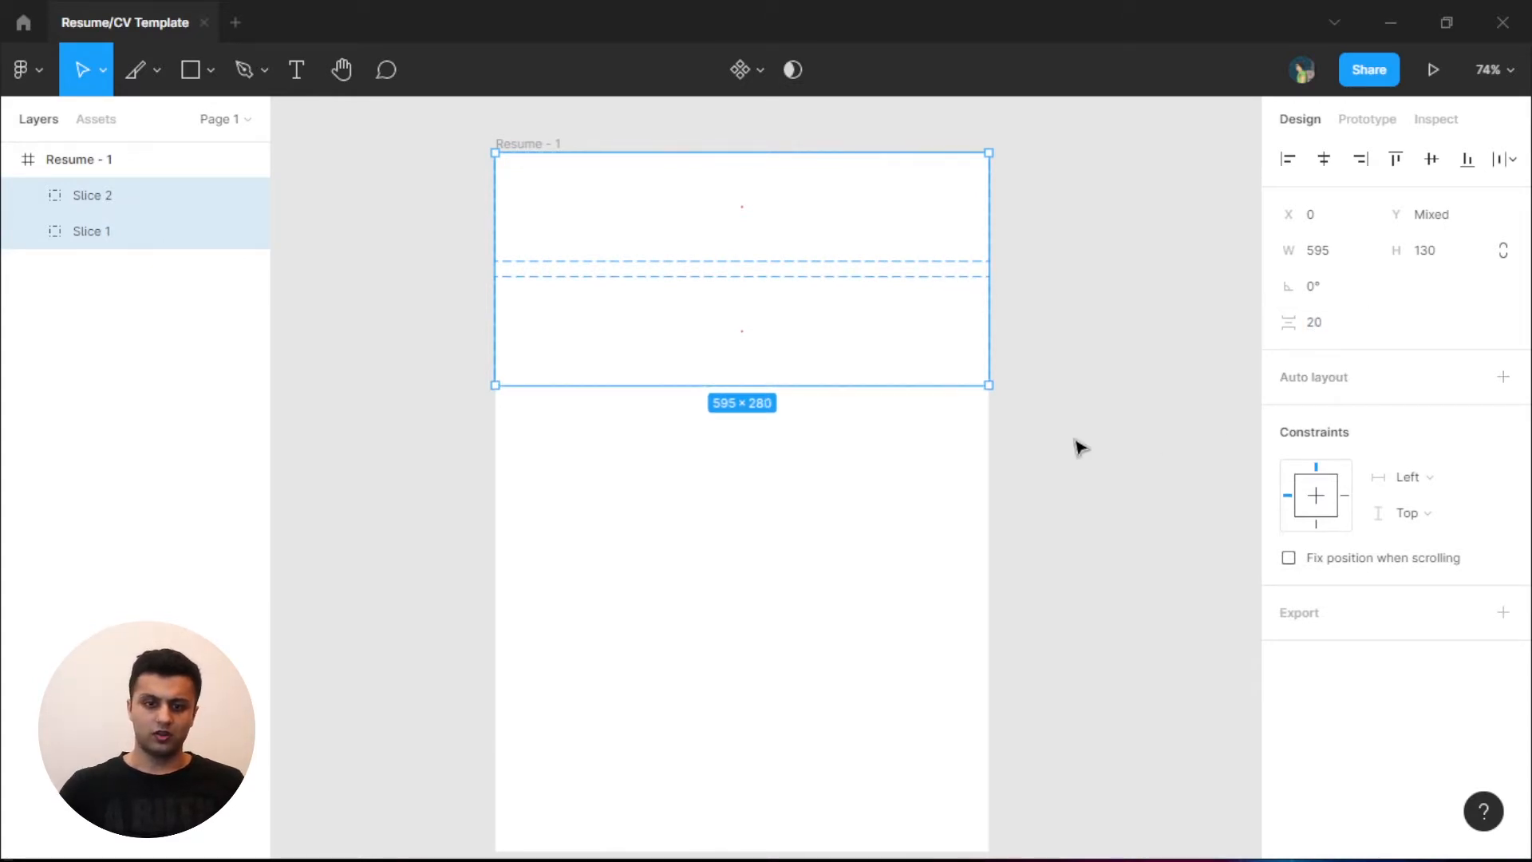
click(786, 447)
drag(834, 523, 592, 301)
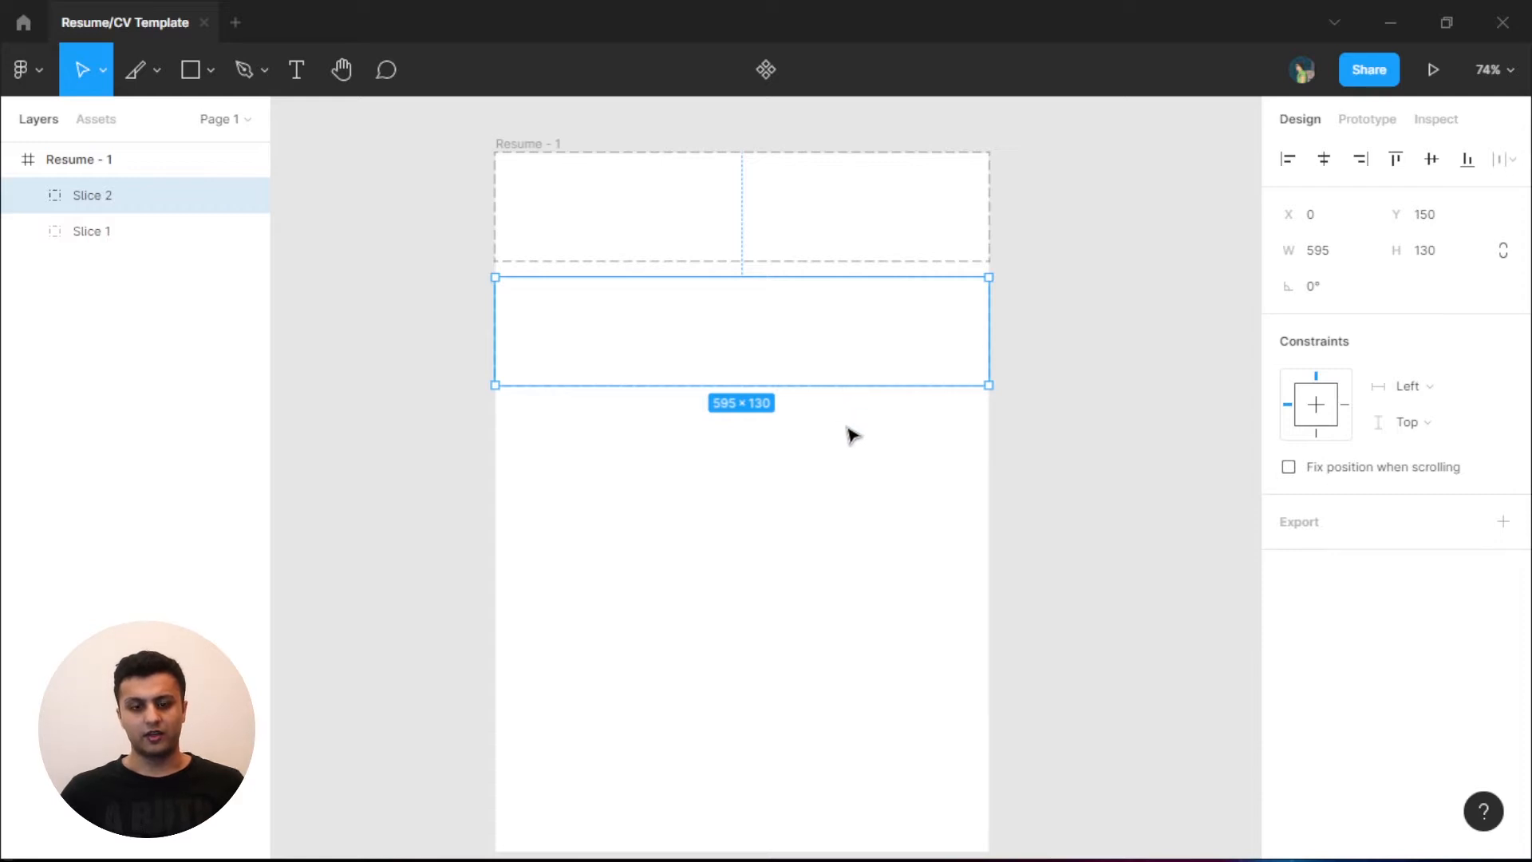
- Set Slice 2's height to 1000, then change it to 500
click(1426, 254)
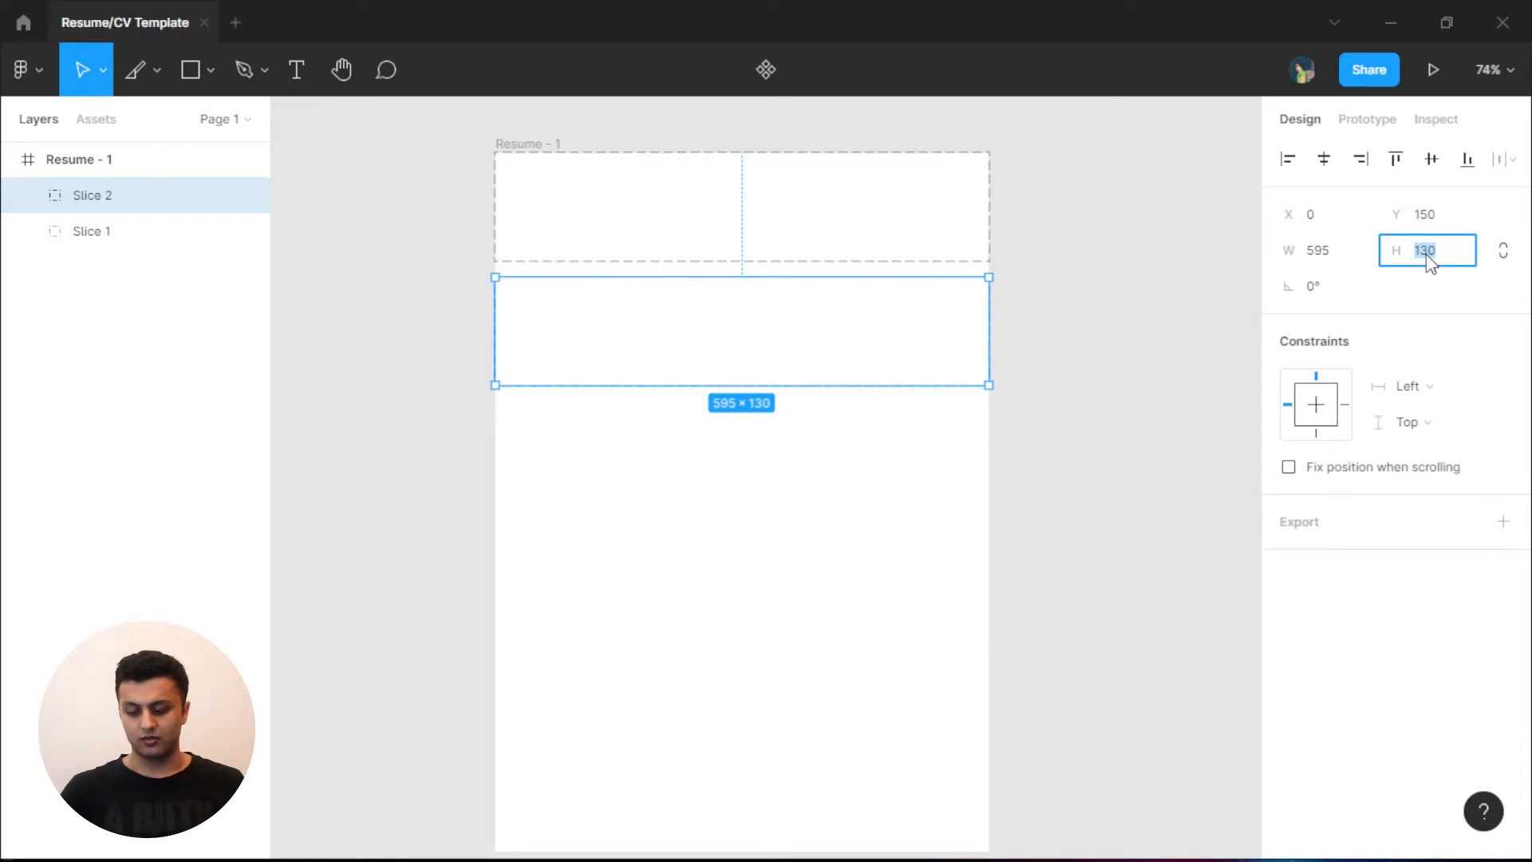
key(Return)
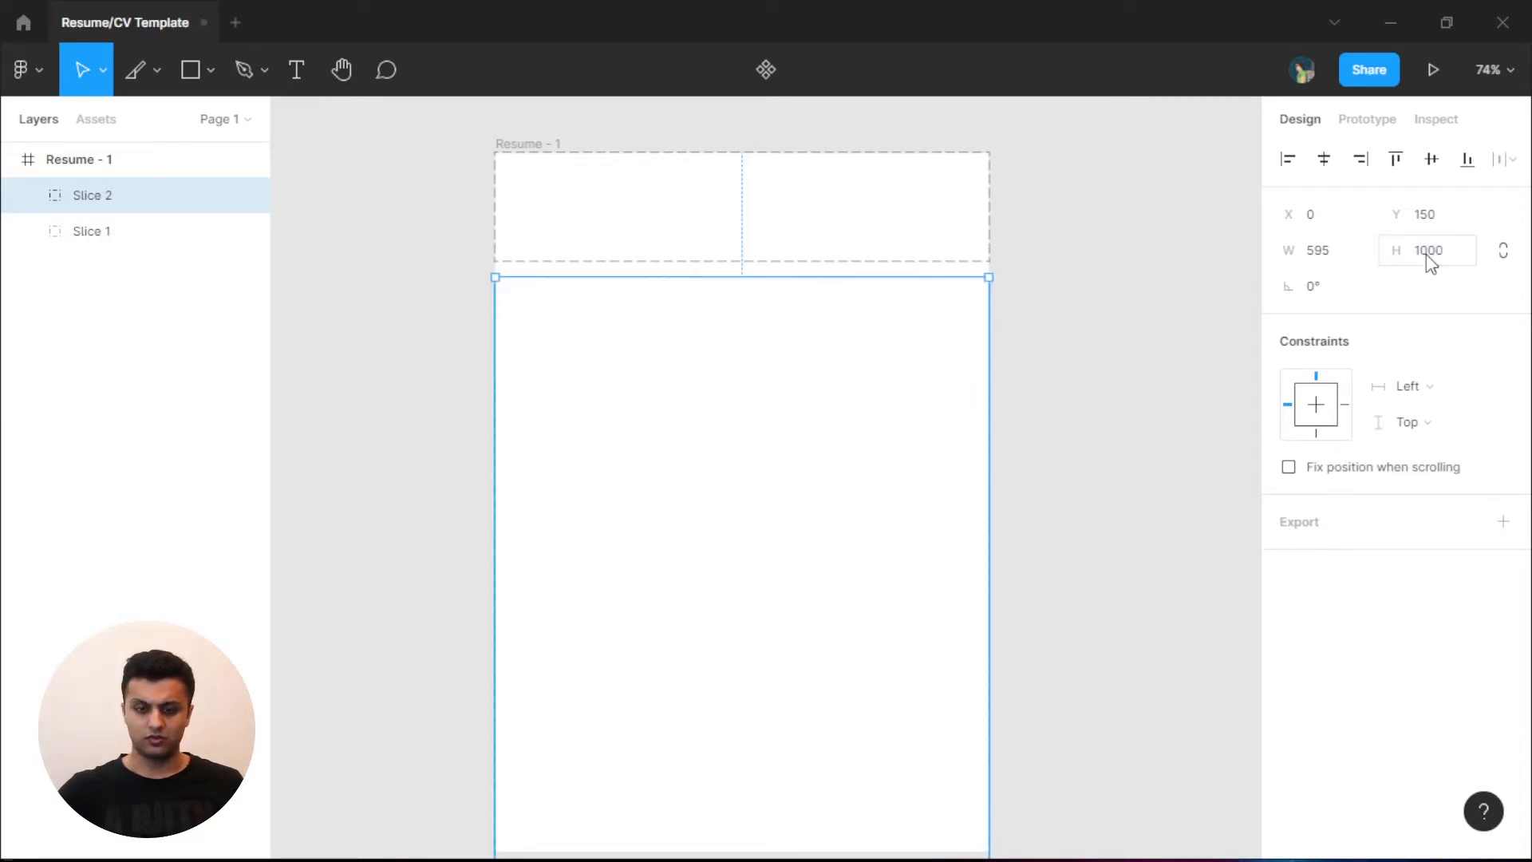
scroll(811, 434, down, 7)
scroll(821, 428, up, 5)
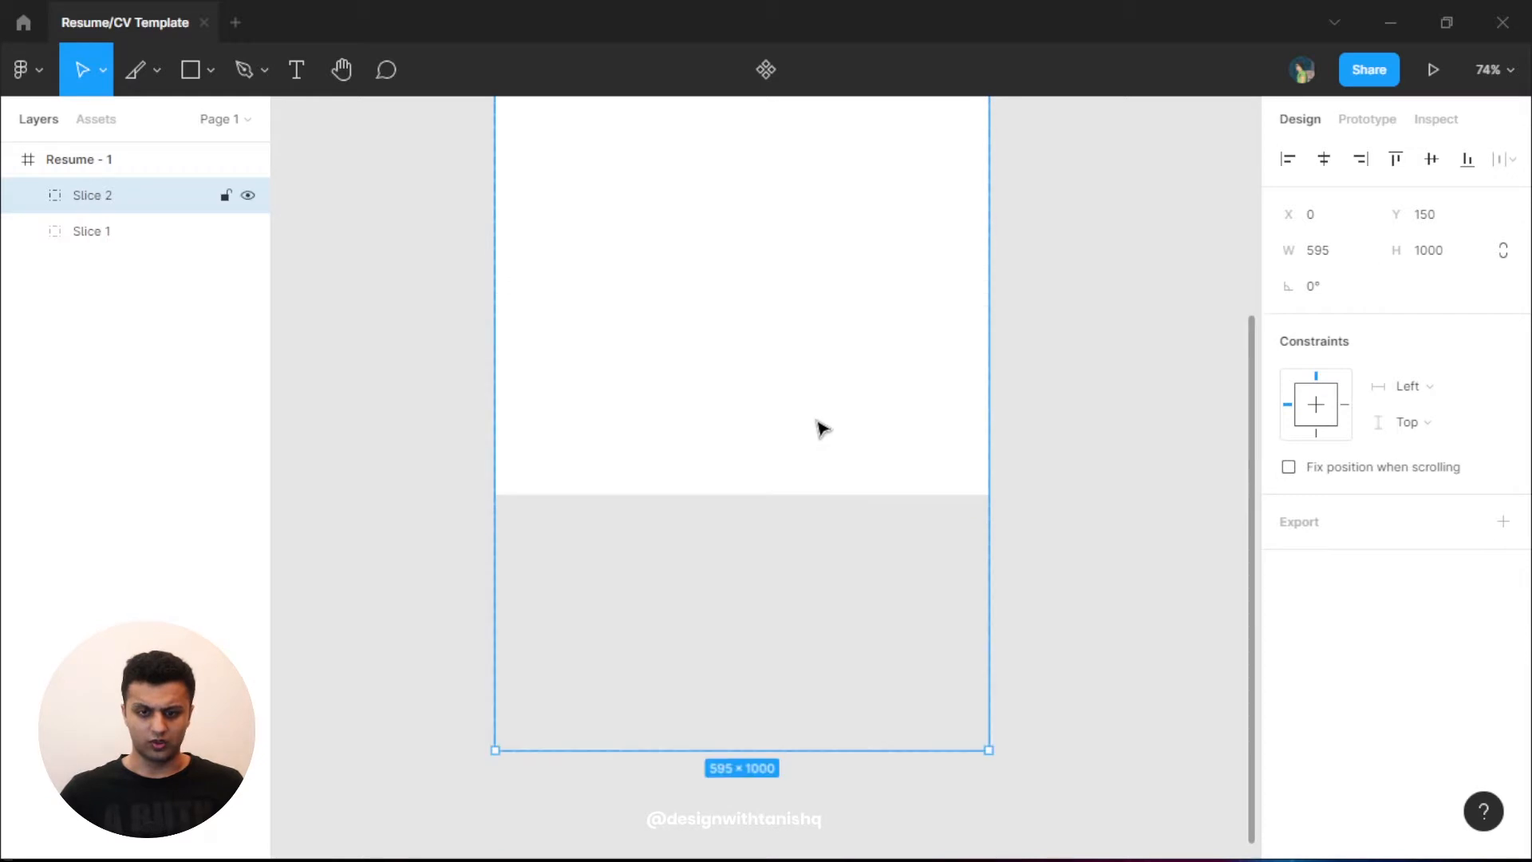
click(1461, 249)
double_click(1460, 250)
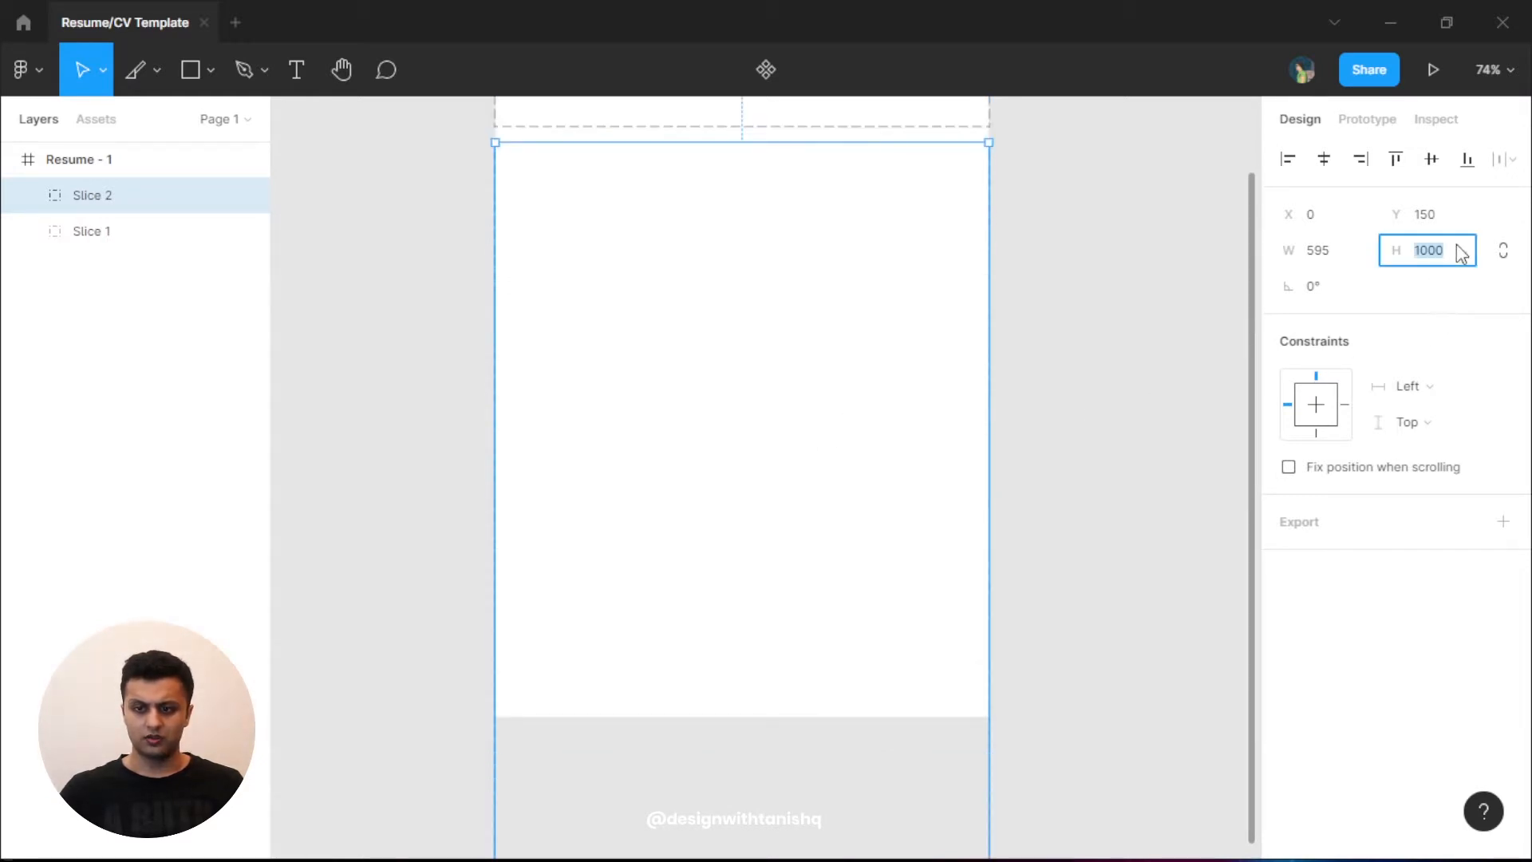
text(50)
key(Return)
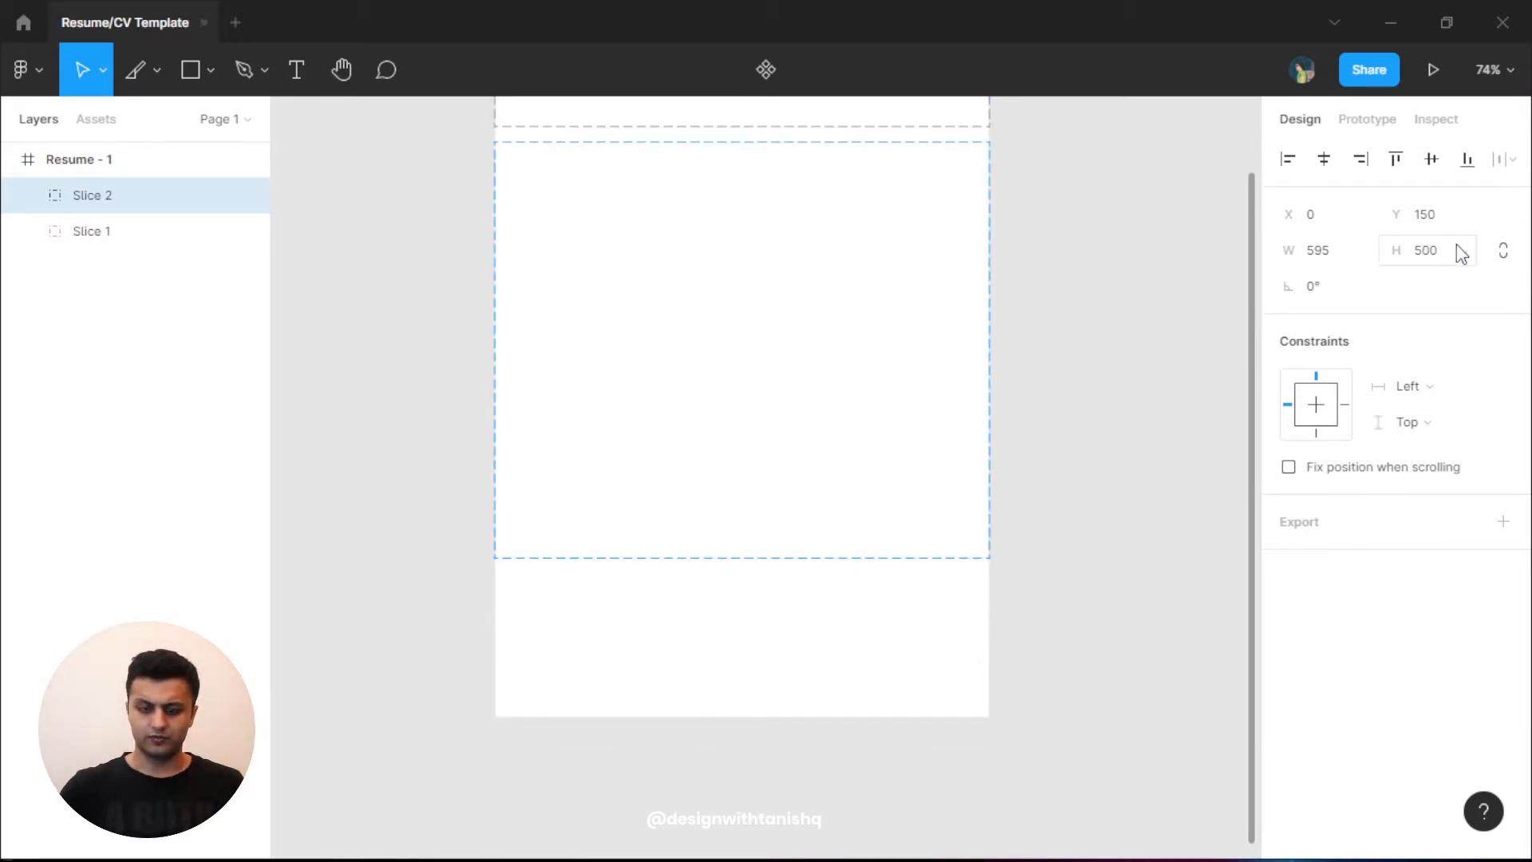
click(1055, 564)
scroll(1045, 578, up, 2)
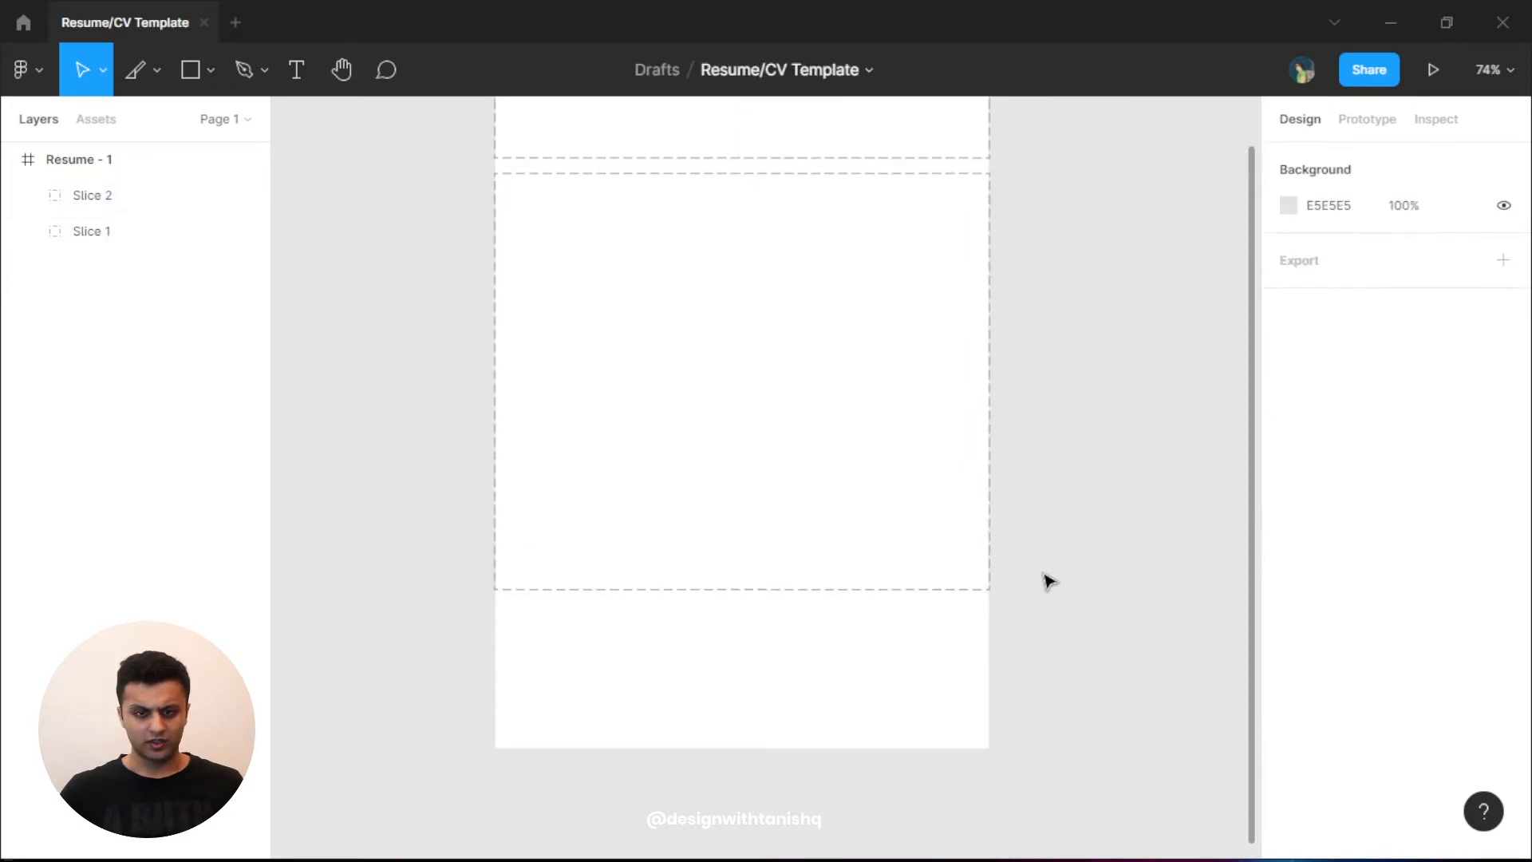
scroll(1049, 581, up, 2)
- Duplicate Slice 1 down to the bottom of the page as Slice 3
drag(455, 190, 695, 259)
alt+drag(859, 222, 806, 766)
scroll(1026, 537, down, 1)
- Raise the frame's bottom edge so Resume - 1 measures 595 × 800
click(1034, 630)
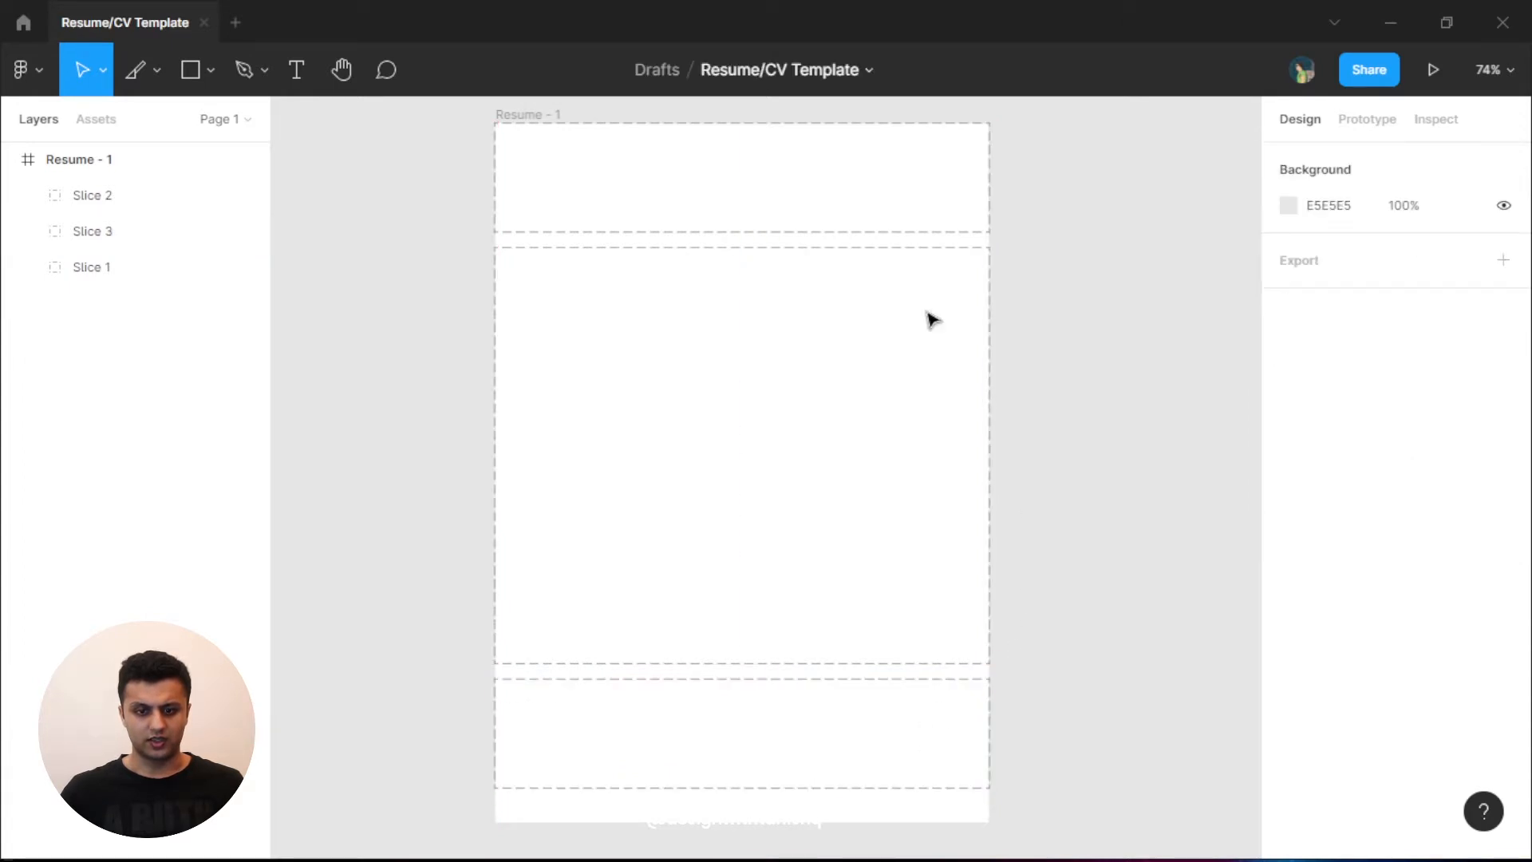
click(561, 117)
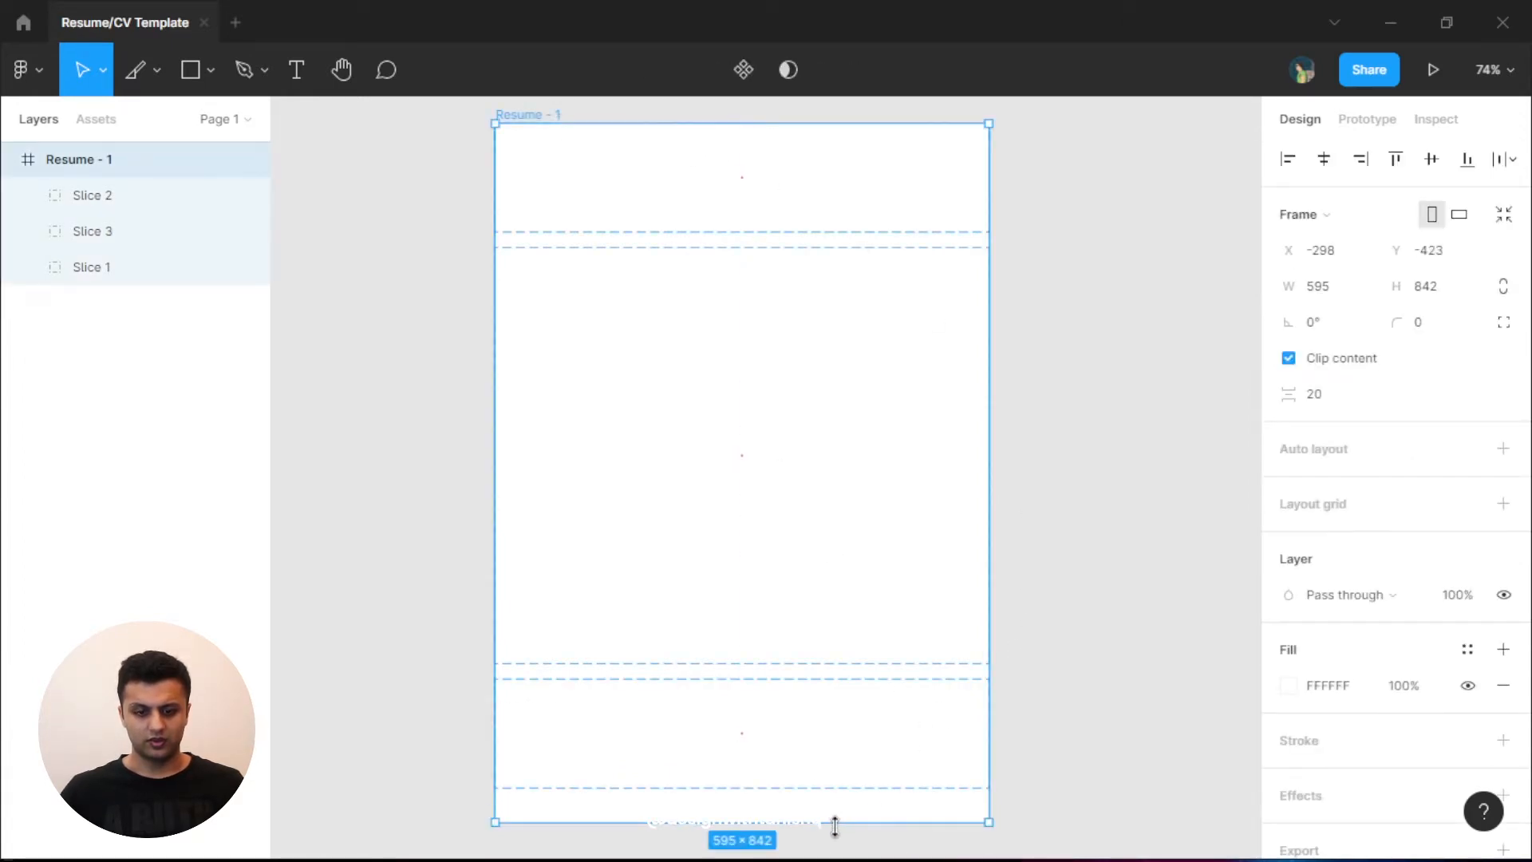
drag(834, 826, 749, 790)
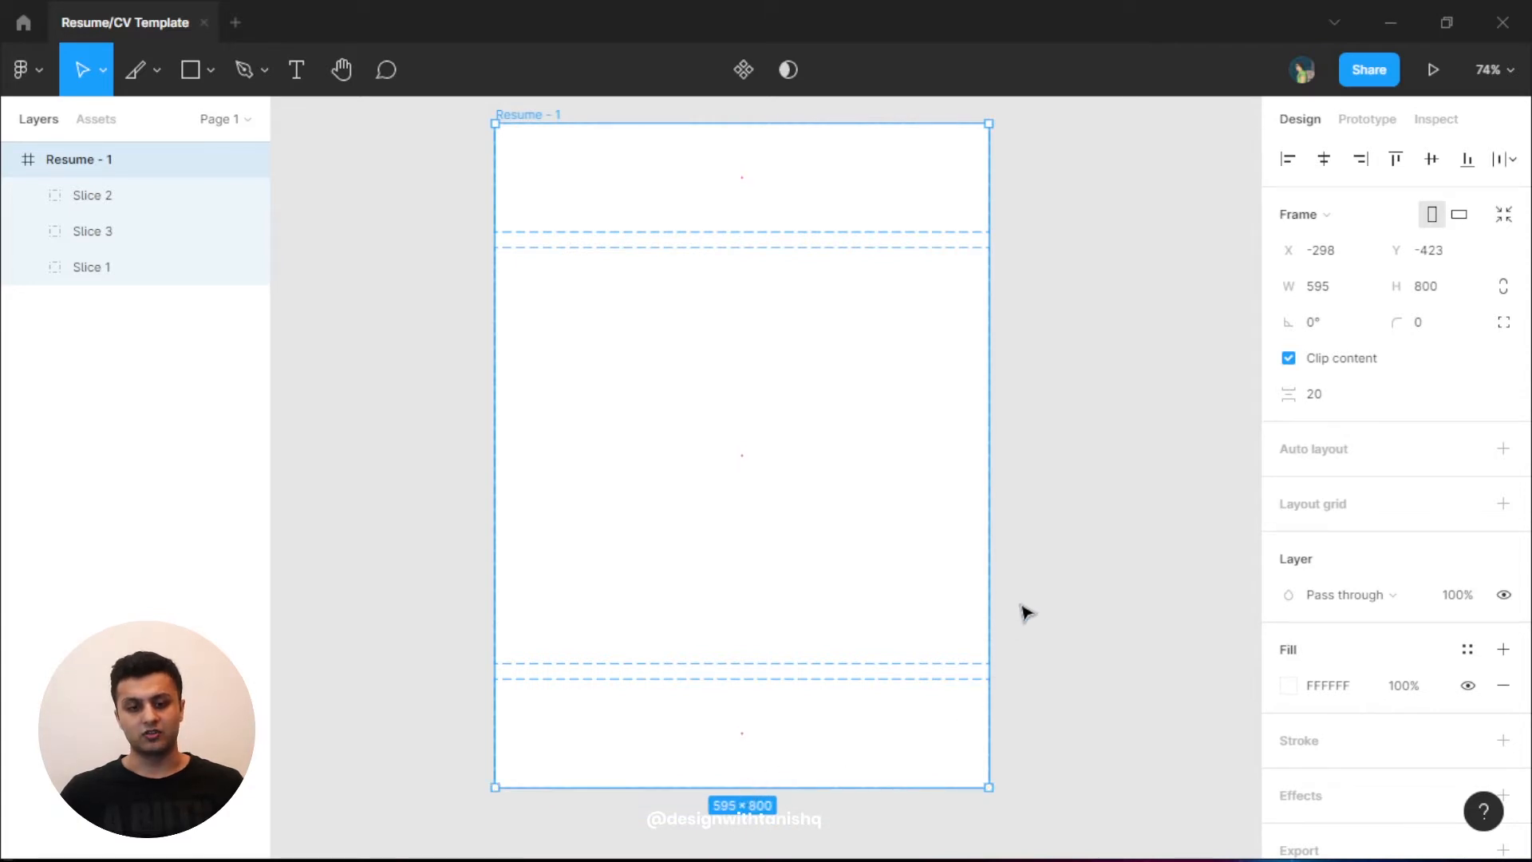
click(1073, 557)
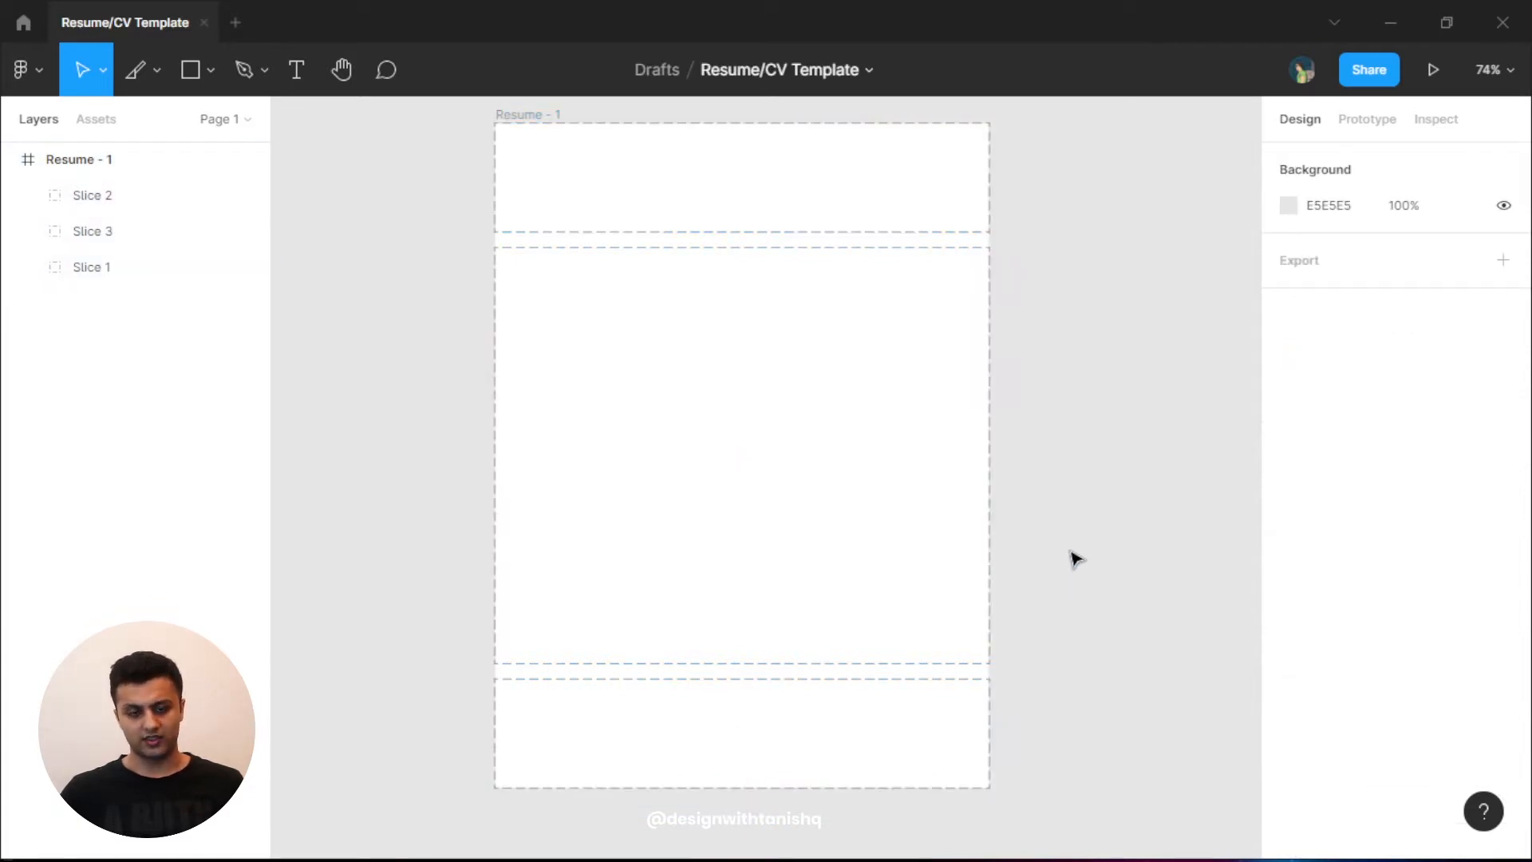
- Select Slice 2, Slice 3 and Slice 1 together in the Layers panel
ctrl+scroll(1002, 335, down, 1)
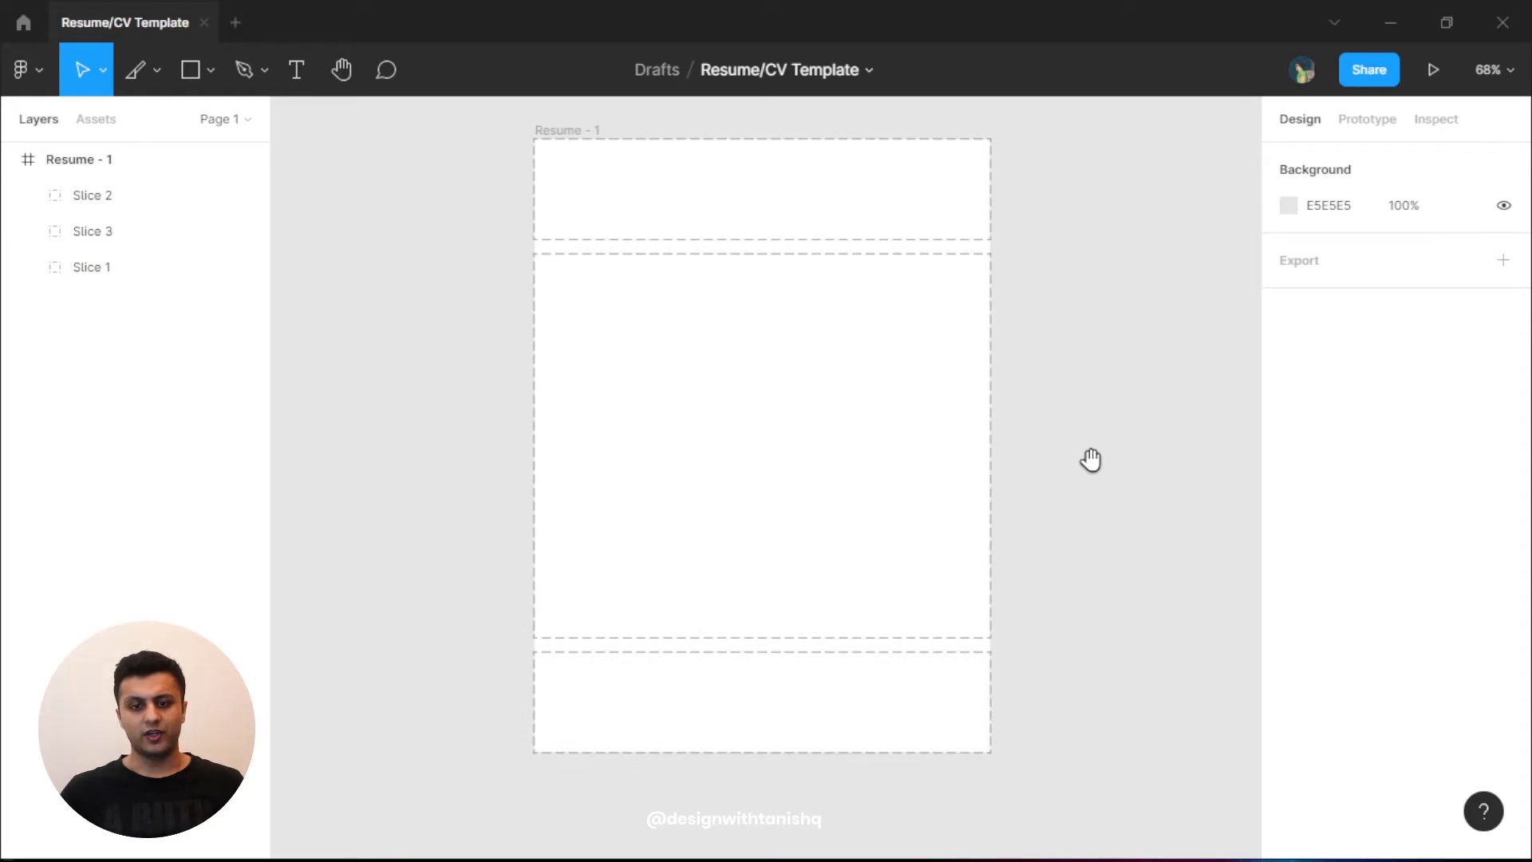
drag(1090, 460, 1080, 492)
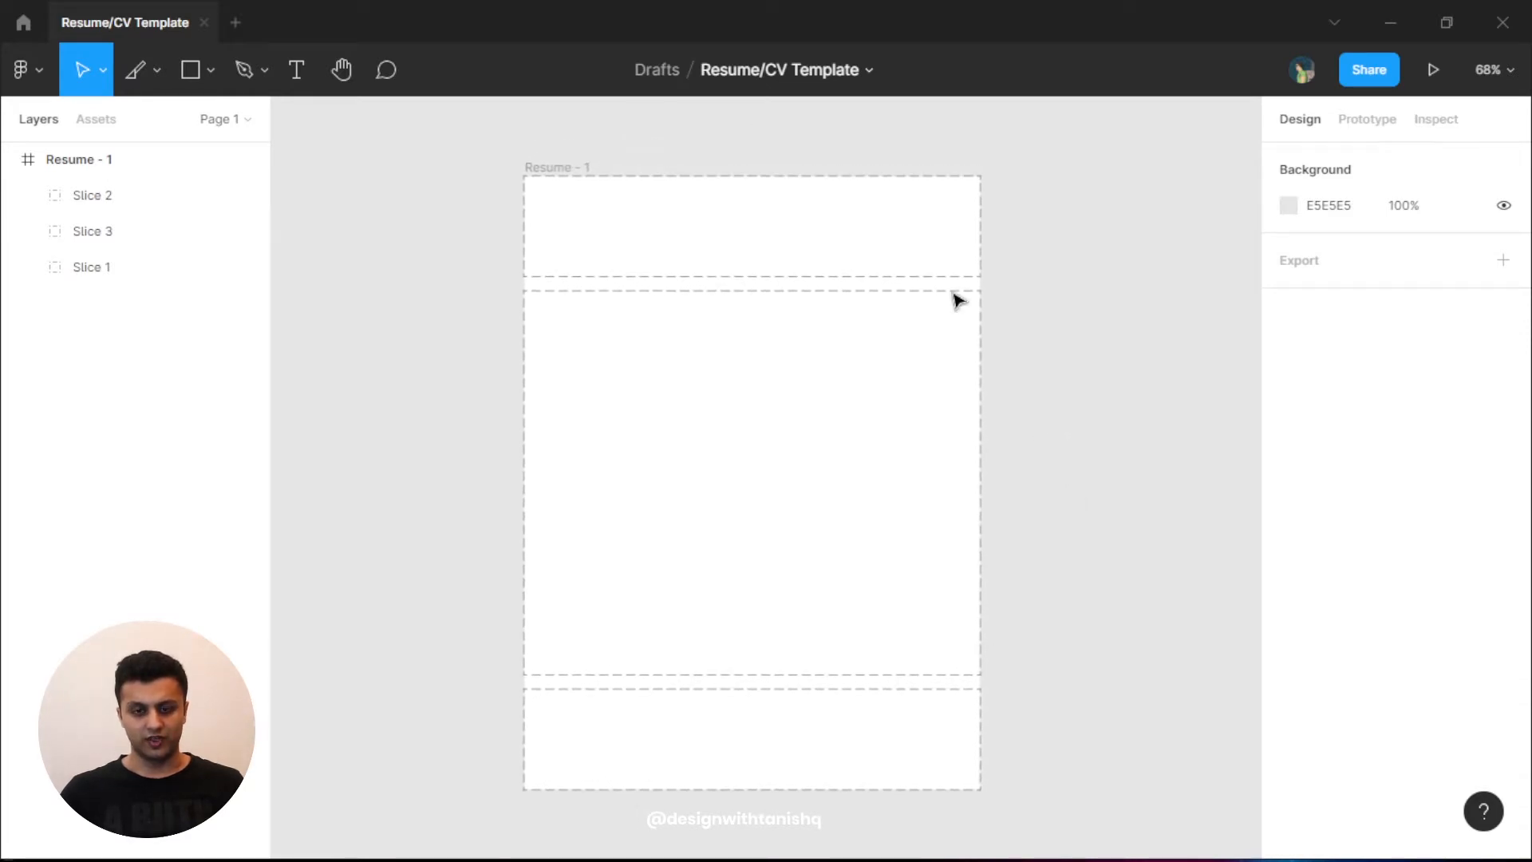
click(574, 166)
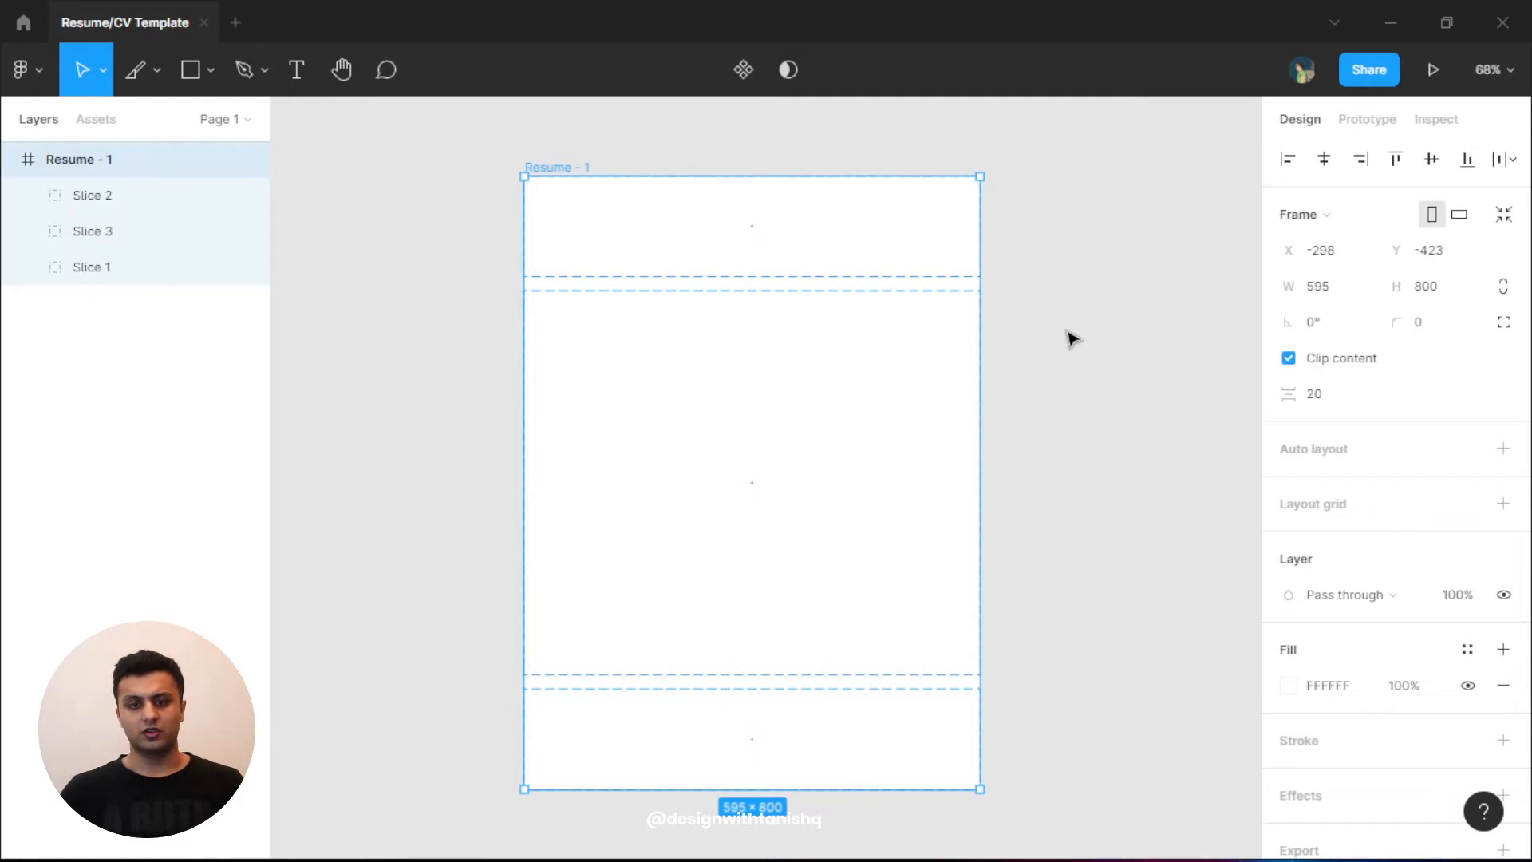
drag(1121, 221, 523, 735)
click(537, 177)
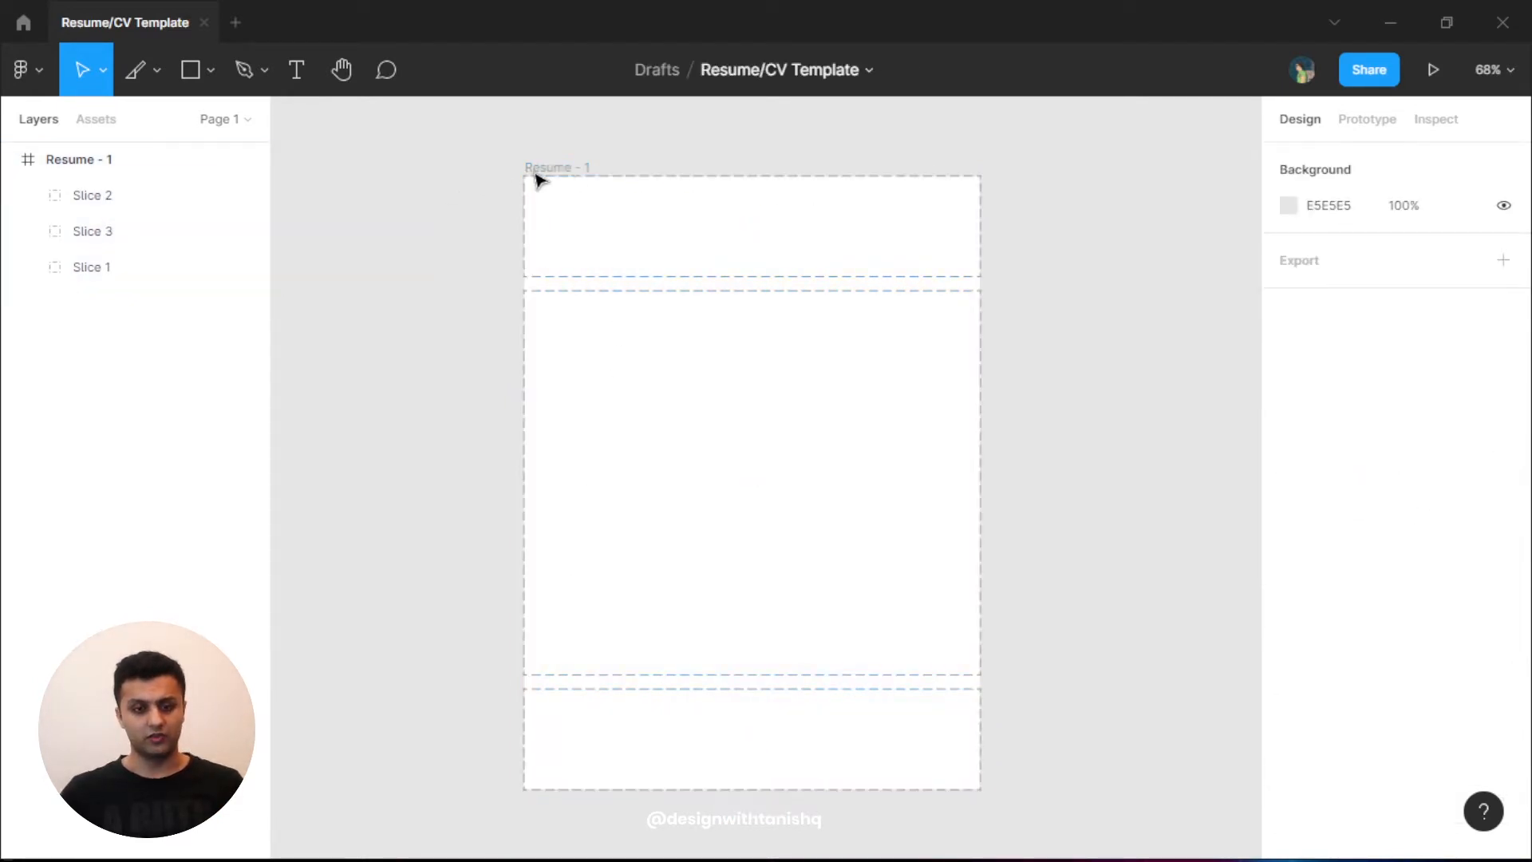
click(582, 169)
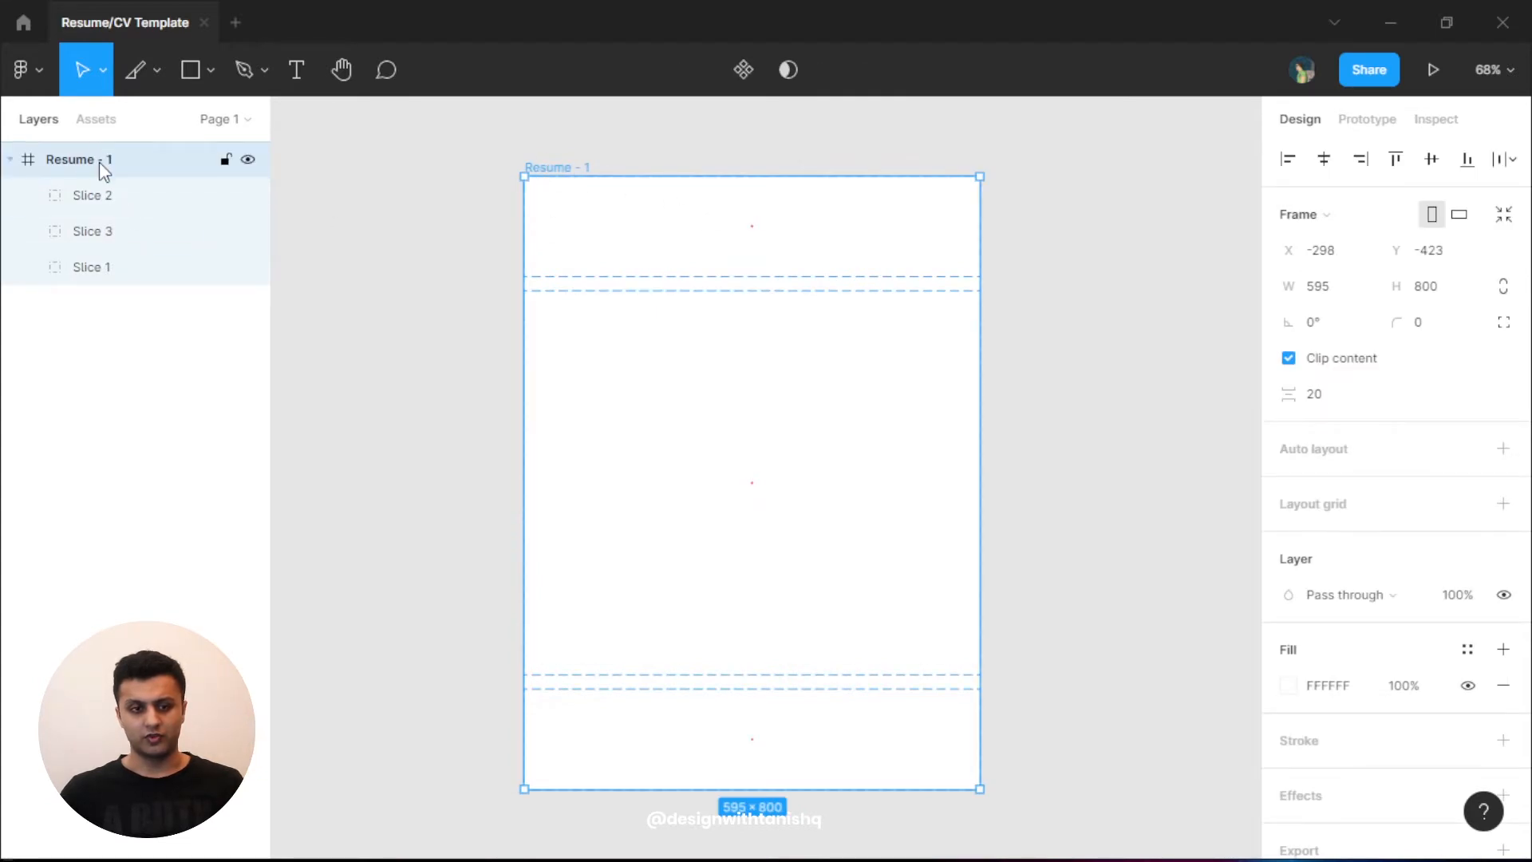
click(110, 197)
shift+click(116, 275)
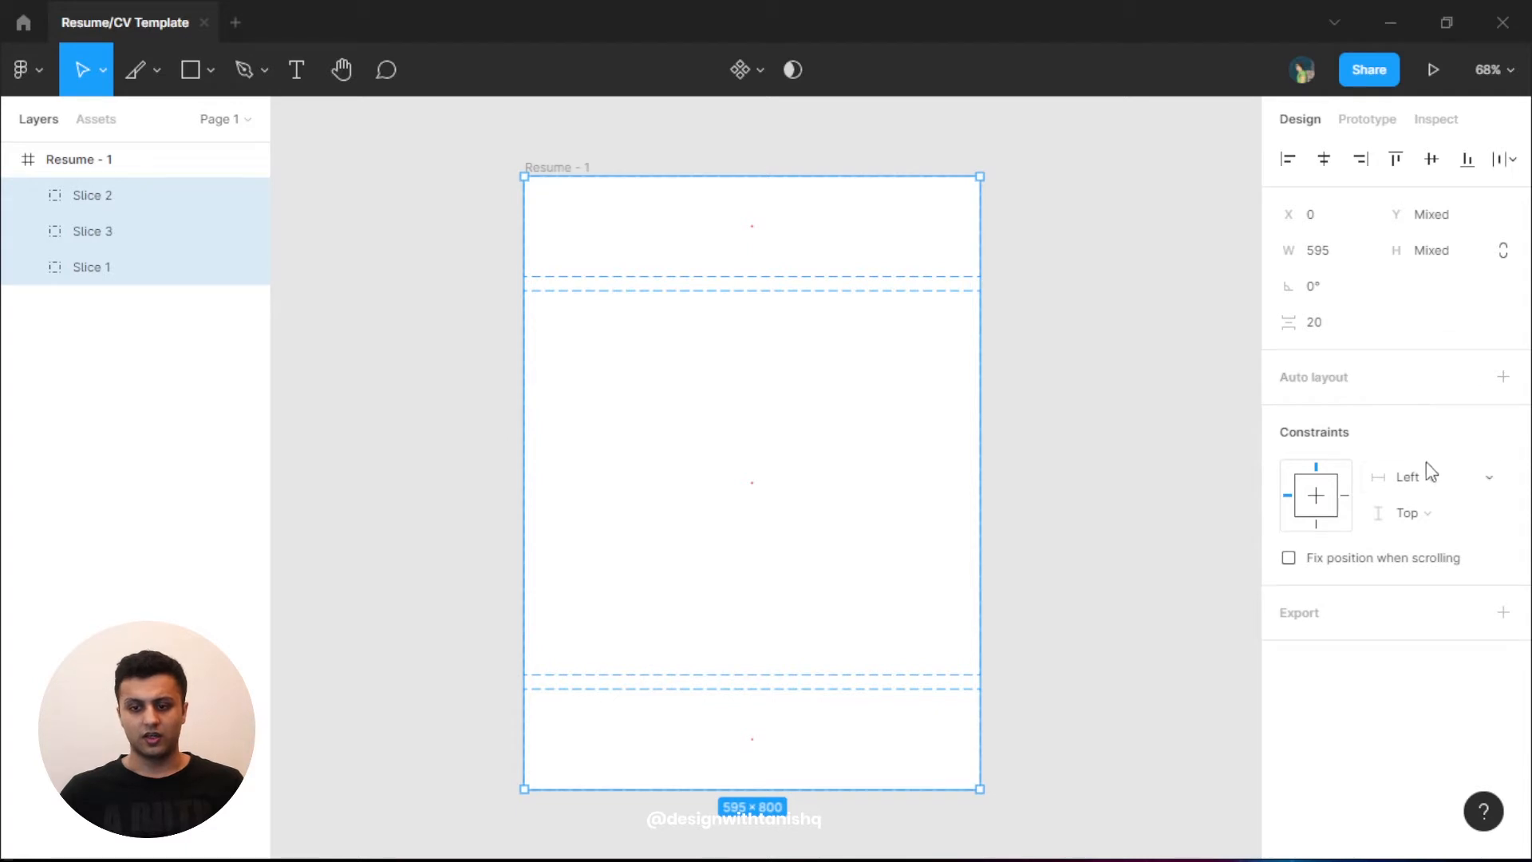
- Test-stretch the Resume - 1 frame, then undo back to 595 × 800
click(1467, 485)
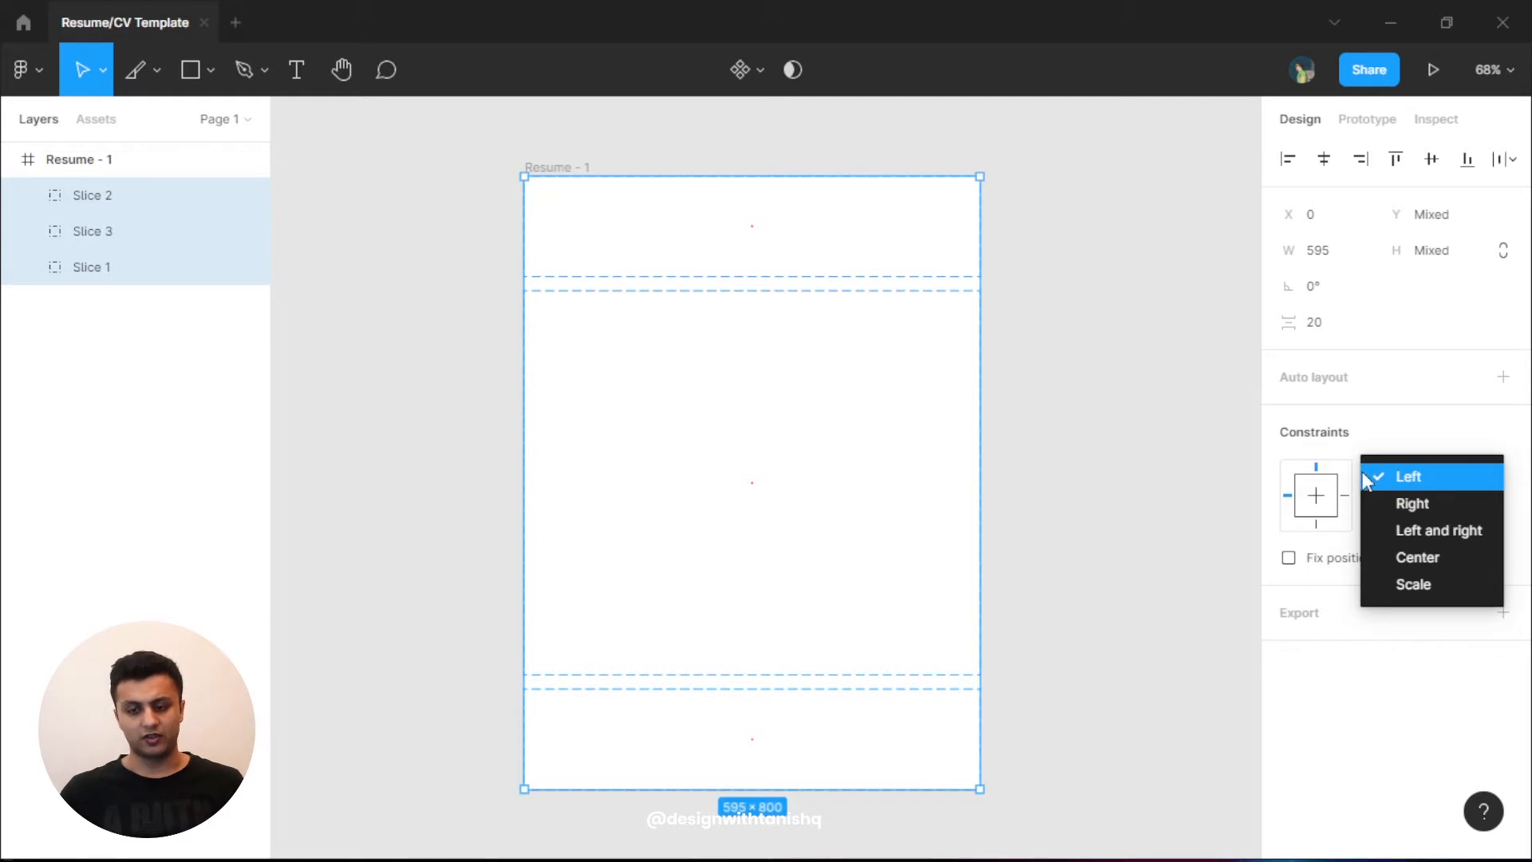
click(1083, 378)
drag(1105, 398, 950, 394)
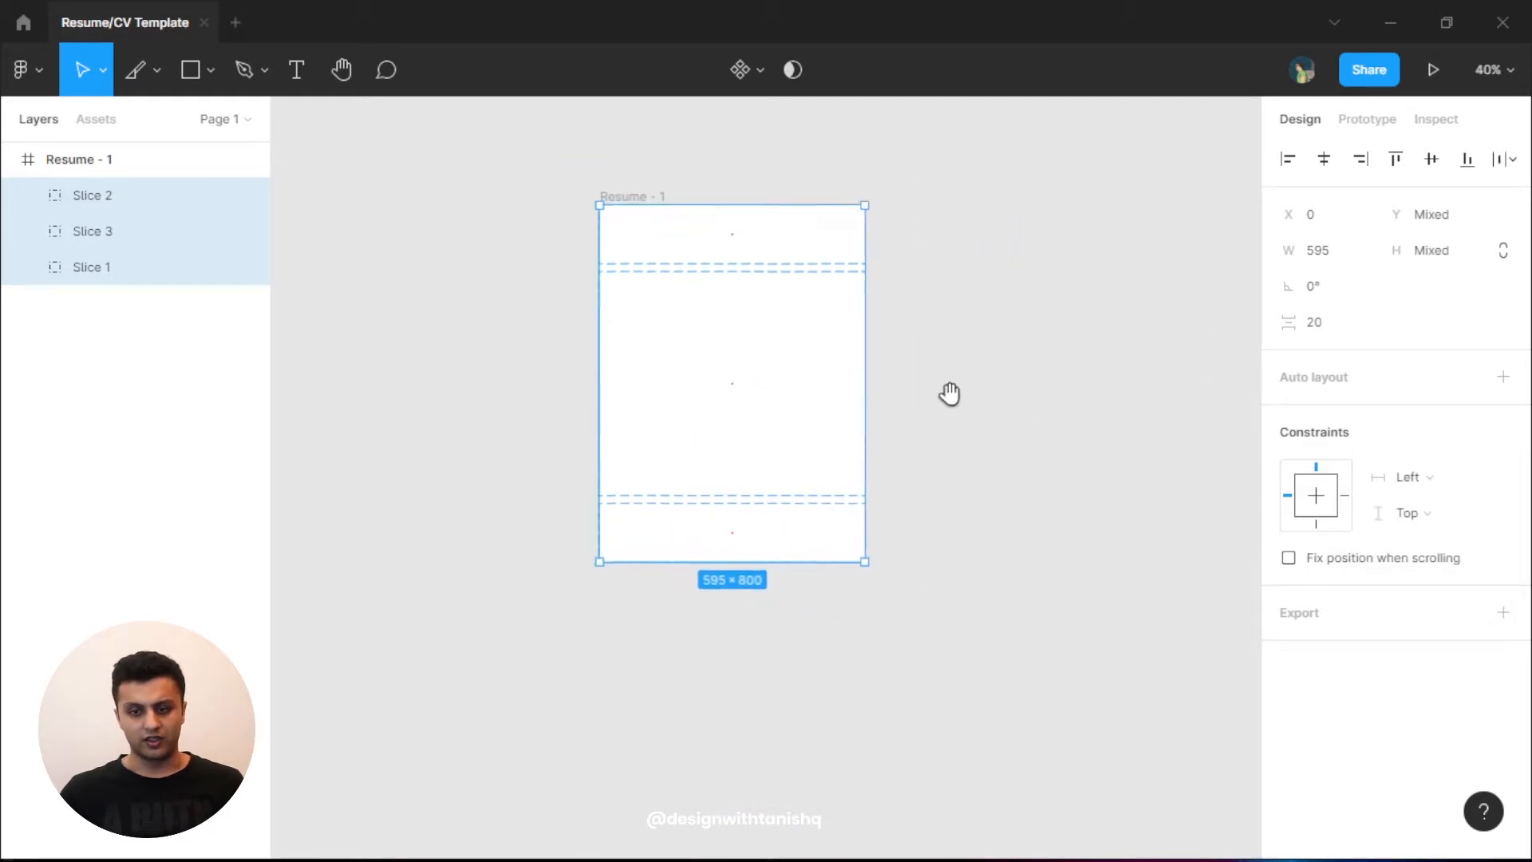
click(852, 212)
click(616, 180)
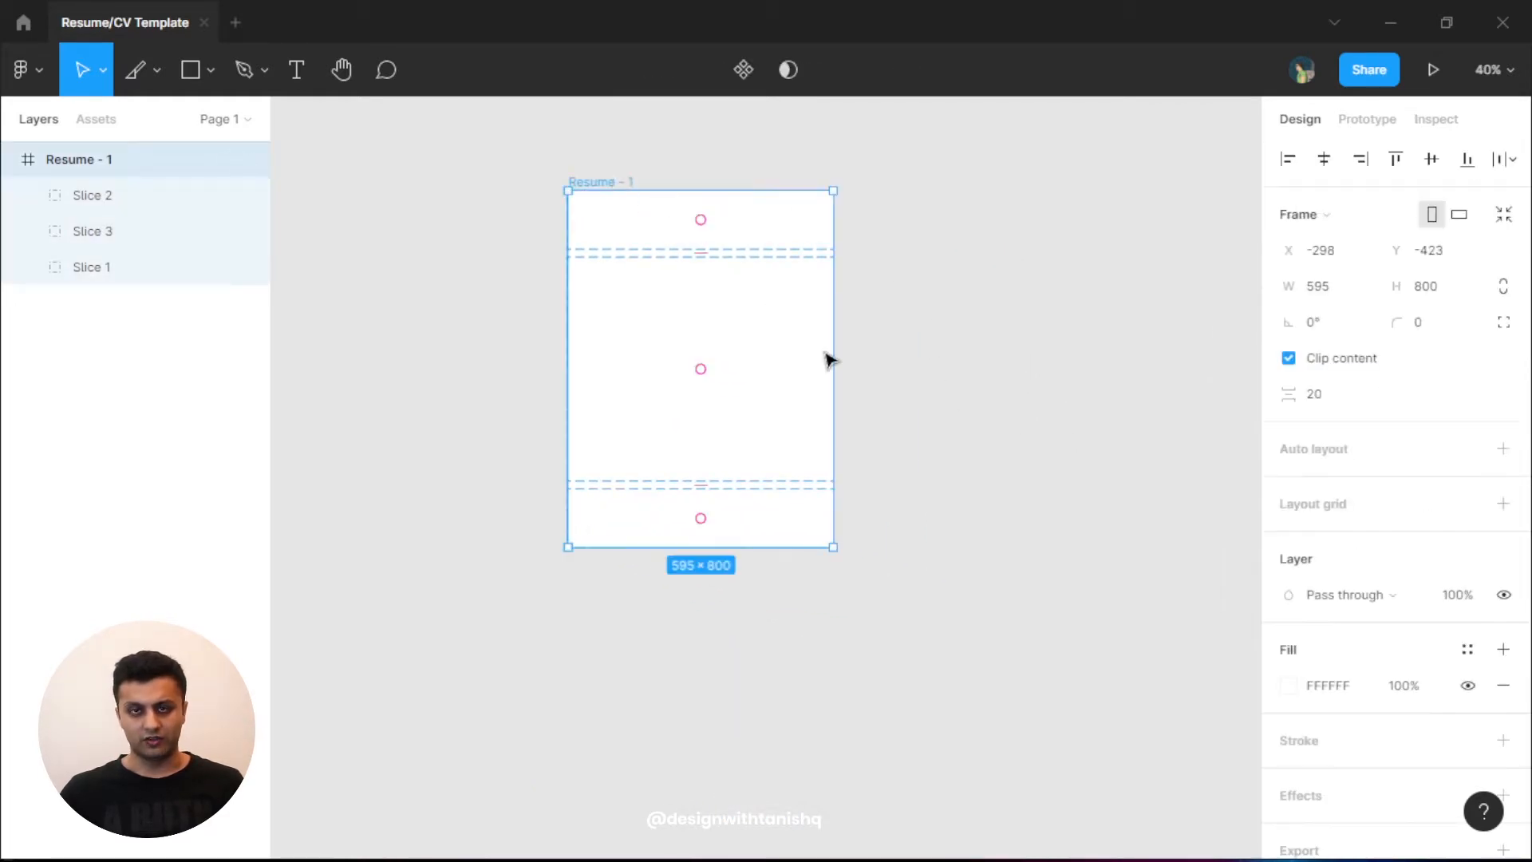
drag(833, 376, 1022, 413)
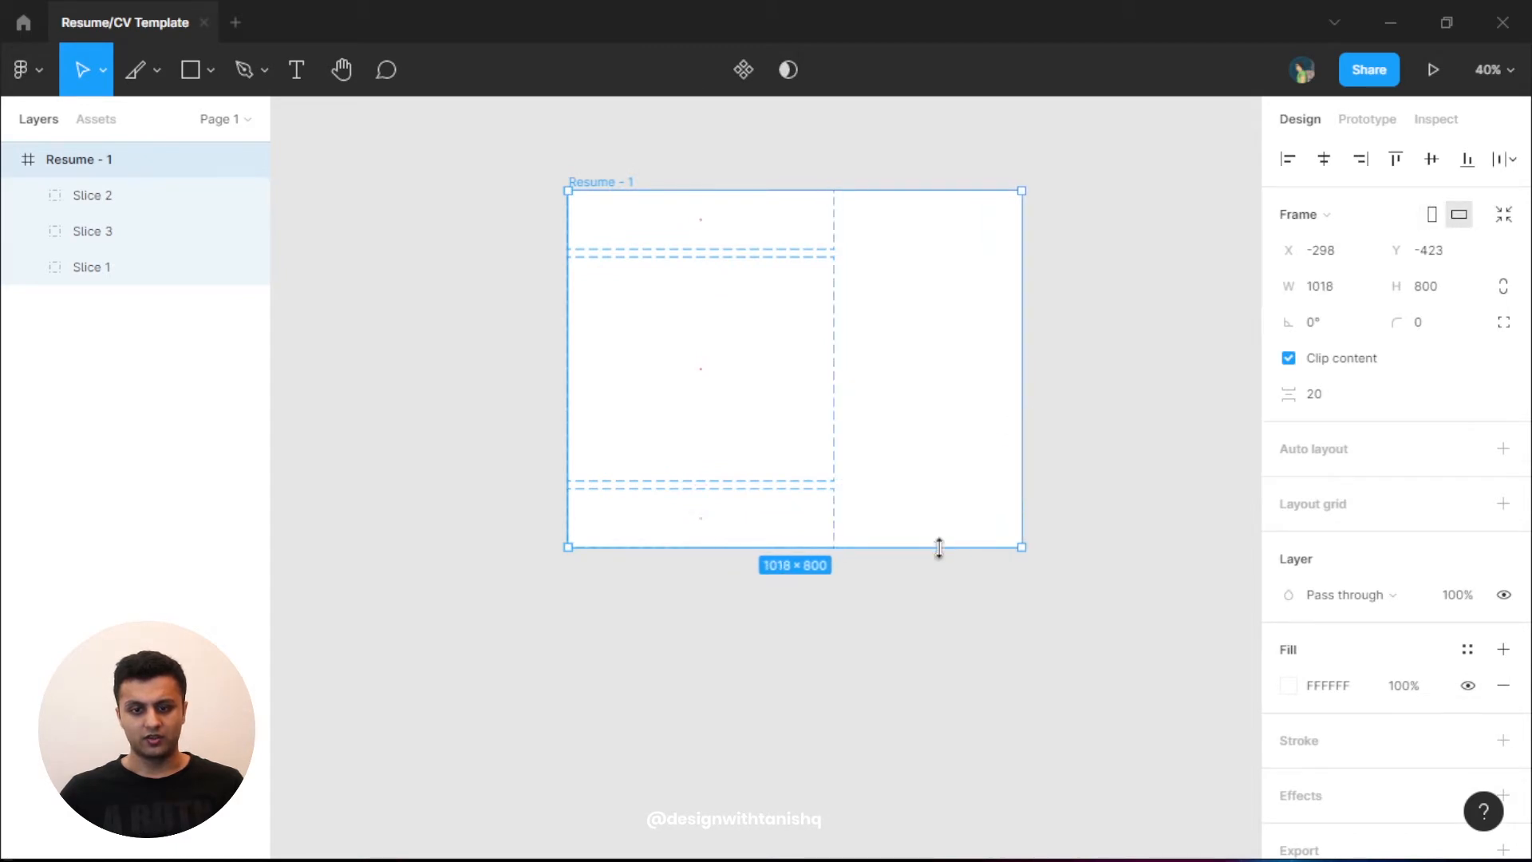
drag(939, 548, 965, 718)
click(1090, 566)
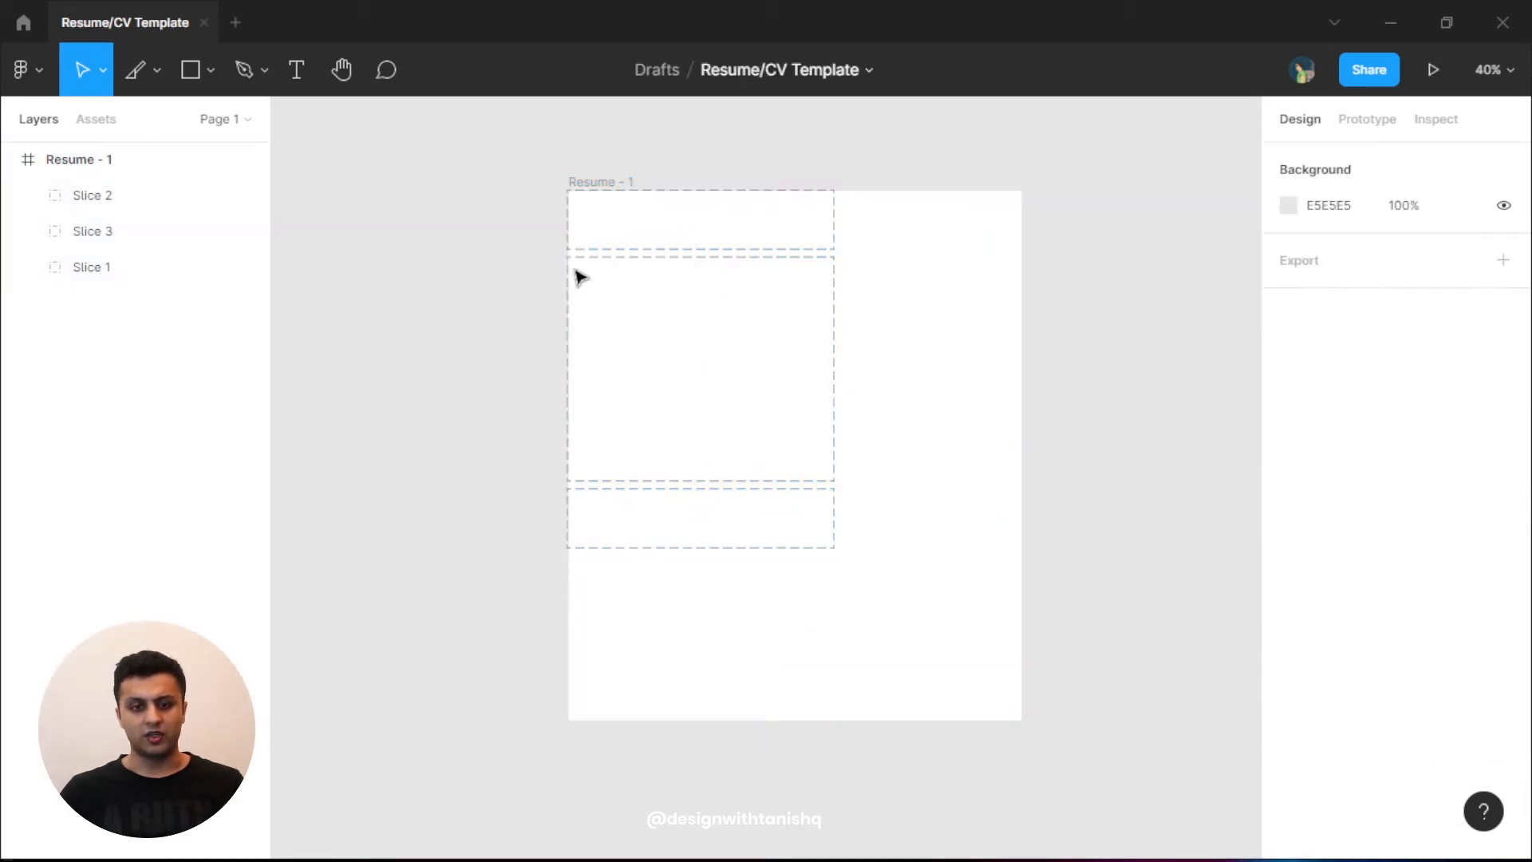
drag(502, 223, 875, 590)
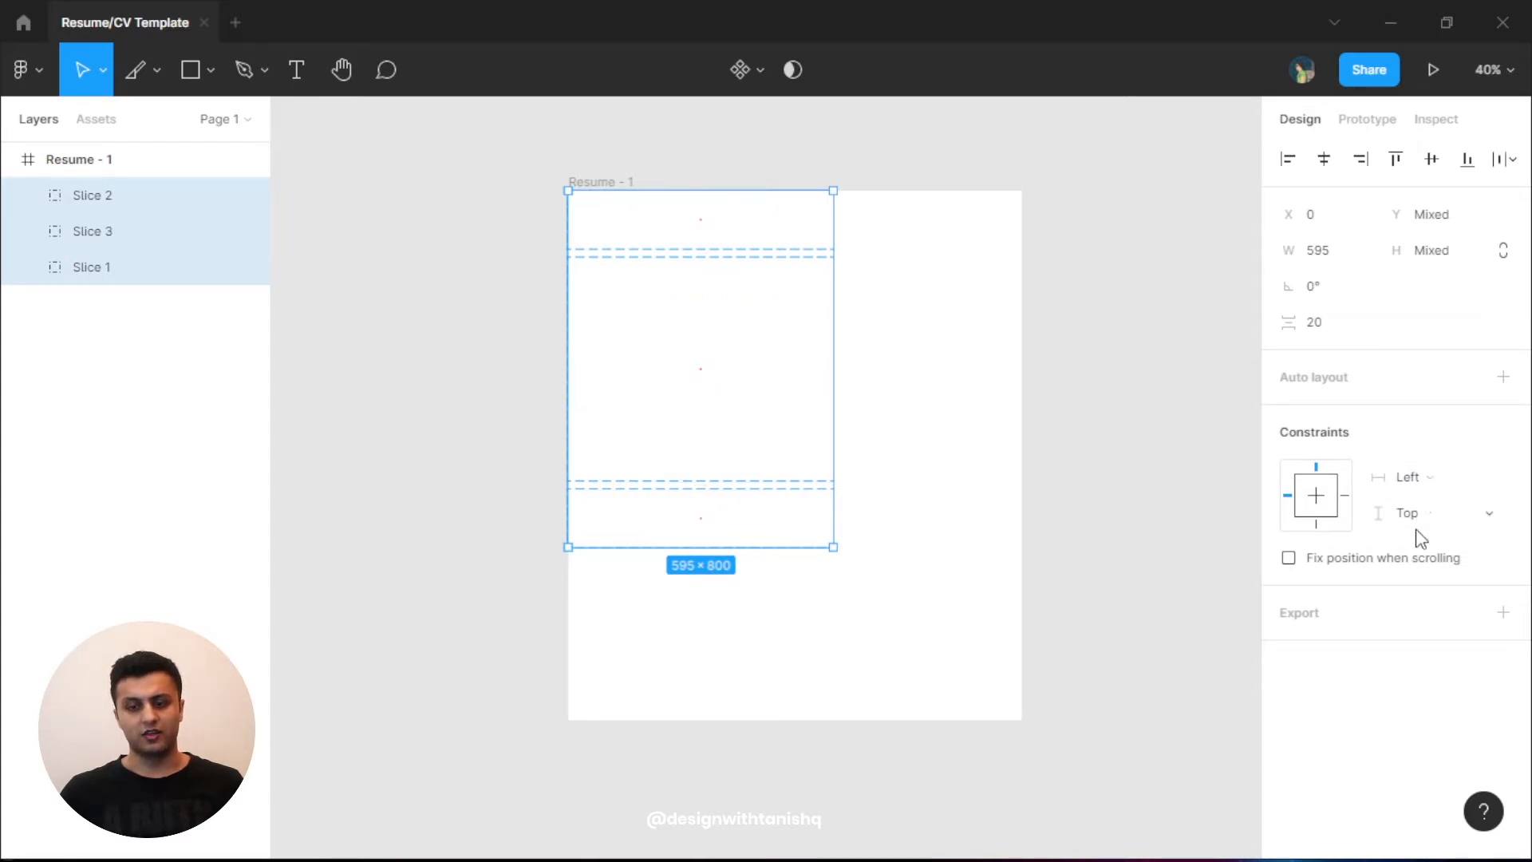
click(1044, 388)
key(ctrl+z)
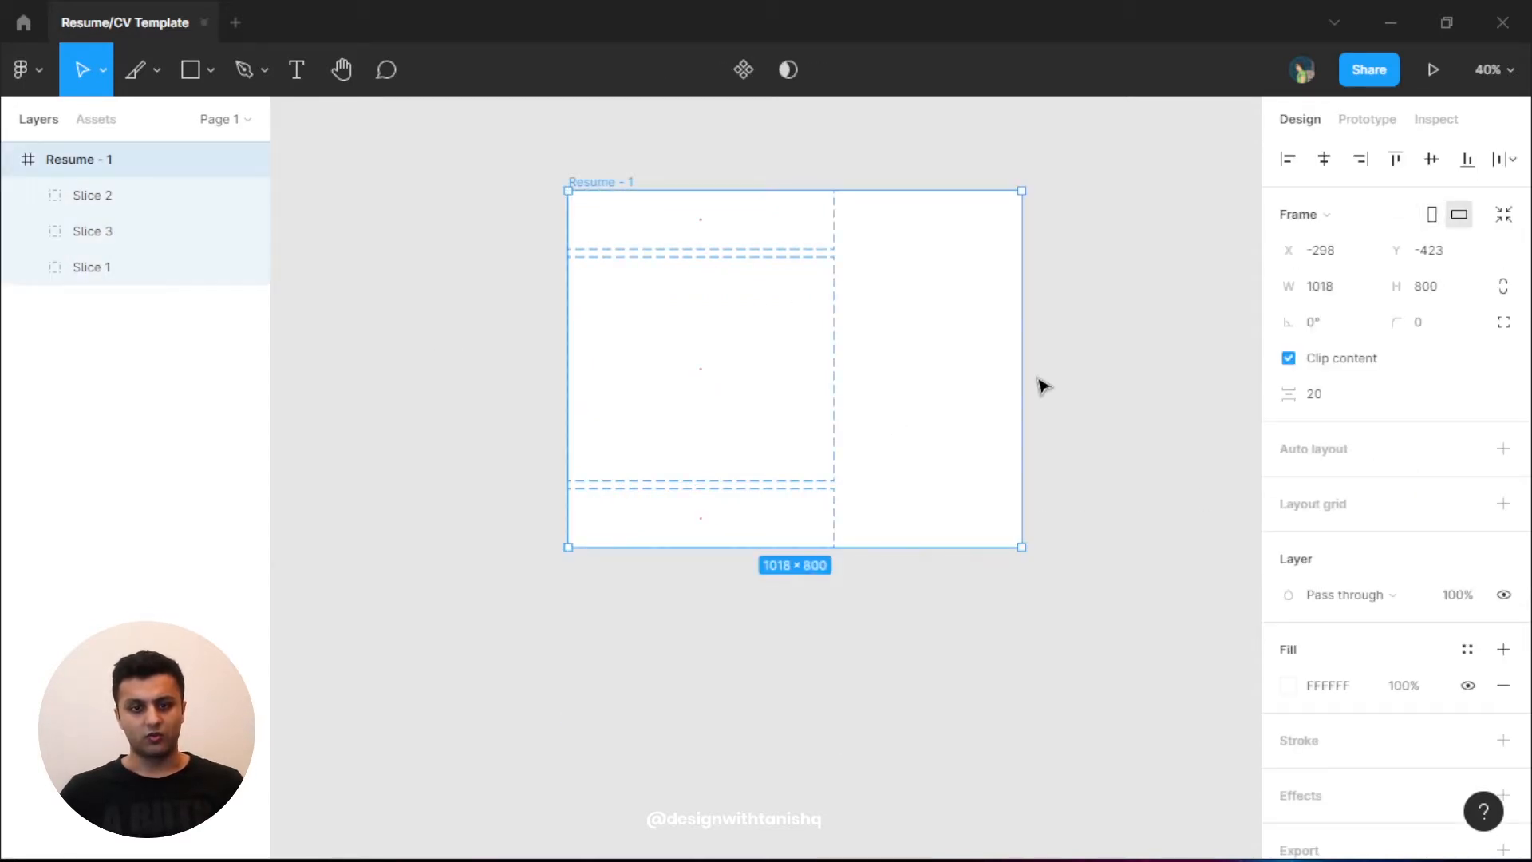
key(ctrl+z)
key(Escape)
- Set the horizontal and vertical constraints of Slices 1–3 to Scale
click(634, 189)
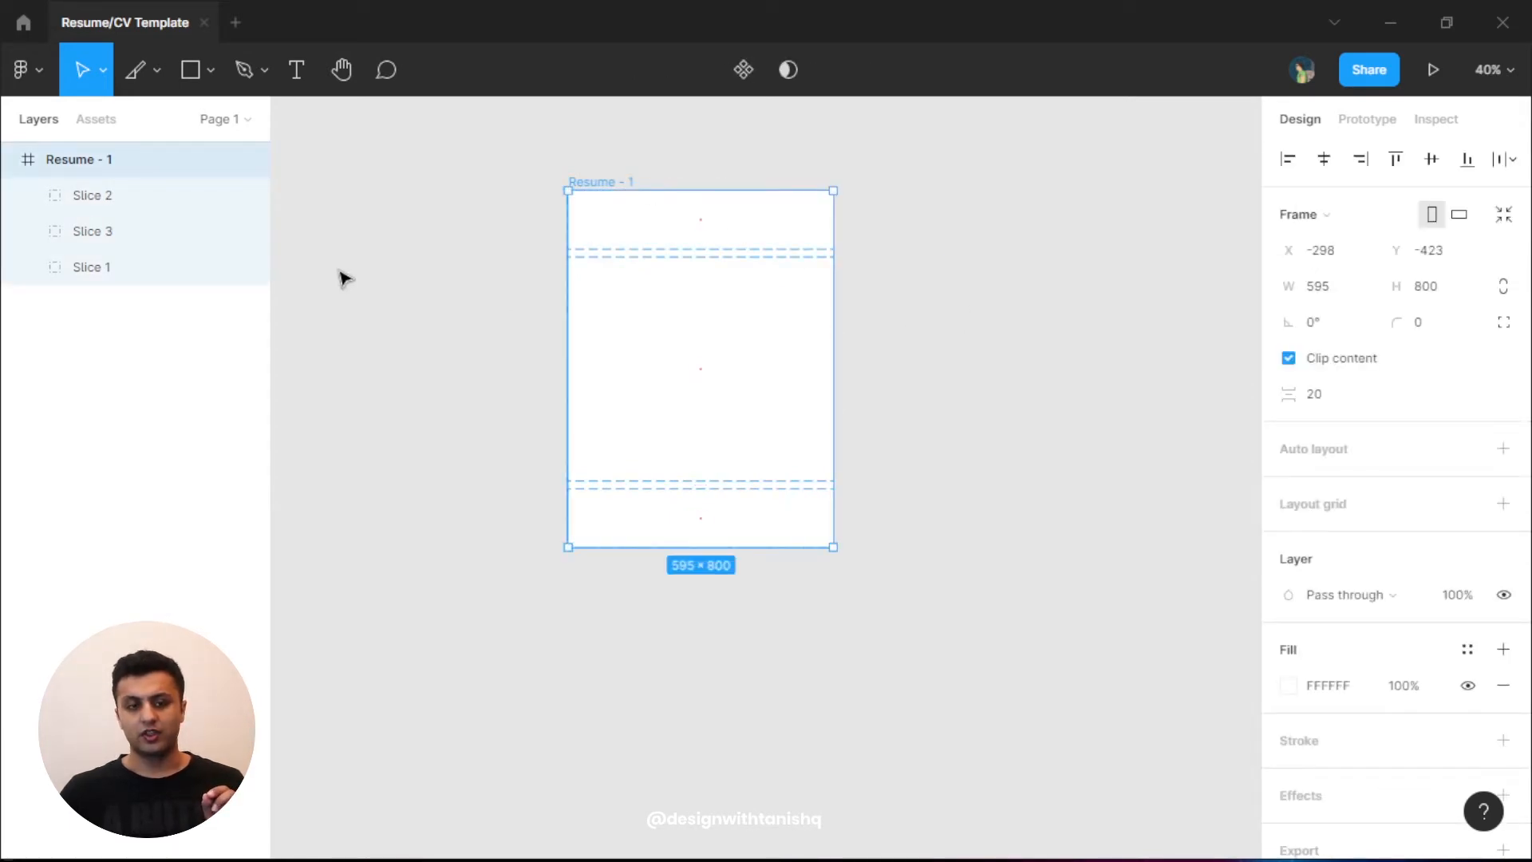
click(137, 195)
shift+click(124, 271)
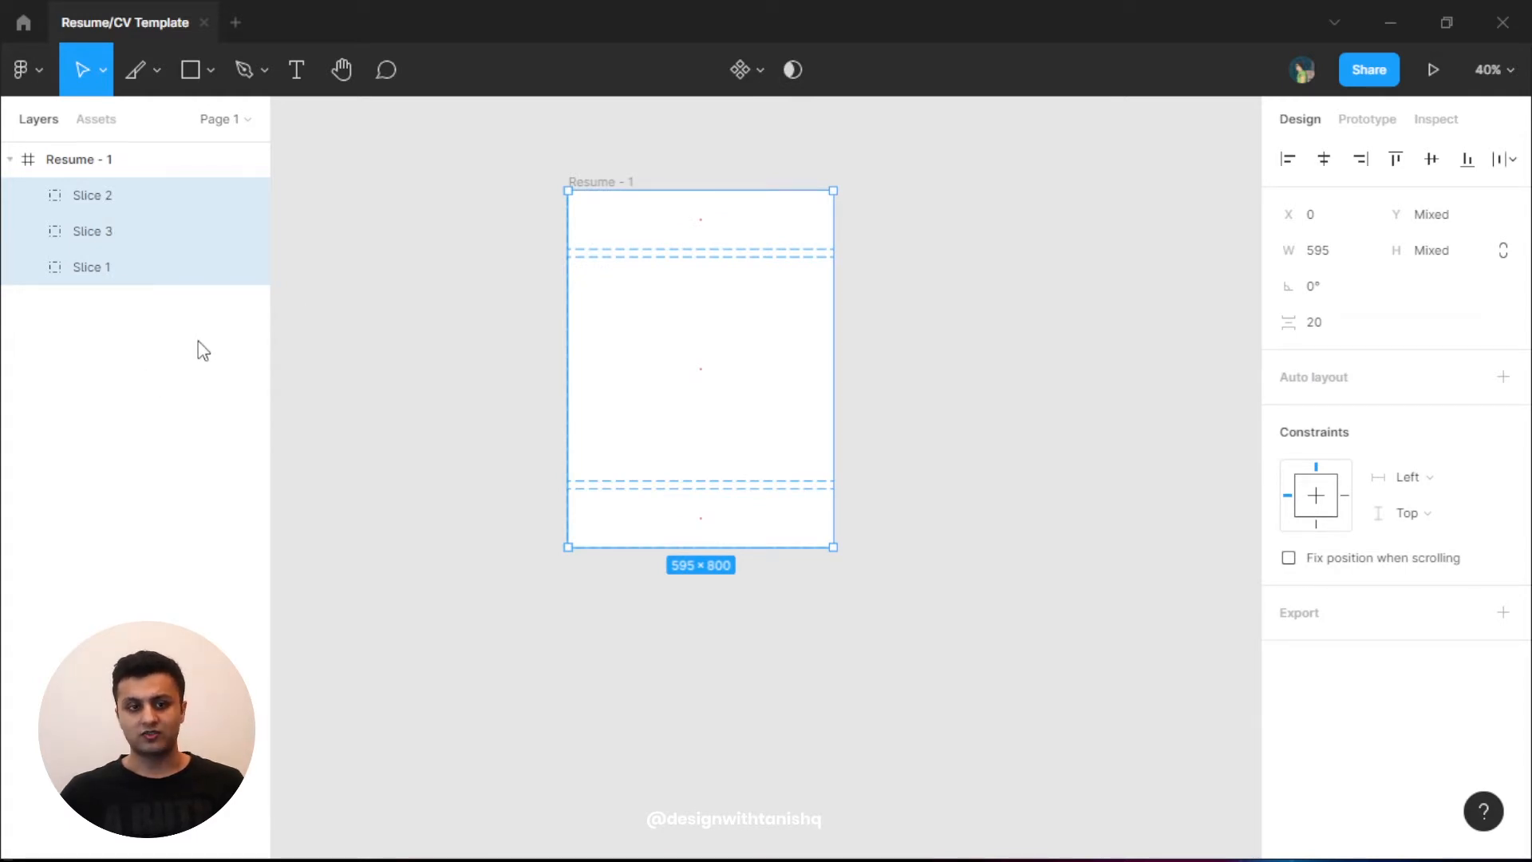
click(1447, 483)
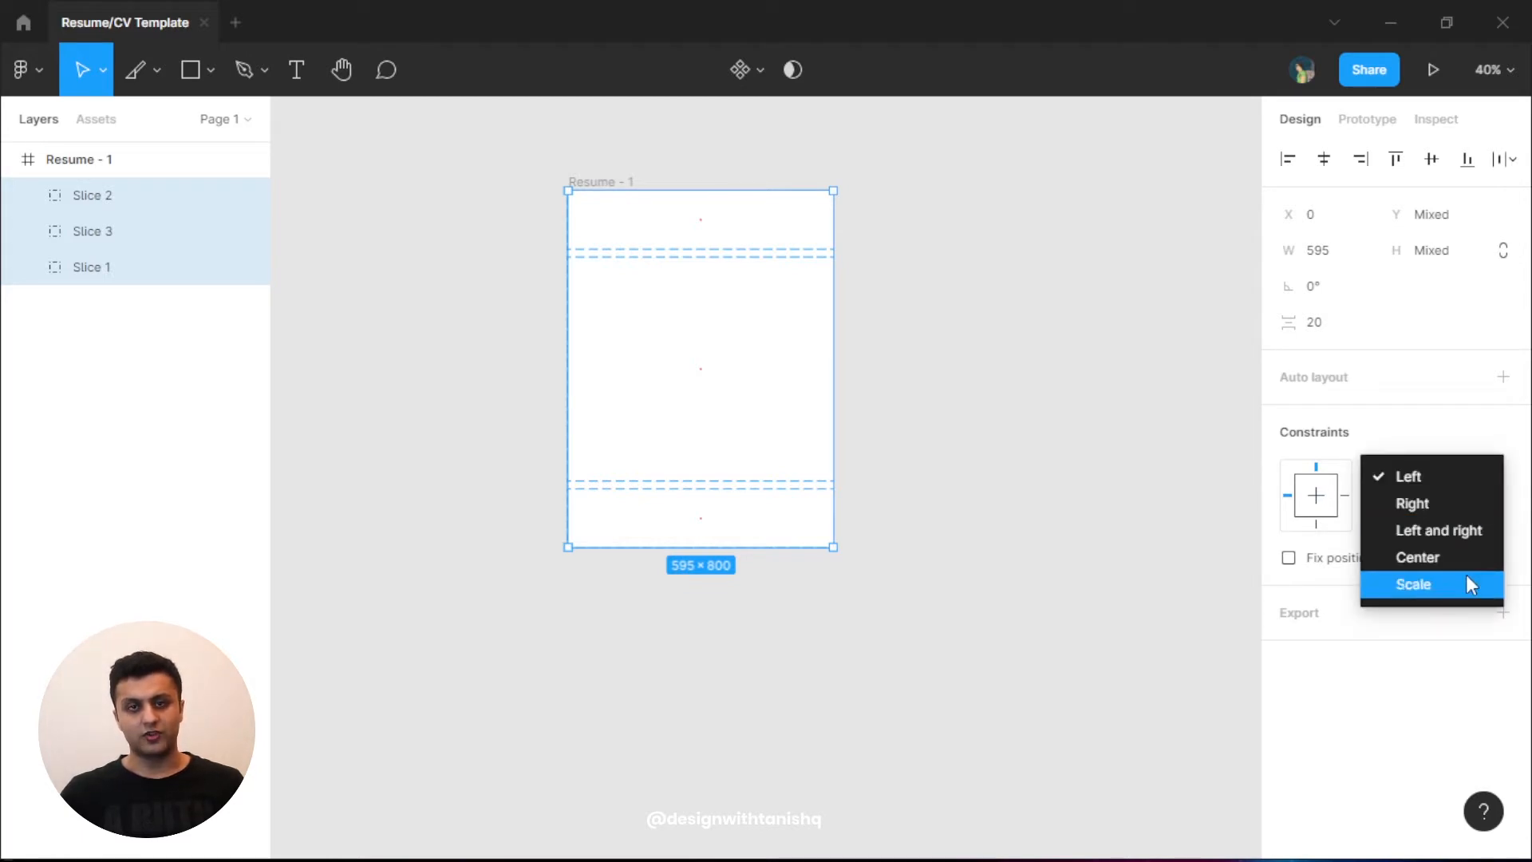
click(1466, 583)
click(1446, 520)
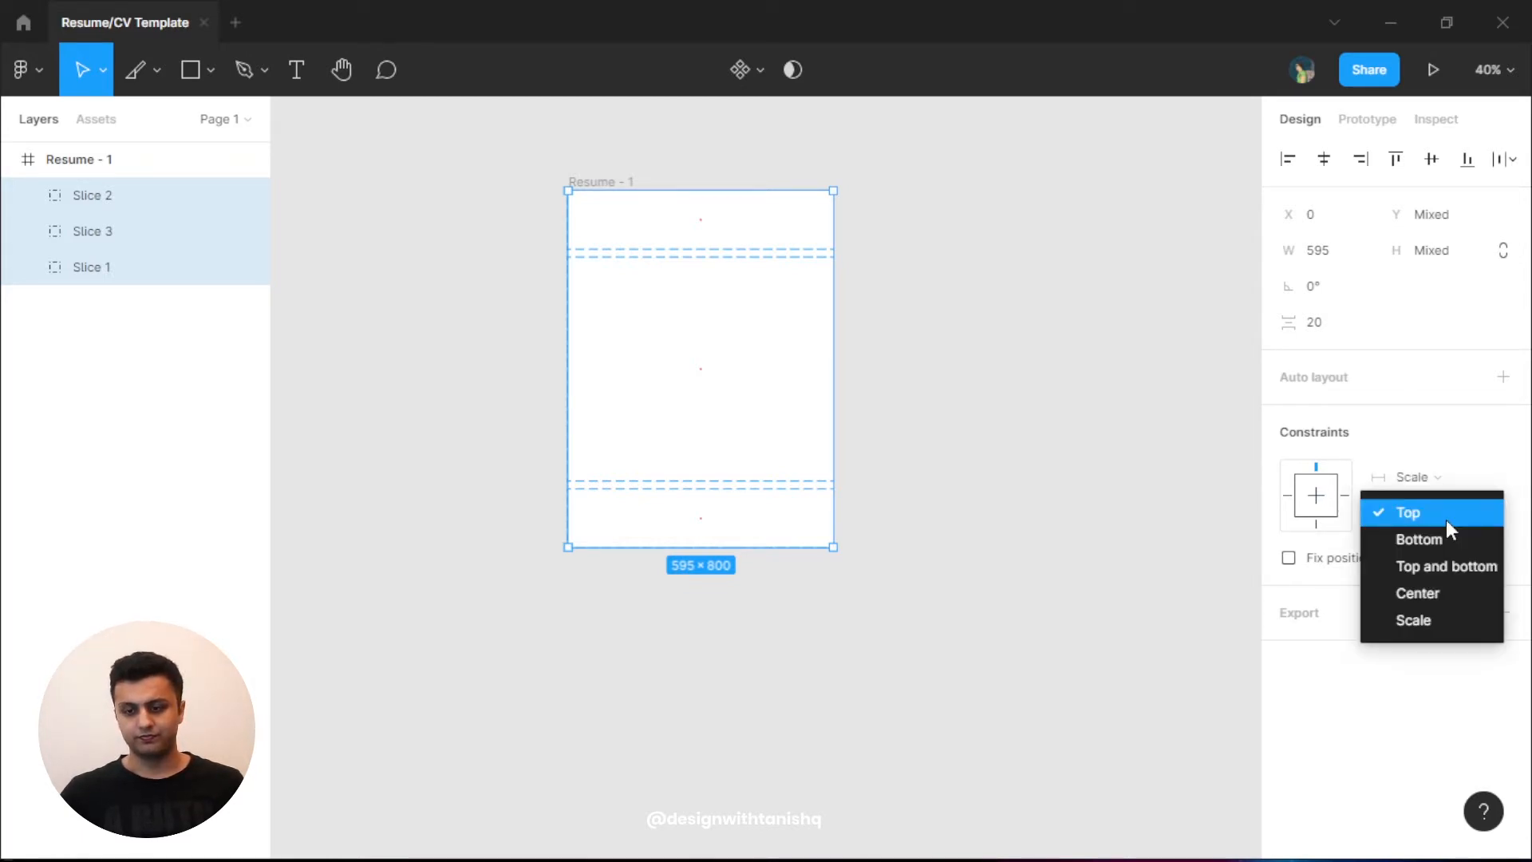
click(1467, 619)
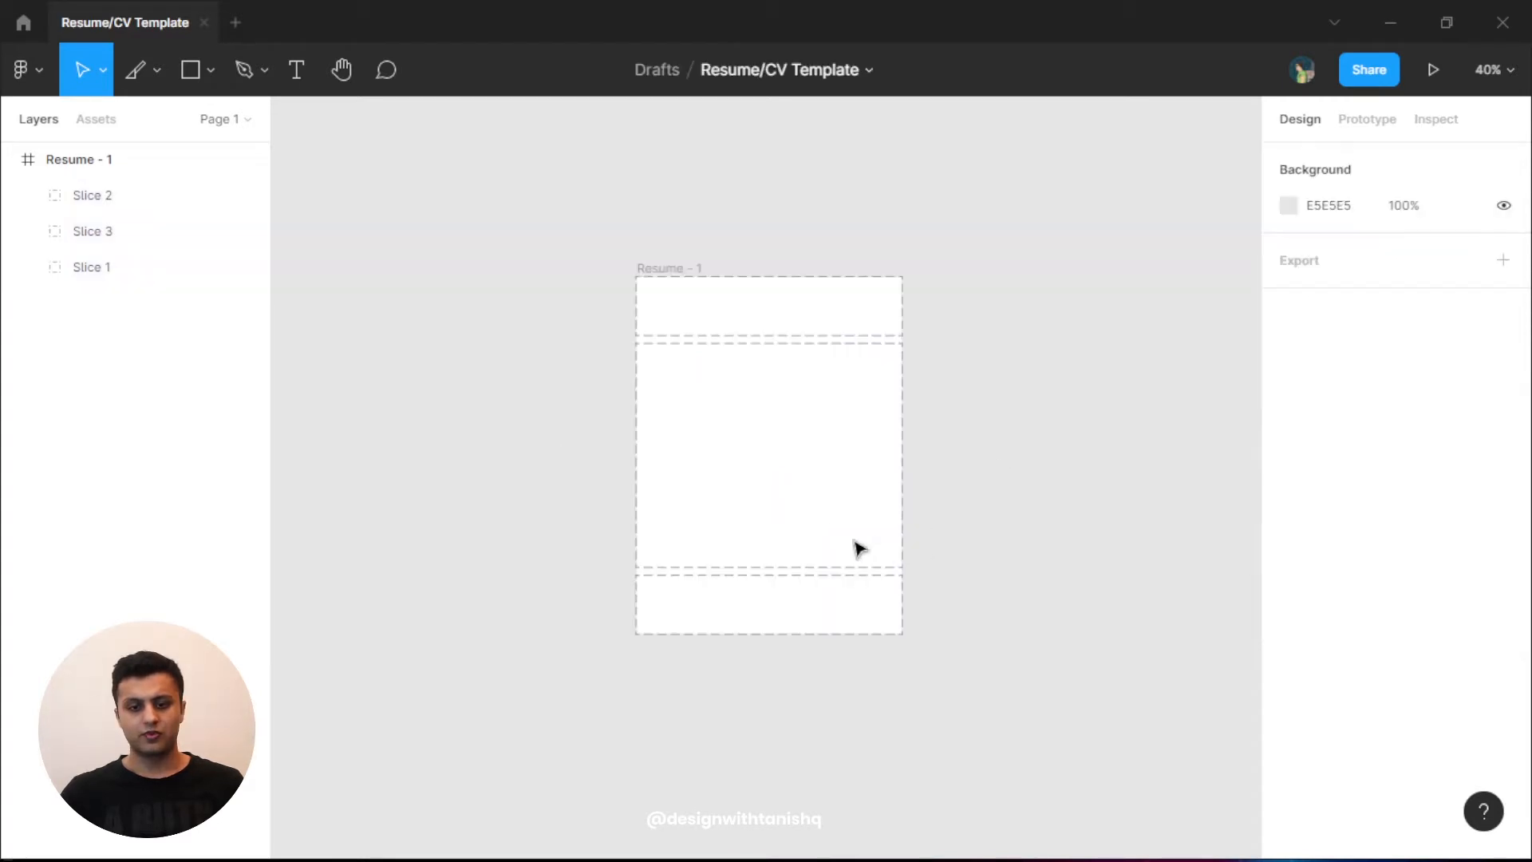
- Drag the frame's bottom and right edges to check that the three slices scale with it
scroll(742, 407, up, 1)
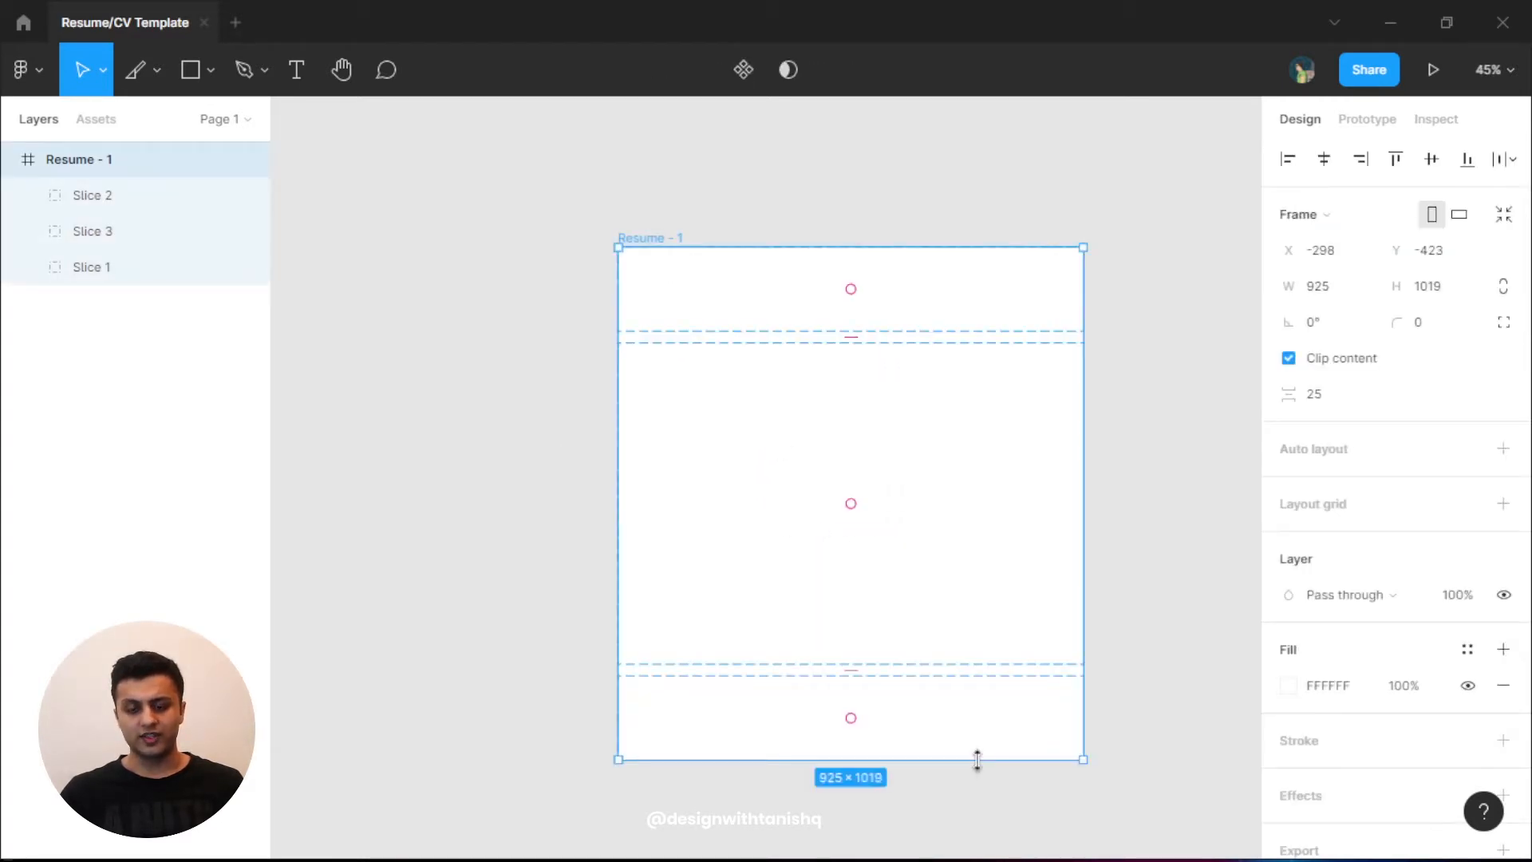
drag(1077, 675, 1083, 631)
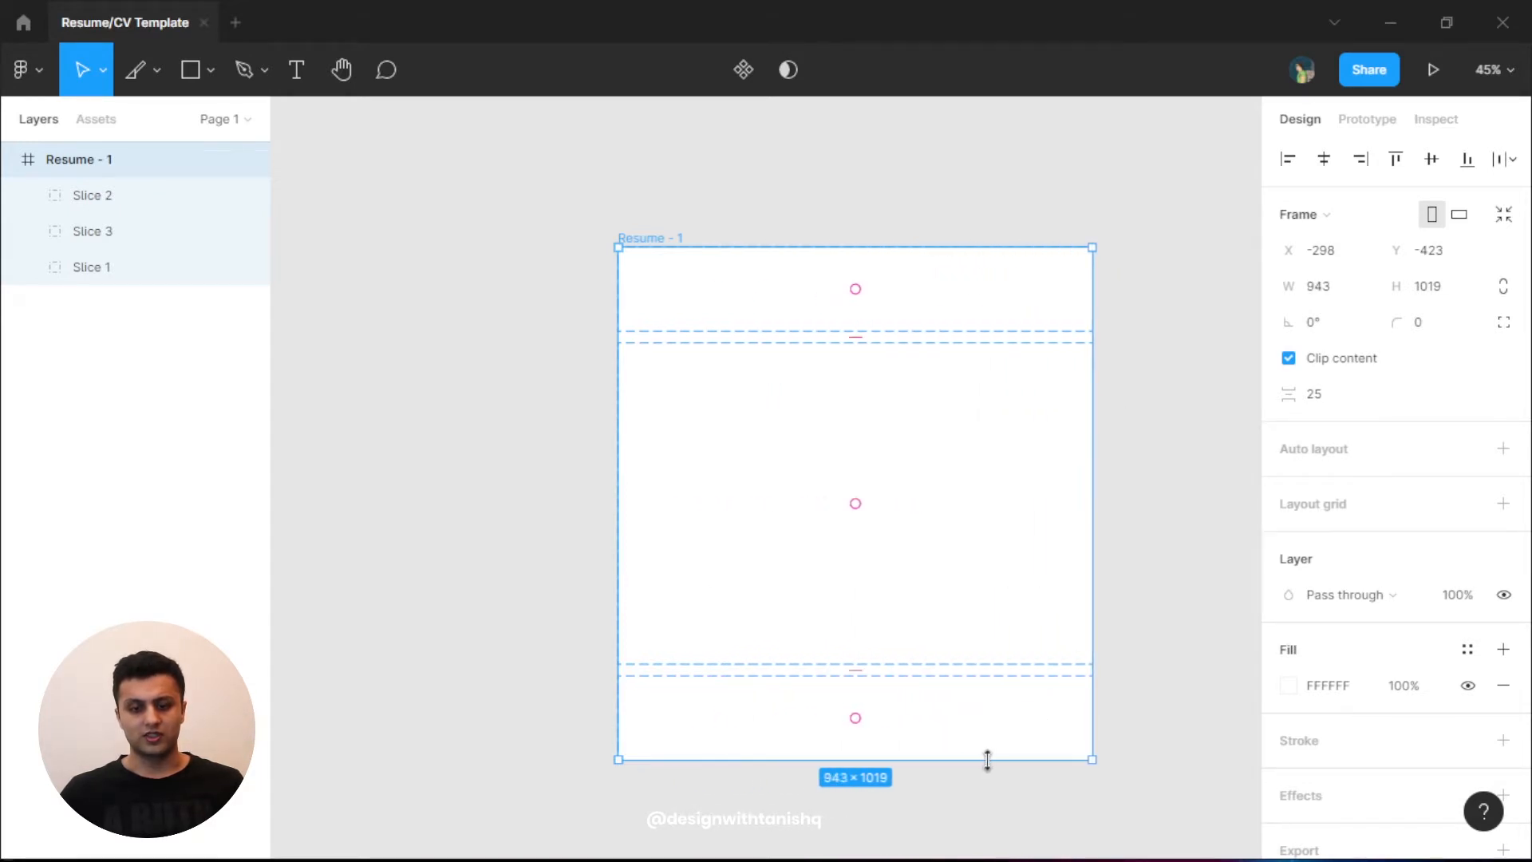
drag(987, 761, 940, 752)
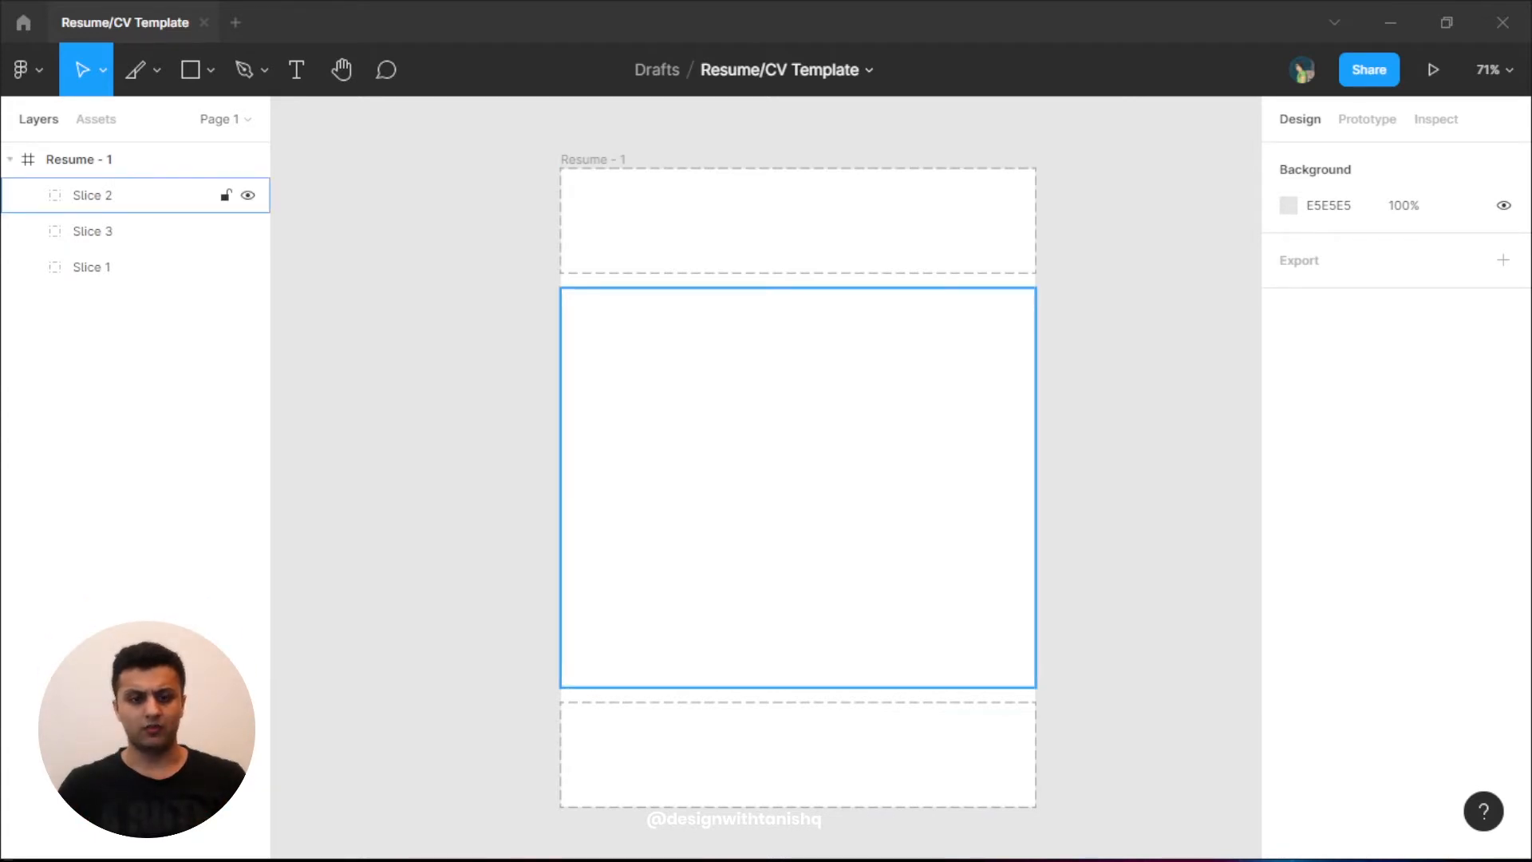
- Duplicate Slice 2 as Slice 4 and stretch it down to the frame bottom
click(148, 198)
drag(865, 435, 815, 451)
drag(930, 471, 750, 345)
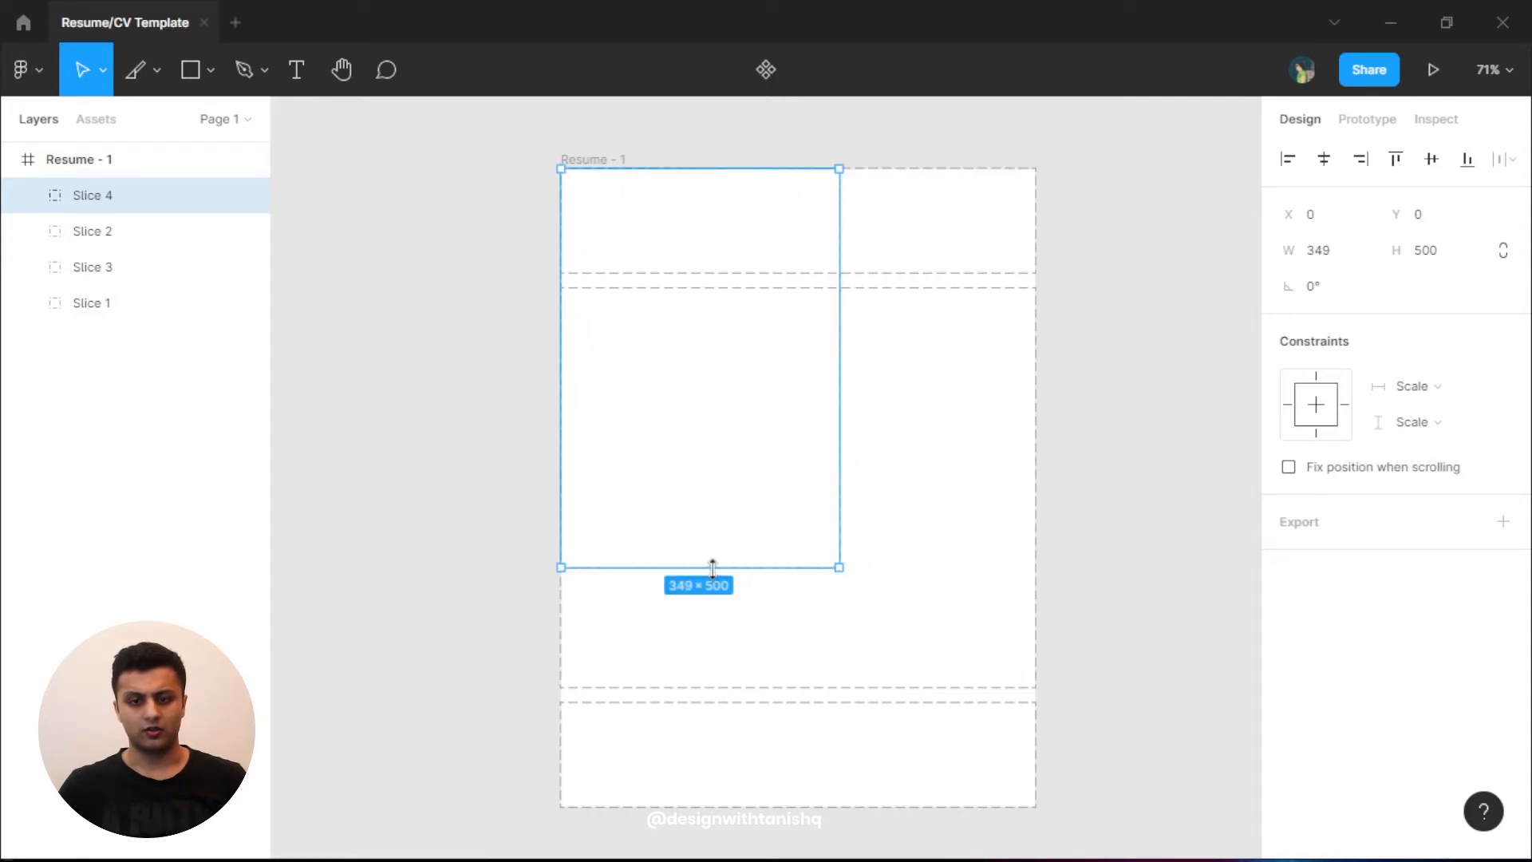
drag(711, 565, 709, 807)
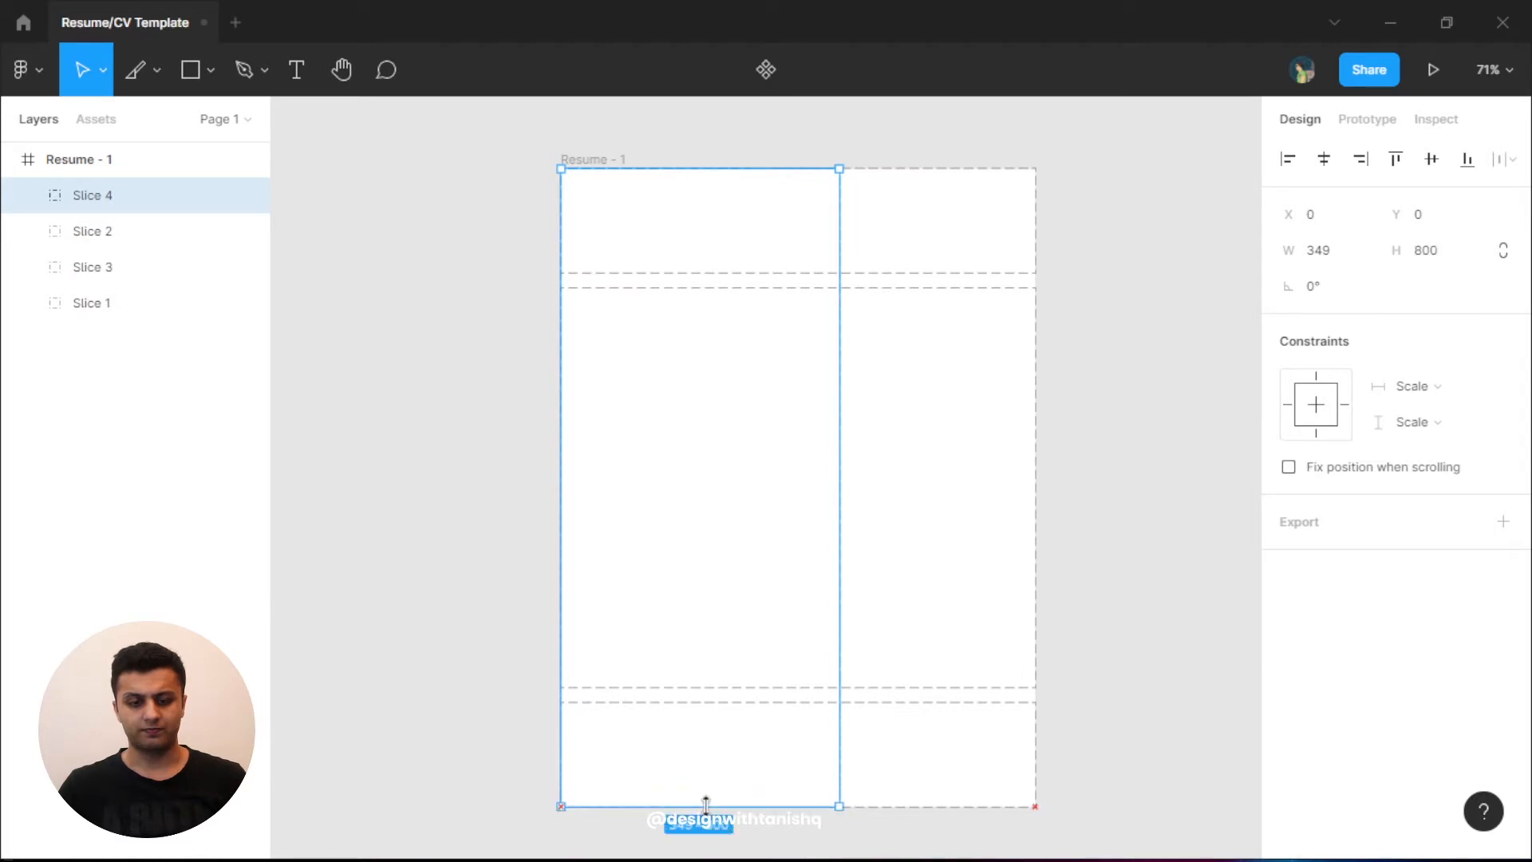
drag(841, 472, 923, 471)
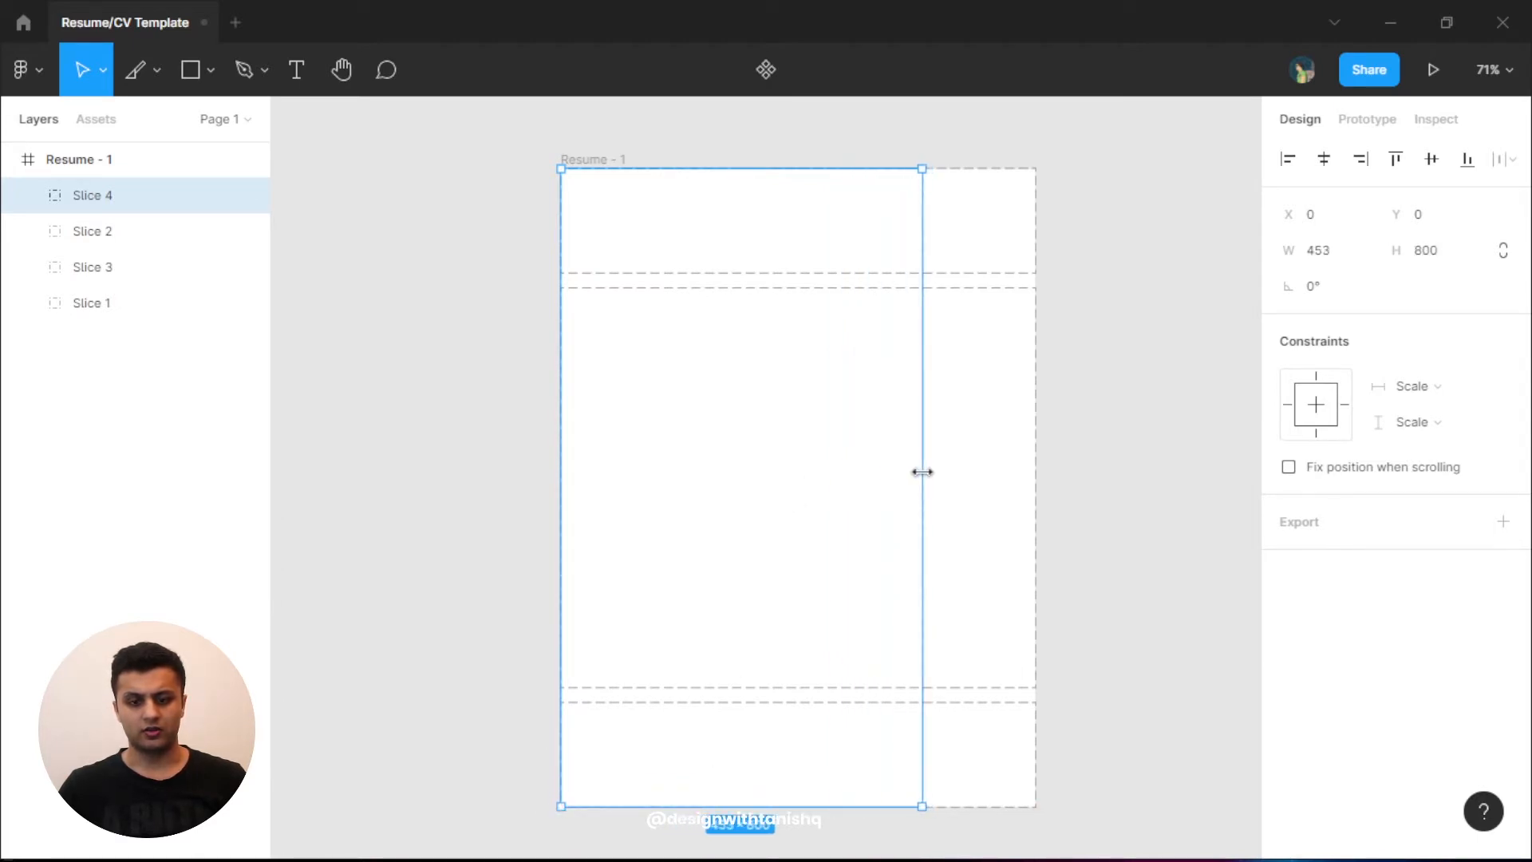
- Set Slice 4's width to 400, after trying 500 and 300
click(1346, 256)
text(50)
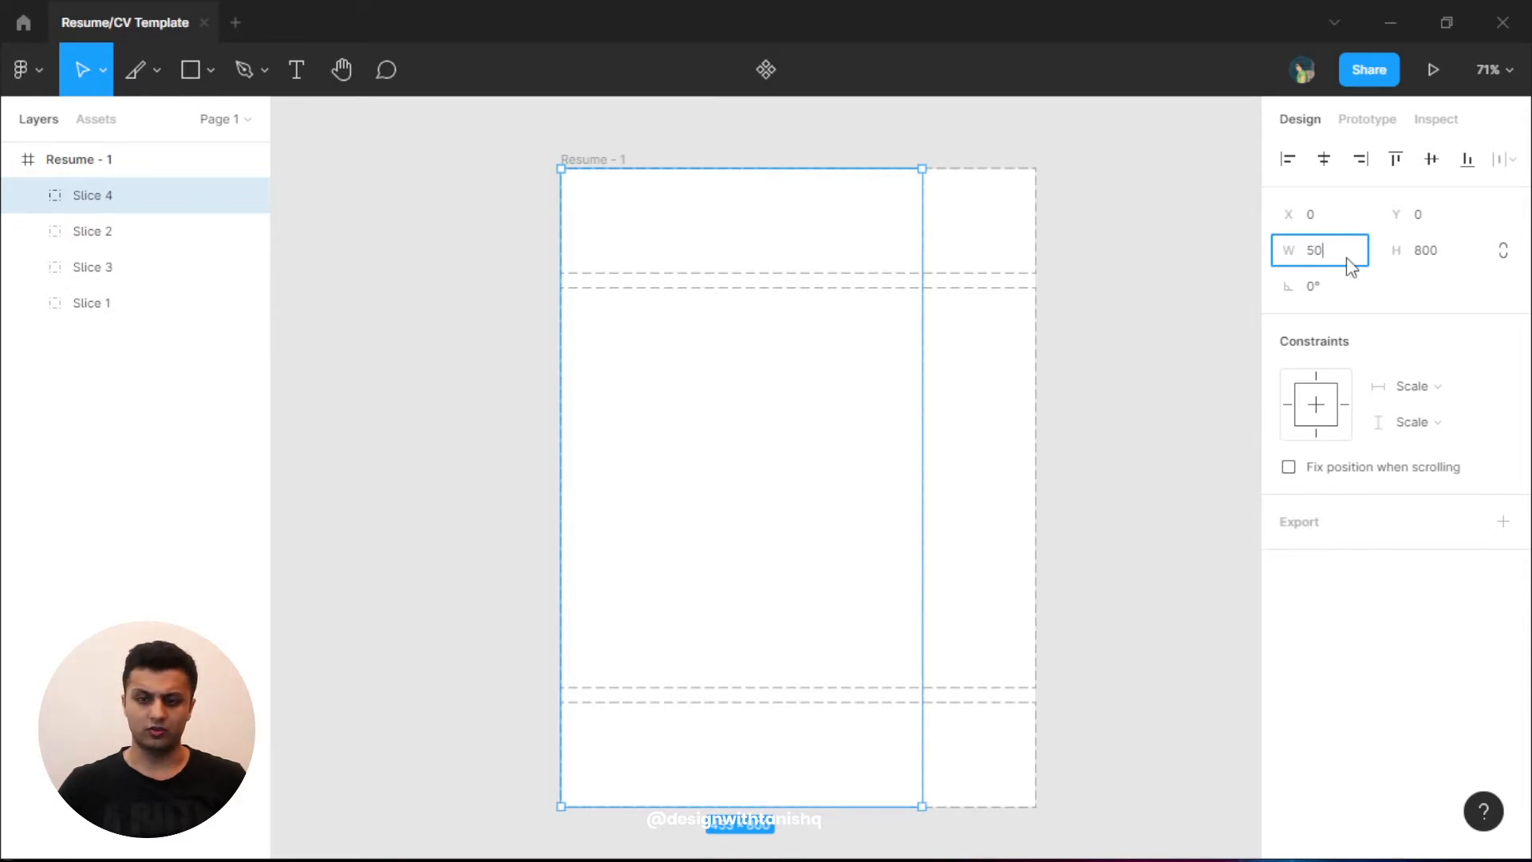
text(0)
key(Return)
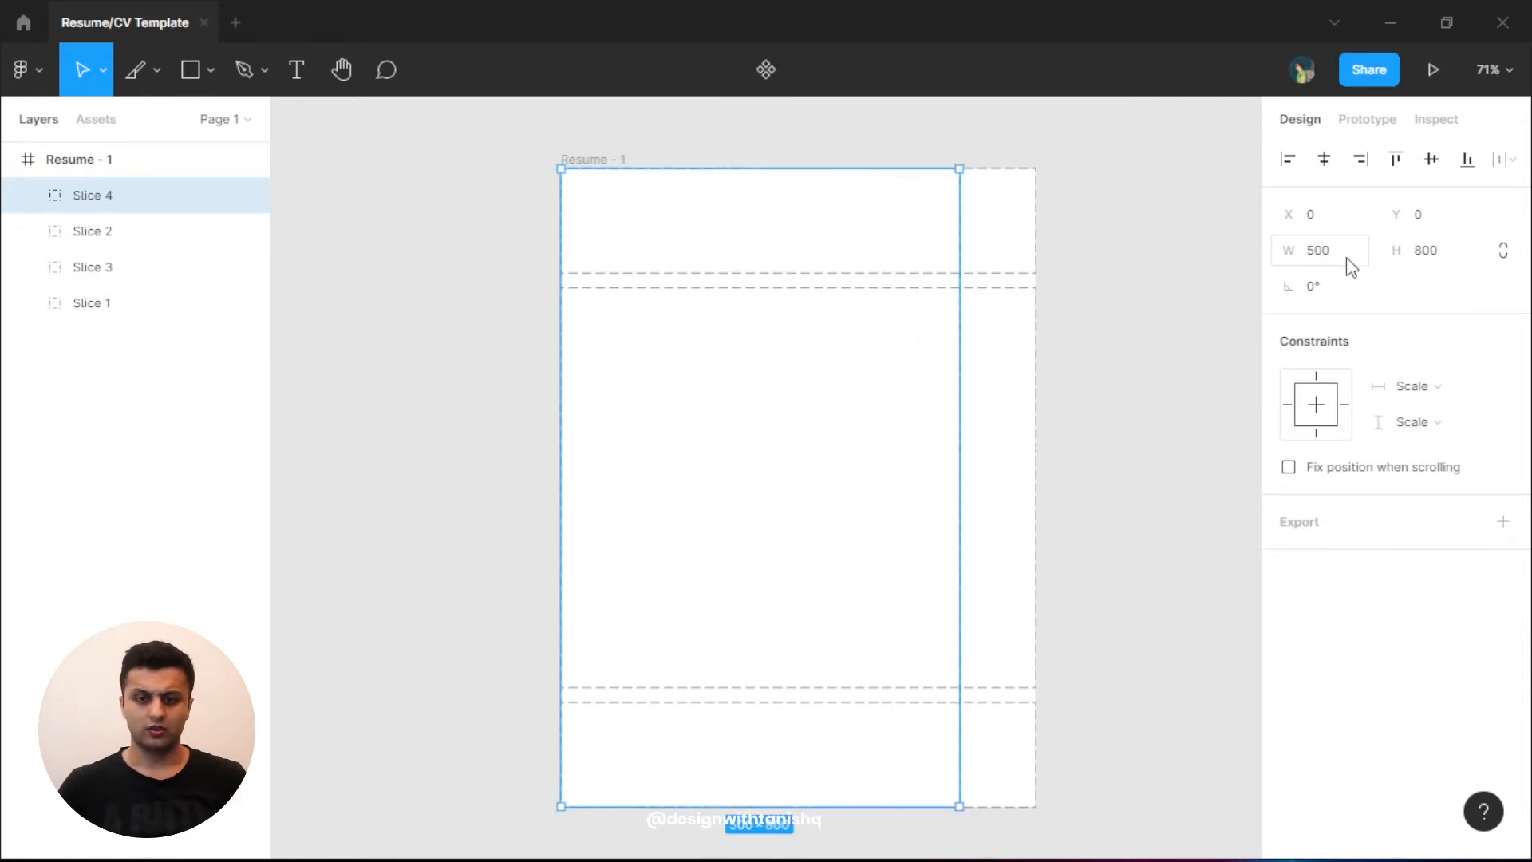
click(1347, 257)
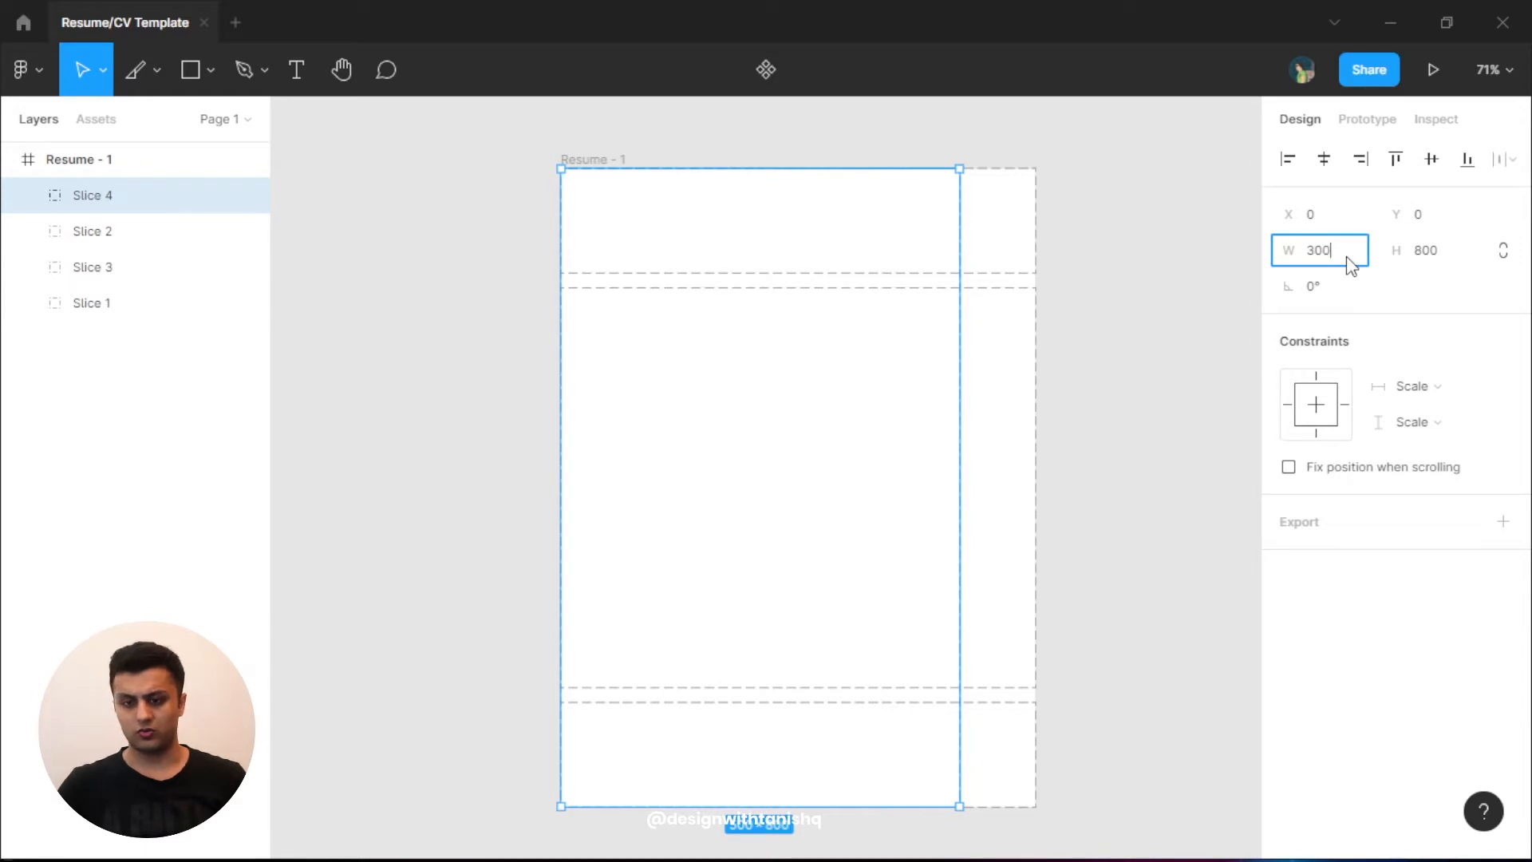
text(300)
key(Return)
click(1347, 256)
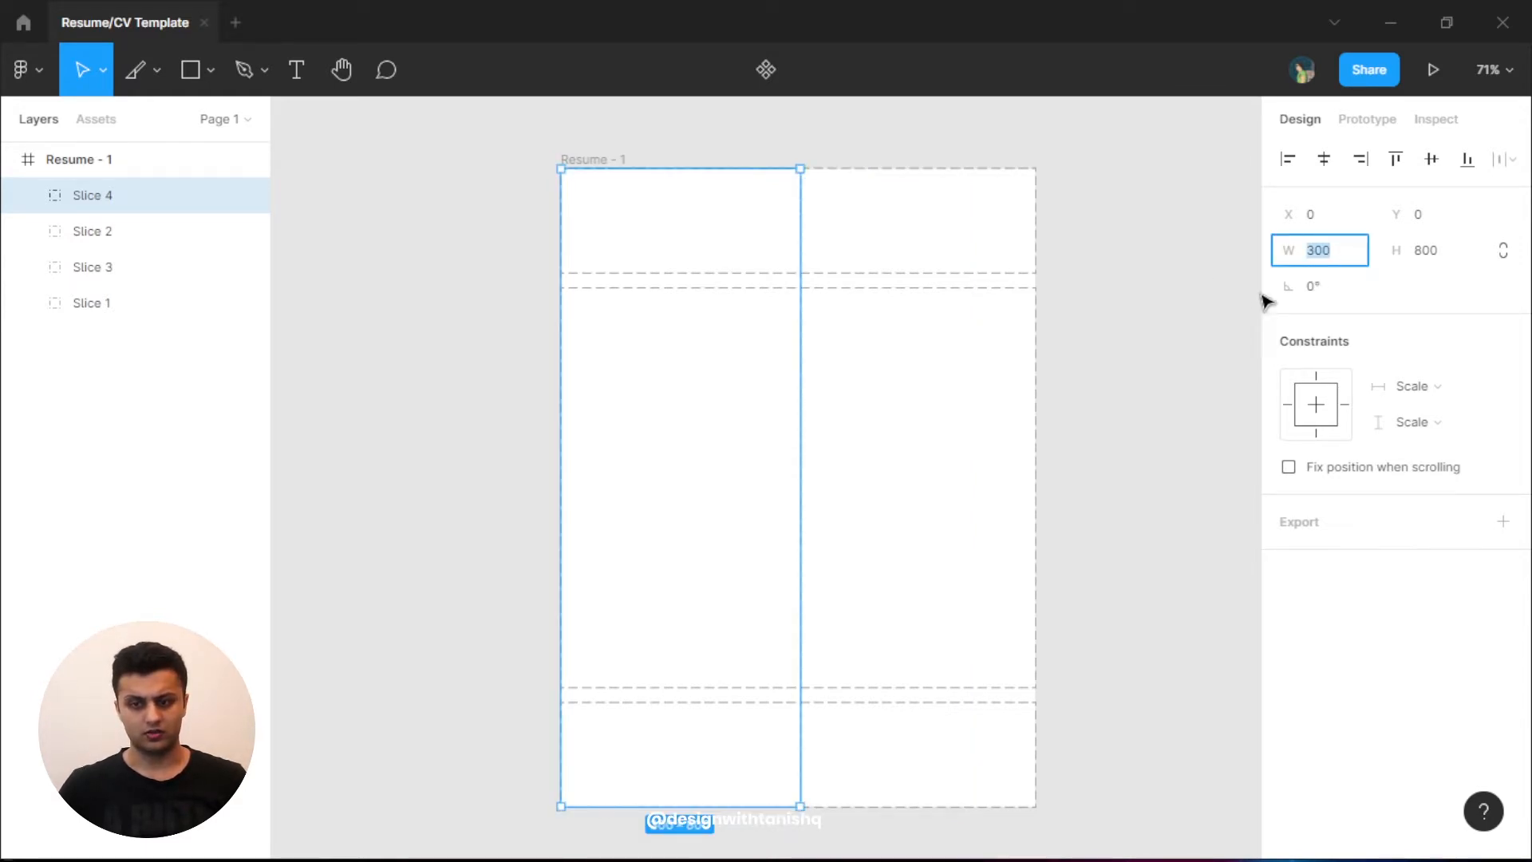
key(Return)
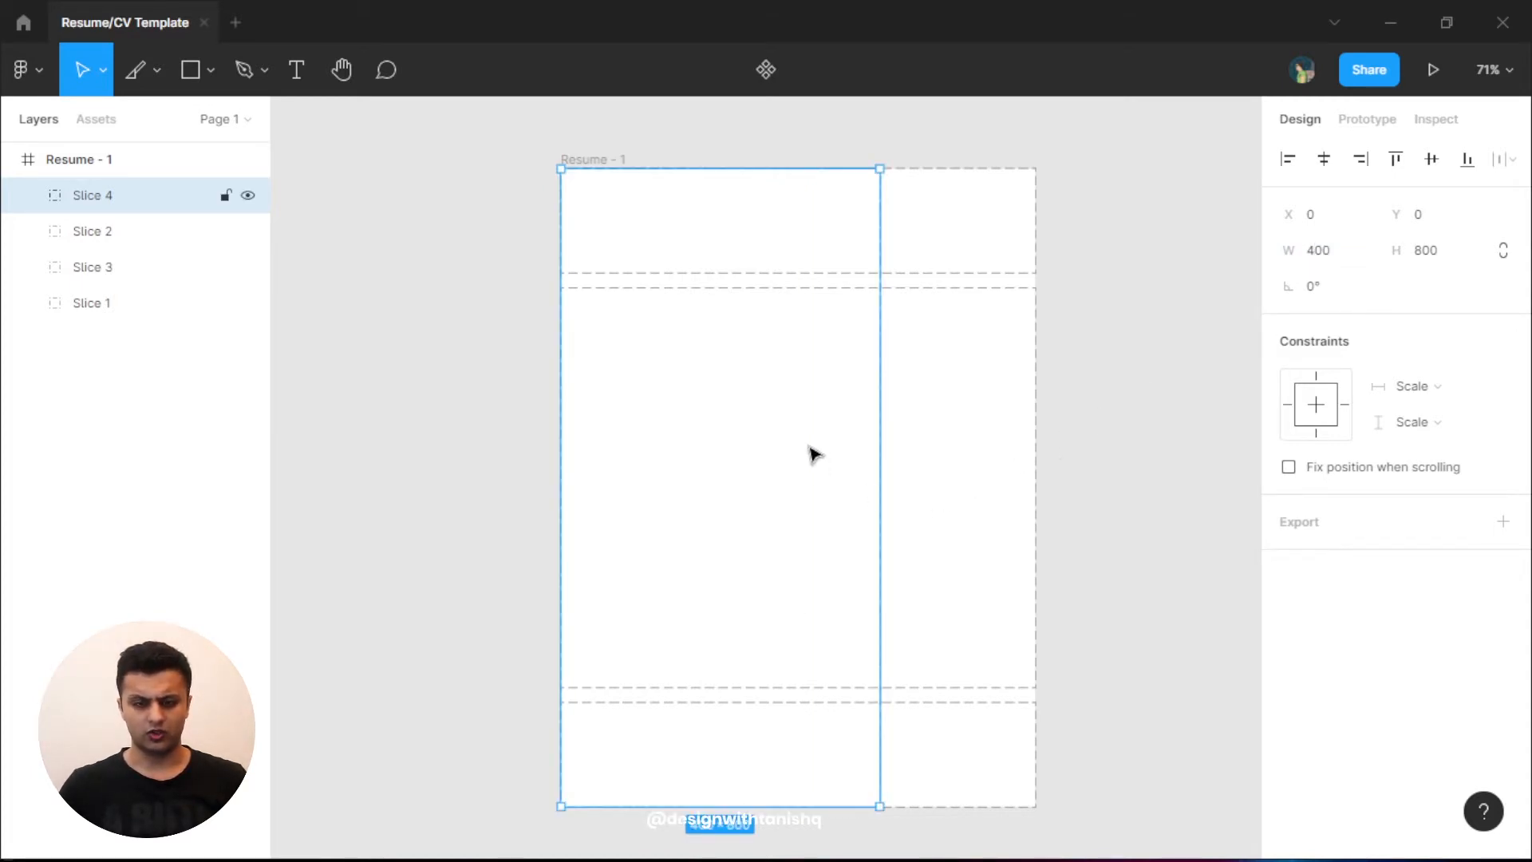
scroll(808, 453, up, 5)
scroll(808, 453, down, 5)
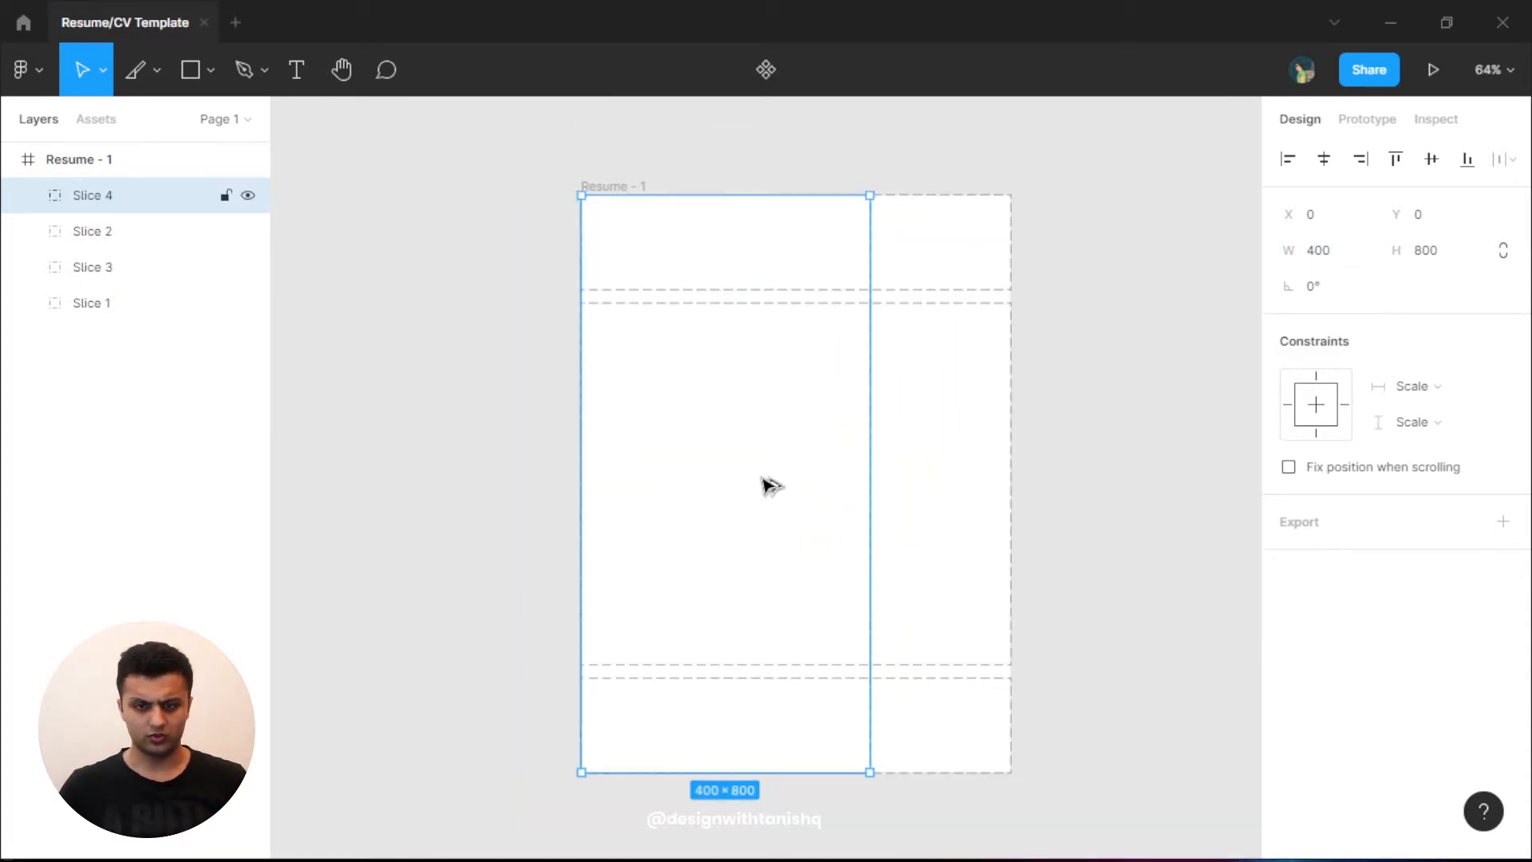
- Duplicate Slice 4 as a 175-wide Slice 5 at the right, spaced 20 px from Slice 4
drag(742, 485, 882, 492)
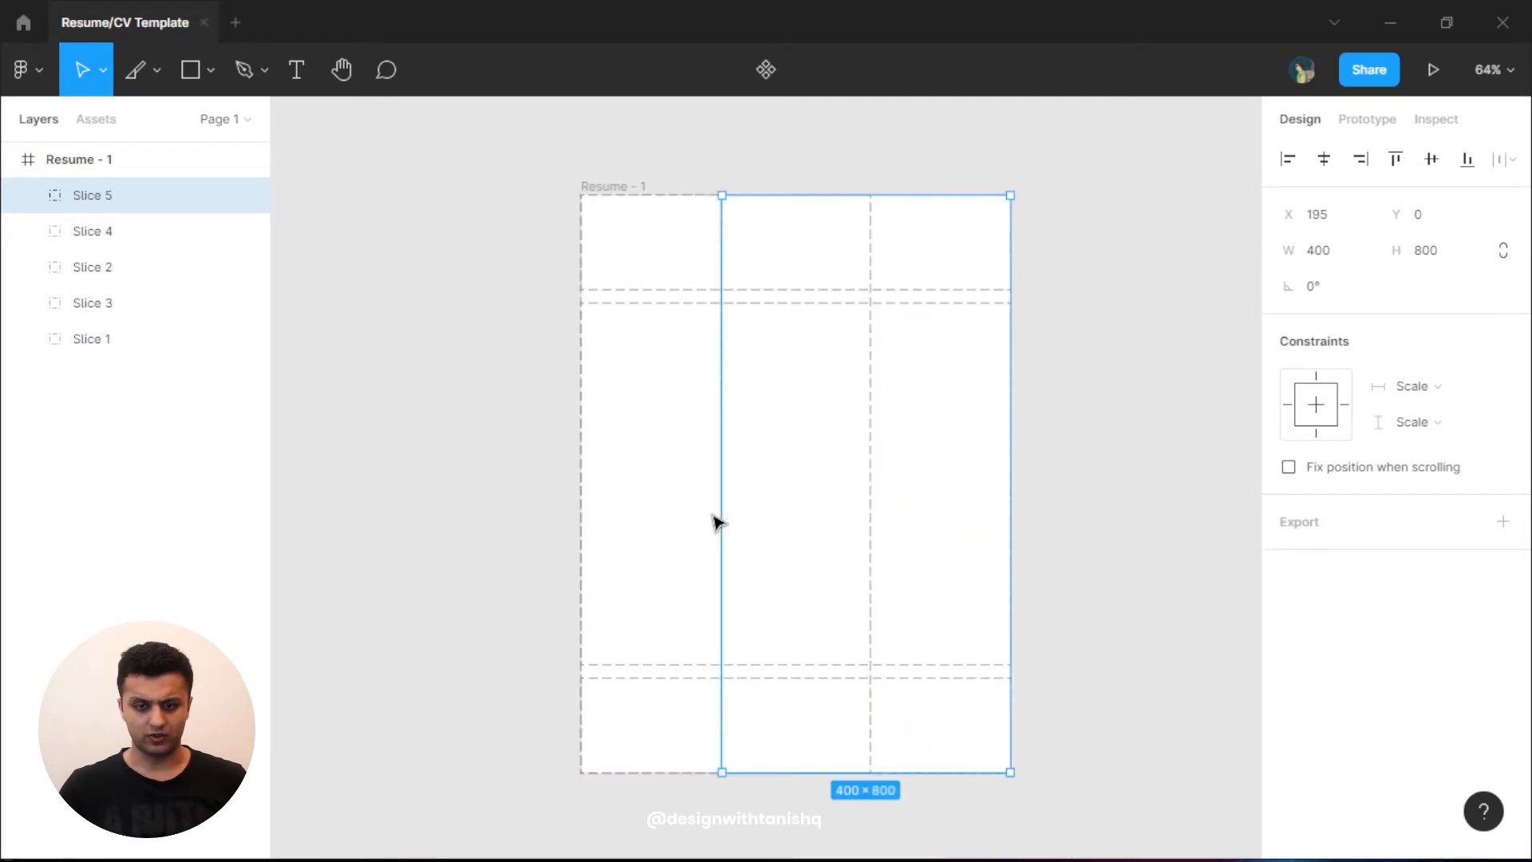
drag(718, 514, 887, 523)
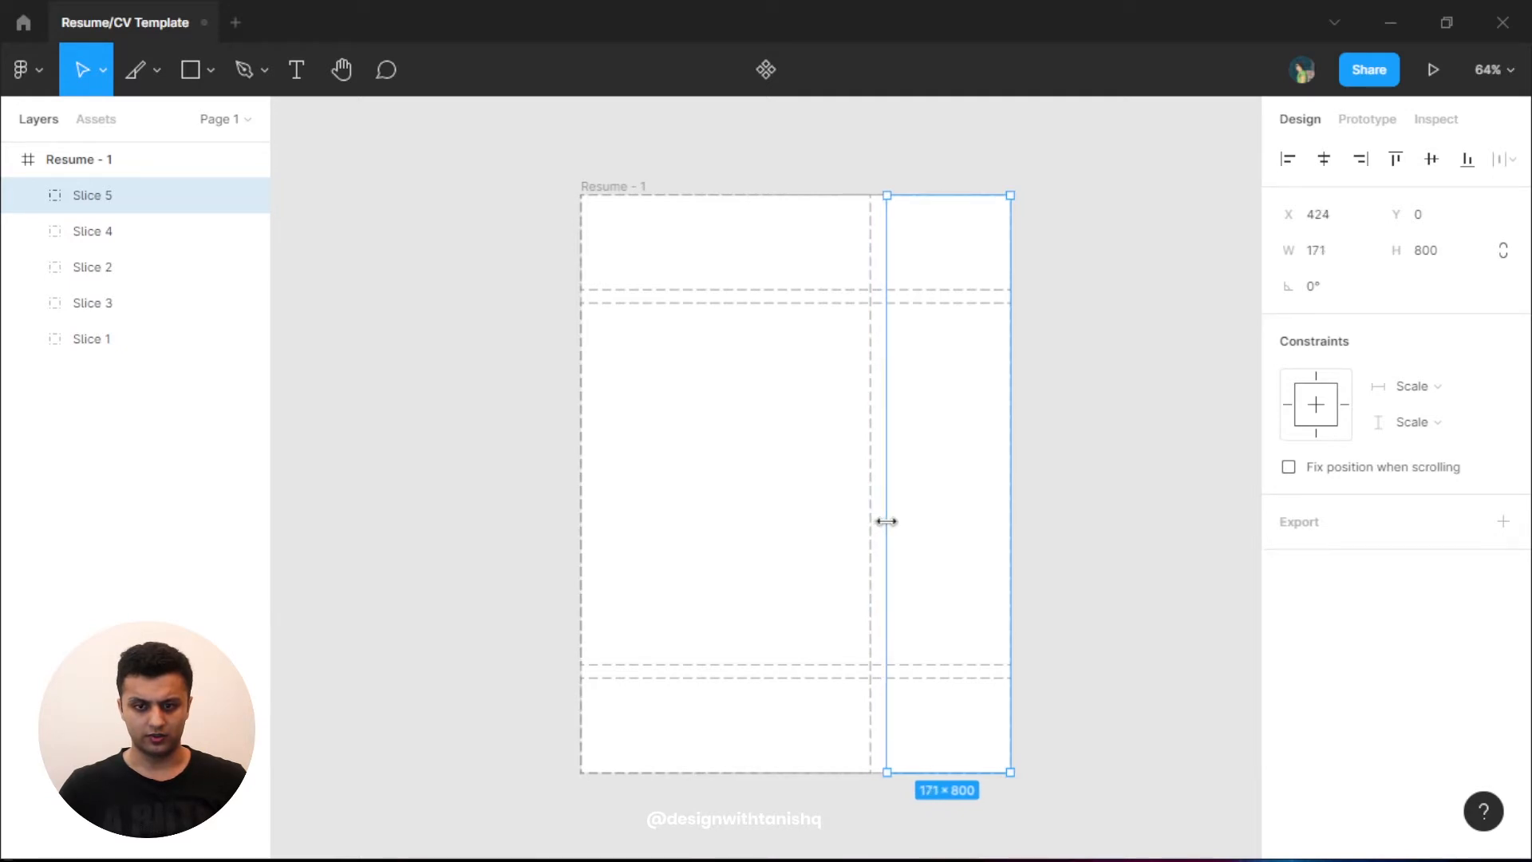
shift+click(144, 239)
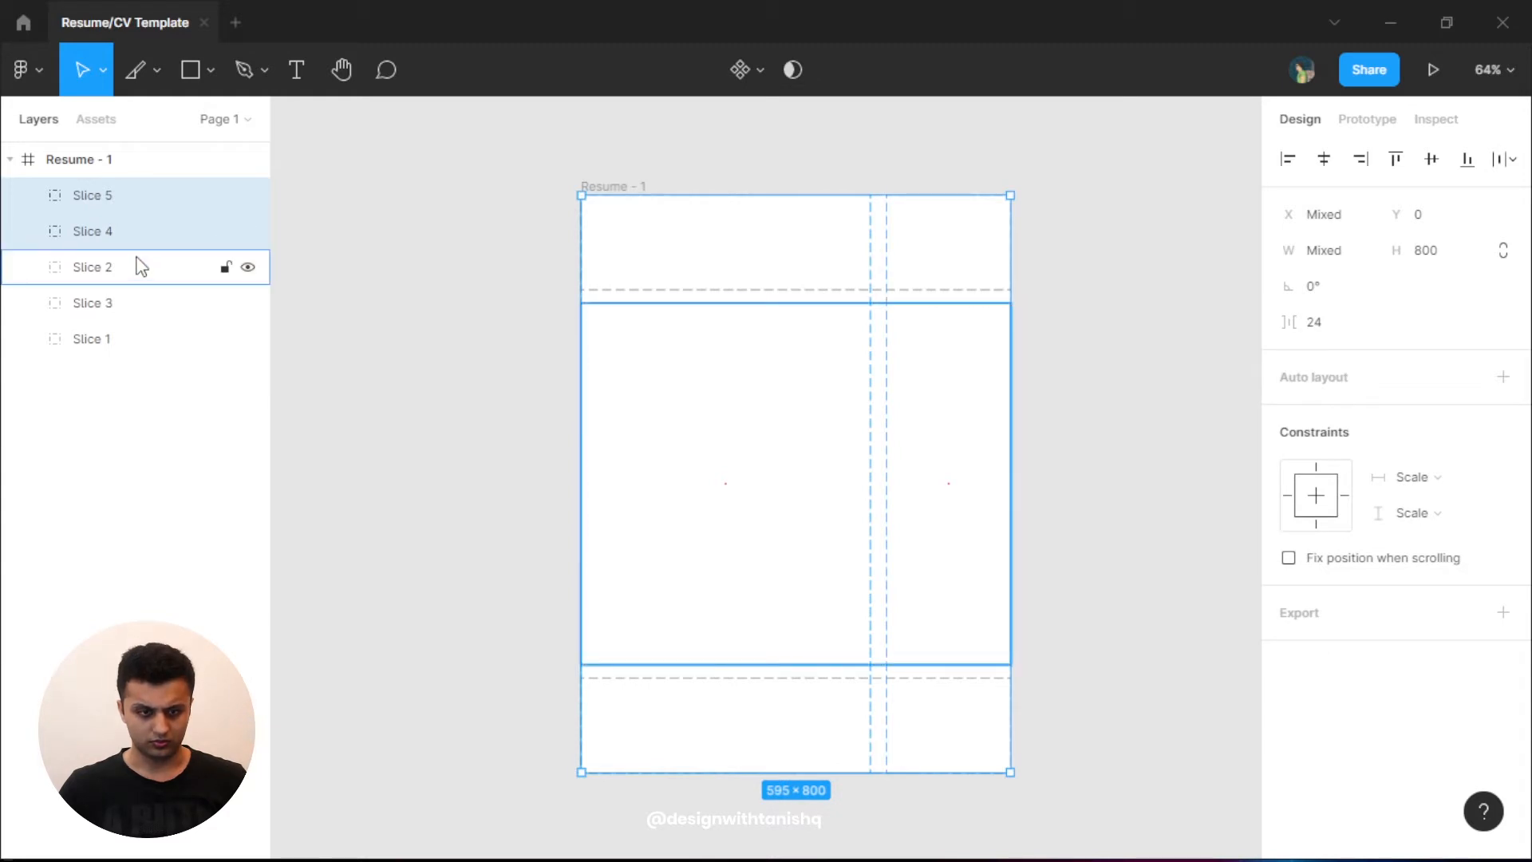
click(131, 231)
shift+click(129, 198)
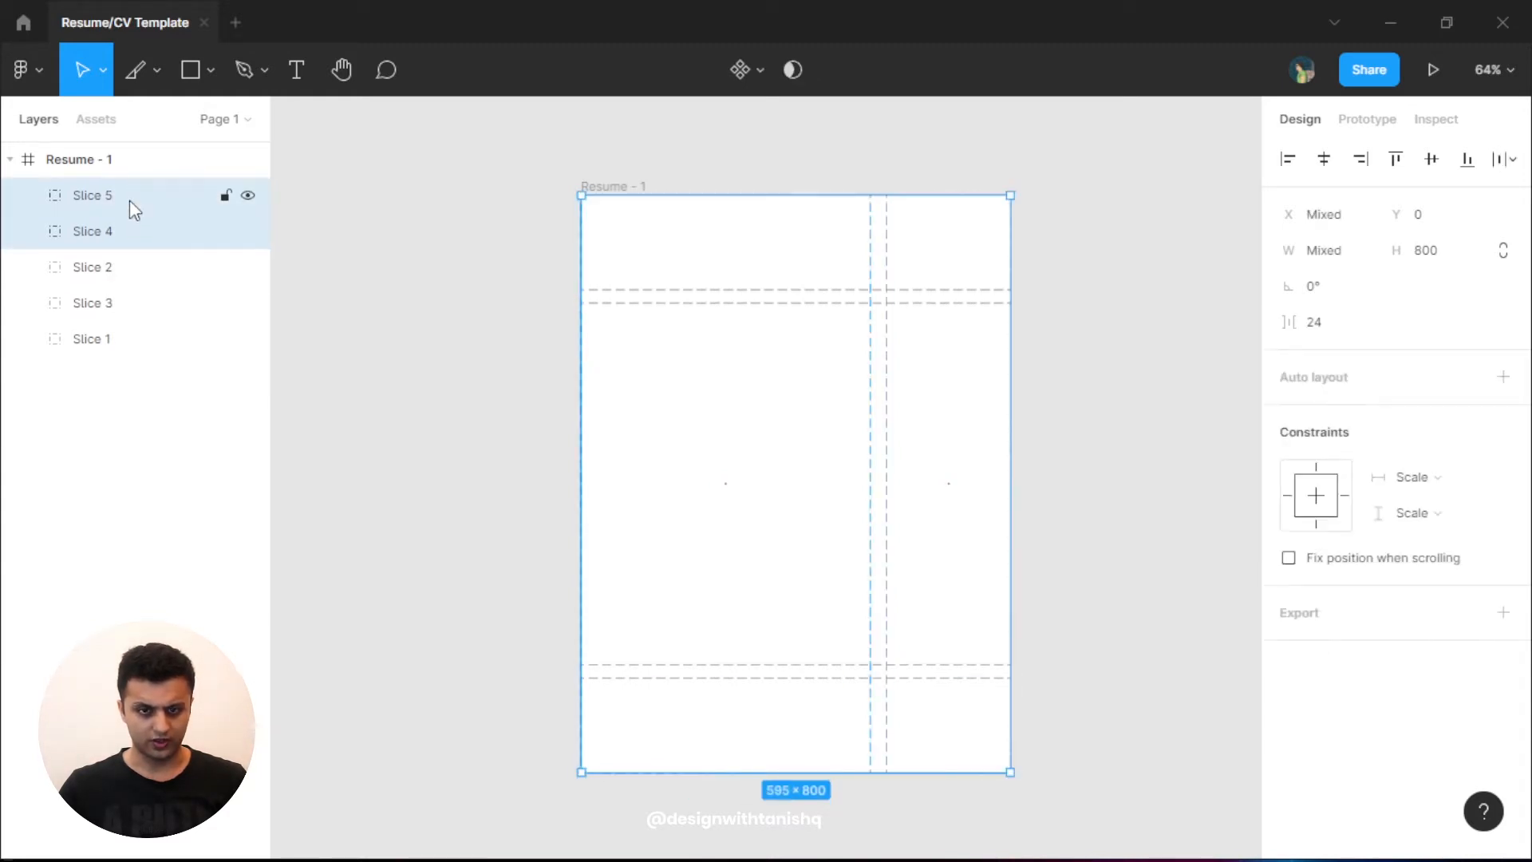
click(1355, 334)
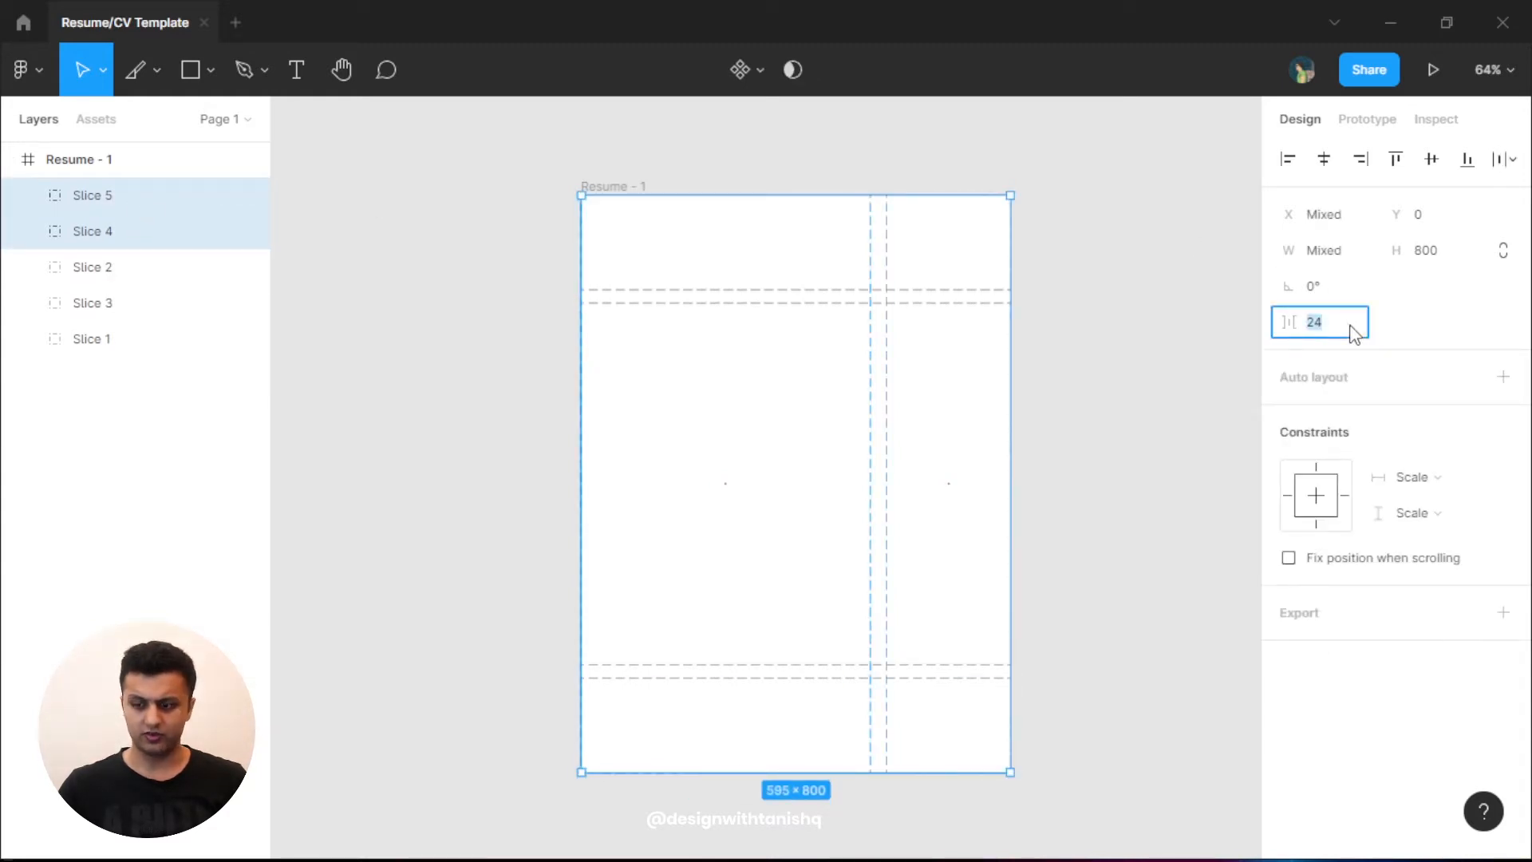
text(20)
key(Return)
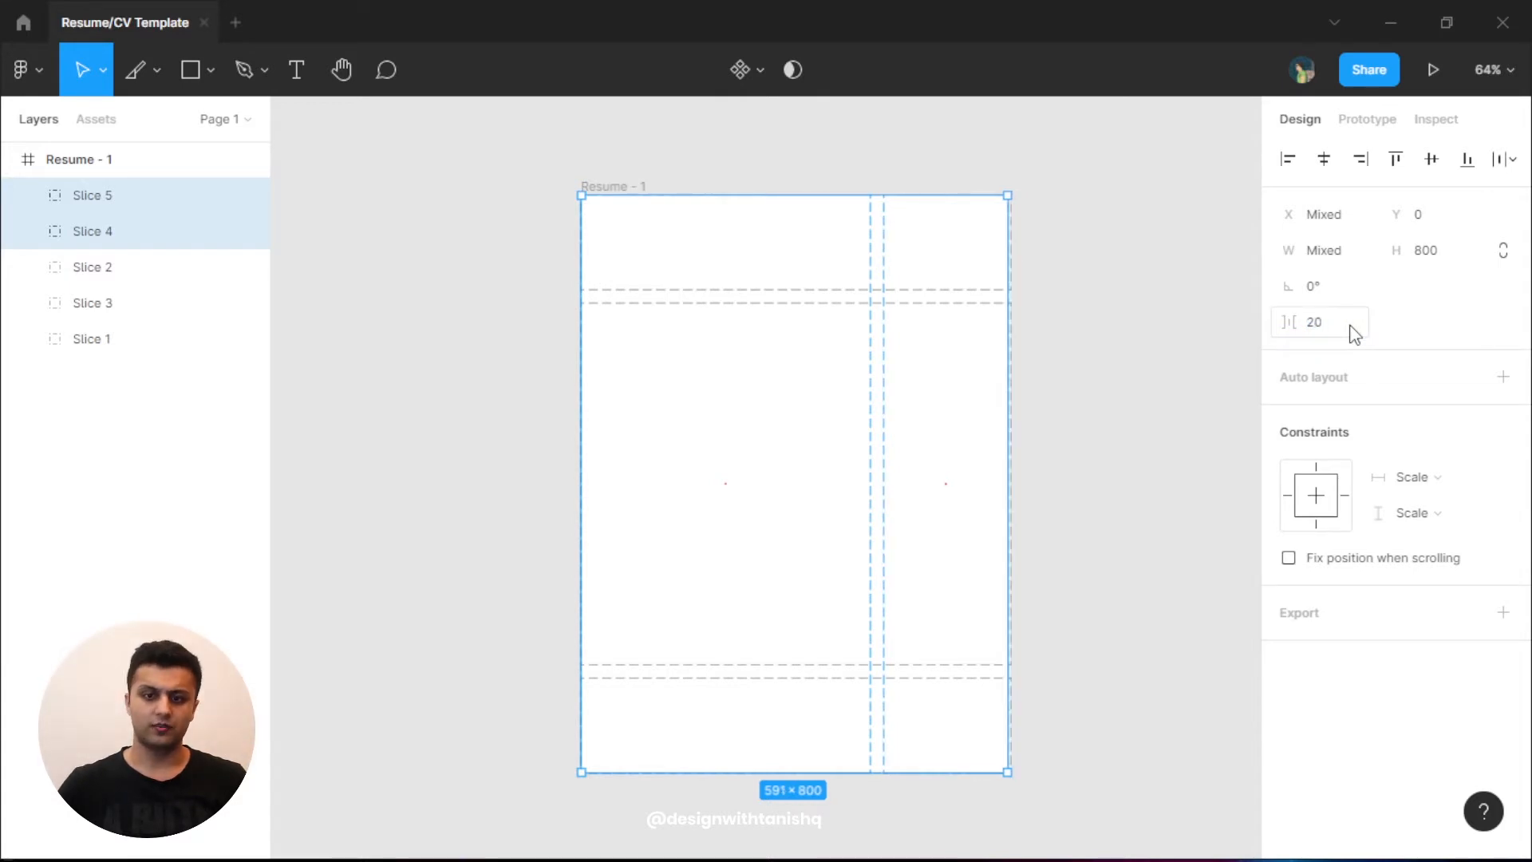
click(986, 400)
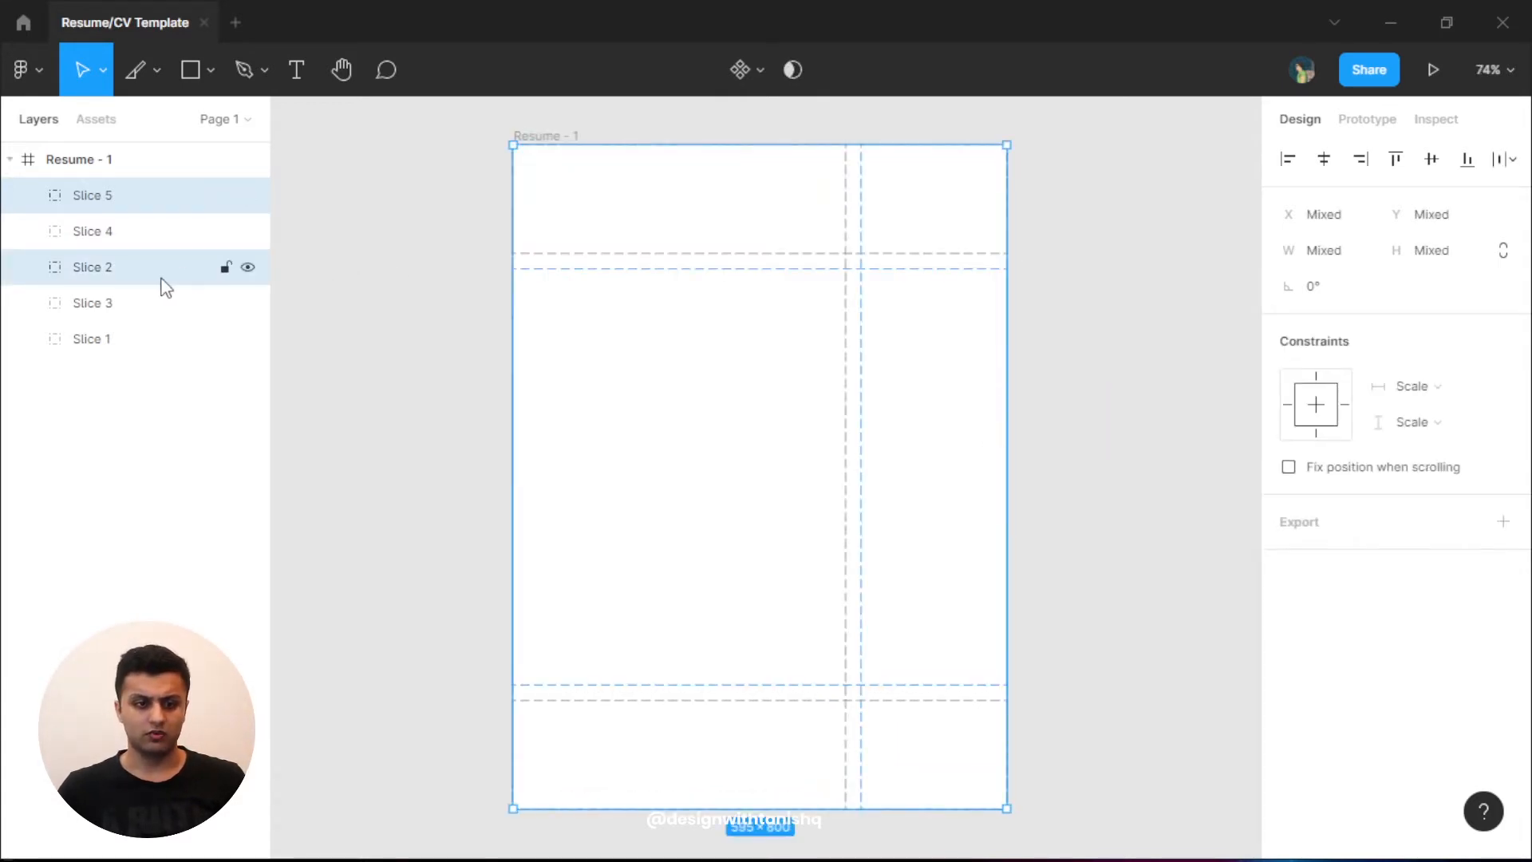
shift+click(161, 279)
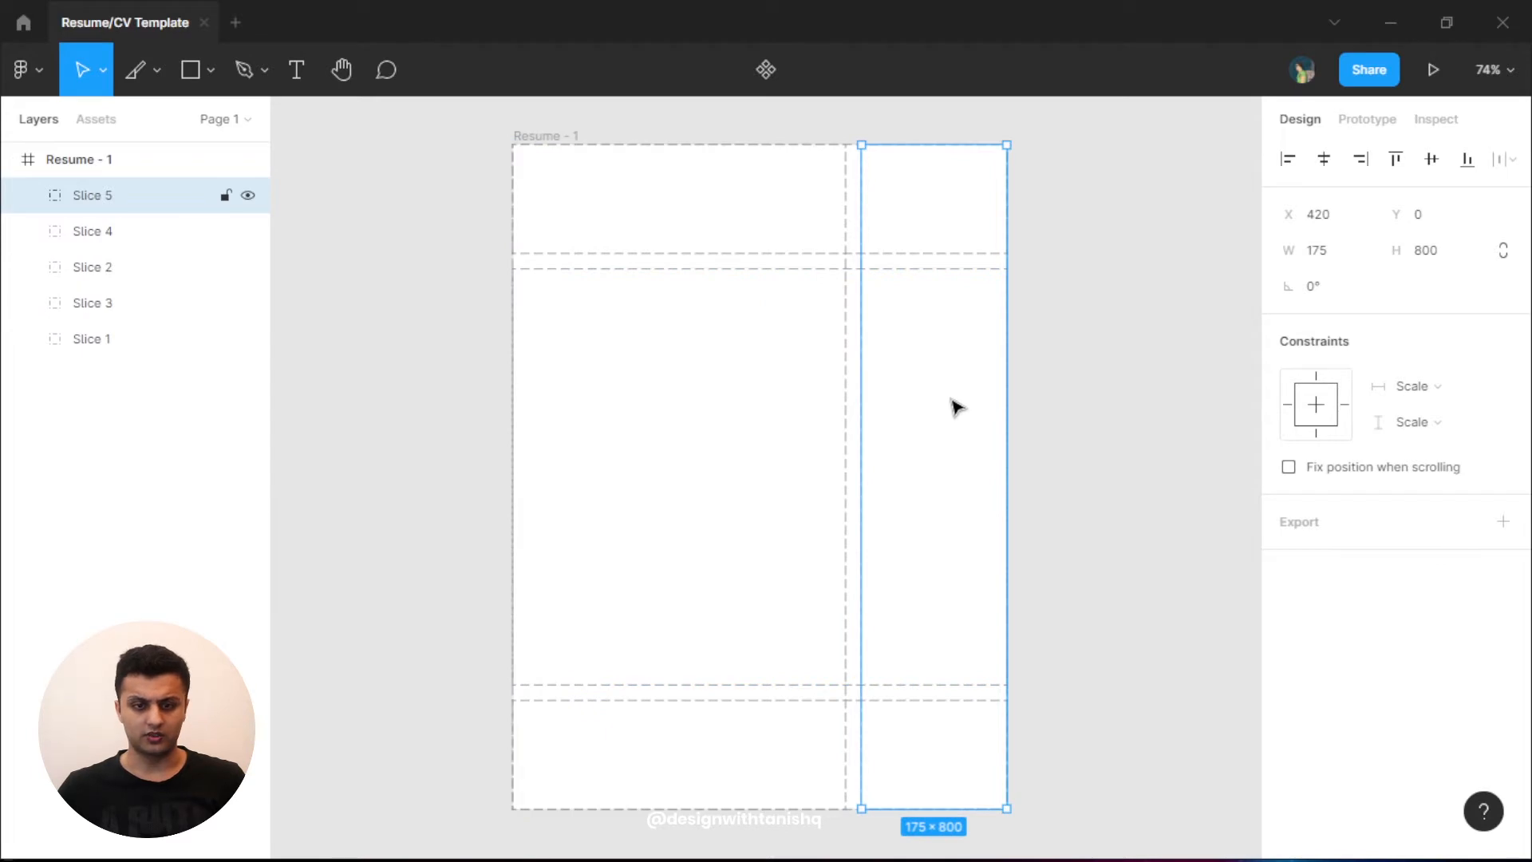
- Duplicate Slice 5 as a 50-wide Slice 6 and move it to the frame's left edge
drag(966, 409, 647, 424)
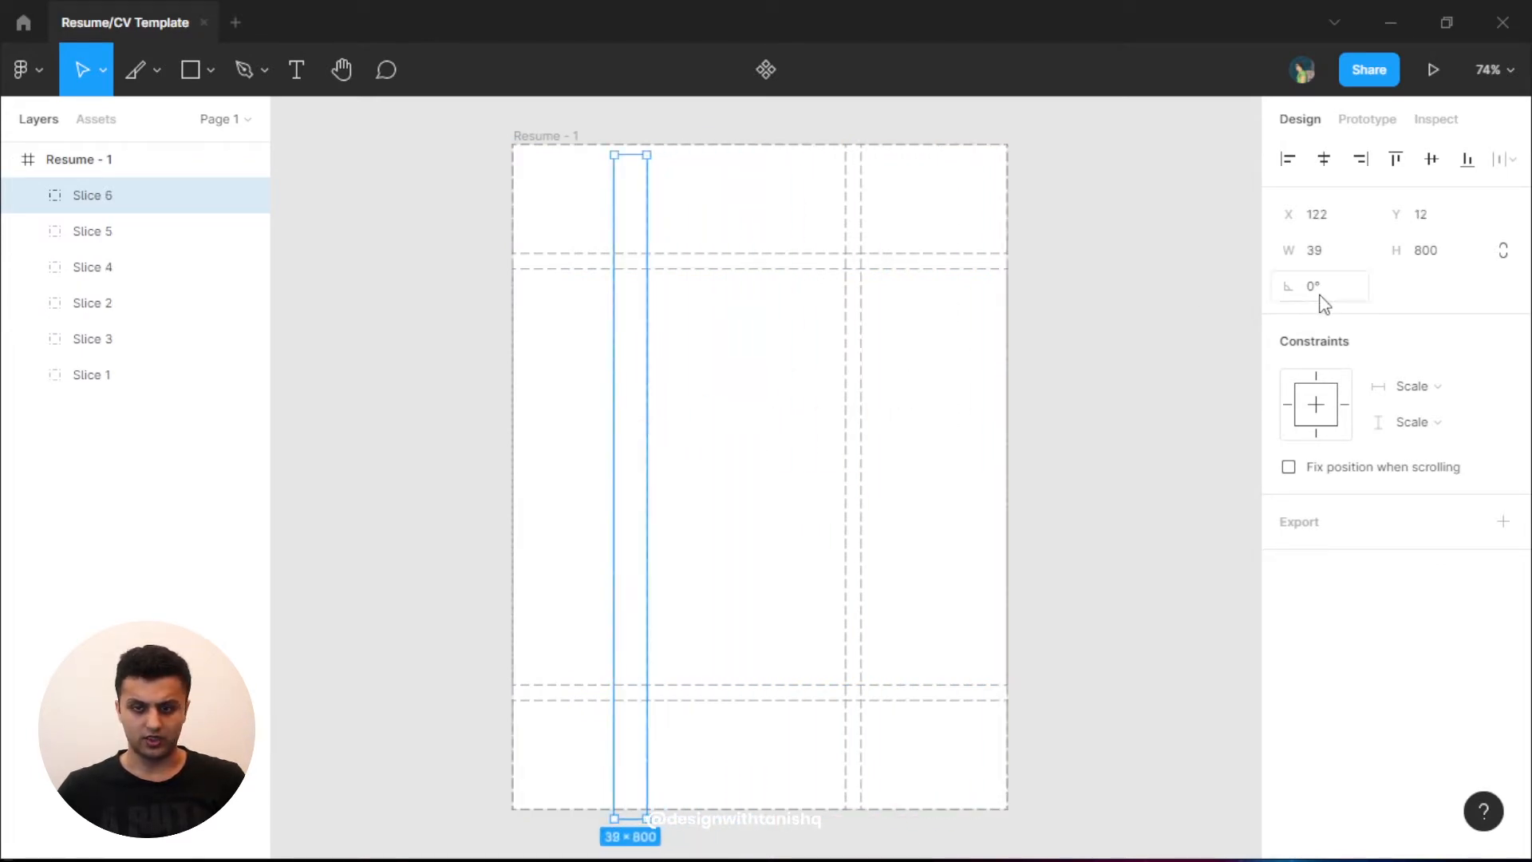
double_click(1331, 262)
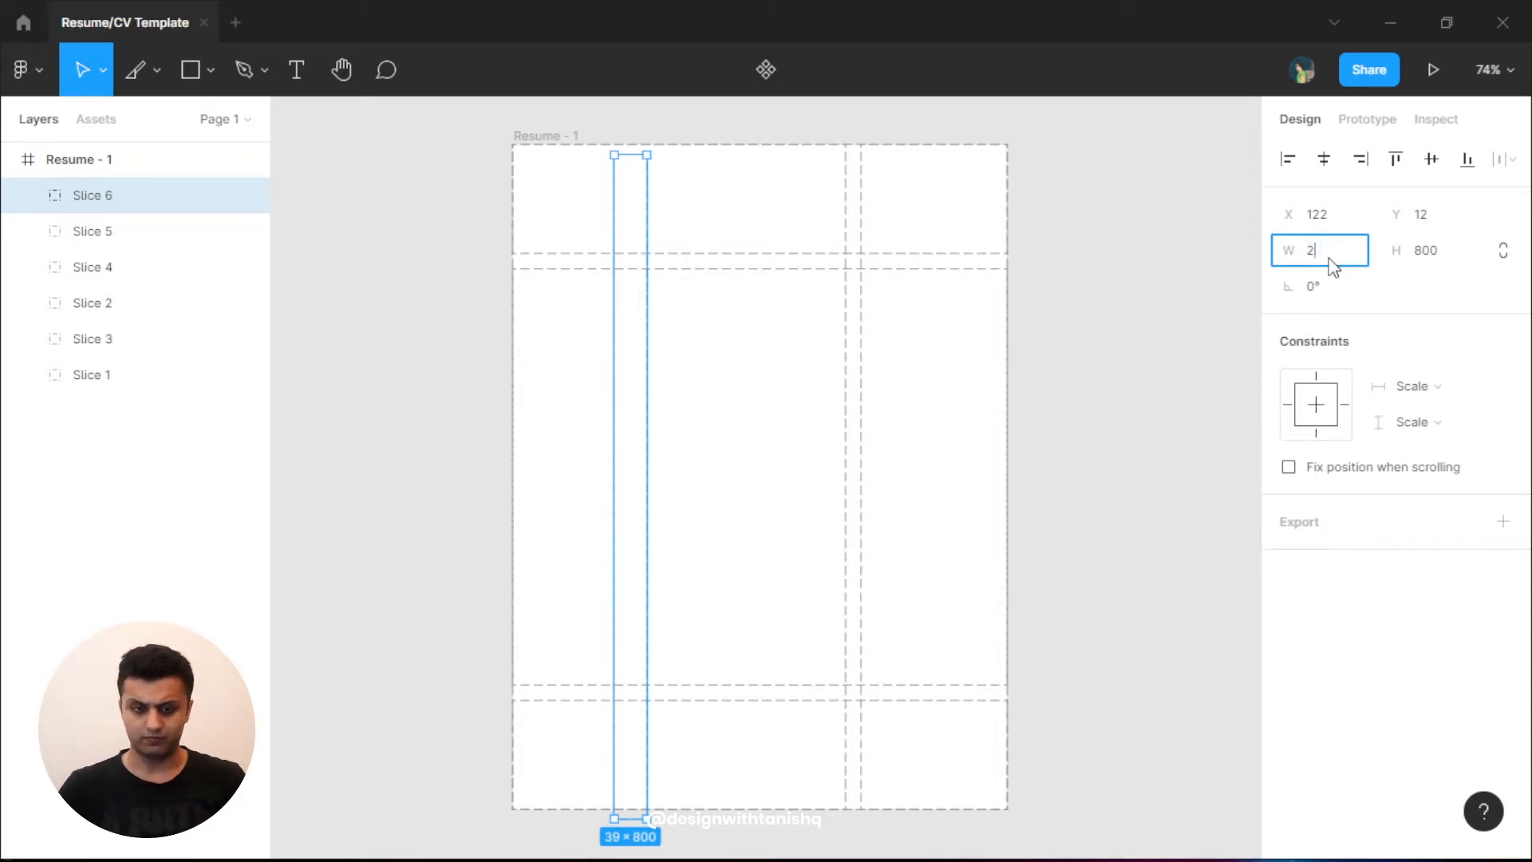
key(Return)
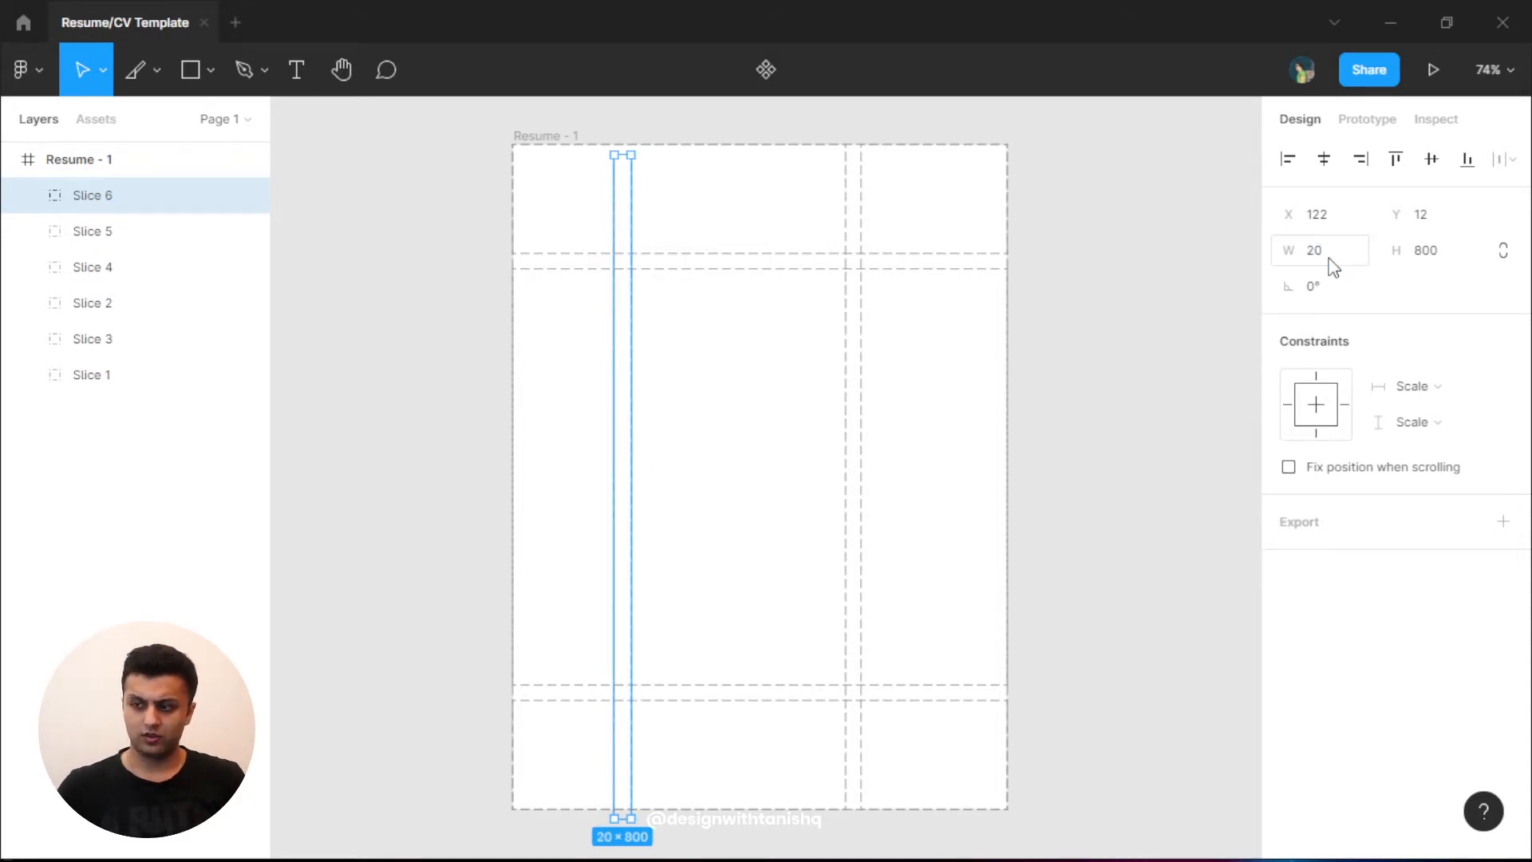
click(1332, 266)
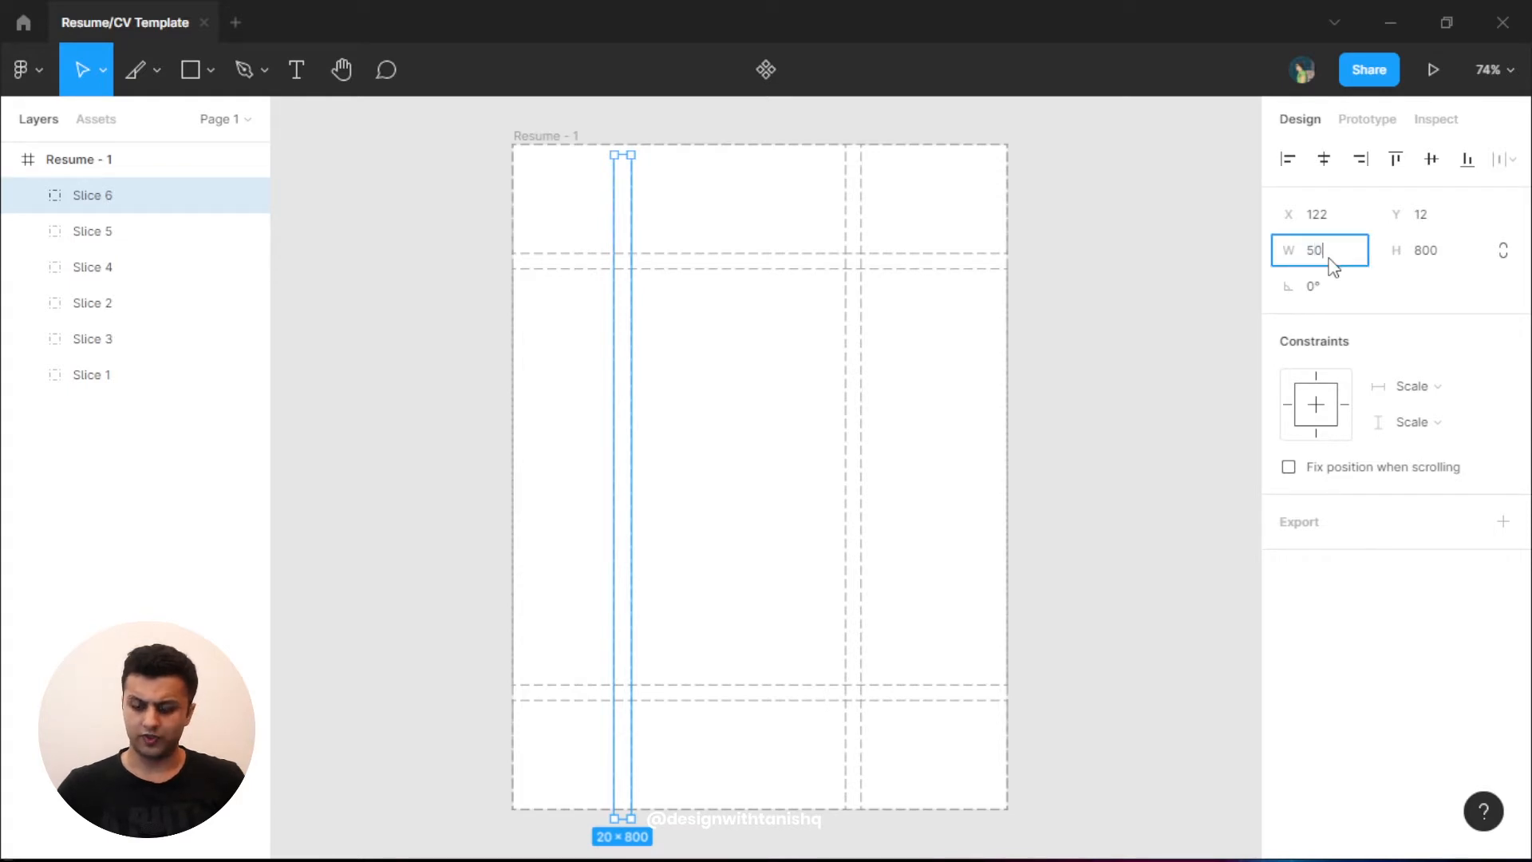
key(Return)
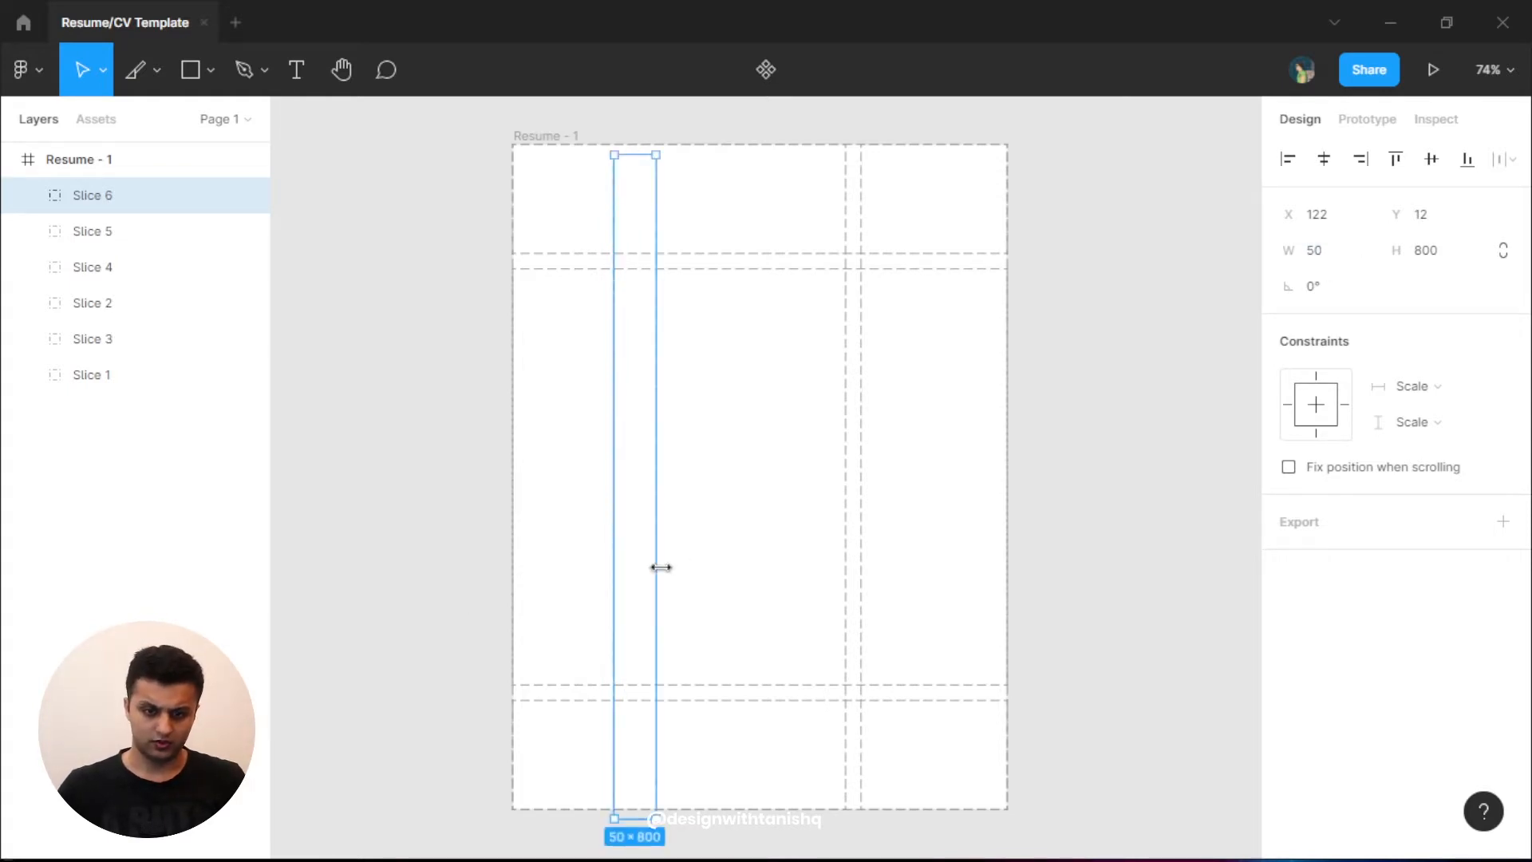
drag(646, 581, 971, 571)
- Align Slice 7 to the right edge, then make Slices 6 and 7 both 35 wide
click(1380, 174)
click(1101, 404)
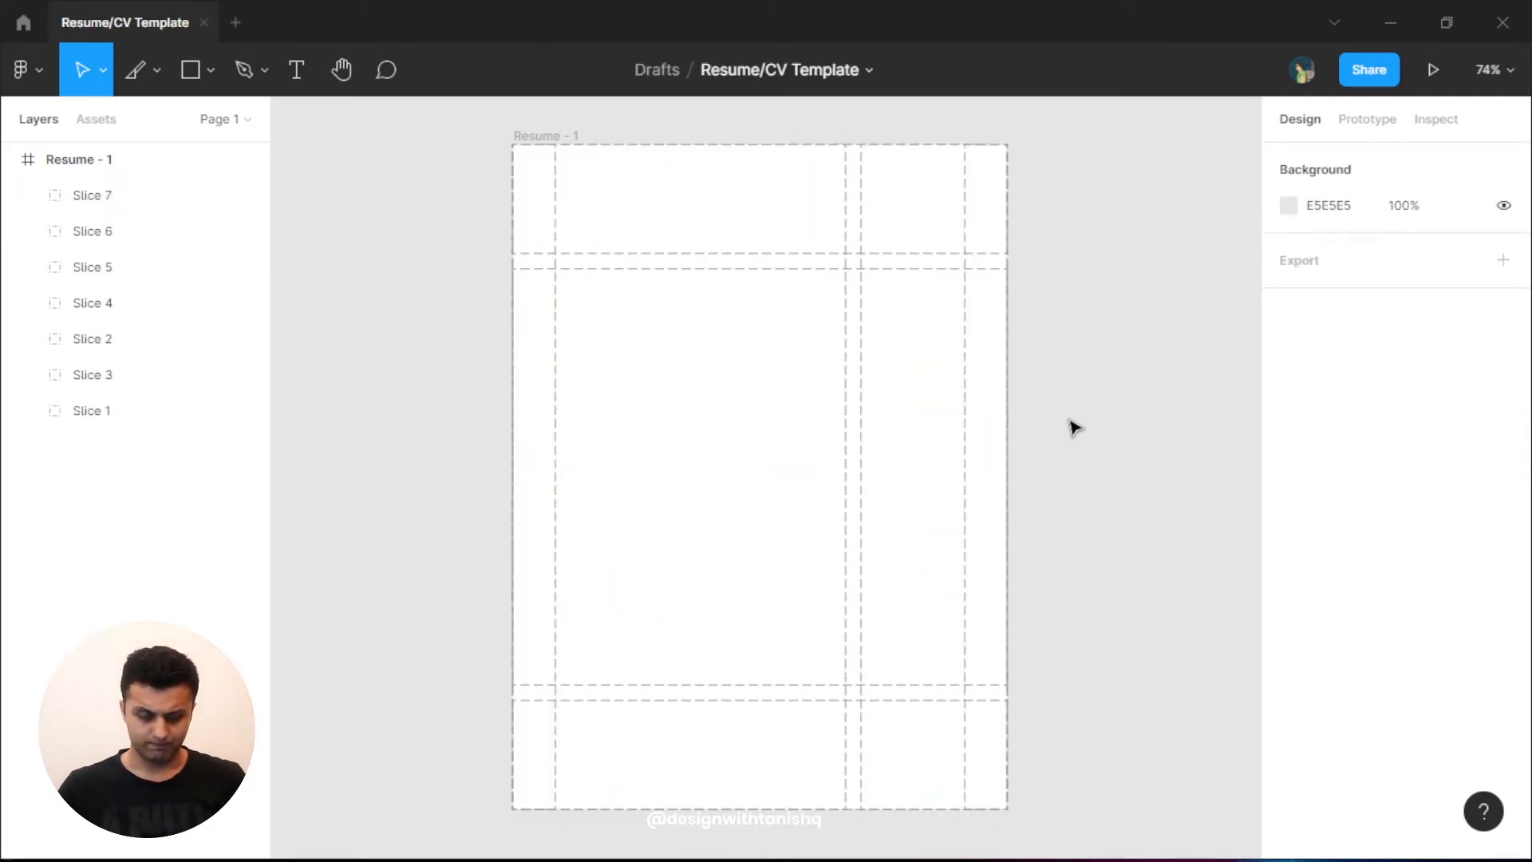
click(94, 206)
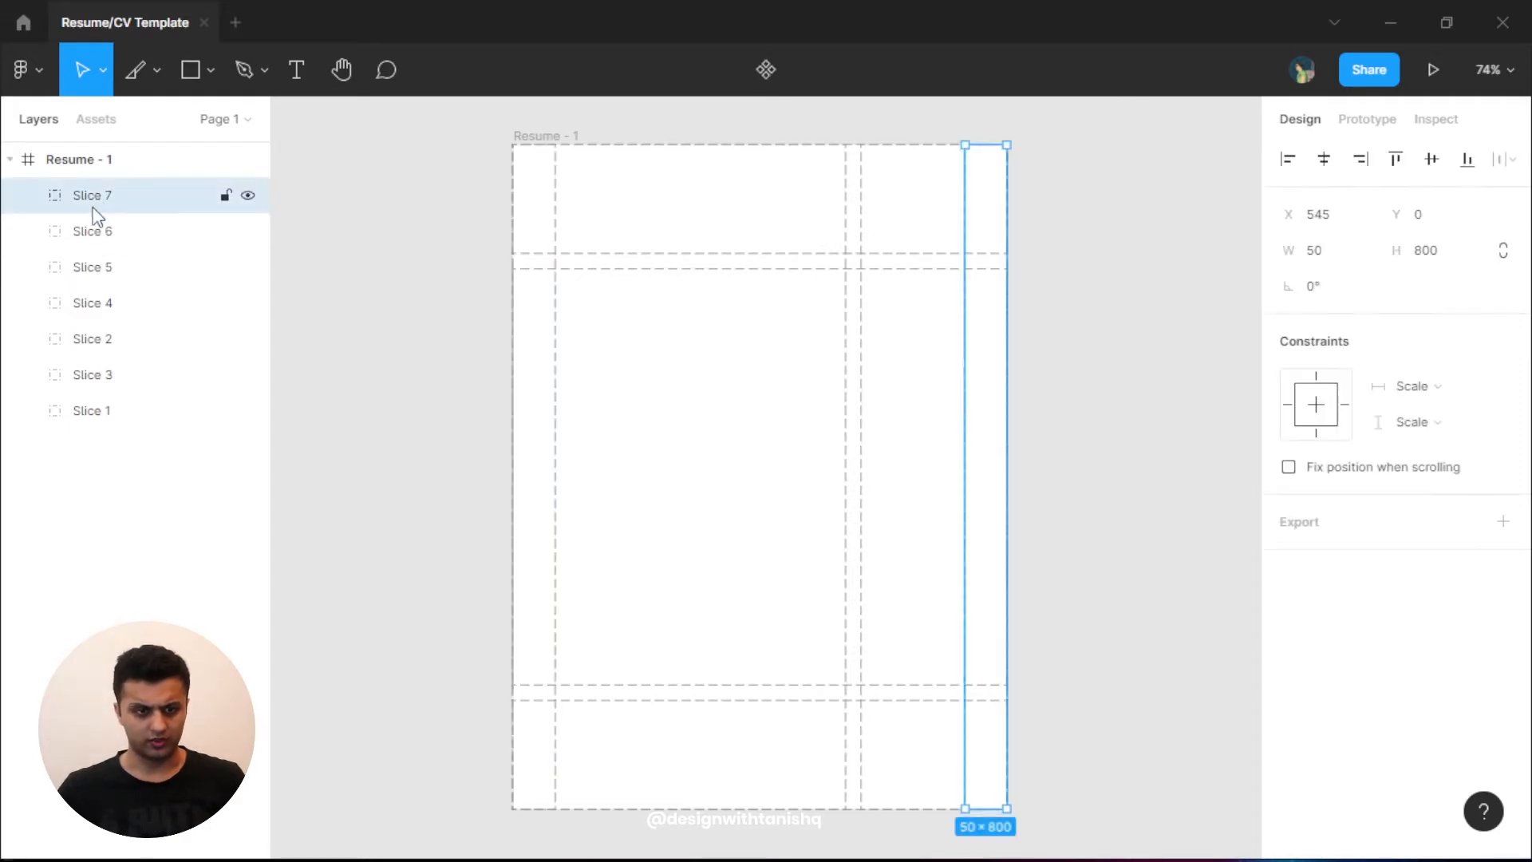
shift+click(92, 231)
click(1361, 253)
text(35)
key(Return)
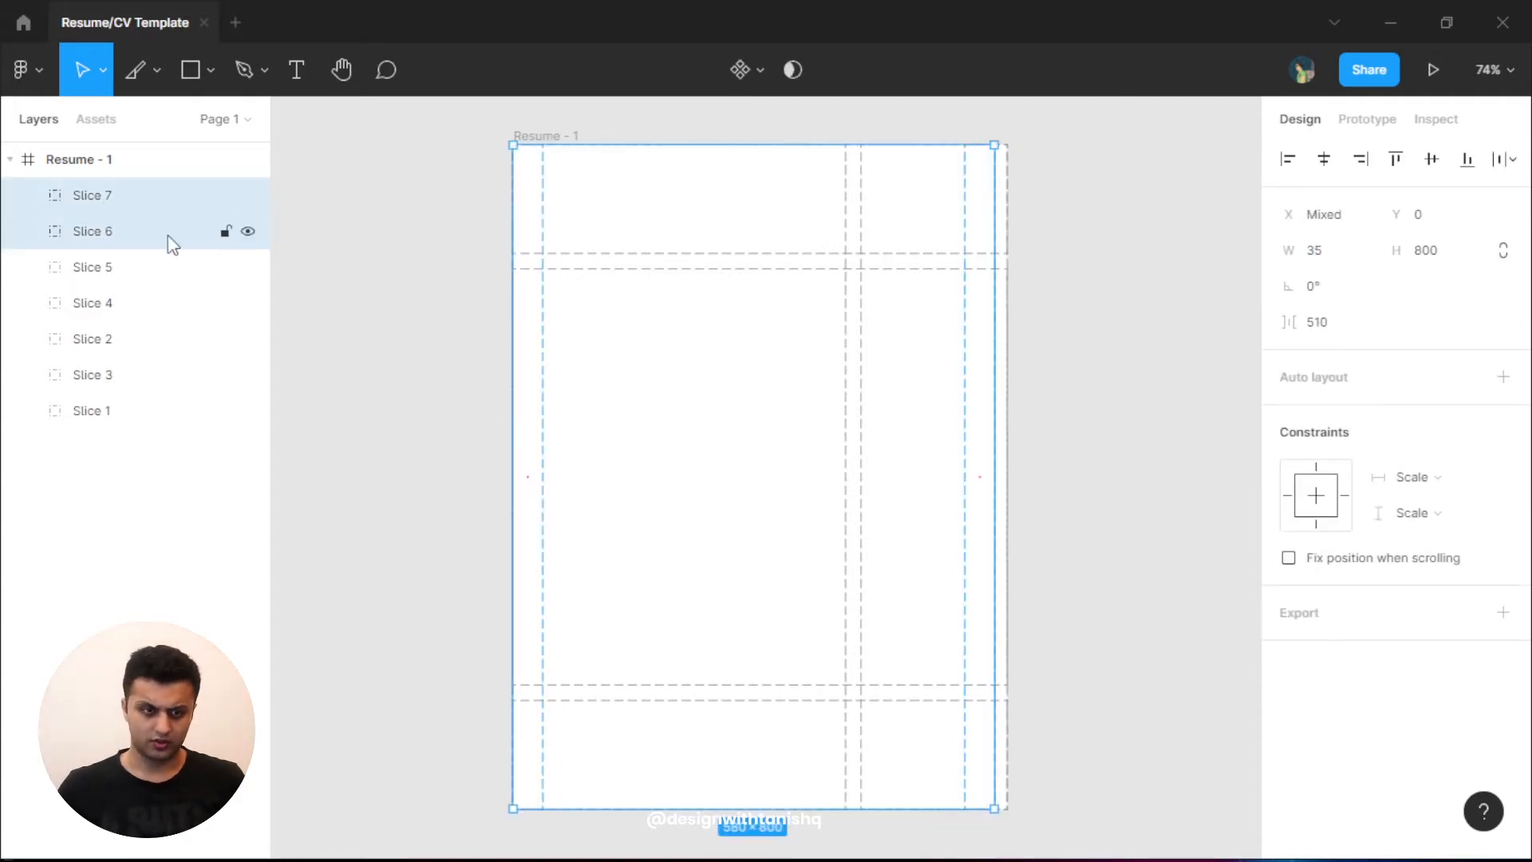
- Push the narrowed Slice 7 back against the frame's right edge
shift+click(171, 236)
click(1370, 170)
click(1090, 298)
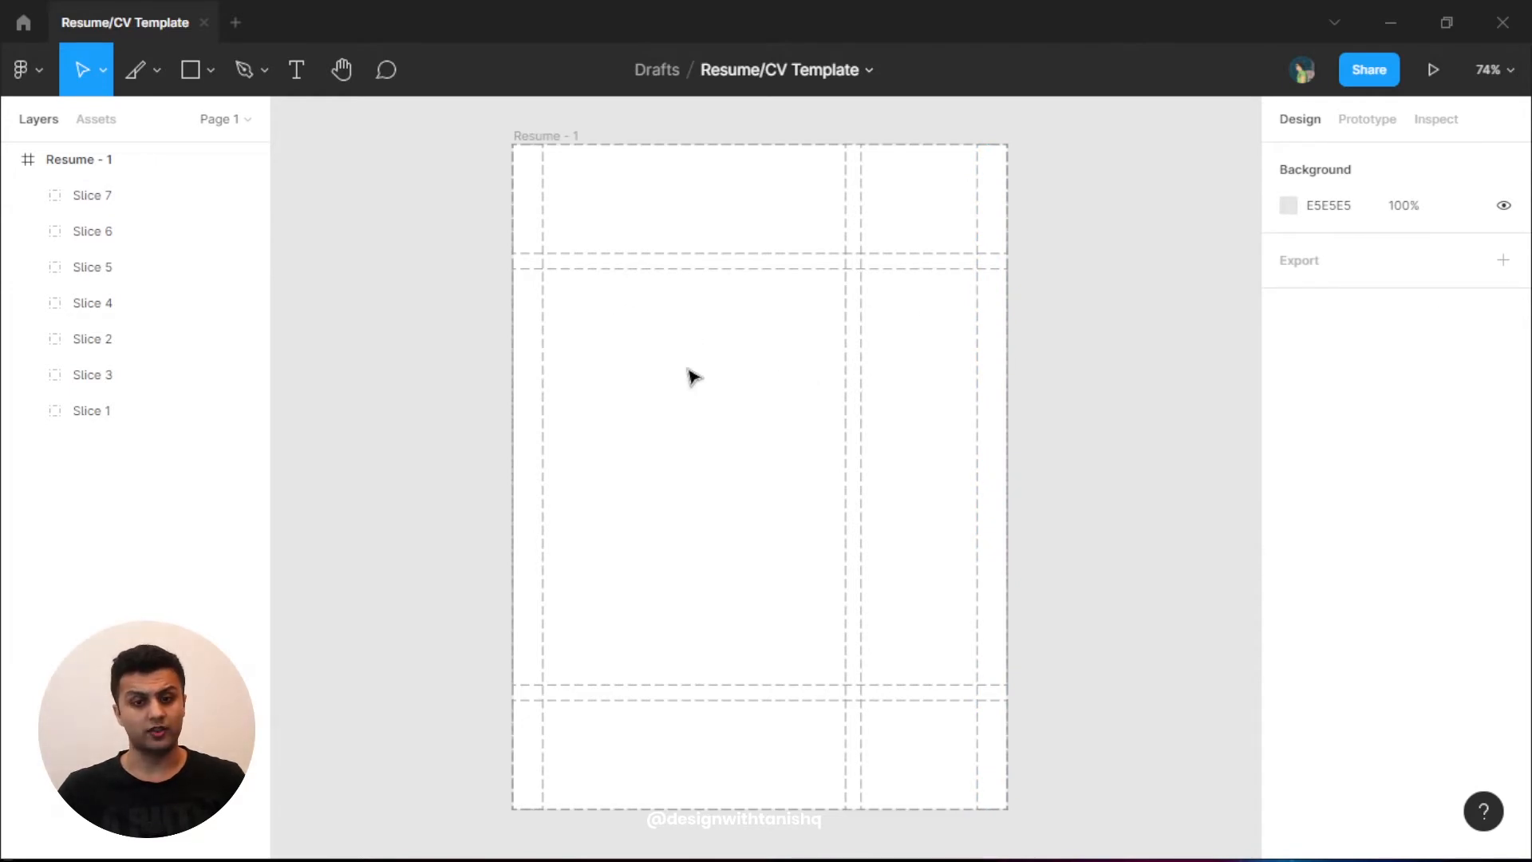
click(92, 195)
- Duplicate Slice 1 as Slice 8, undoing an accidental copy of Slice 7
drag(999, 441, 791, 434)
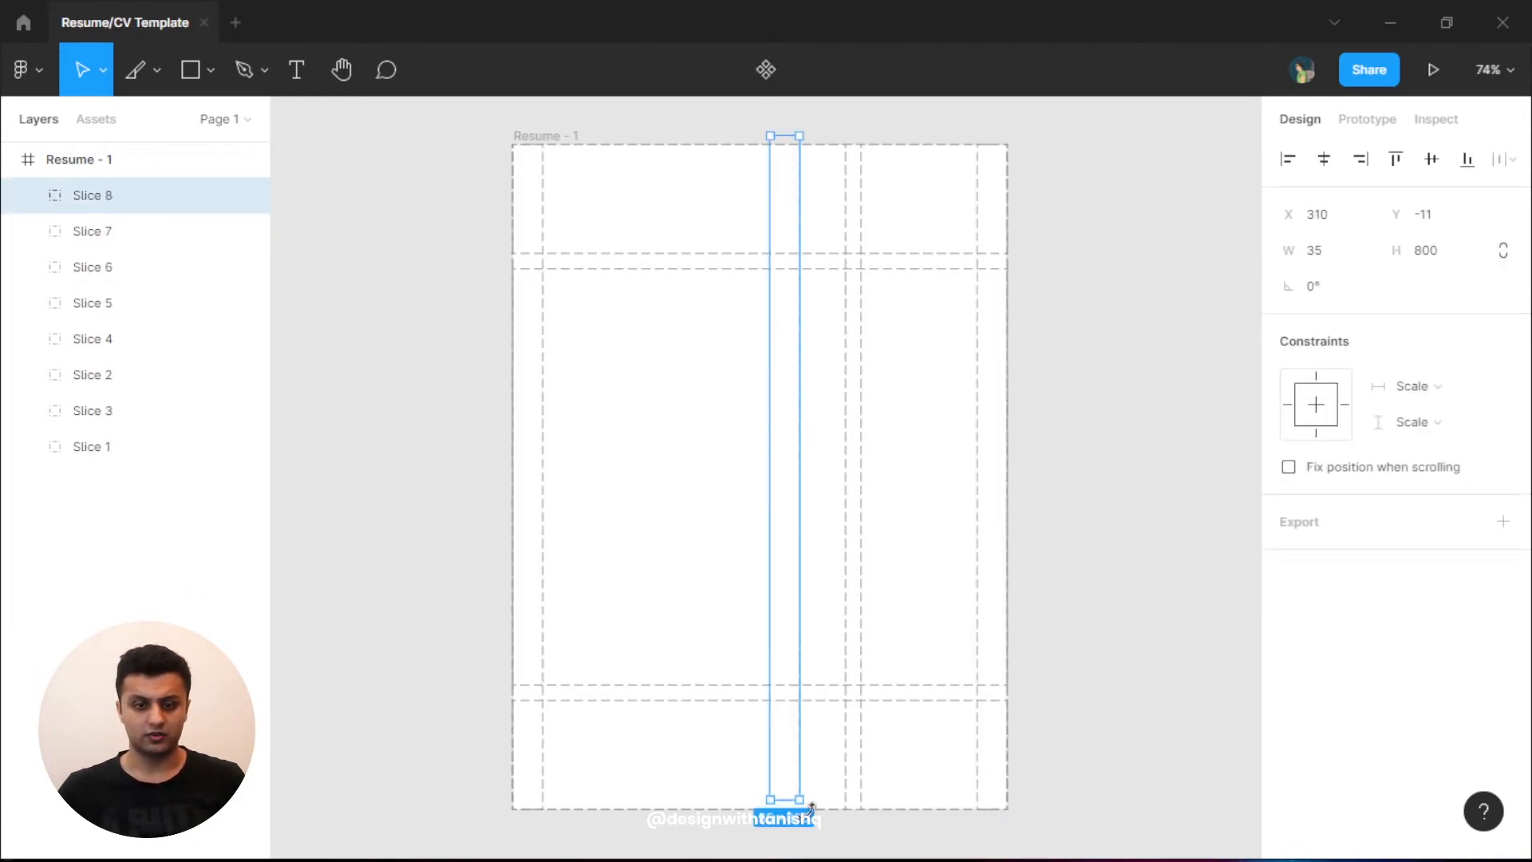
key(ctrl+z)
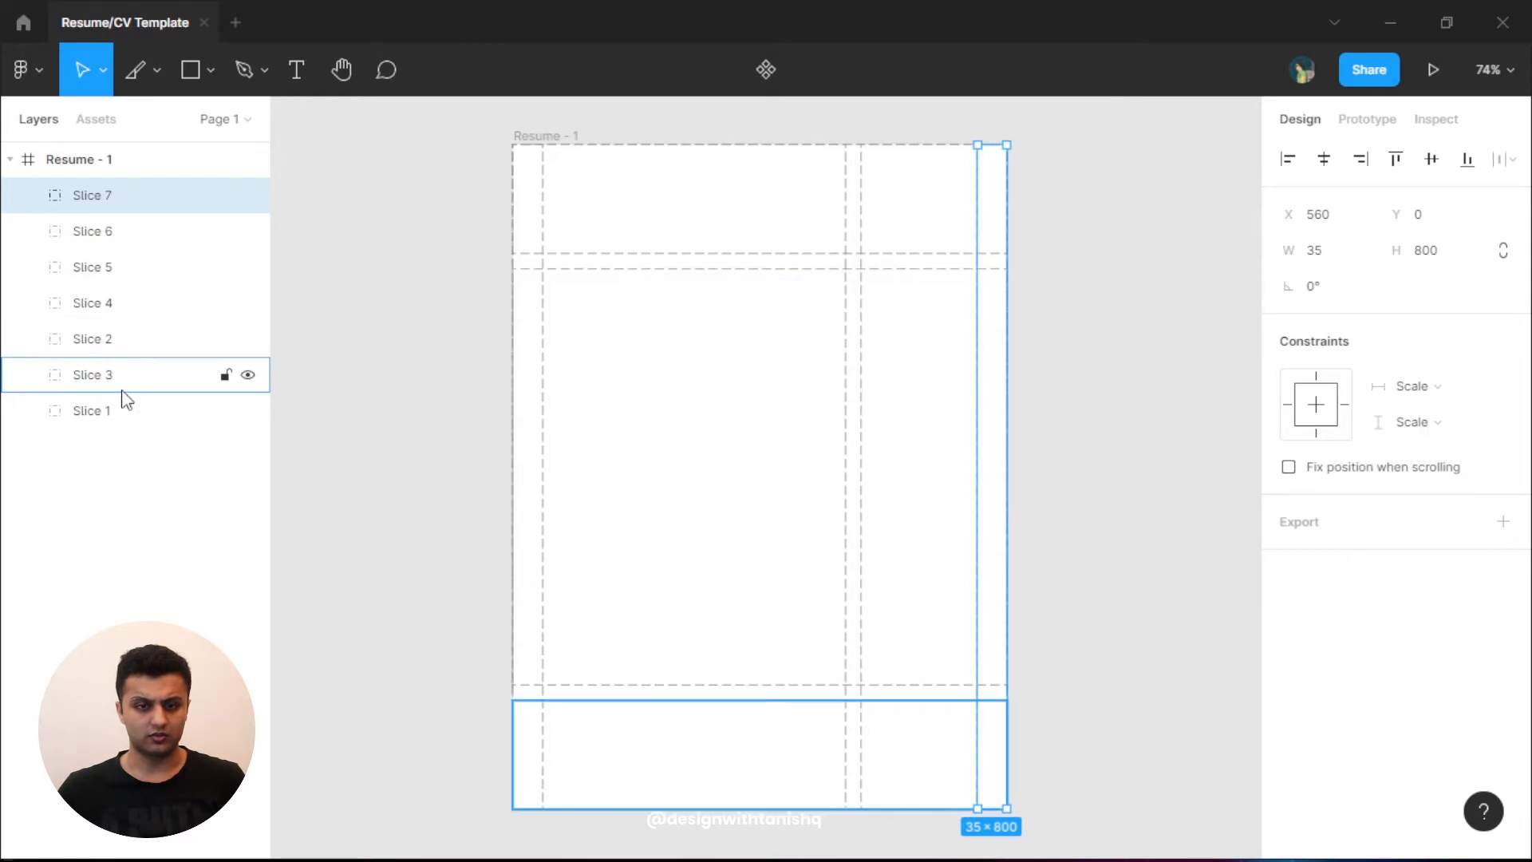
click(123, 409)
drag(917, 205, 779, 287)
- Make Slice 8 a 35-high strip at Y 0, then paste a copy as Slice 9
click(1439, 260)
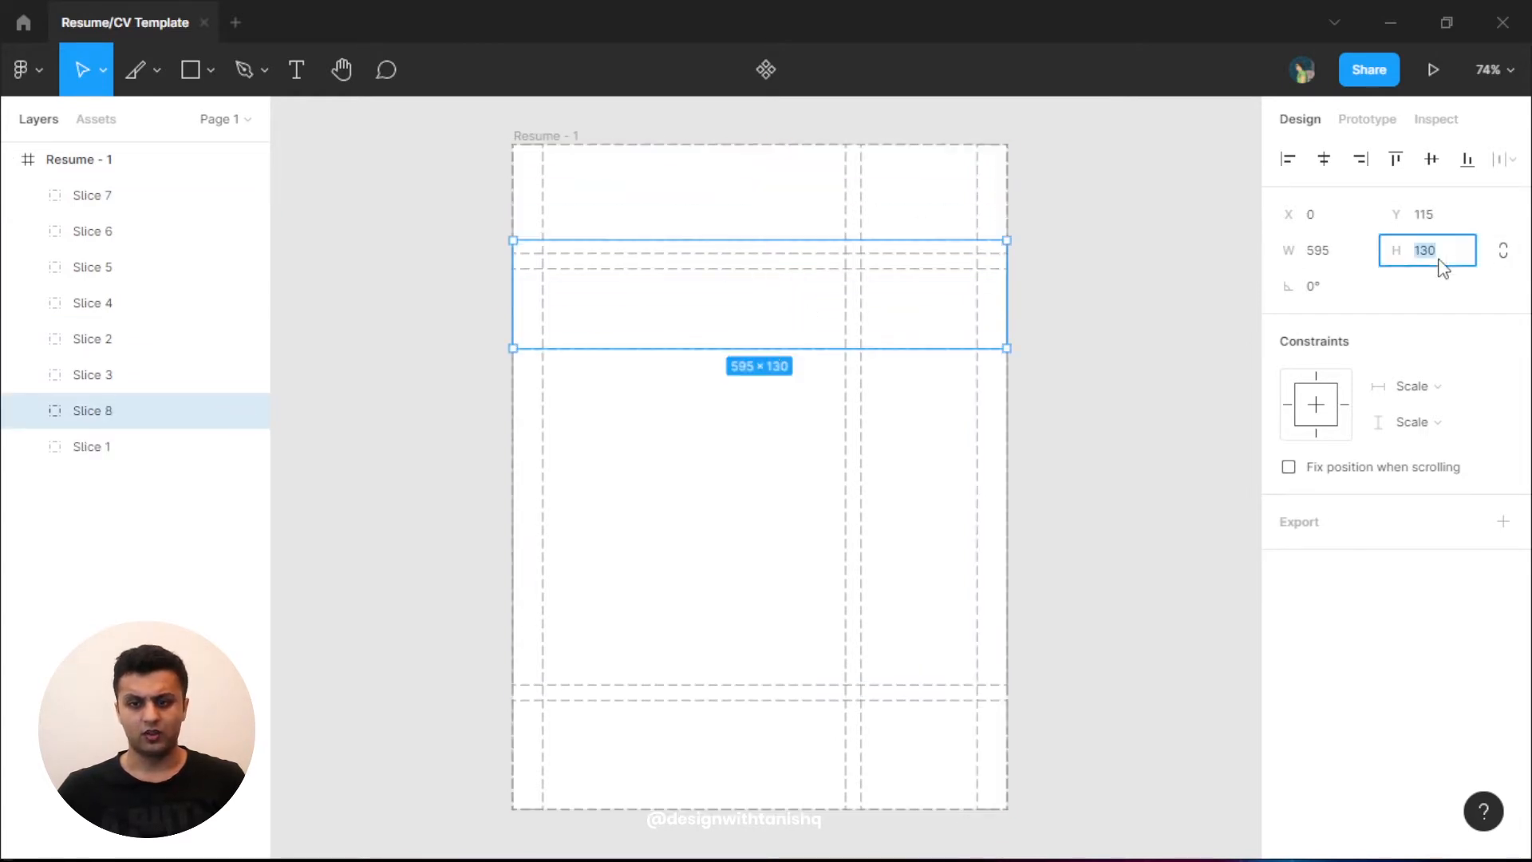
text(50)
click(1412, 216)
text(0)
key(Return)
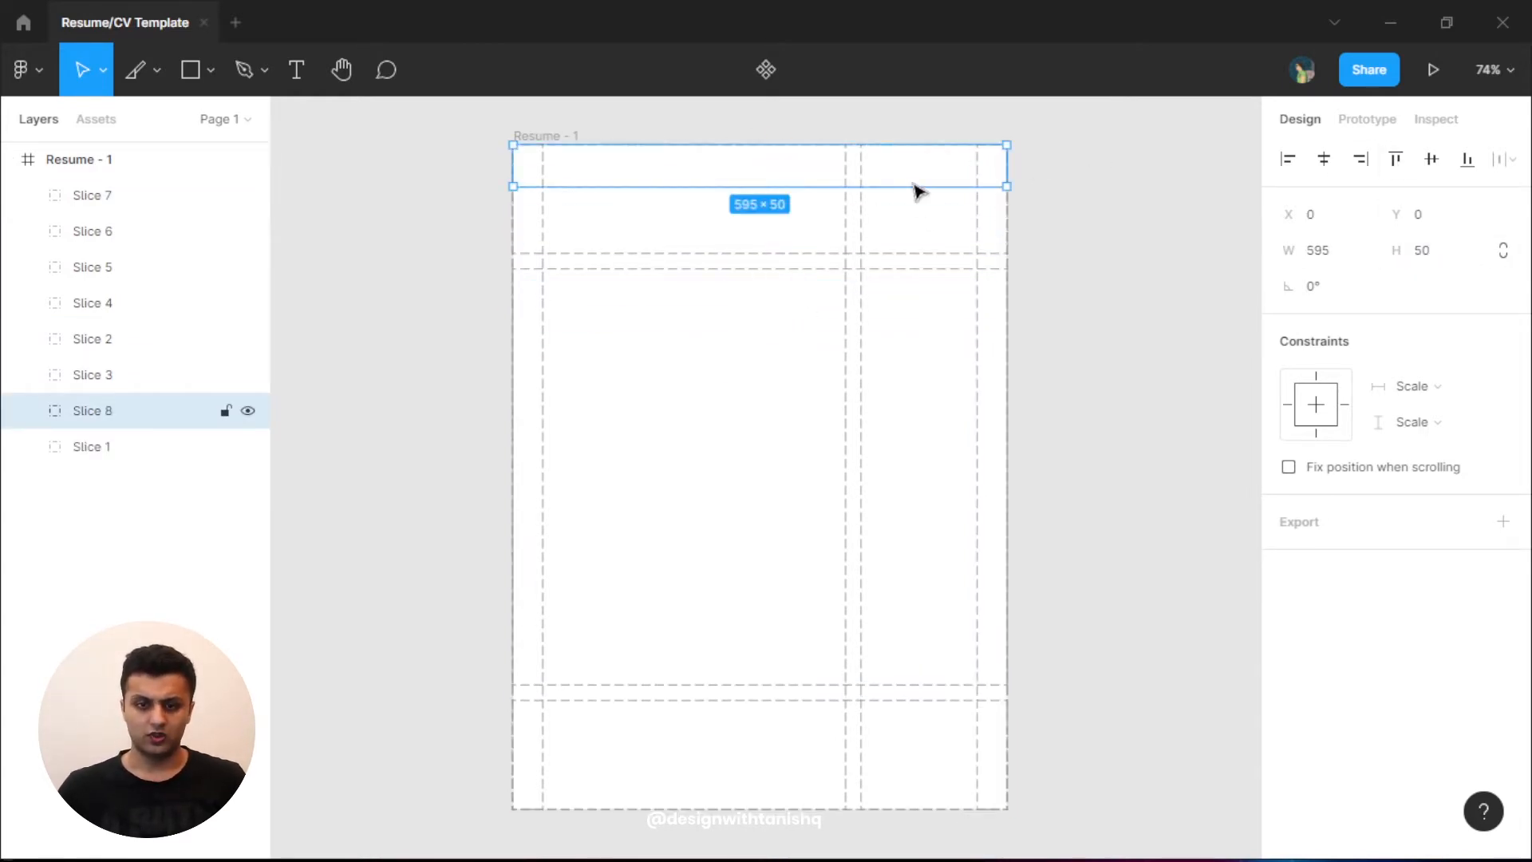
text(35)
key(Return)
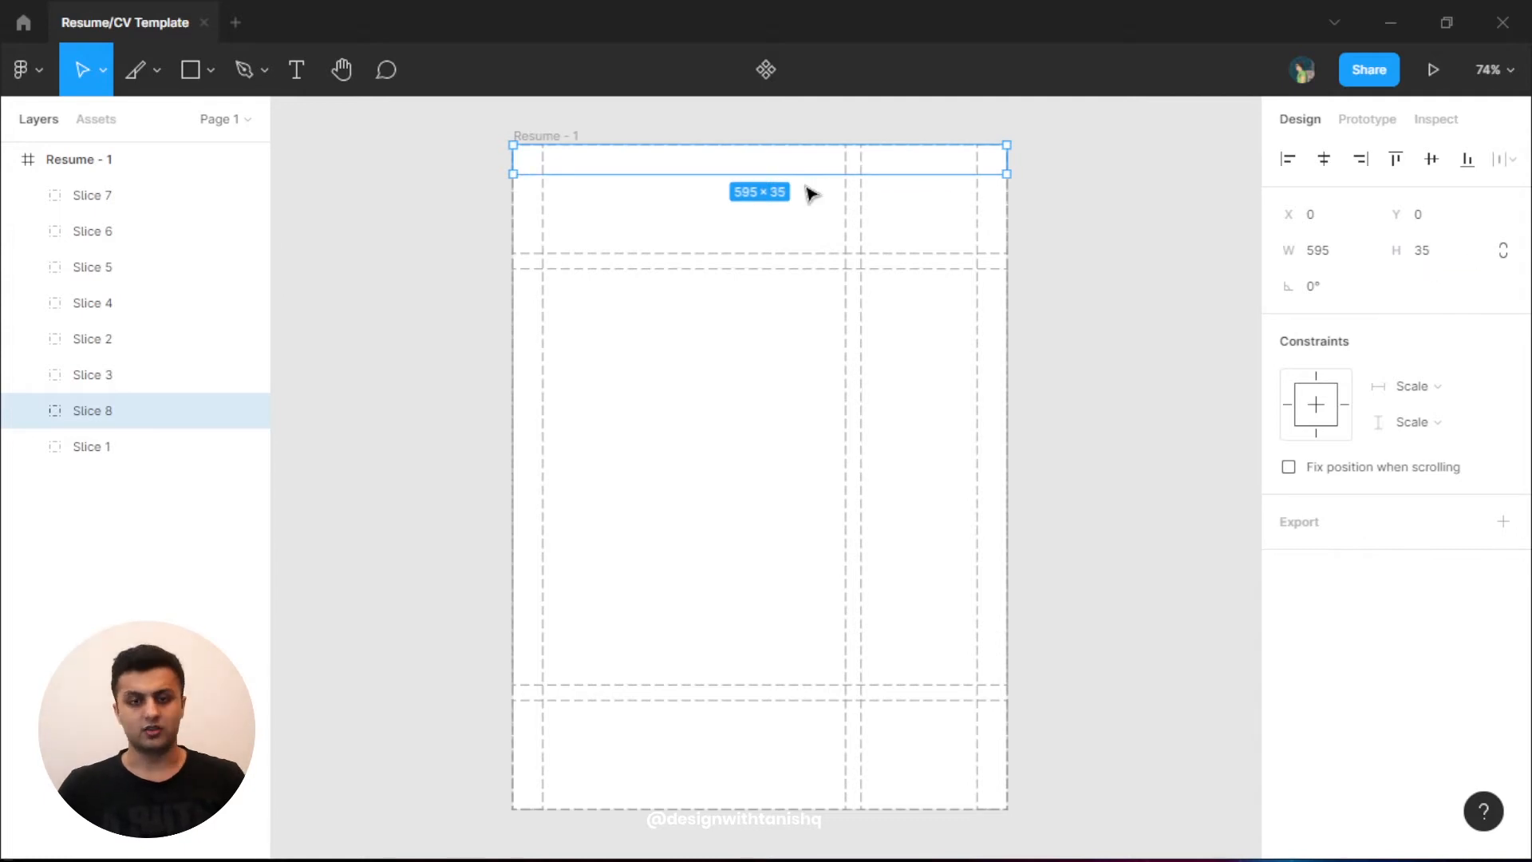
key(ctrl+c)
key(ctrl+v)
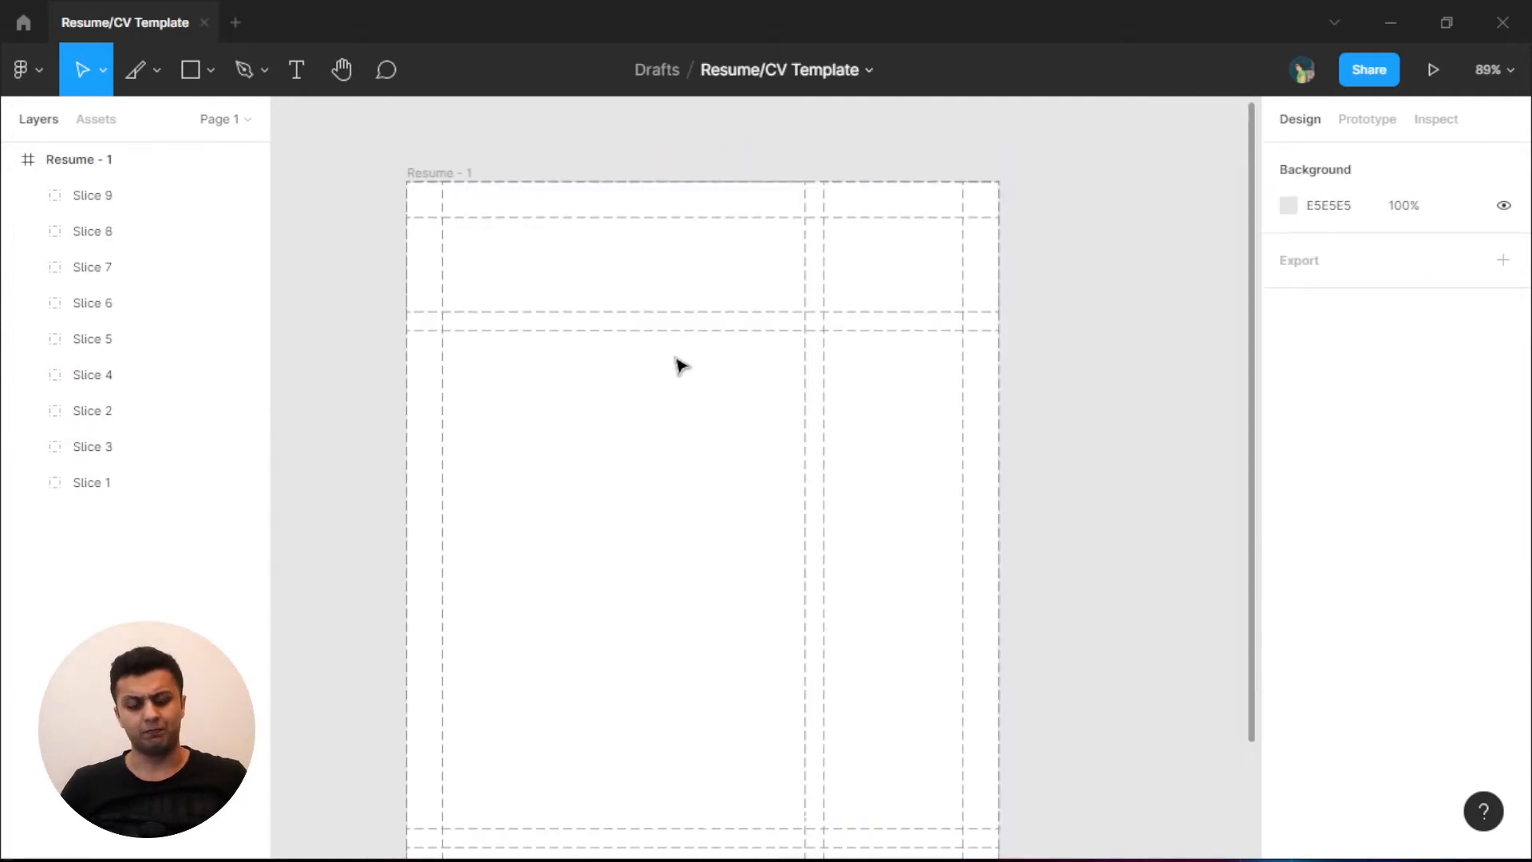
key(t)
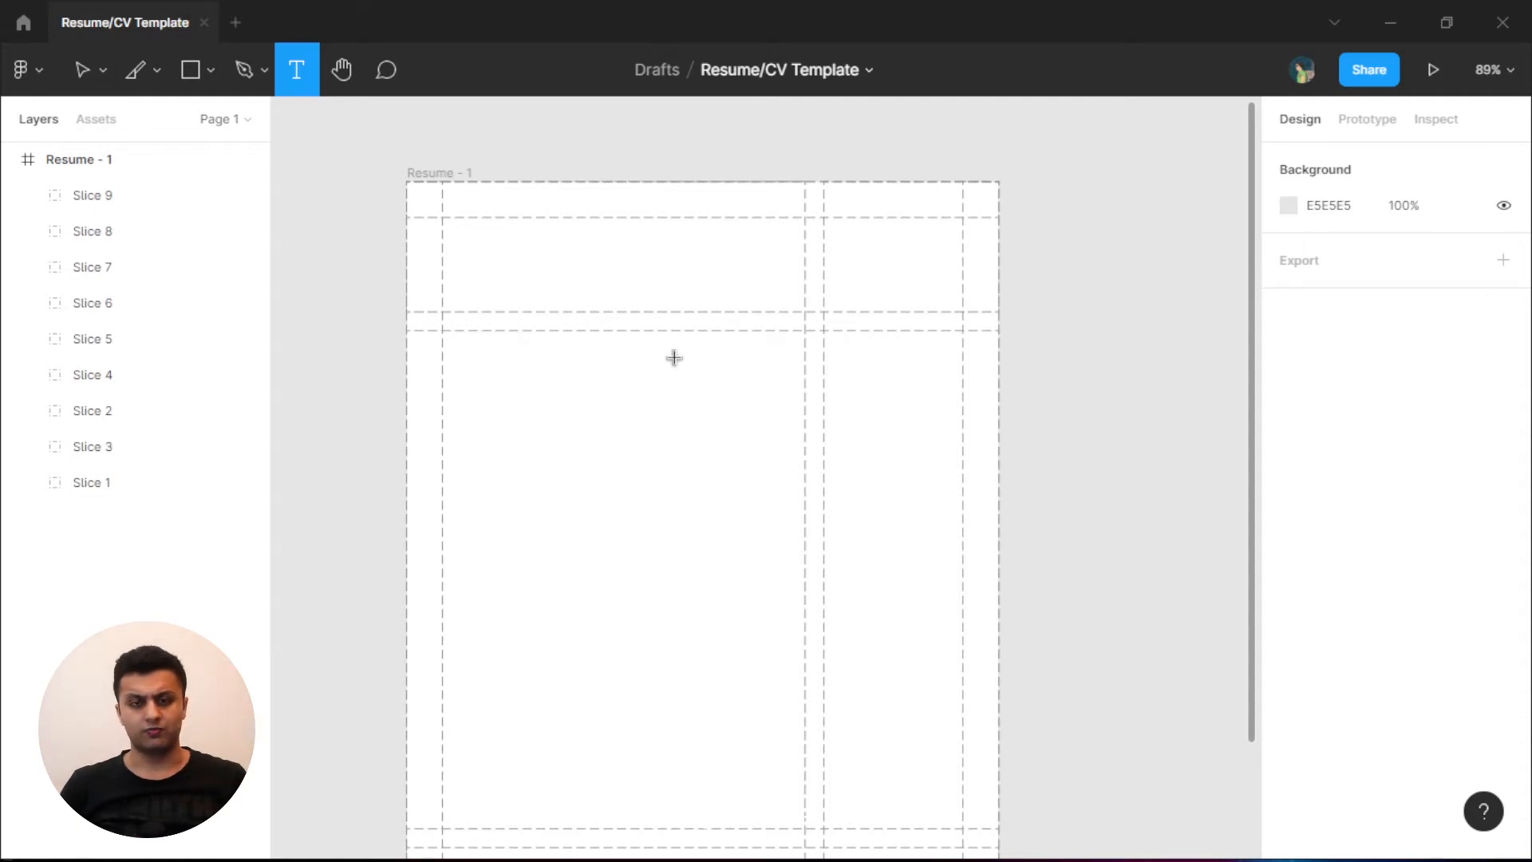
key(v)
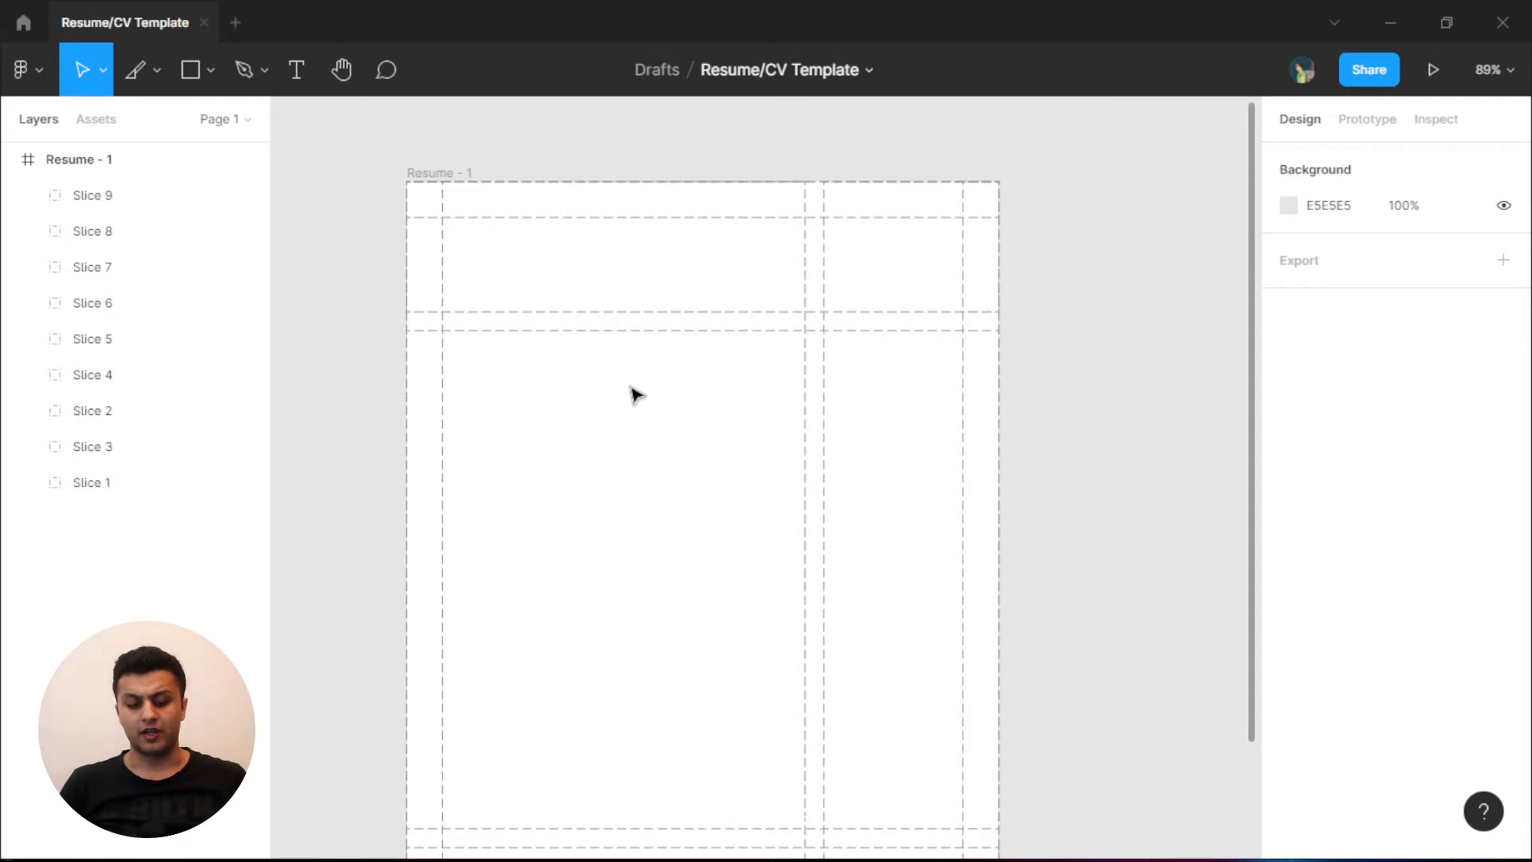
key(r)
drag(469, 242, 733, 292)
drag(623, 285, 601, 265)
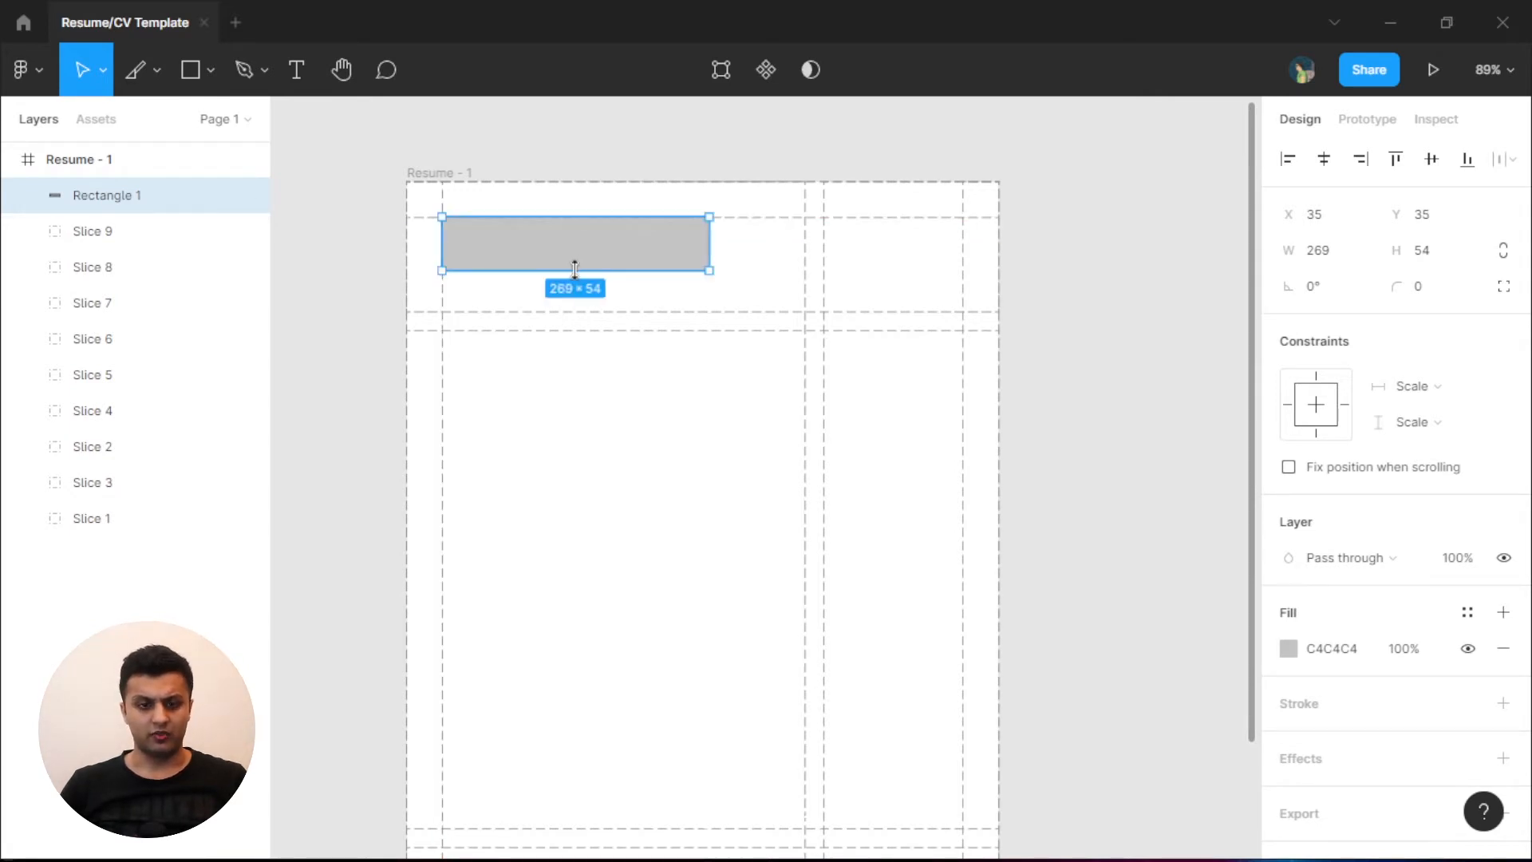
drag(575, 268, 788, 277)
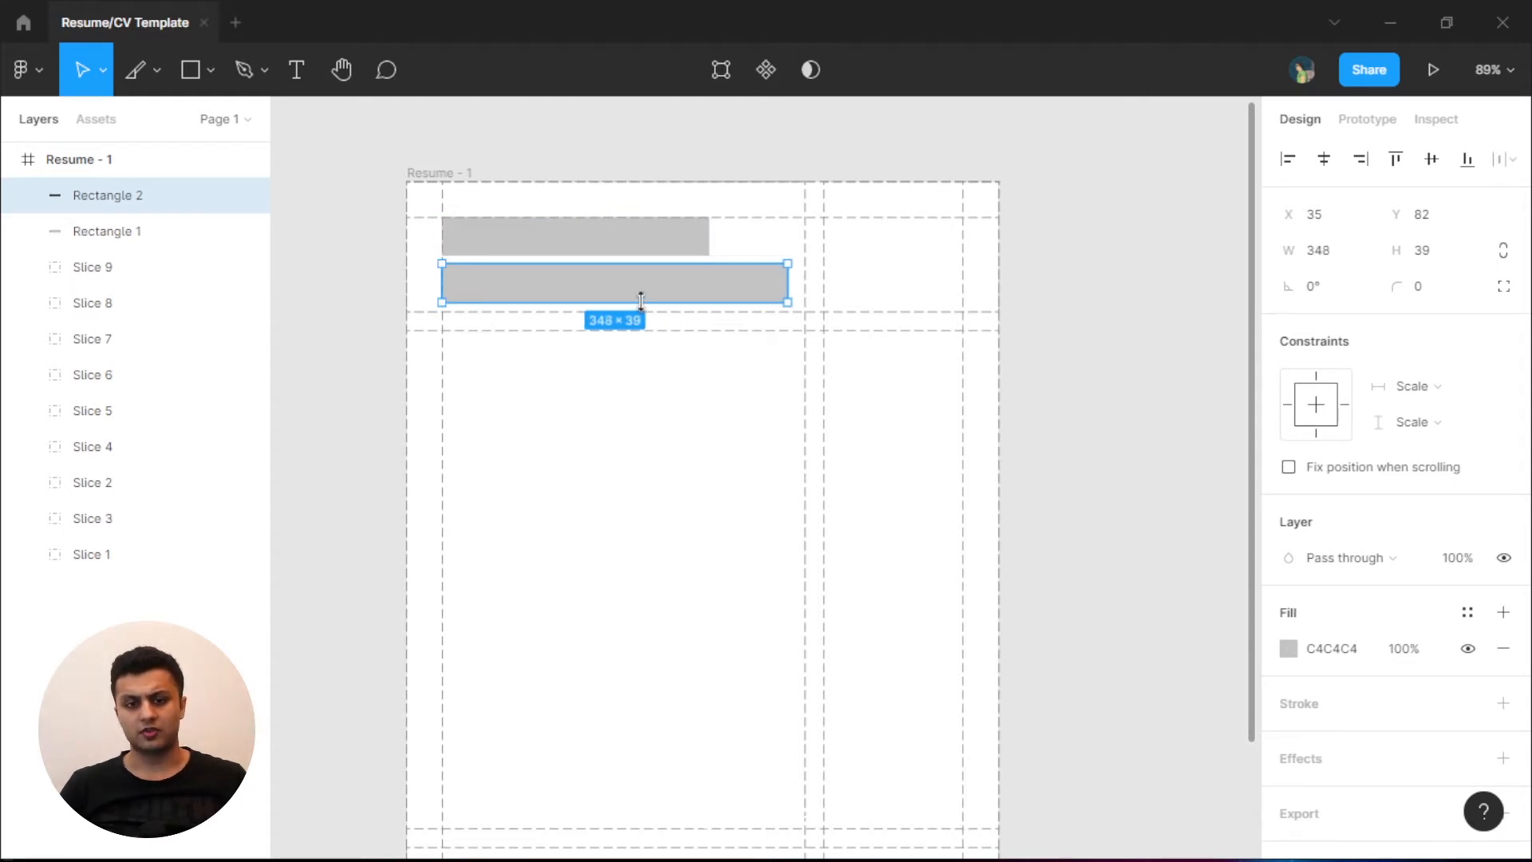
drag(640, 301, 635, 290)
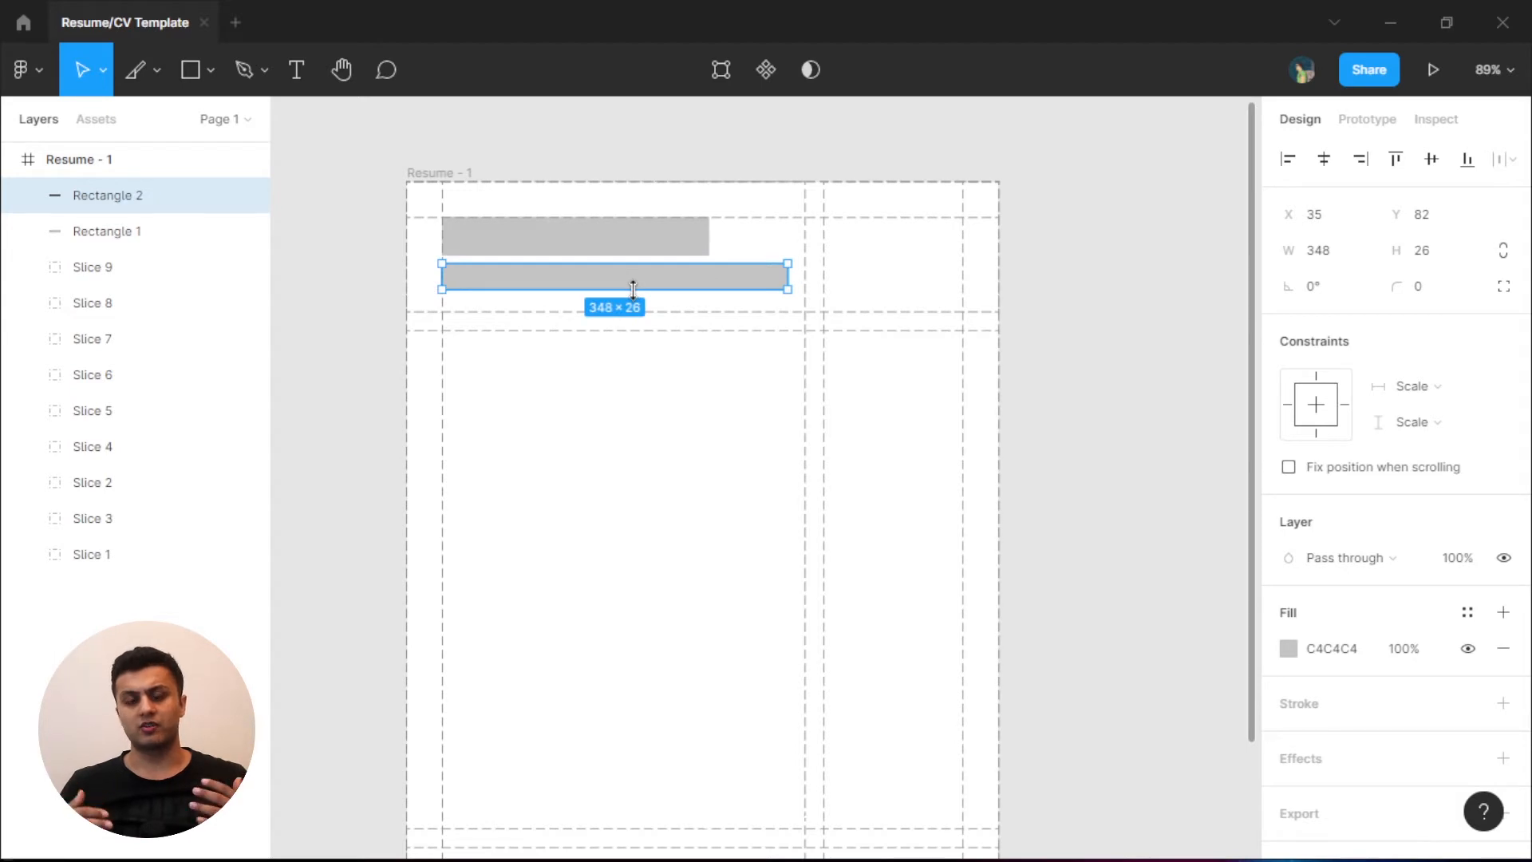
shift+click(566, 244)
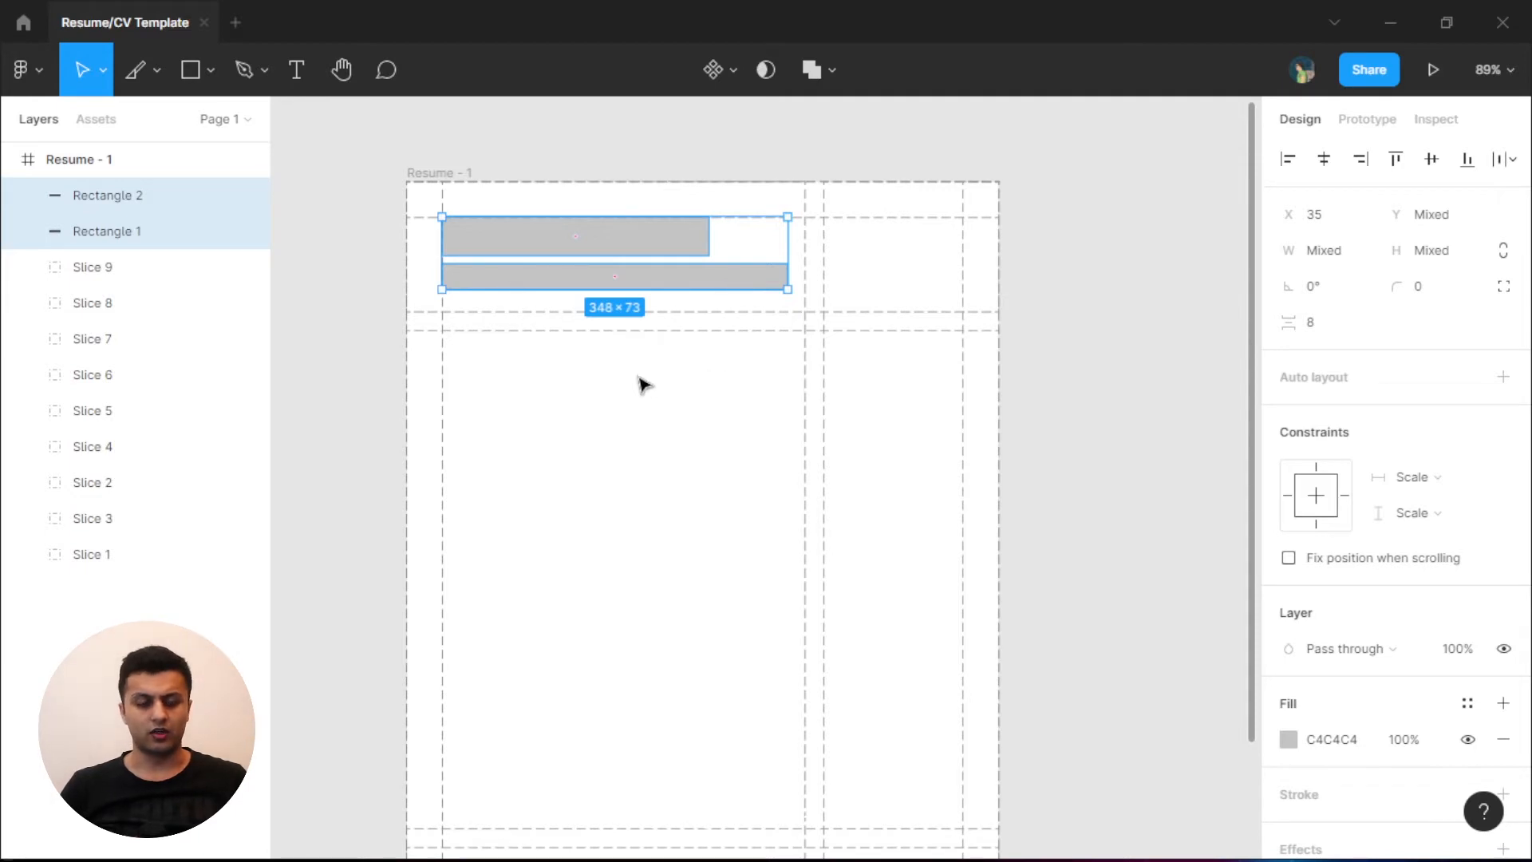
click(386, 270)
click(755, 287)
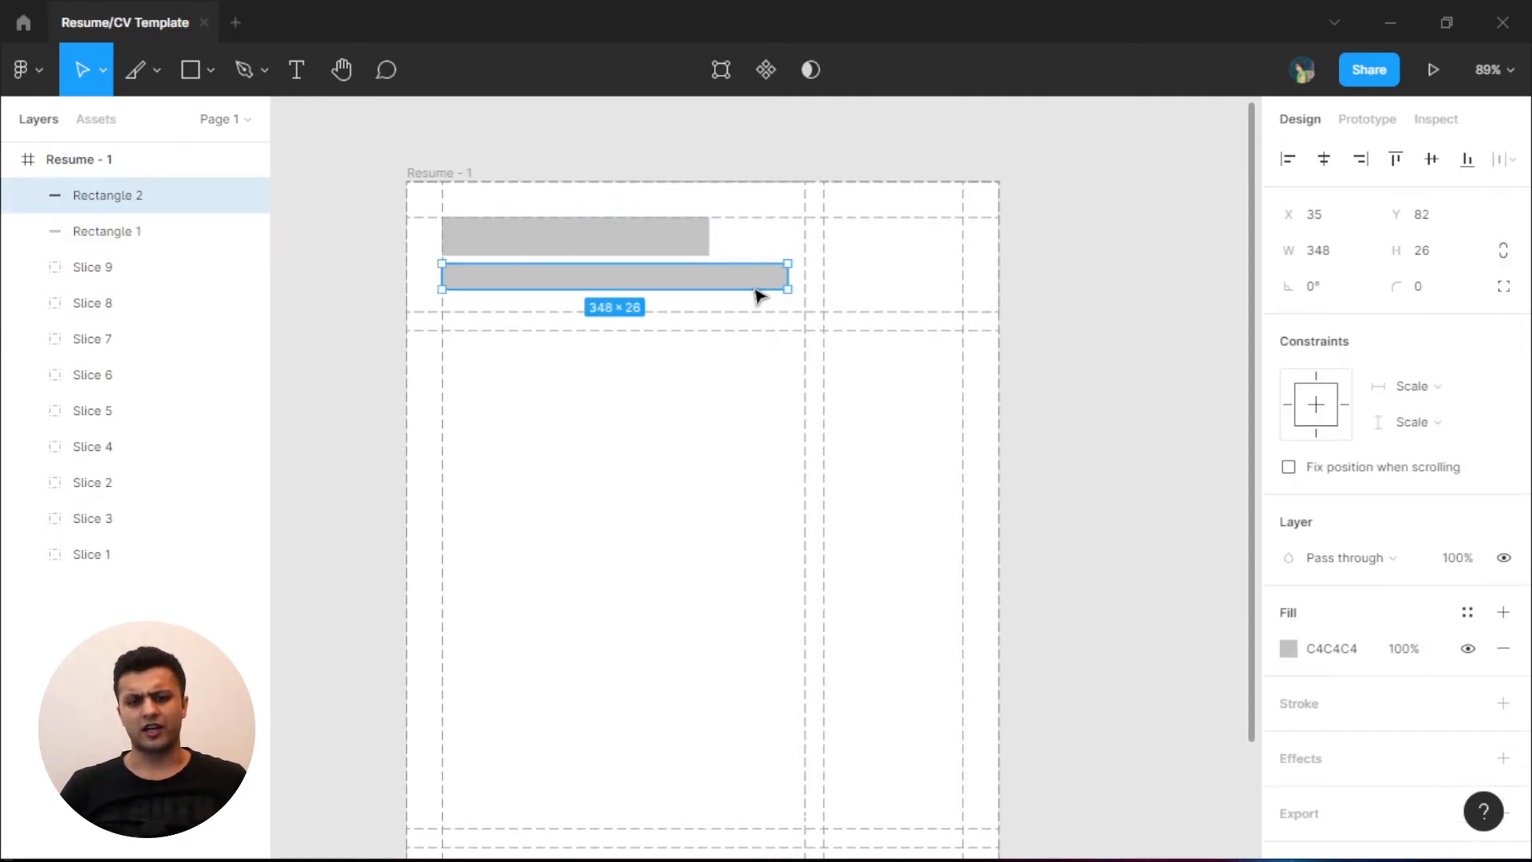
key(Delete)
click(663, 252)
key(Delete)
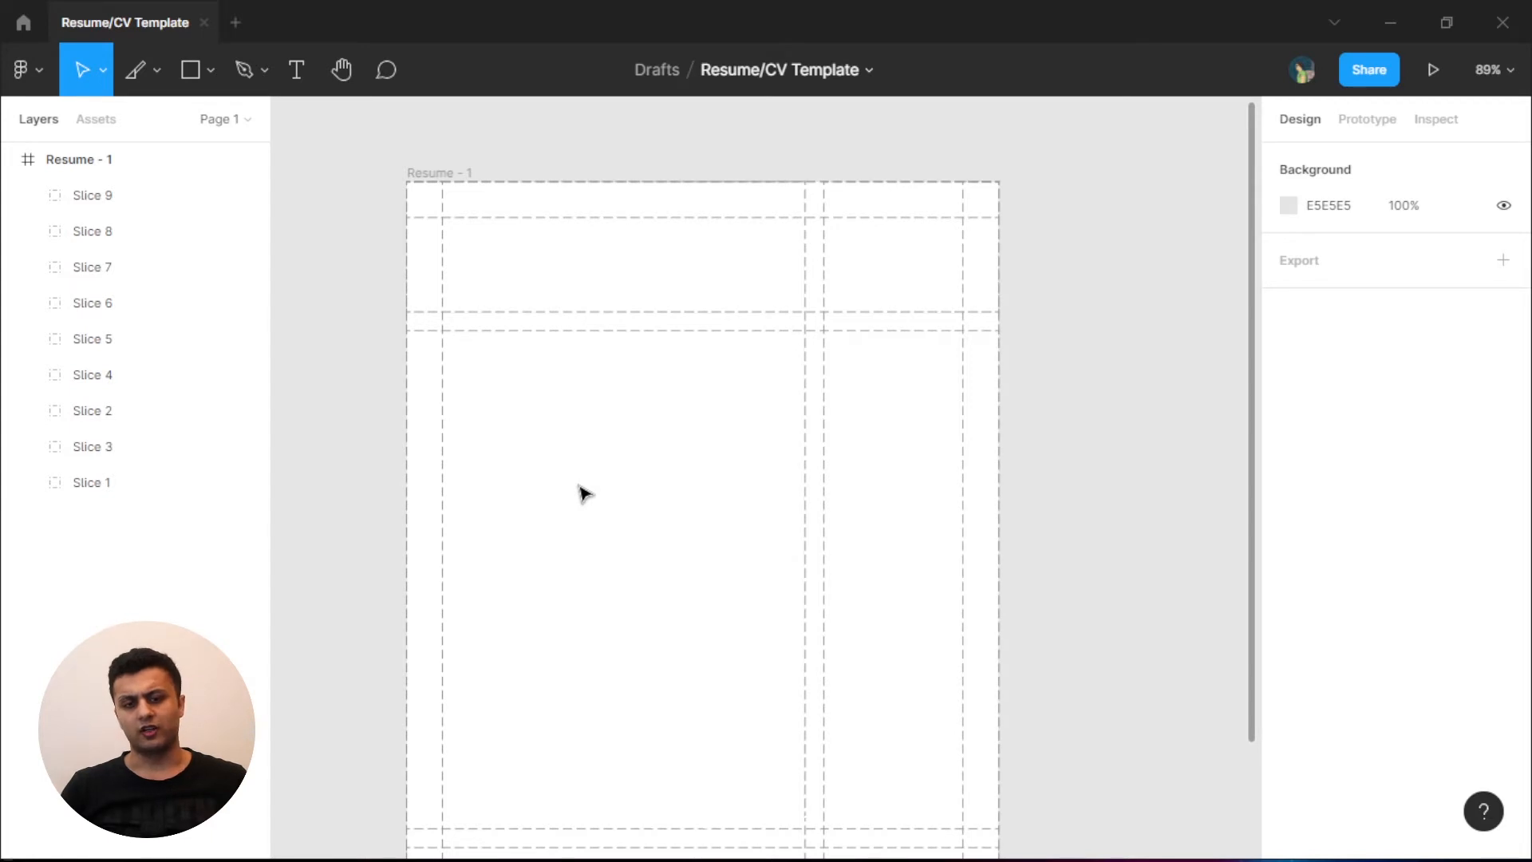
- Draw a 245 × 50 rectangle in the header band at X 35, Y 35
ctrl+scroll(585, 495, up, 5)
scroll(591, 456, up, 2)
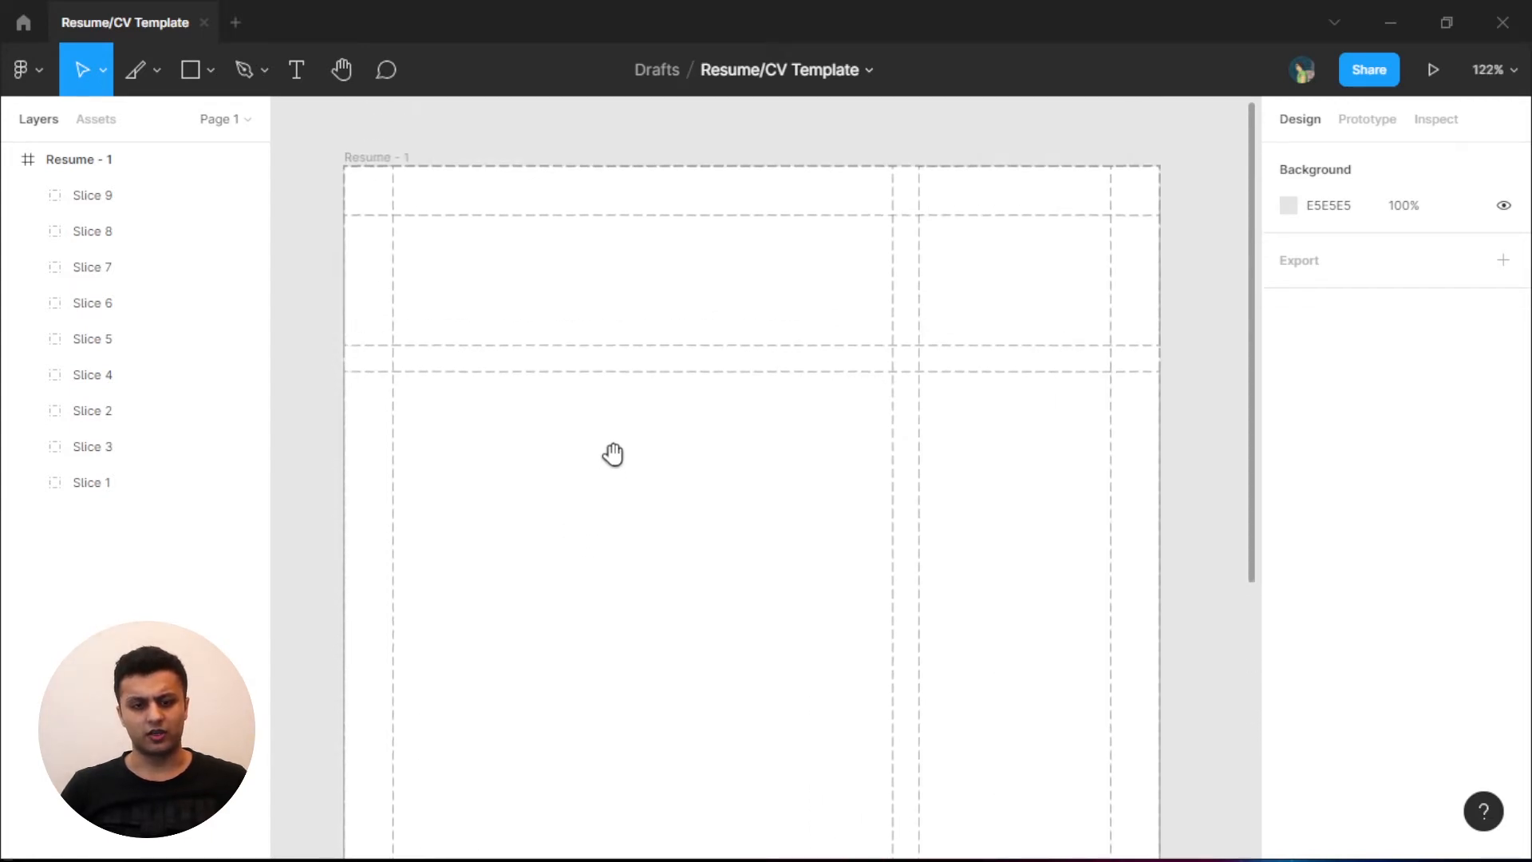
mouse_move(613, 455)
mouse_down()
mouse_move(581, 492)
mouse_move(622, 493)
mouse_move(612, 467)
mouse_up()
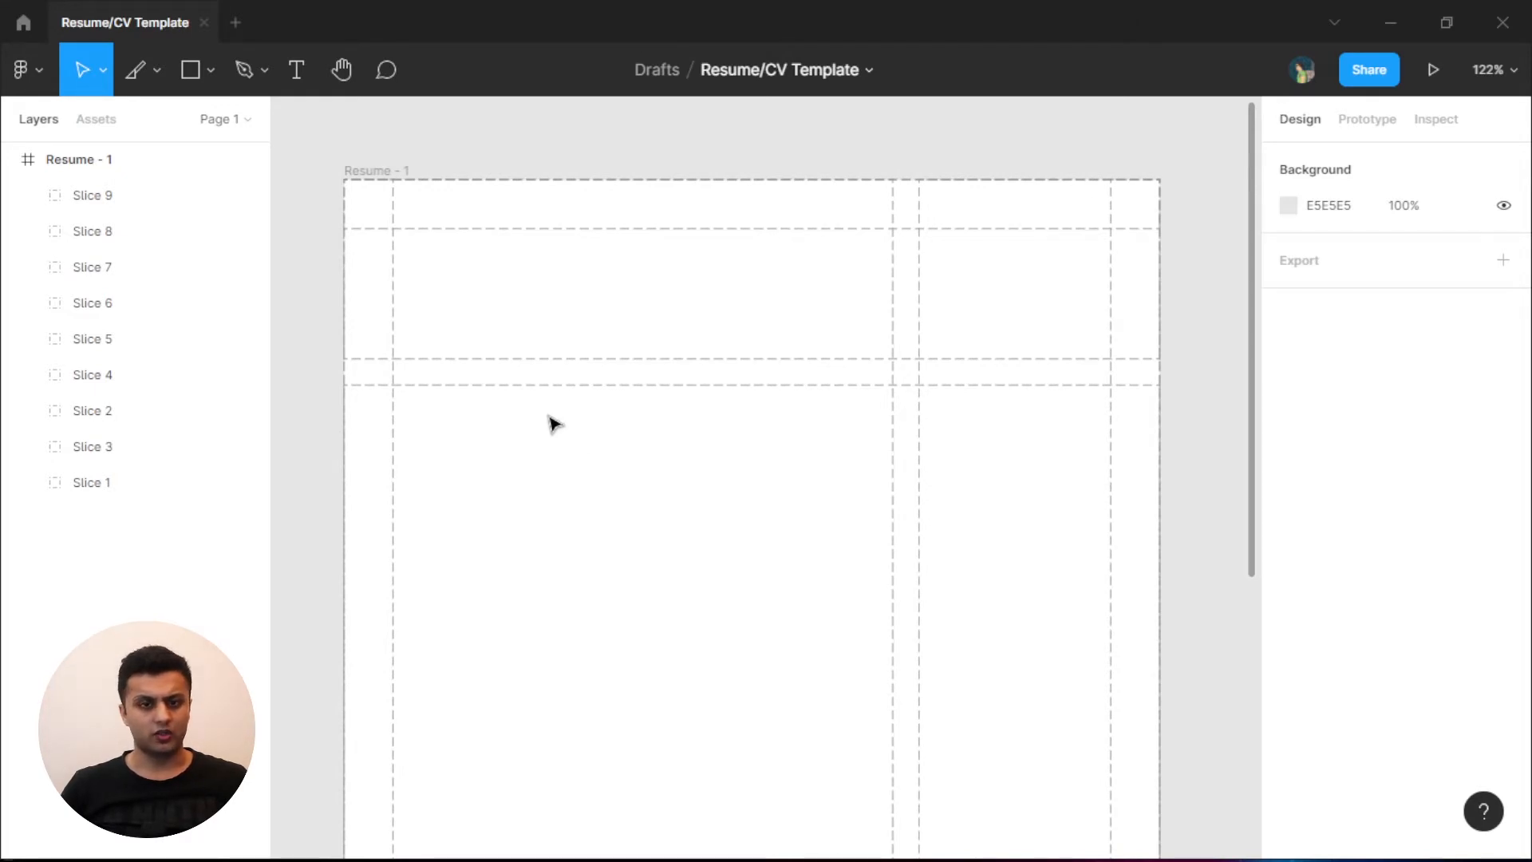
key(r)
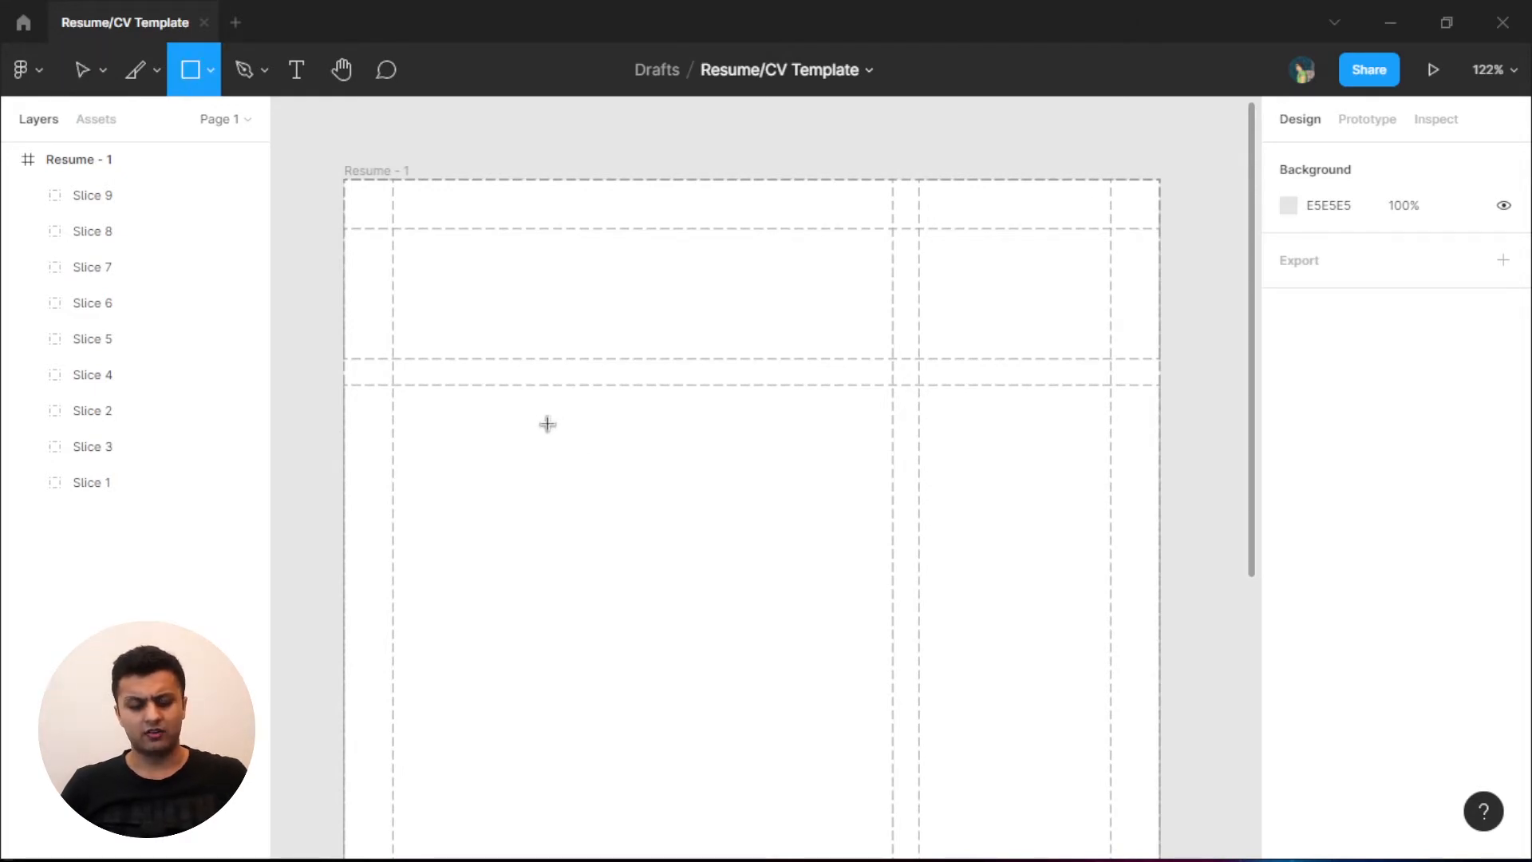
drag(404, 239, 738, 309)
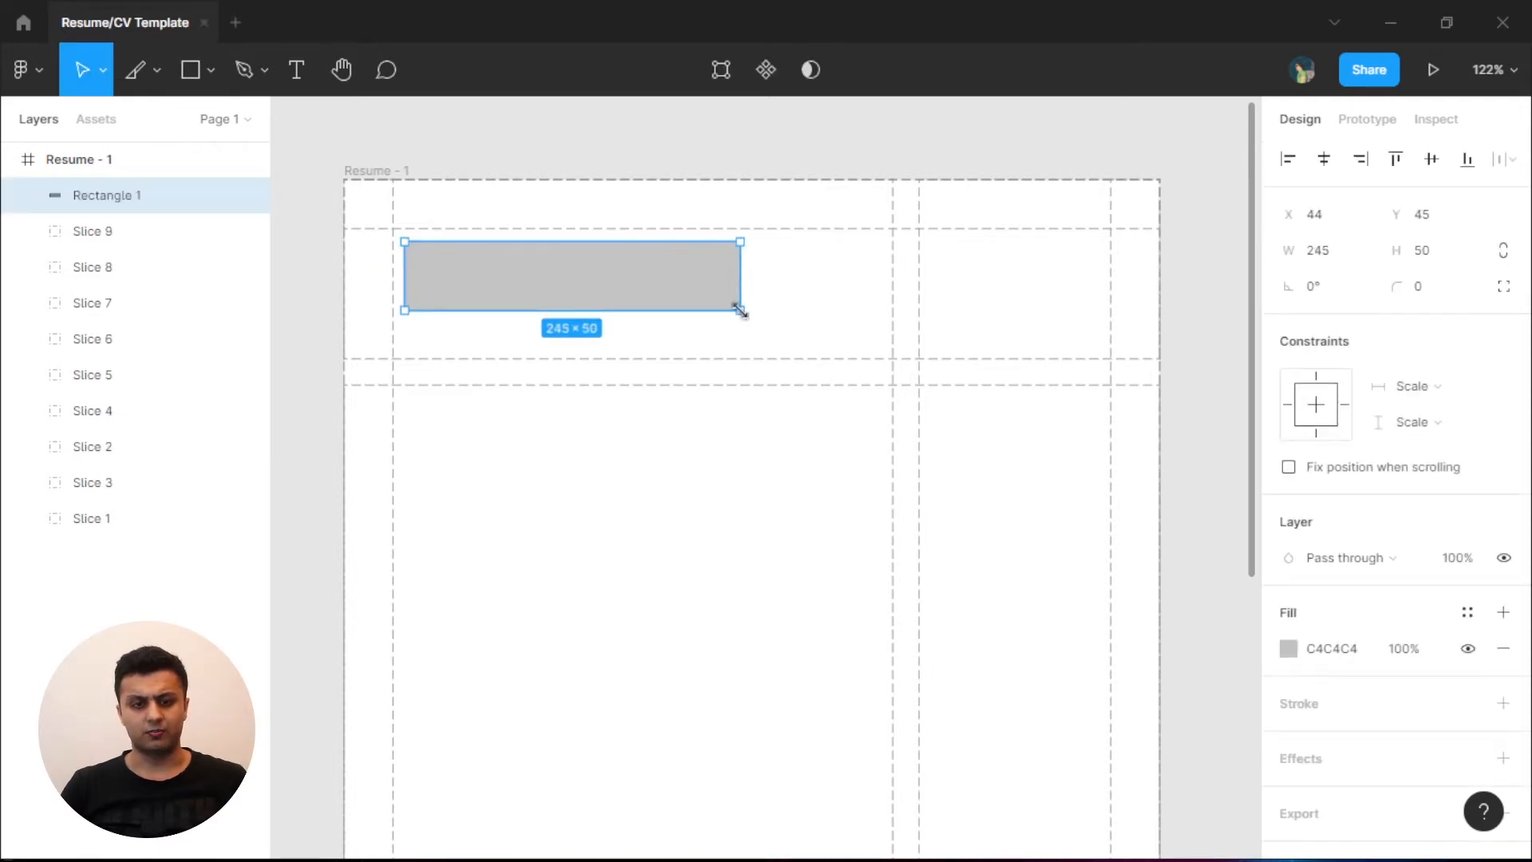
drag(619, 280, 612, 267)
- Fill the header rectangle with dark grey 636363
click(1289, 648)
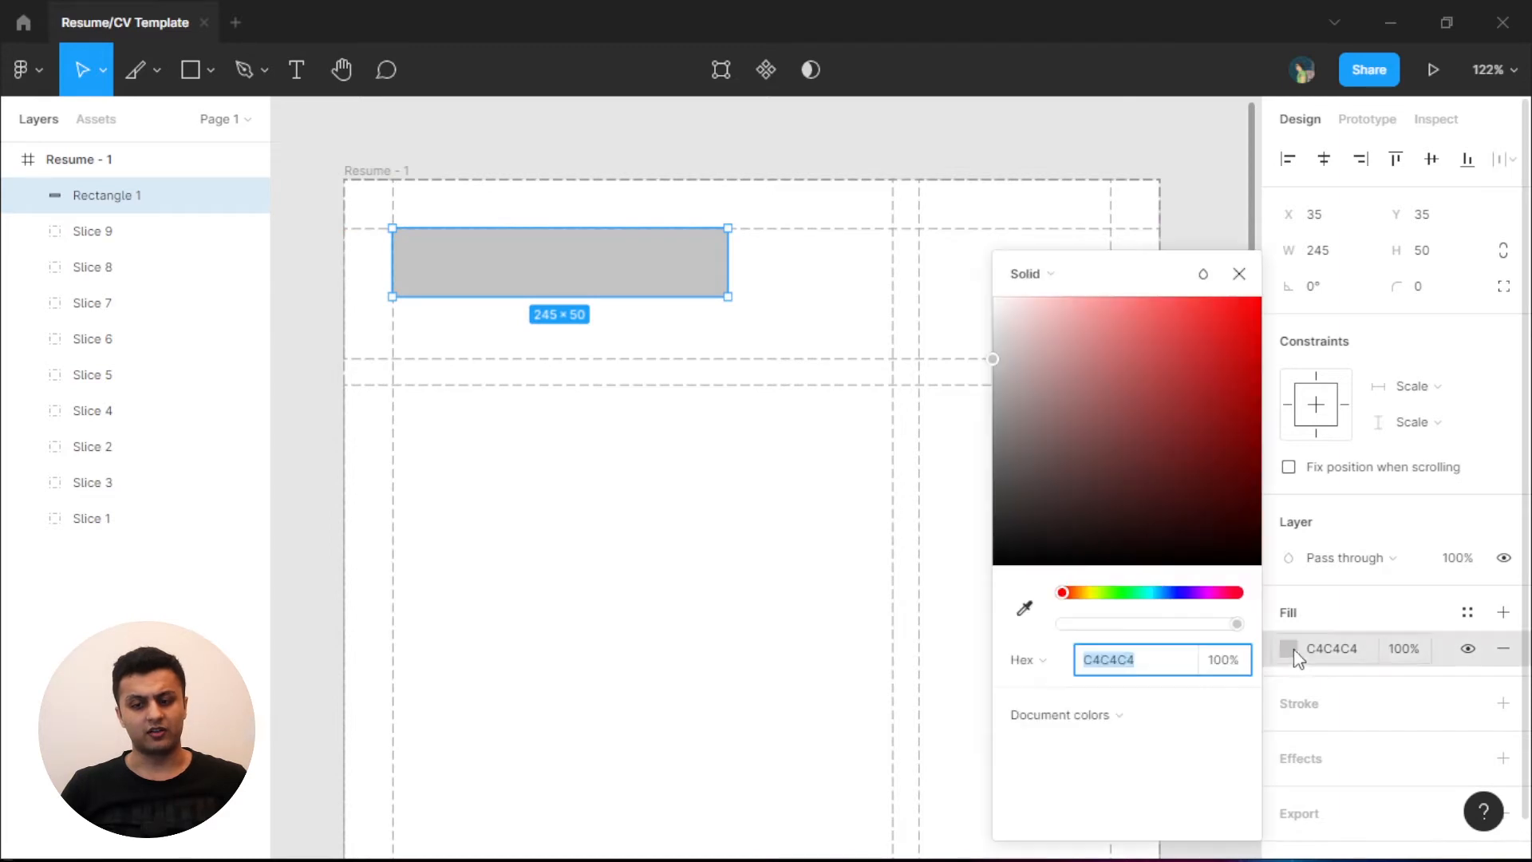
drag(1064, 430, 992, 461)
click(597, 146)
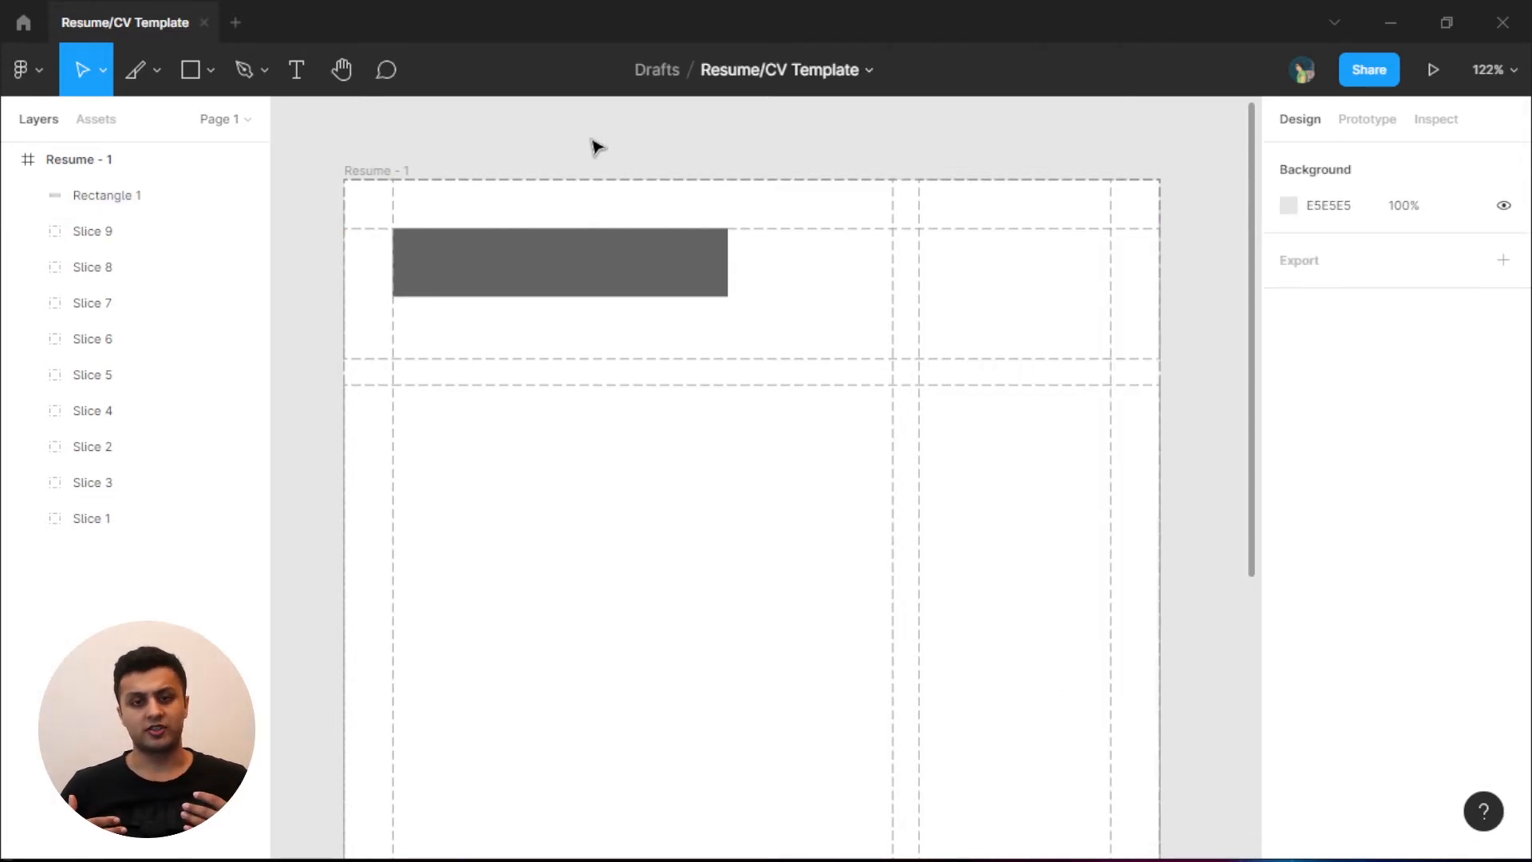
click(551, 279)
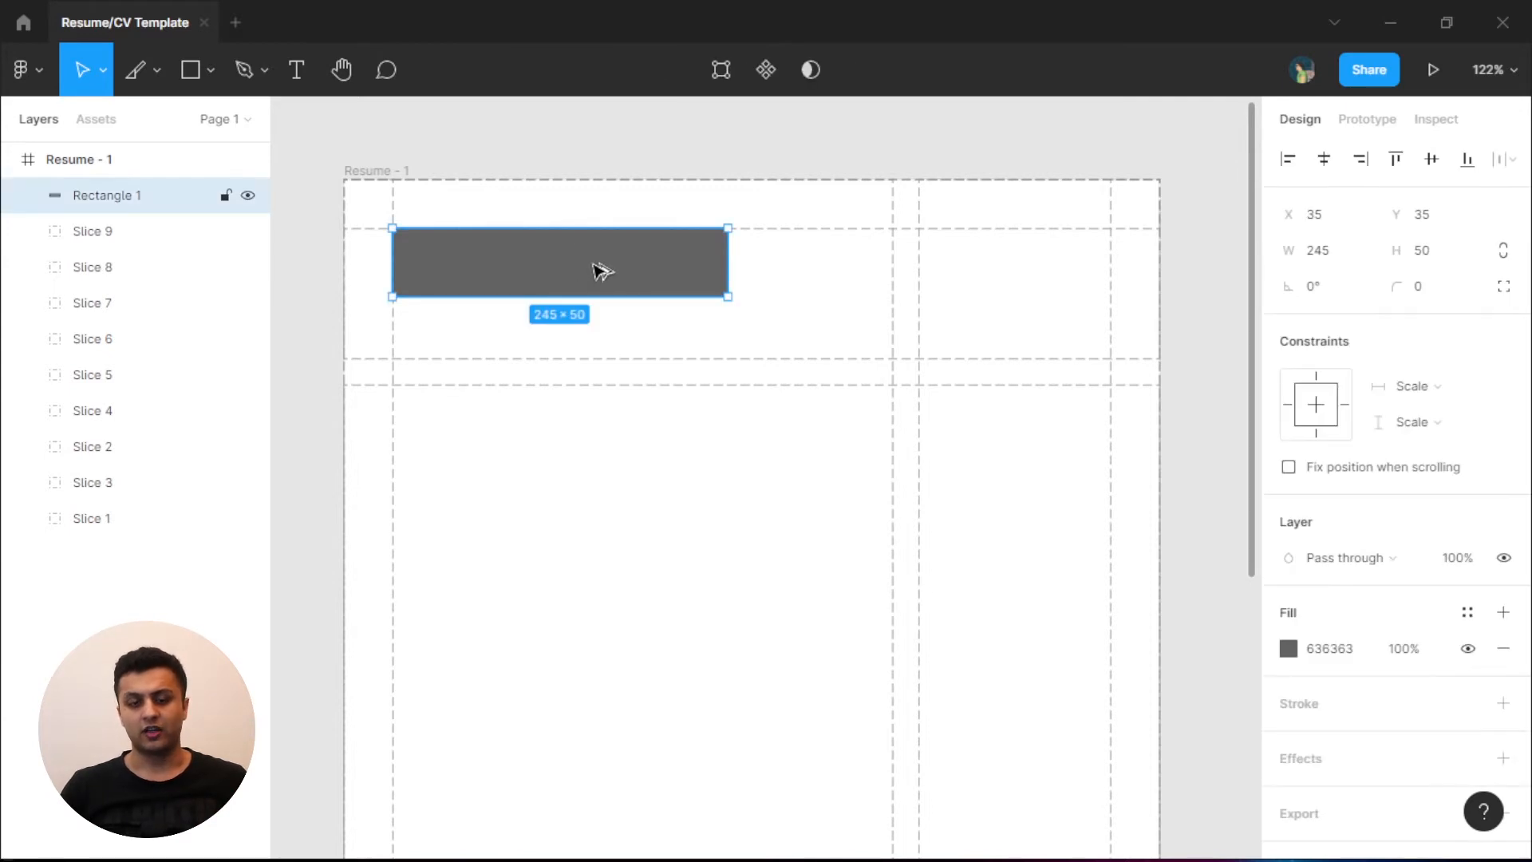
- Copy the header bar into the body as three dark 177 × 23 bars
drag(616, 273, 636, 442)
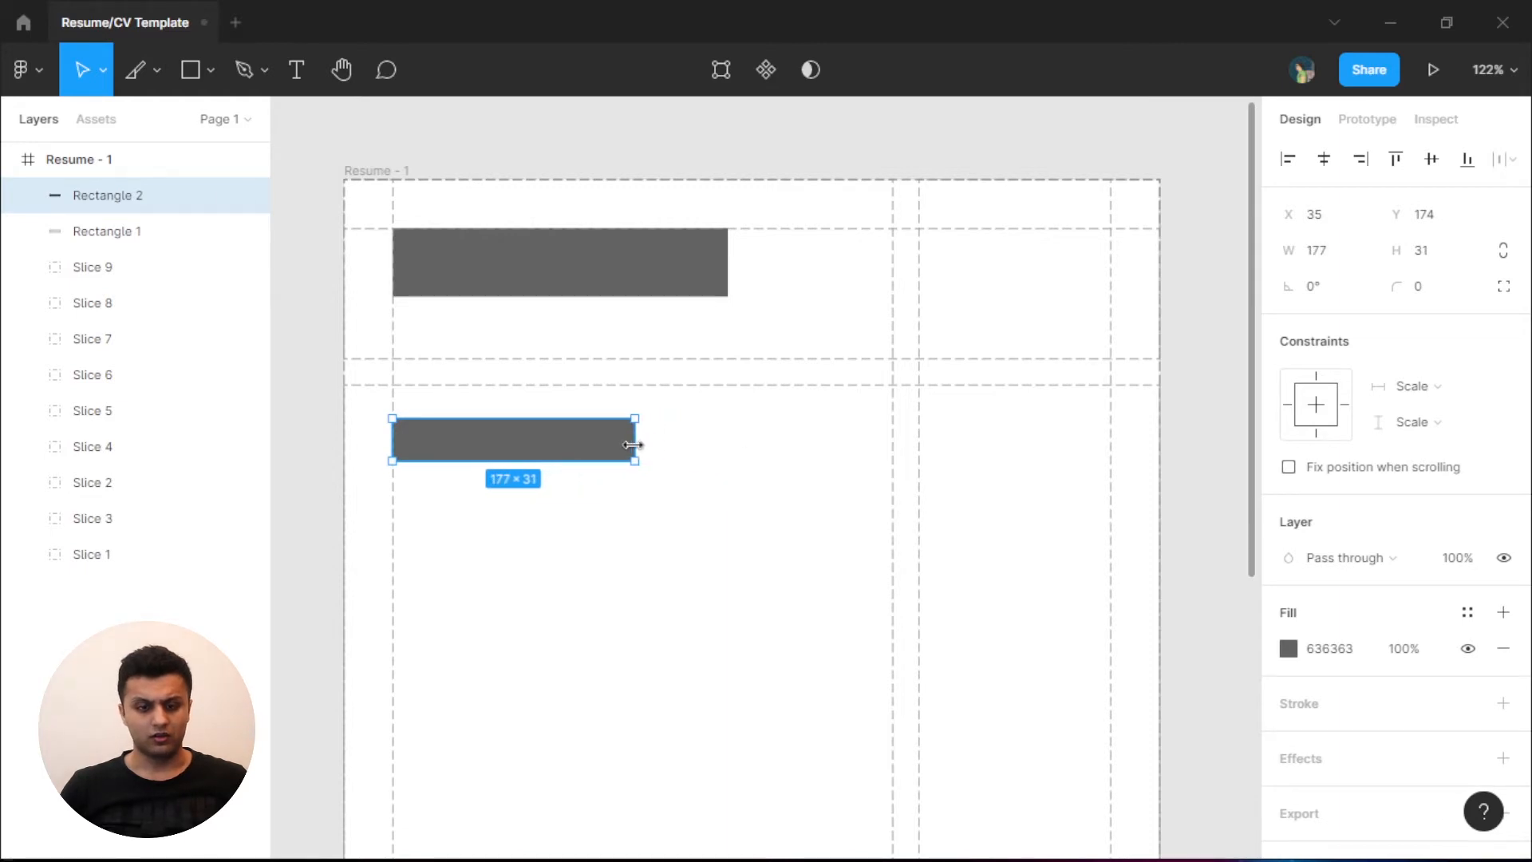
click(615, 273)
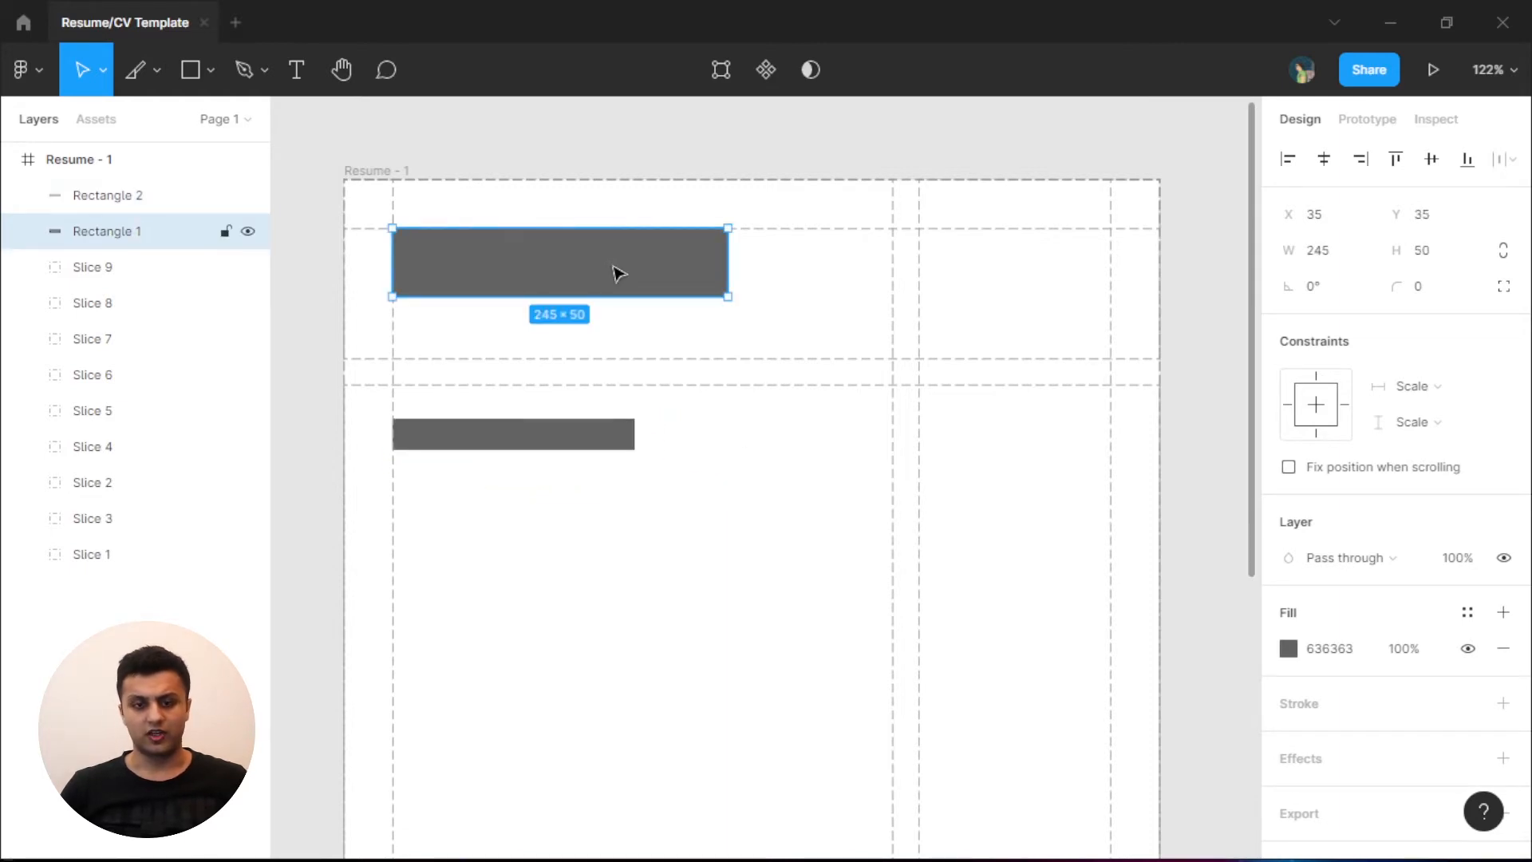
click(570, 434)
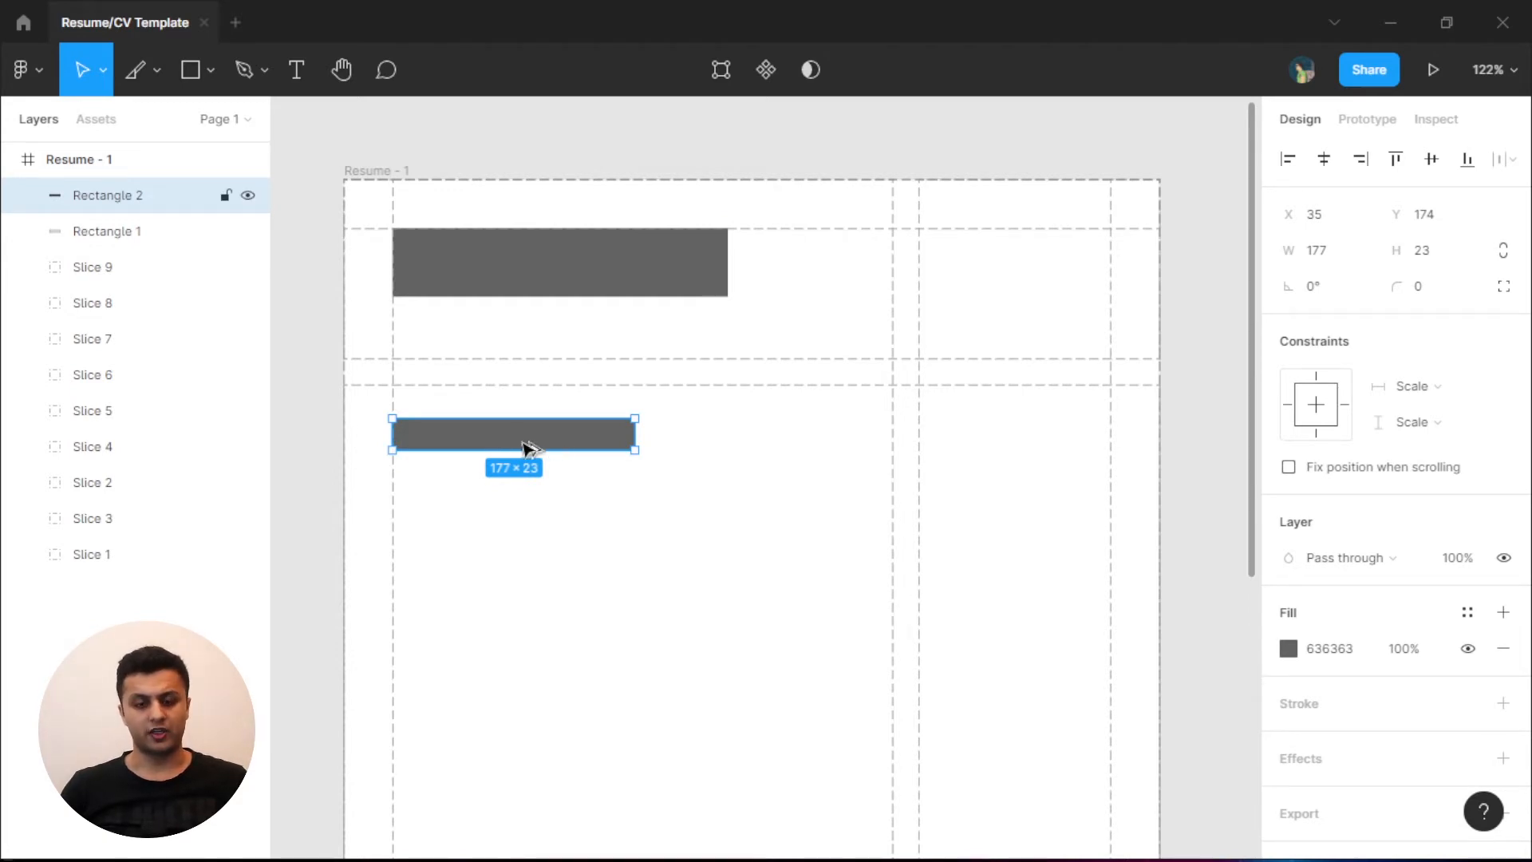
drag(532, 449, 537, 700)
click(559, 443)
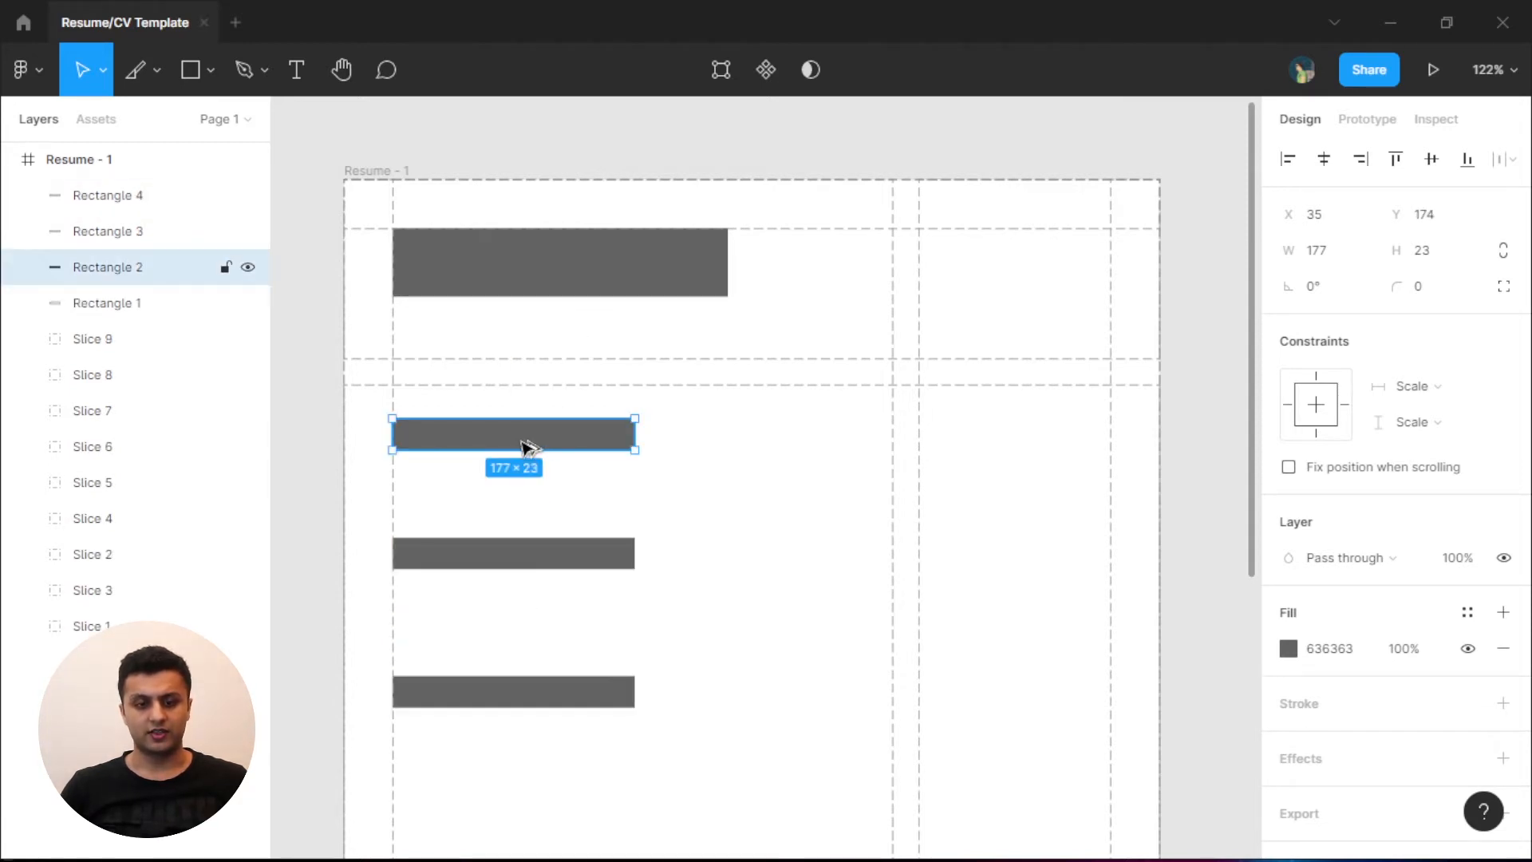
- Add a B8B8B8 light bar under the header and two thin light lines below the first body bar
drag(526, 444, 524, 333)
click(1288, 651)
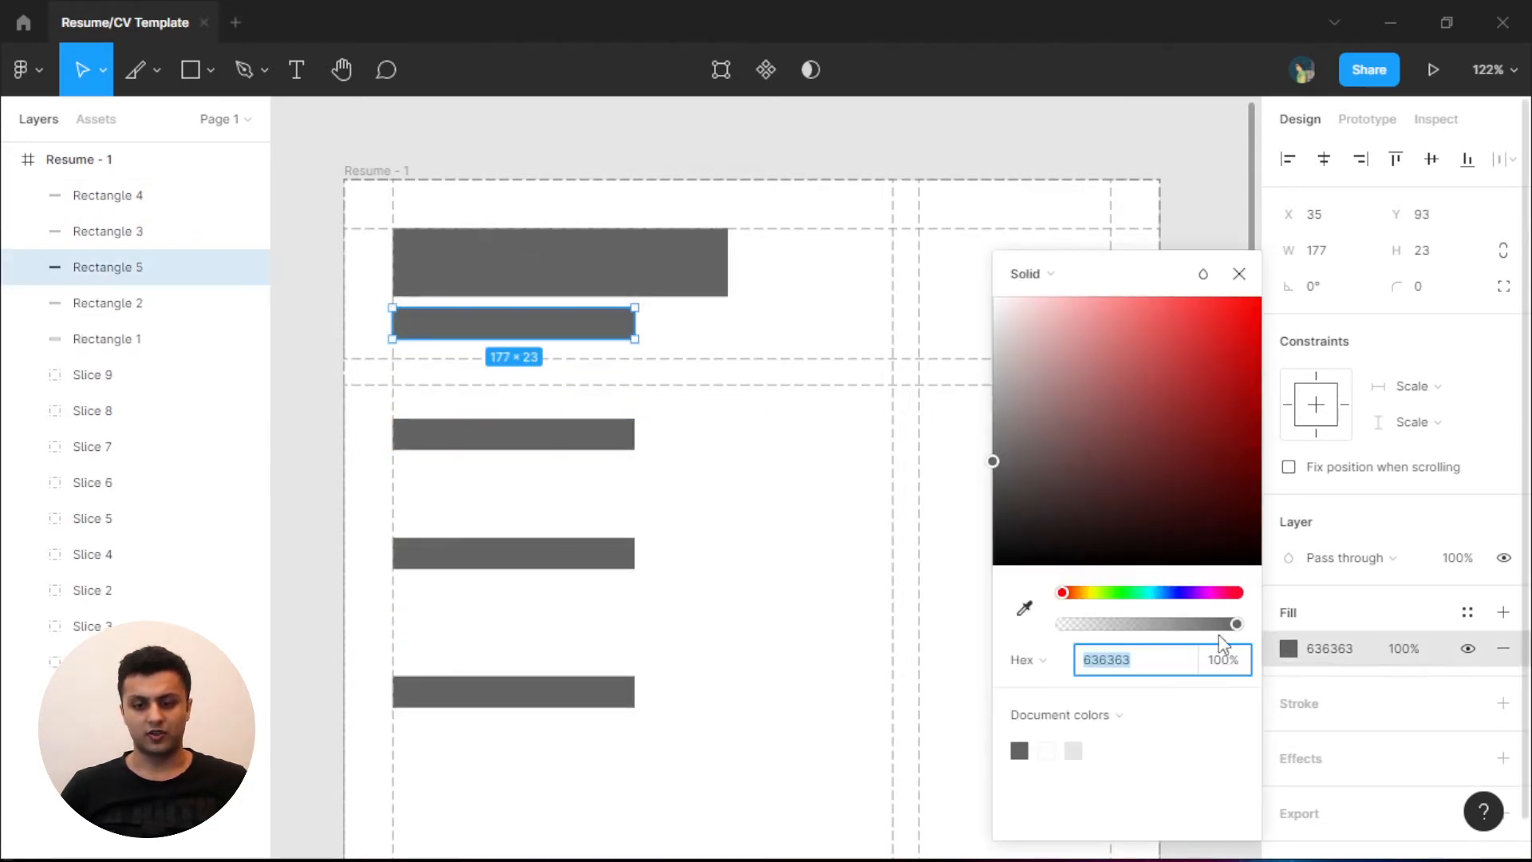
drag(1017, 443, 992, 371)
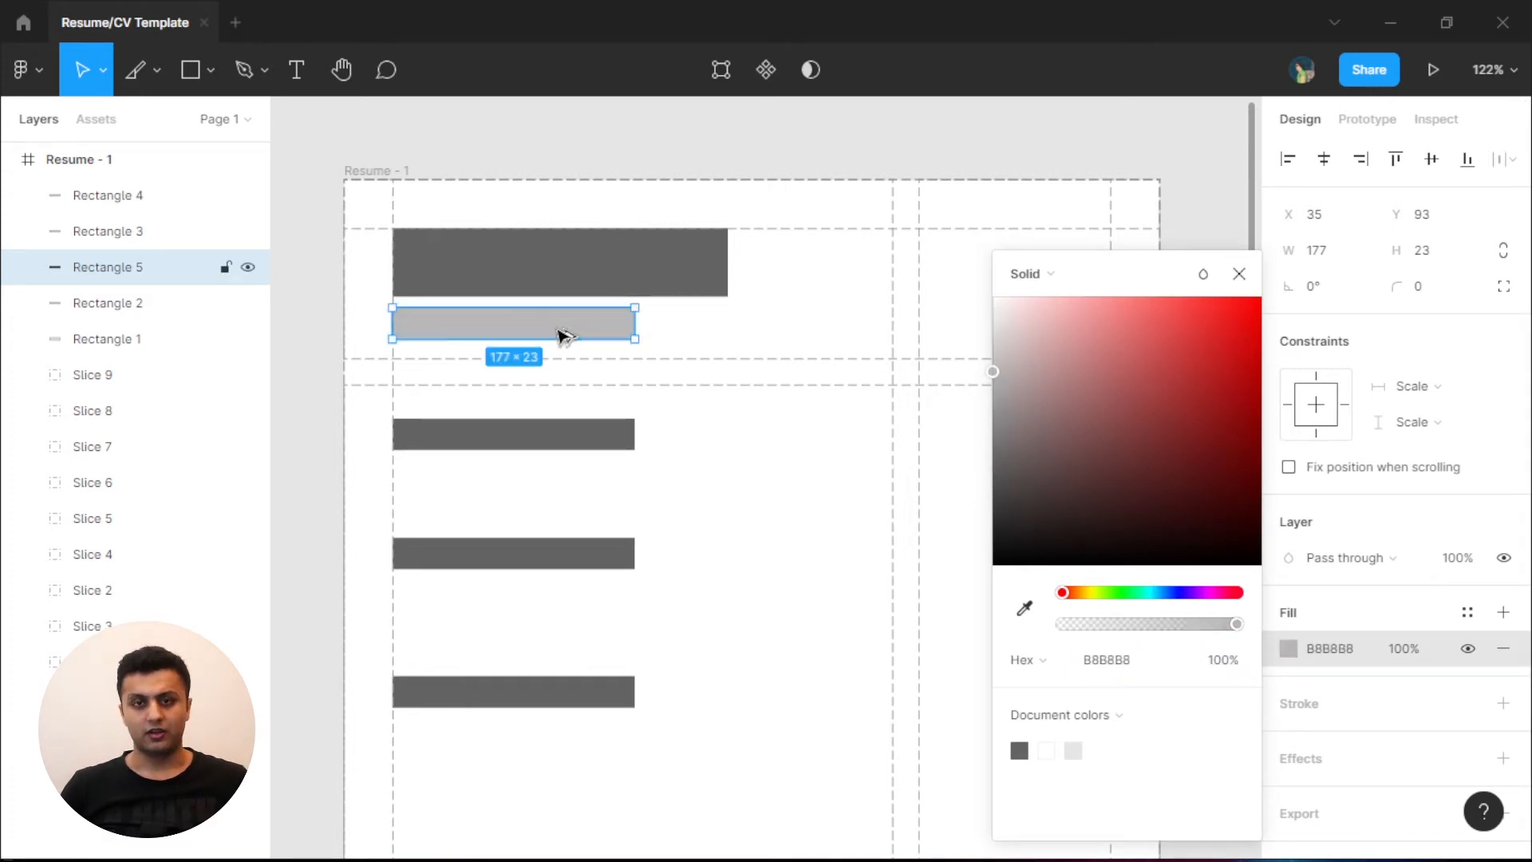
drag(561, 335, 564, 506)
shift+click(567, 475)
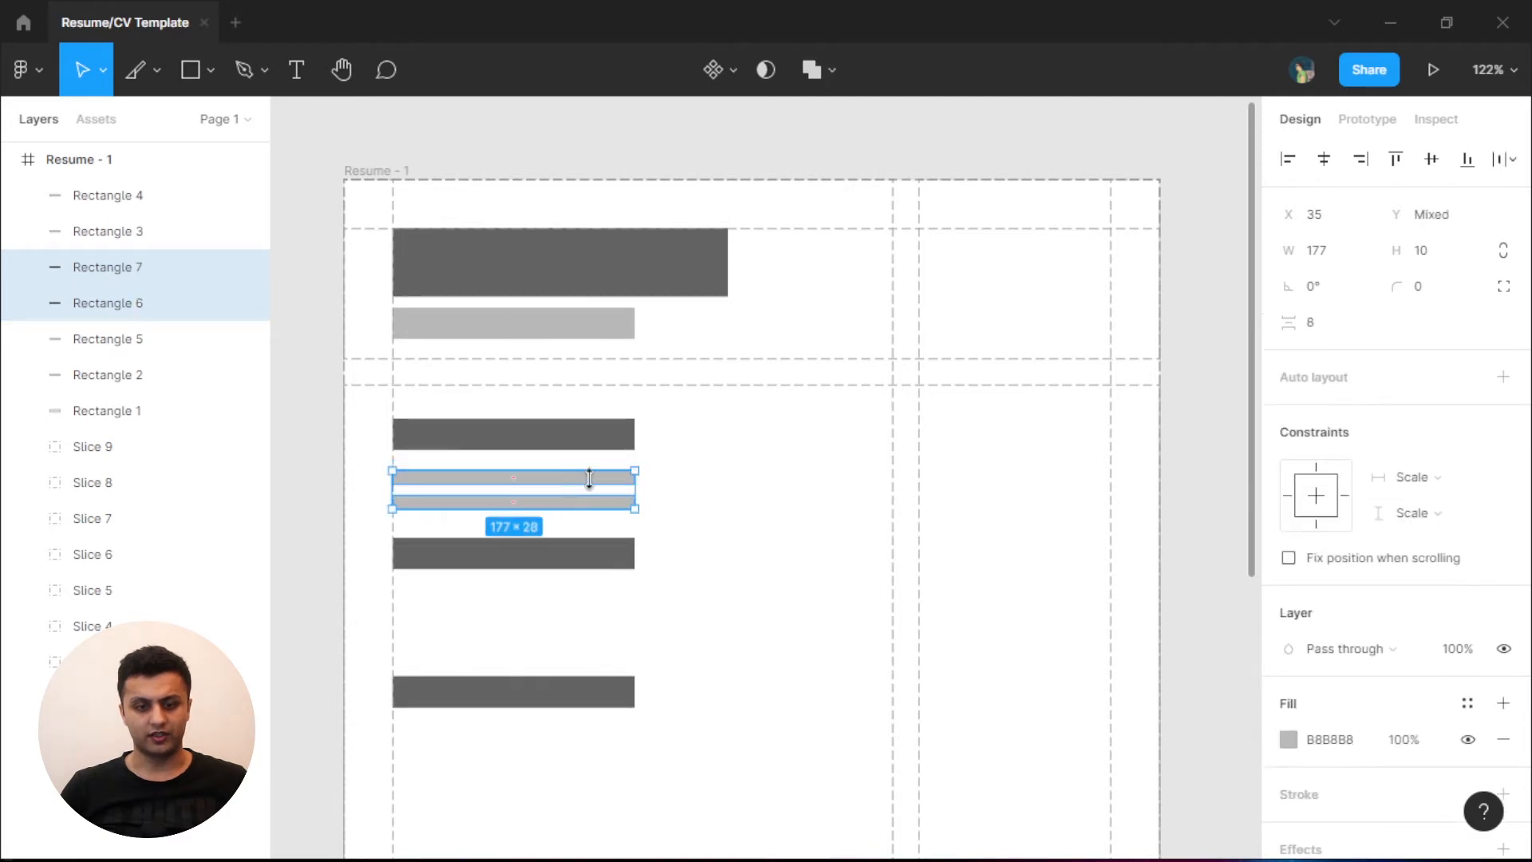
shift+click(602, 437)
click(699, 490)
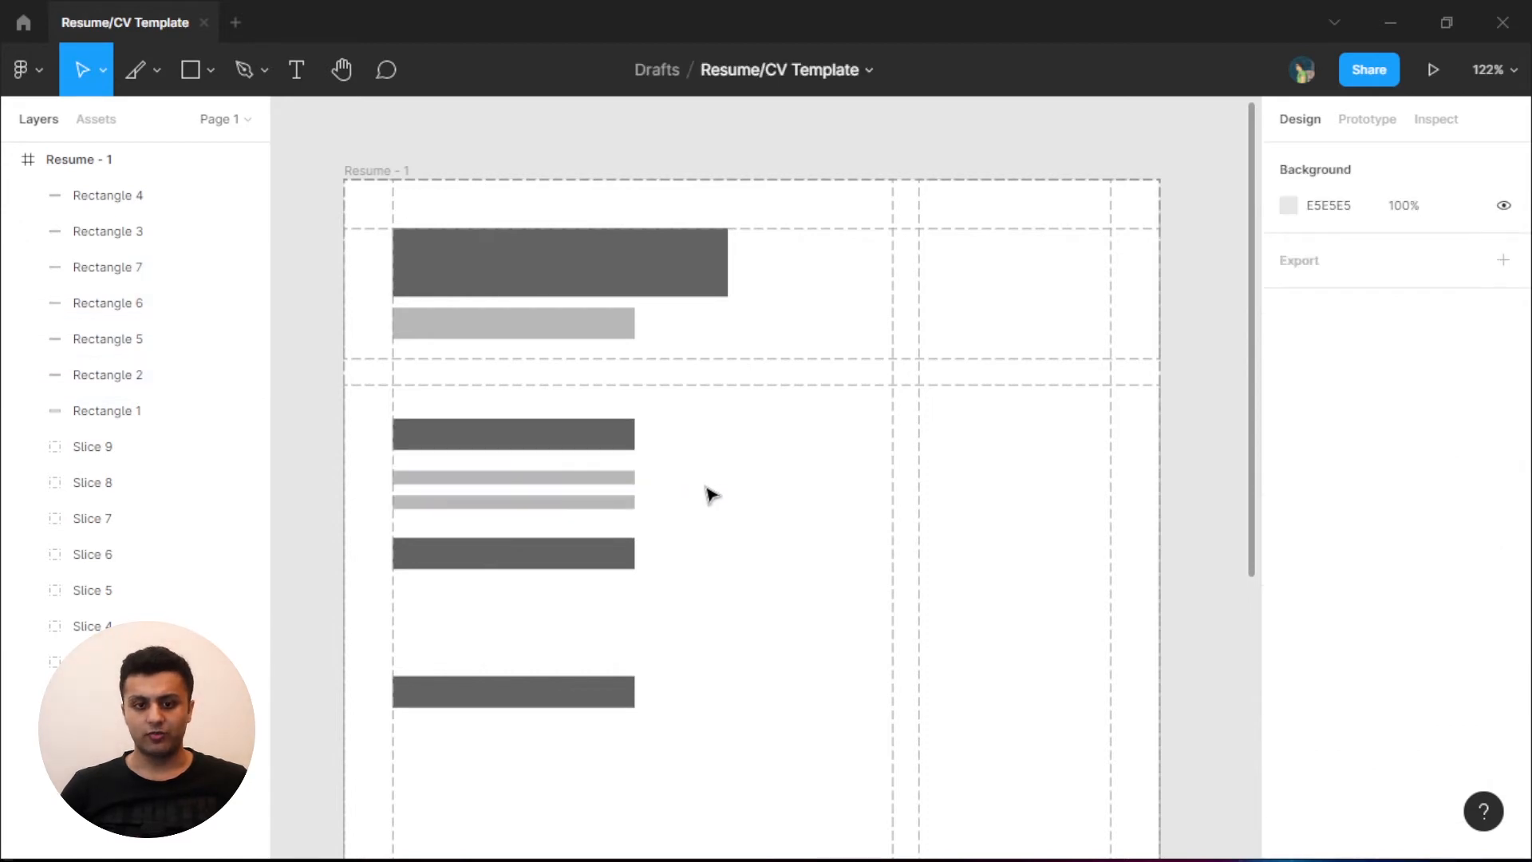
- Delete all the placeholder bars and lines from the resume frame
drag(671, 740, 475, 472)
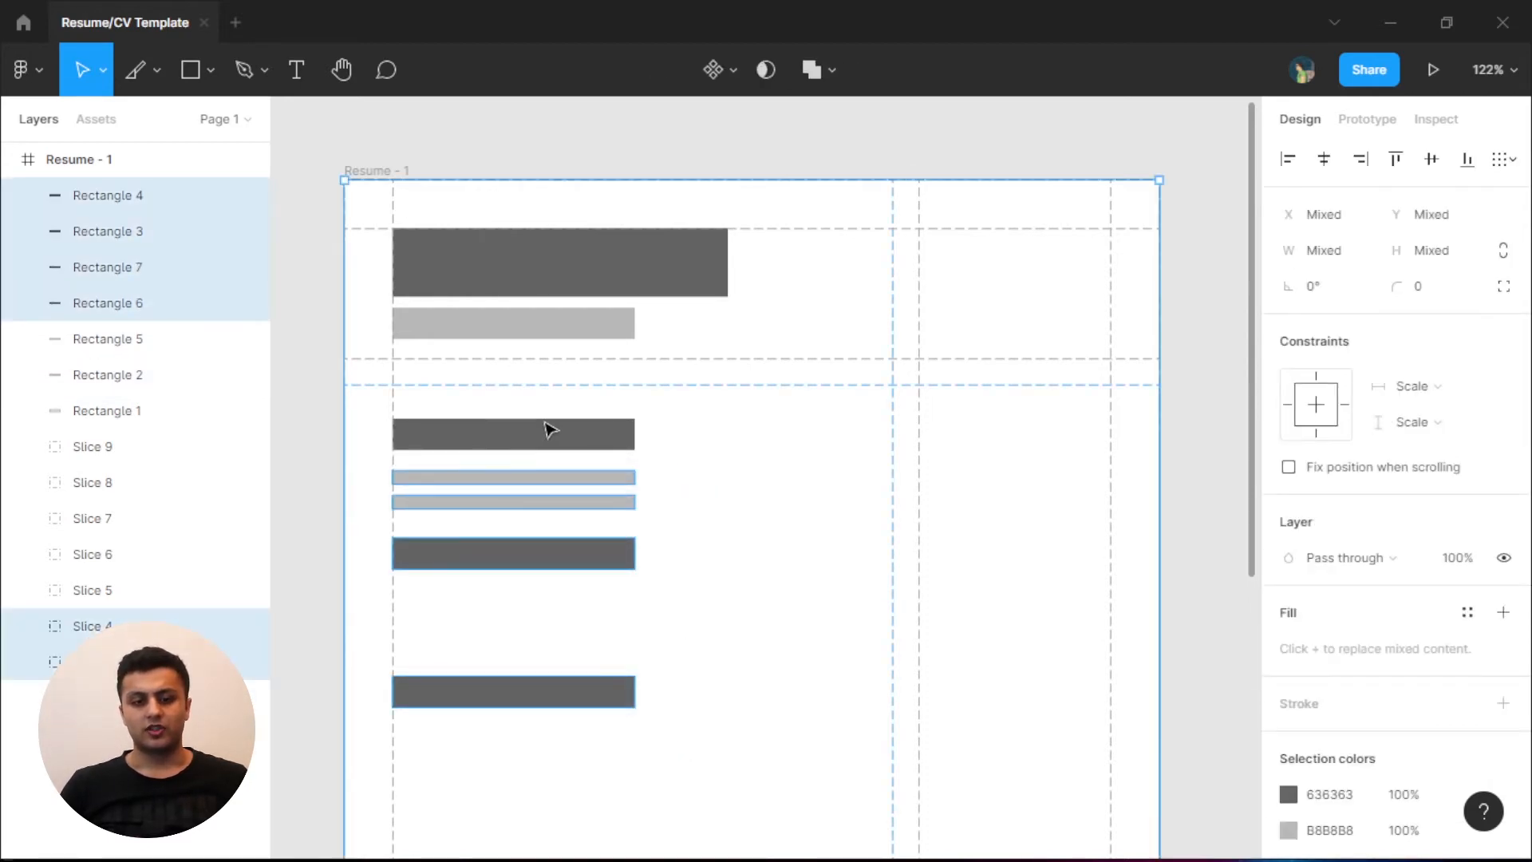
click(547, 431)
shift+click(561, 478)
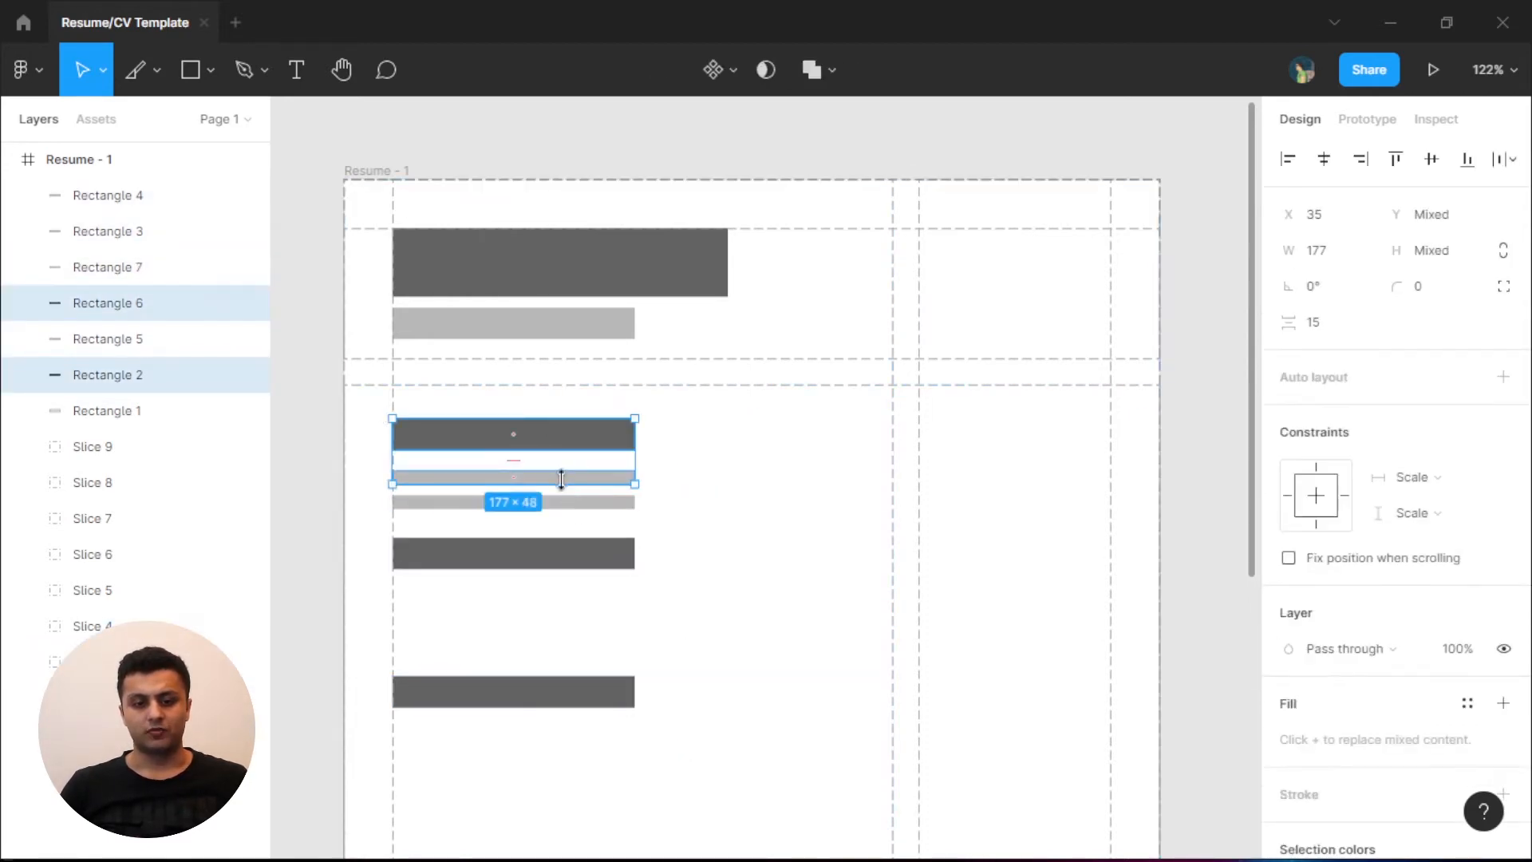
shift+click(561, 501)
key(Delete)
click(574, 548)
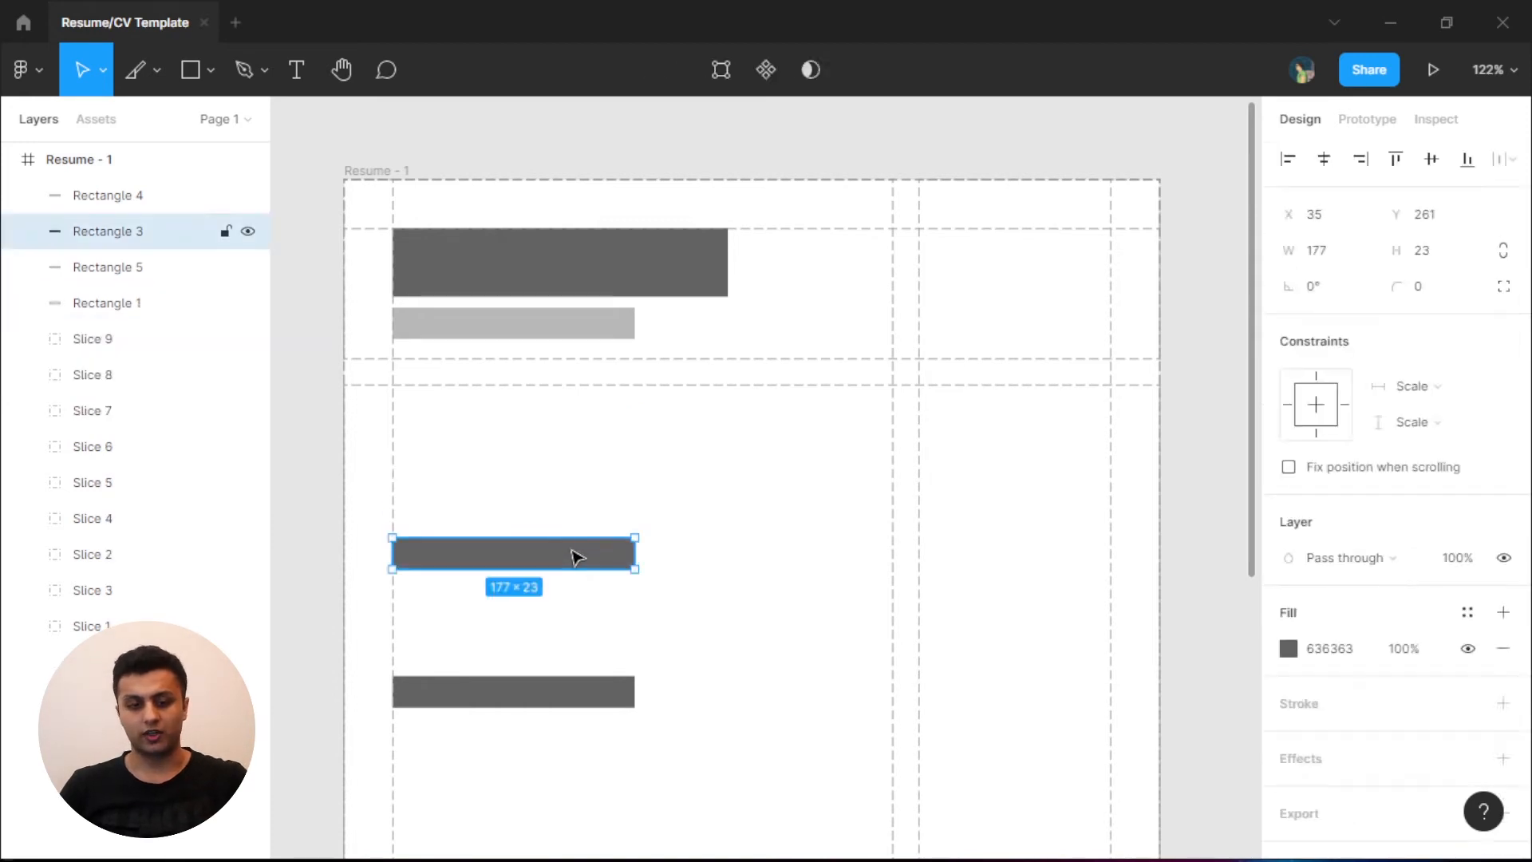
key(Delete)
click(537, 688)
key(Delete)
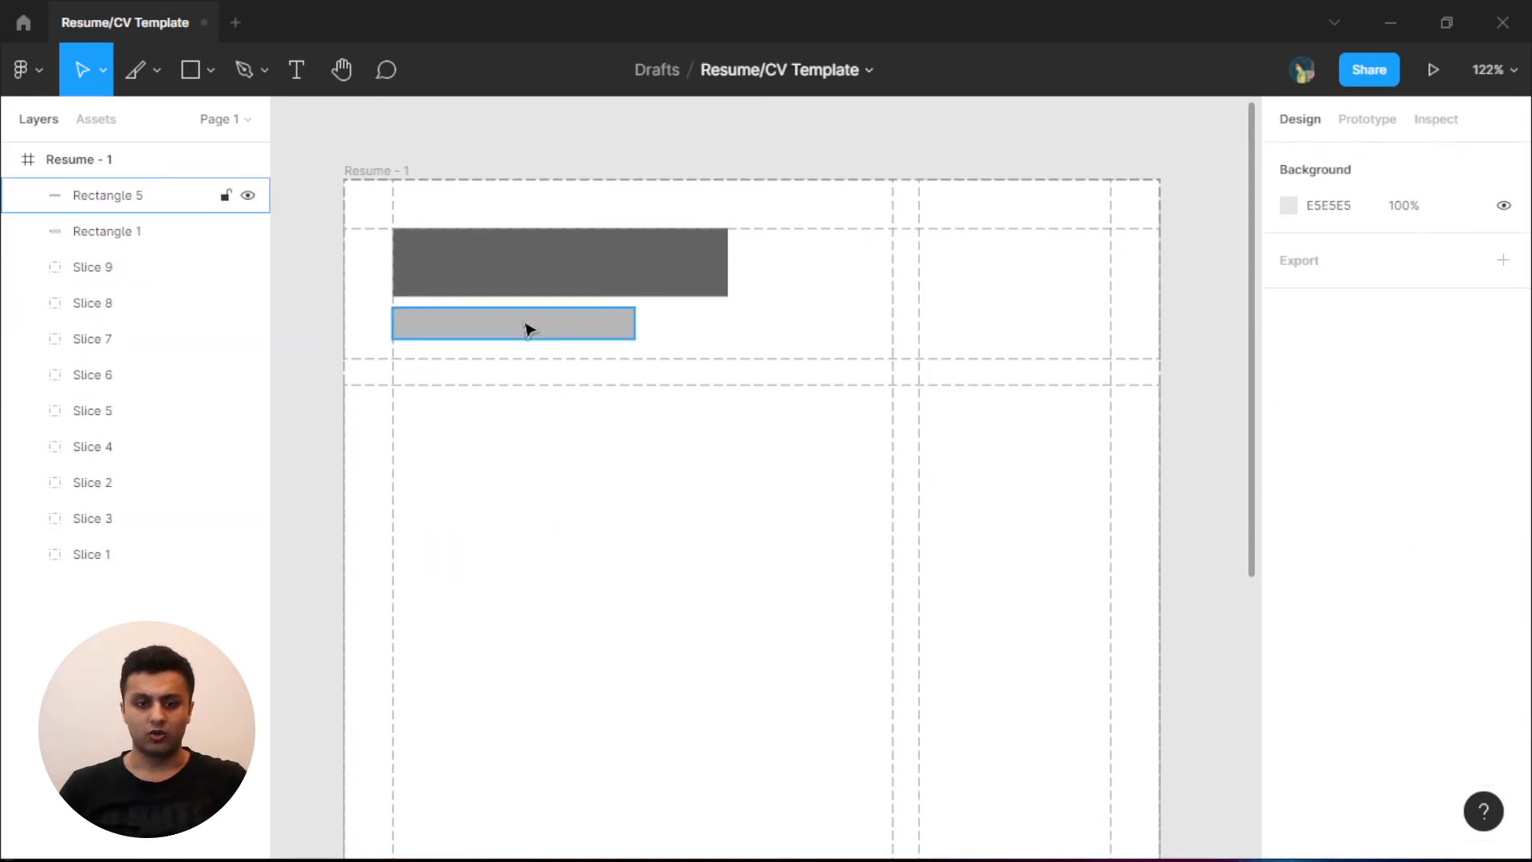
click(527, 323)
key(Delete)
click(563, 292)
key(Delete)
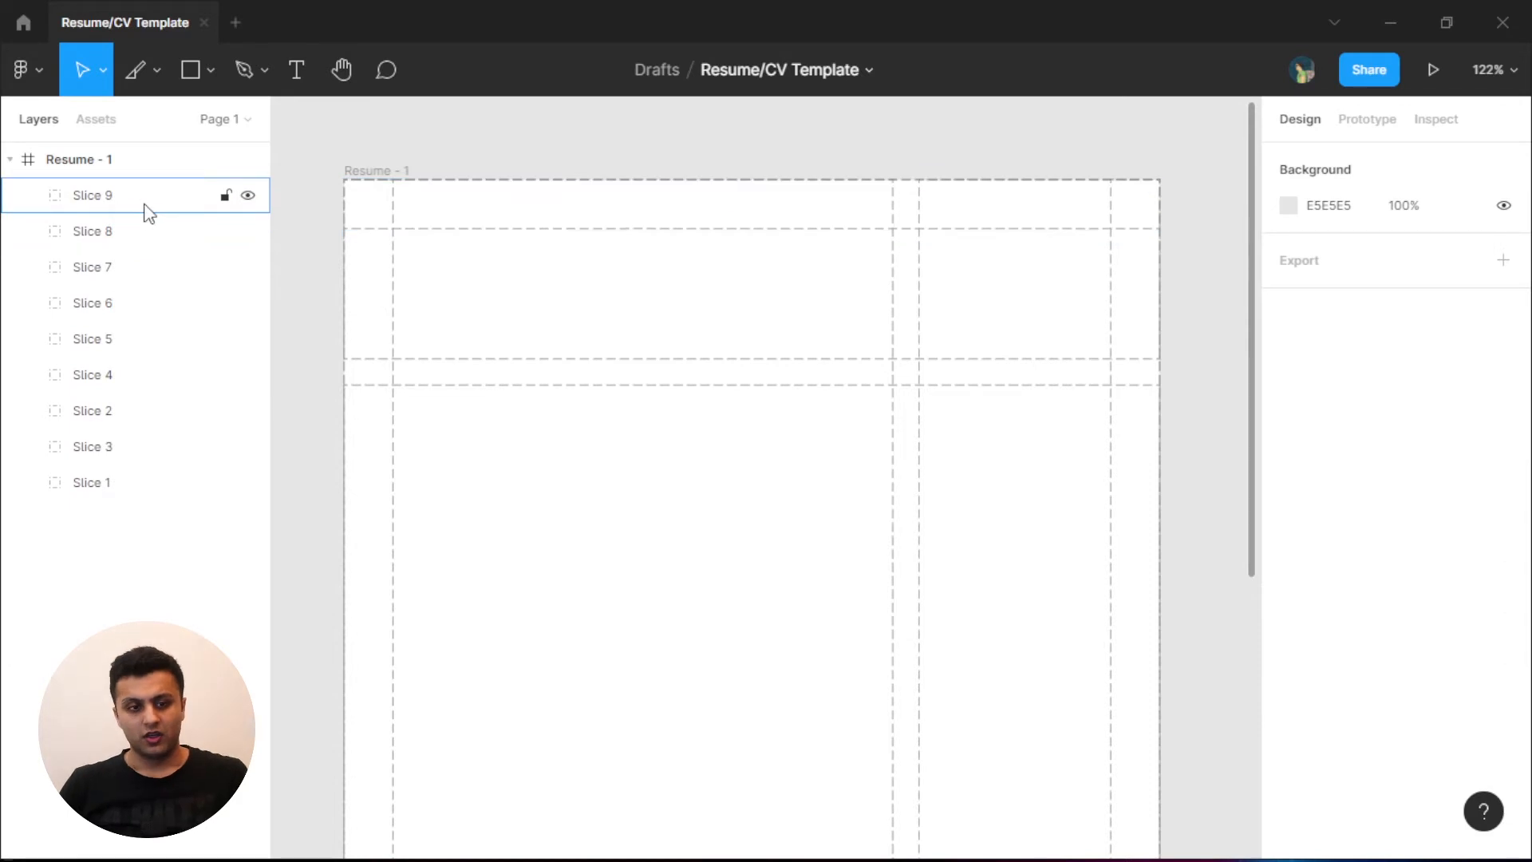
- Lock all nine guide slices, Slice 9 down to Slice 1
click(226, 196)
click(225, 232)
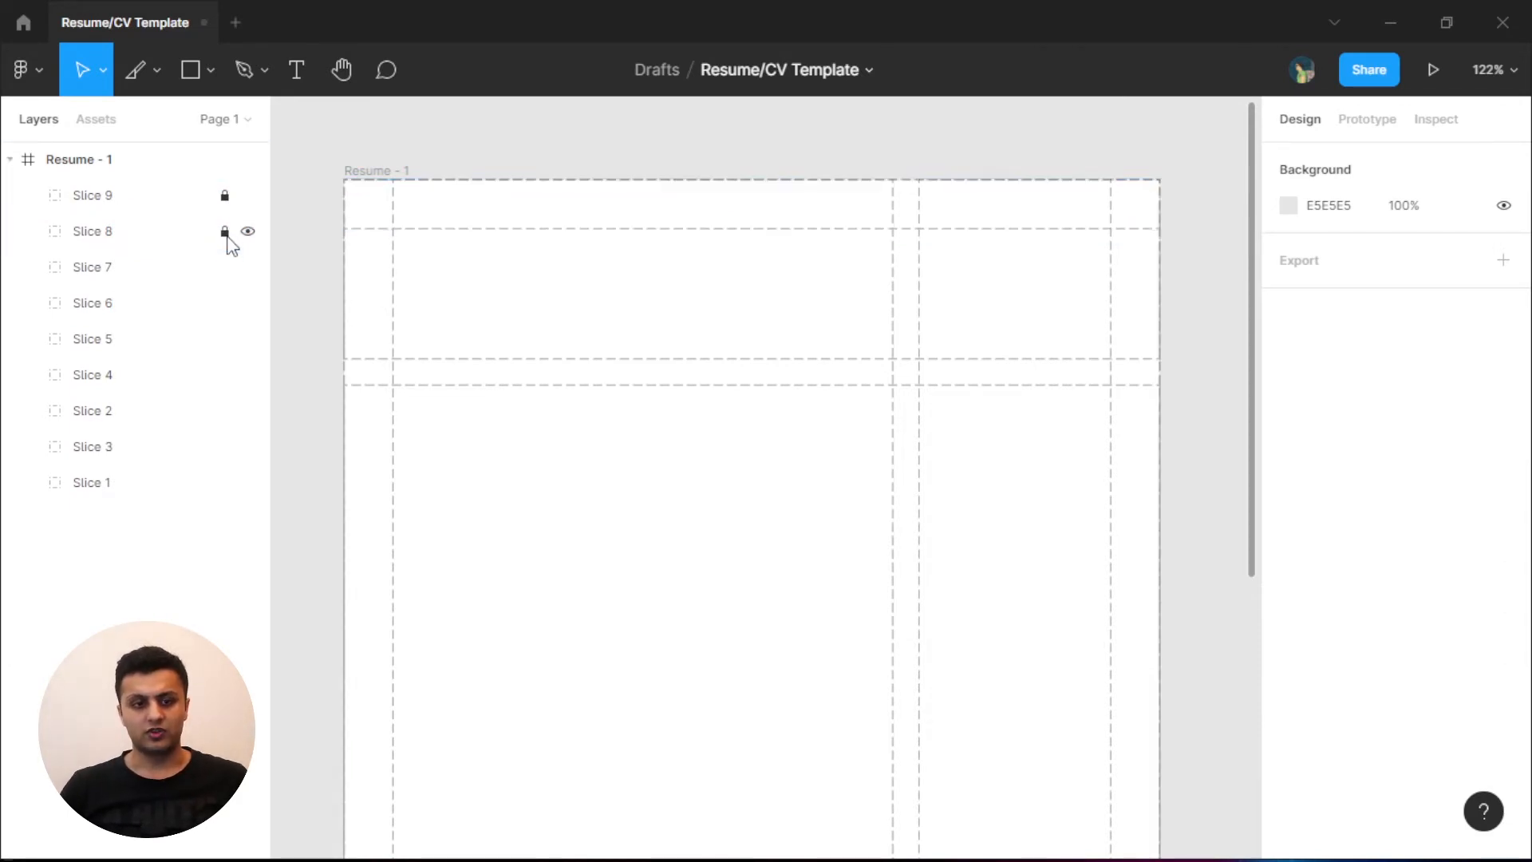
click(225, 268)
click(225, 304)
click(225, 340)
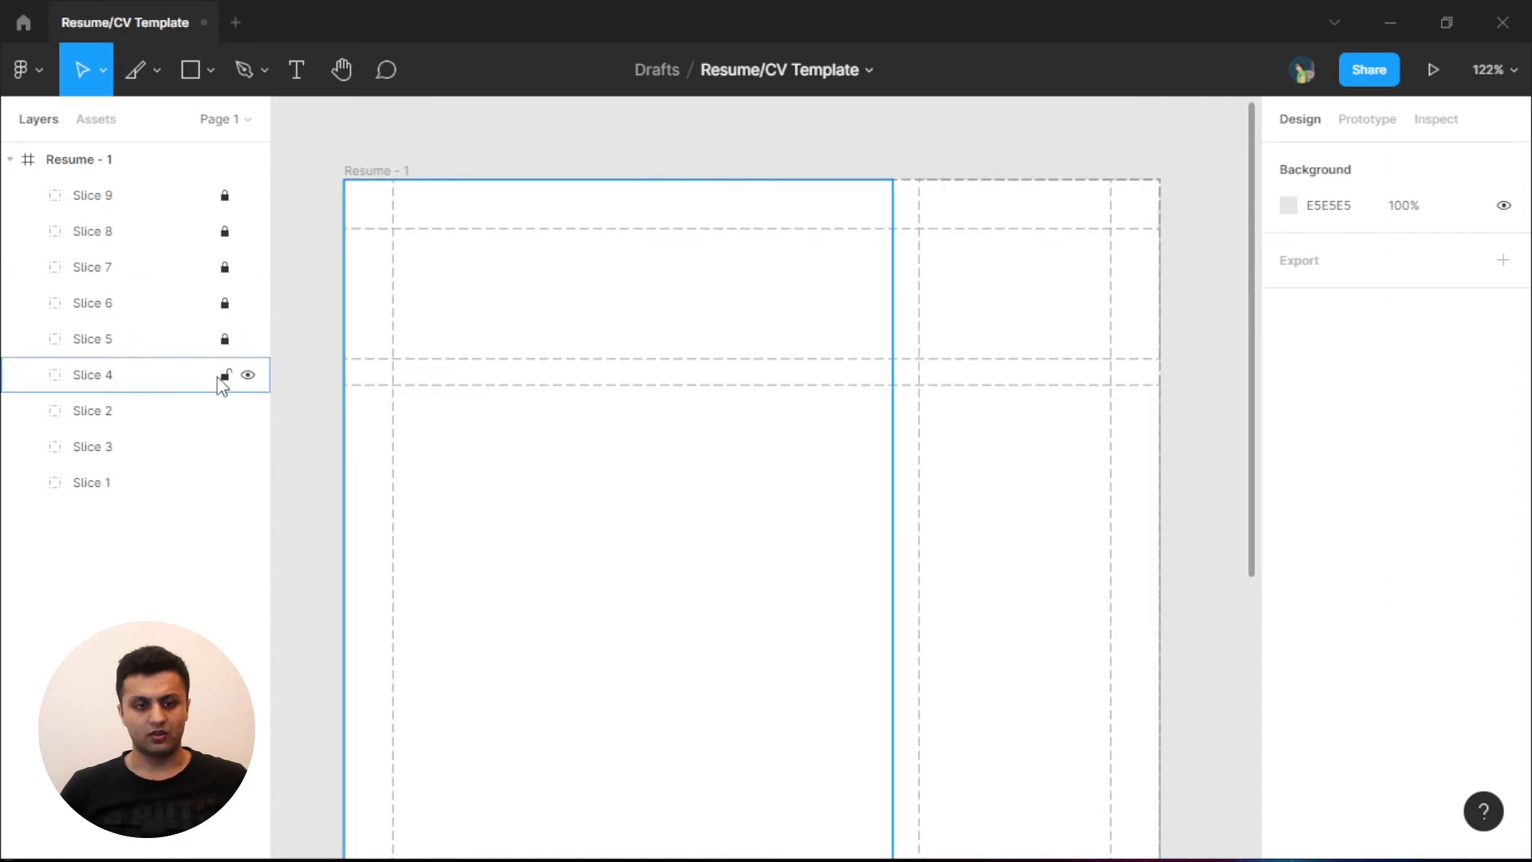
click(225, 376)
click(225, 411)
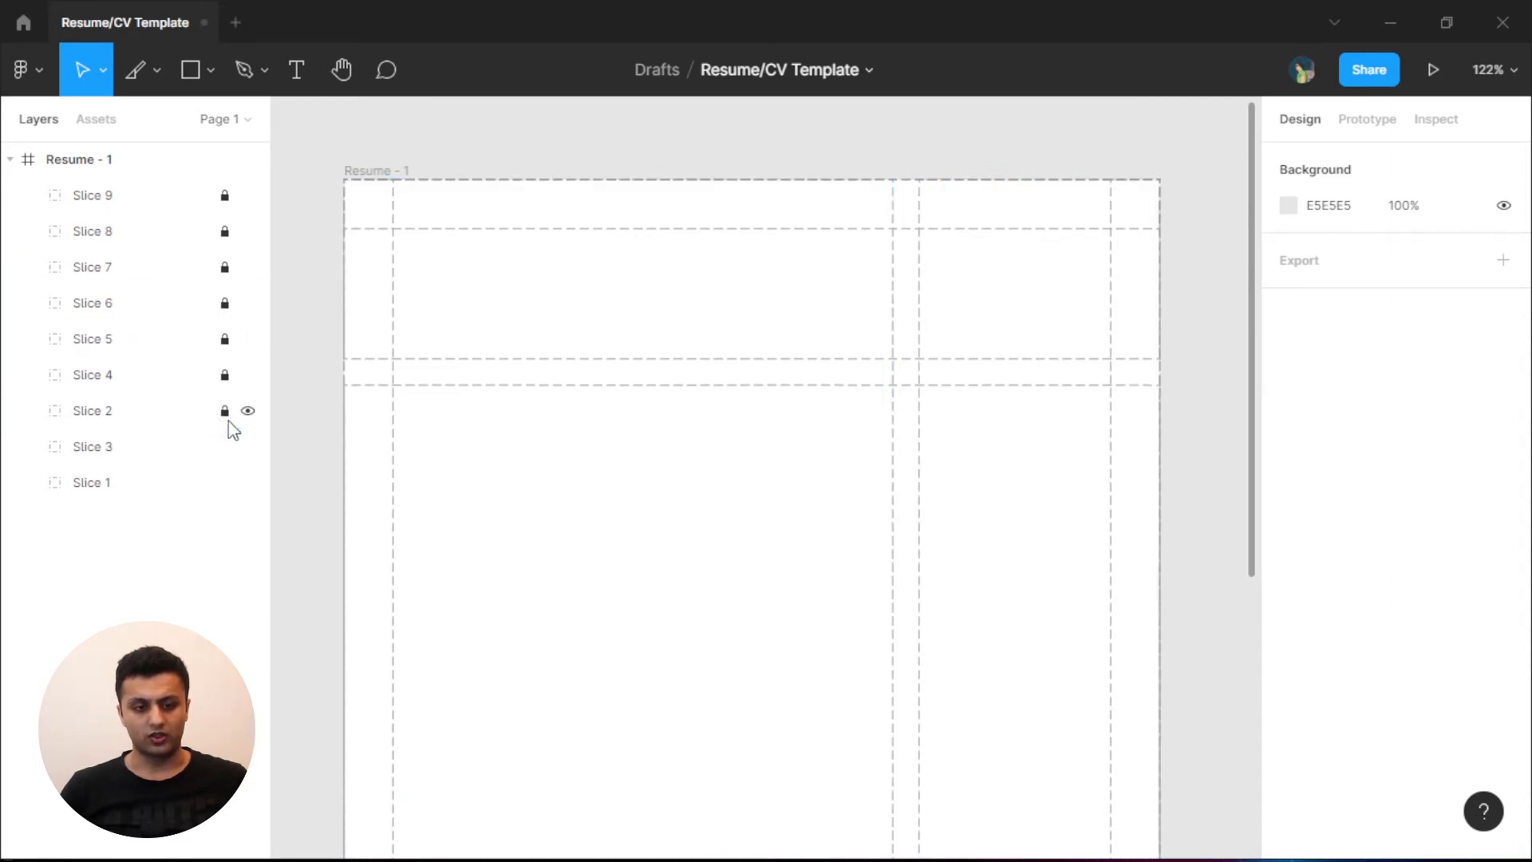
click(225, 448)
click(225, 483)
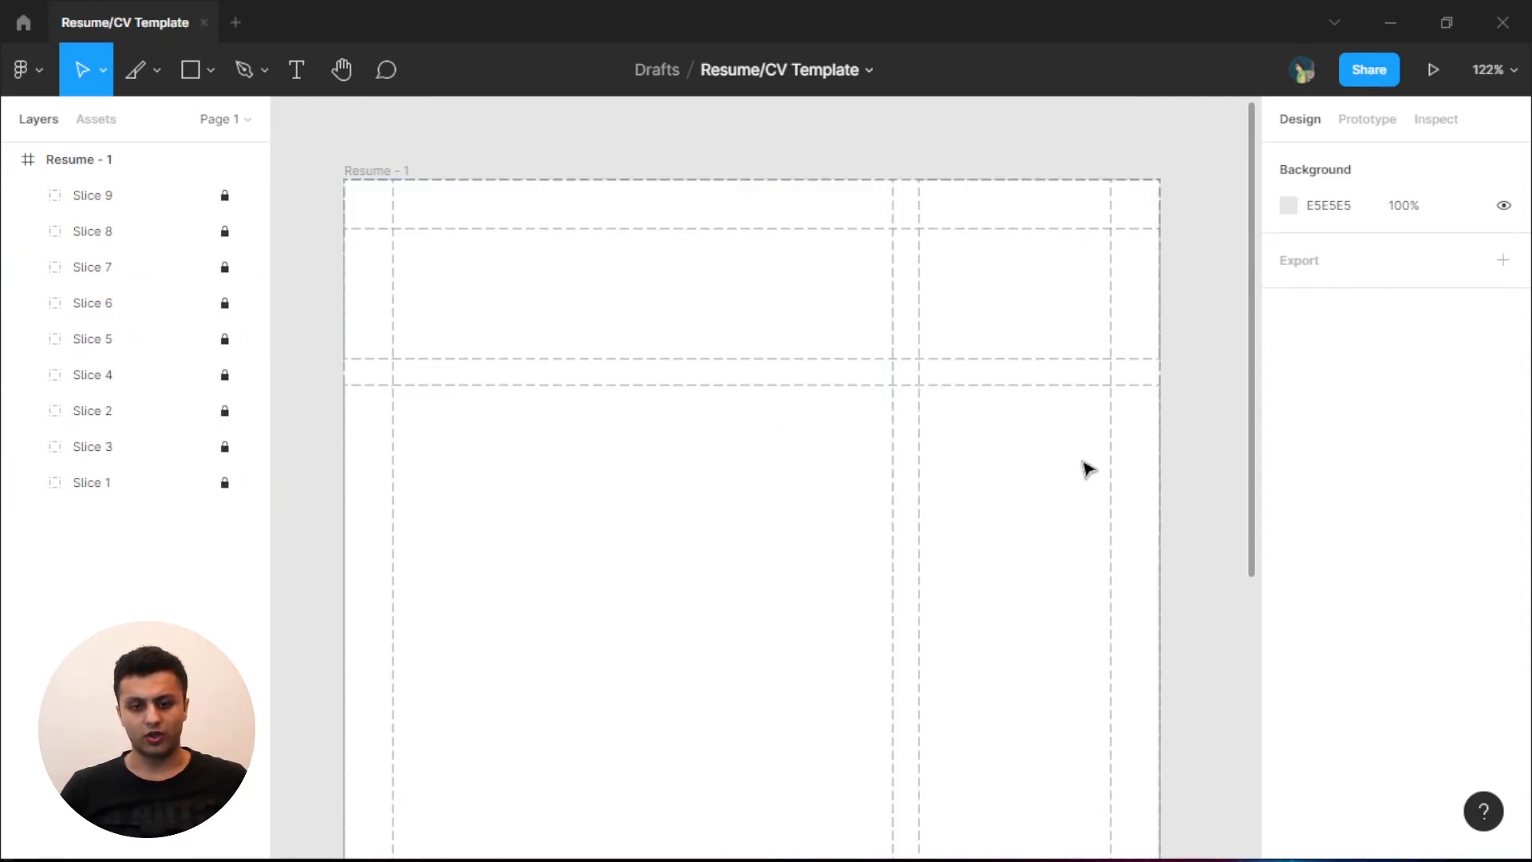
- Pan the canvas to bring the top of the Resume - 1 frame into view
scroll(1084, 465, down, 3)
drag(1116, 416, 1142, 492)
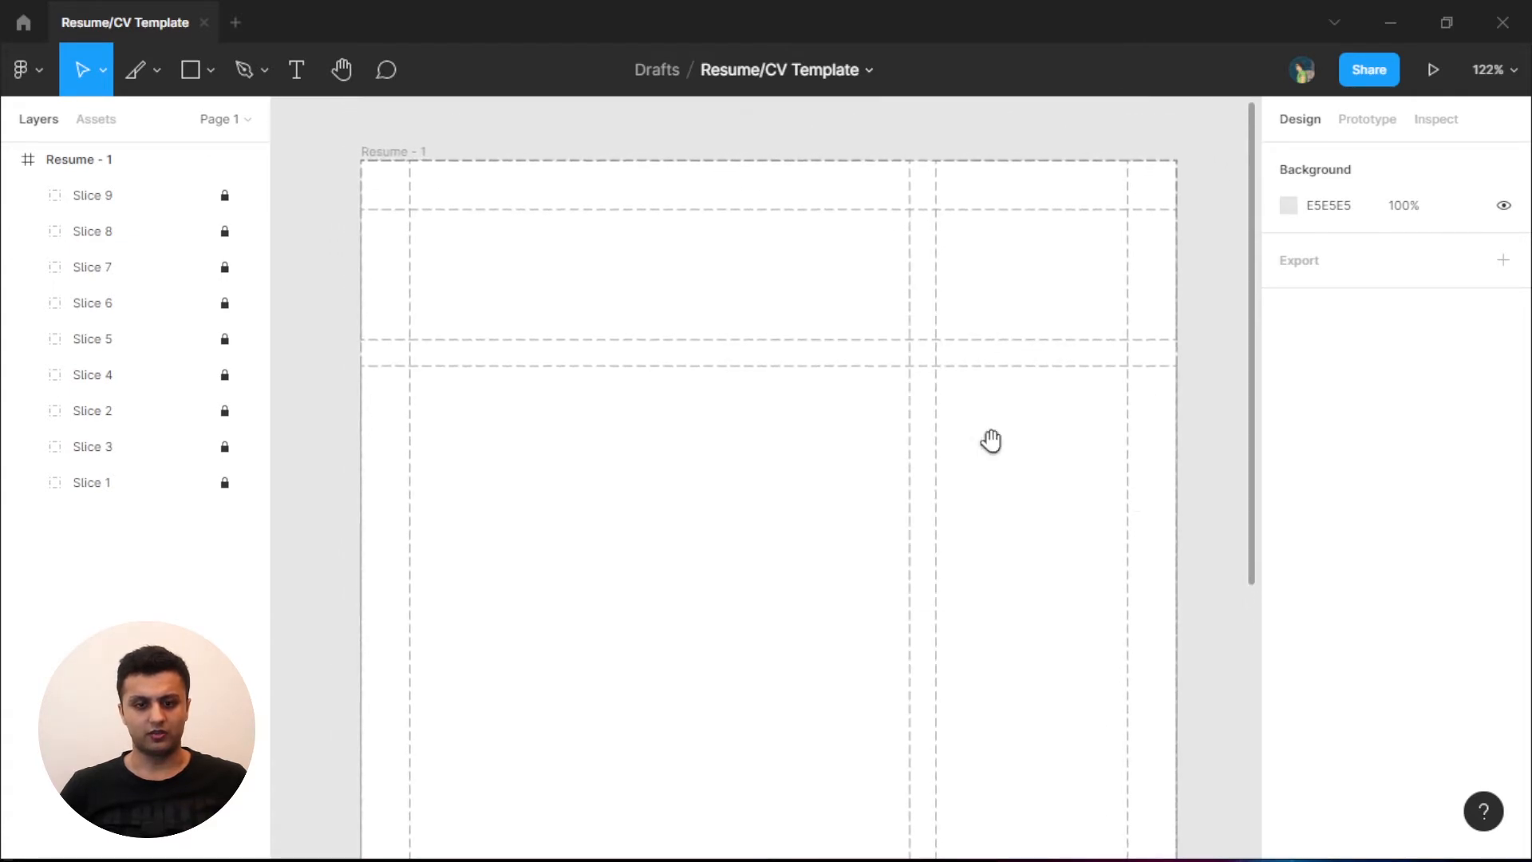
drag(364, 231, 786, 486)
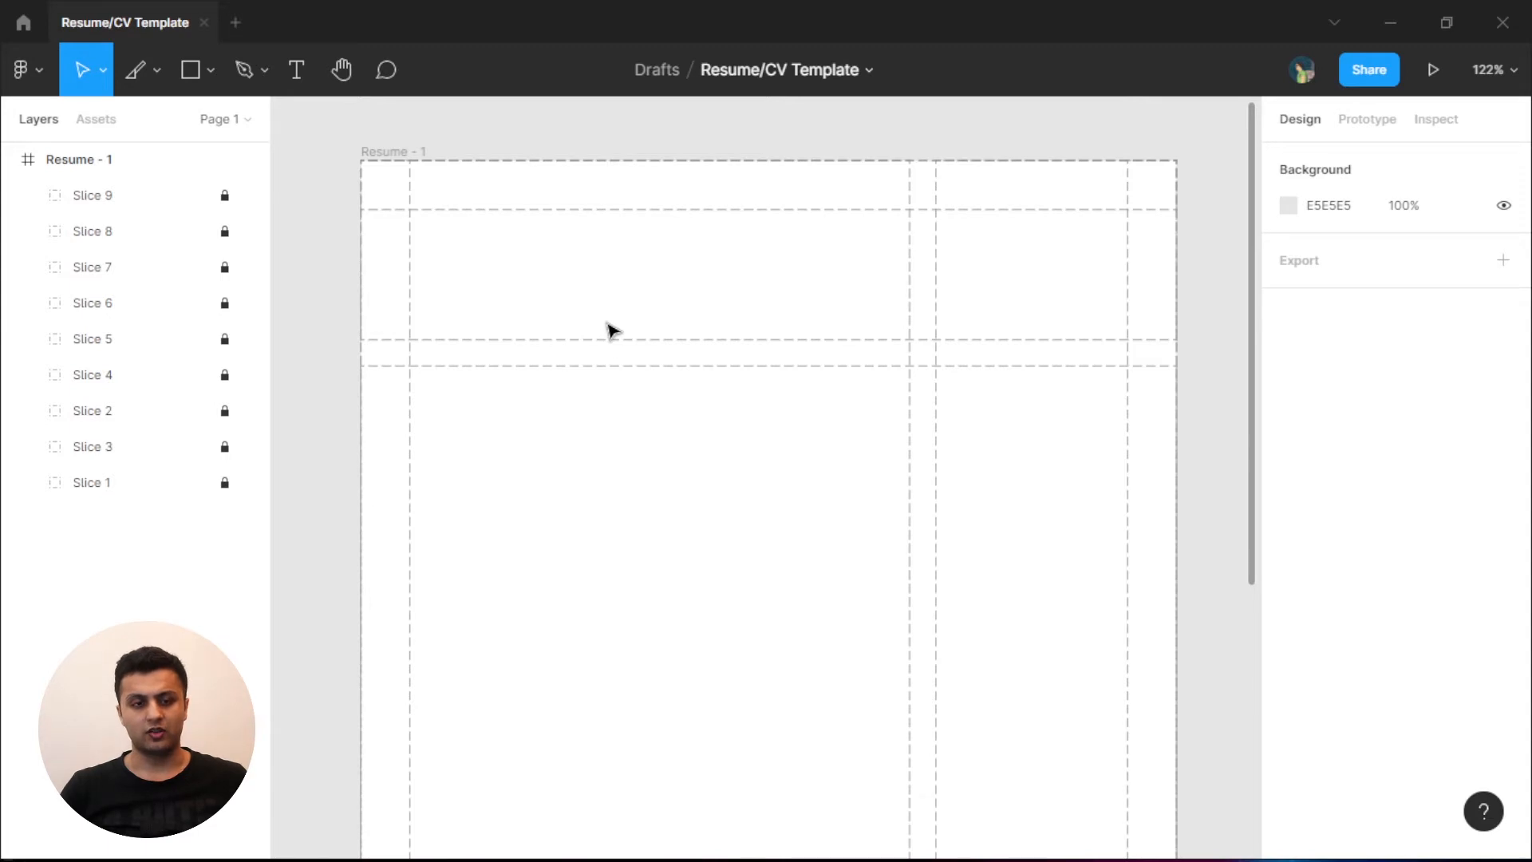
- Add the person's name at the header's top-left in 24 pt Overlock Black and duplicate it beneath
key(t)
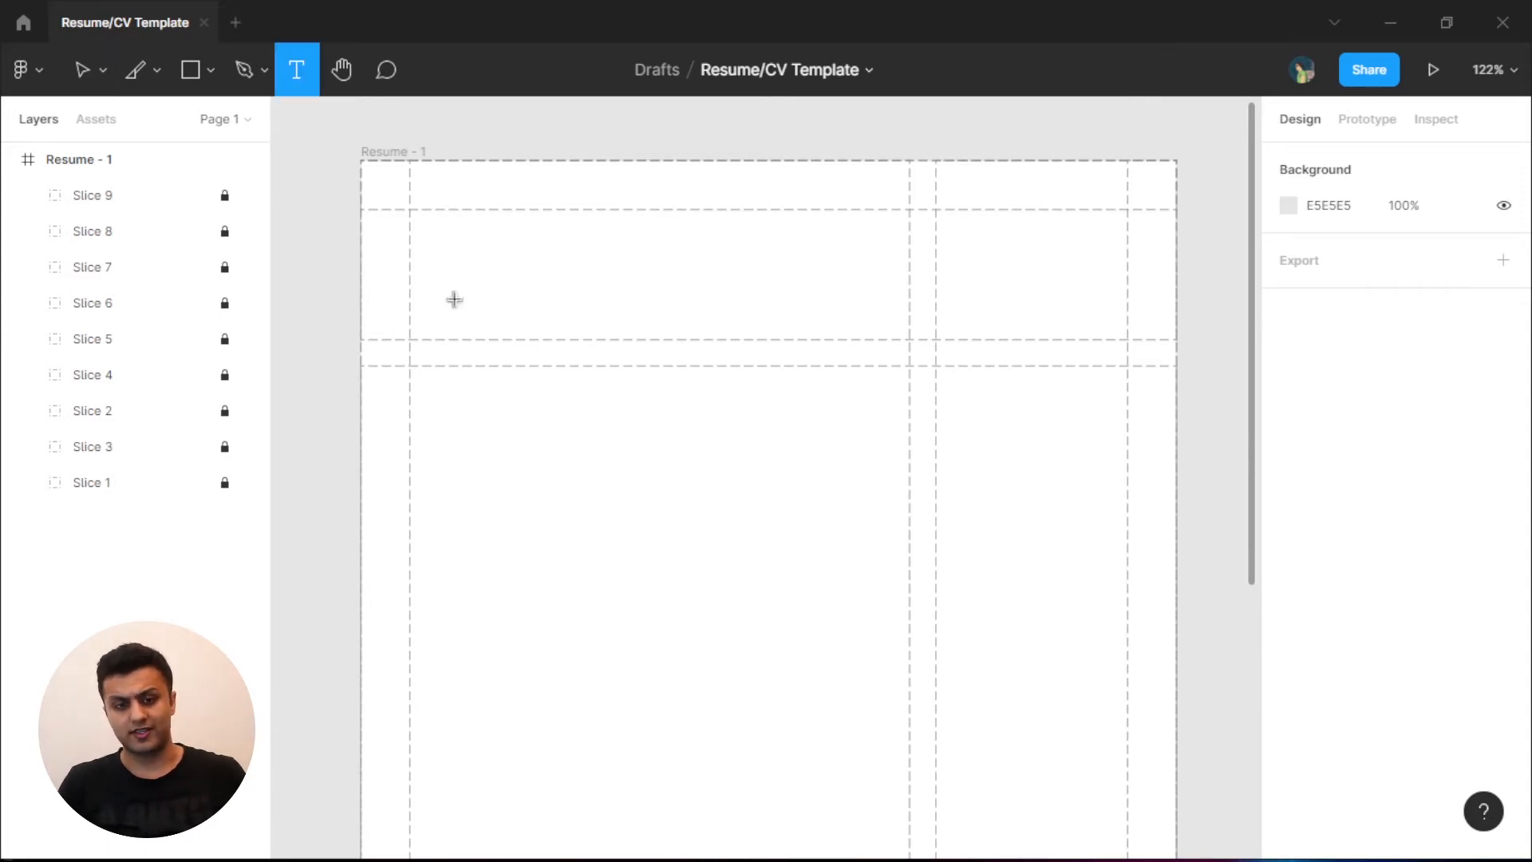
click(443, 237)
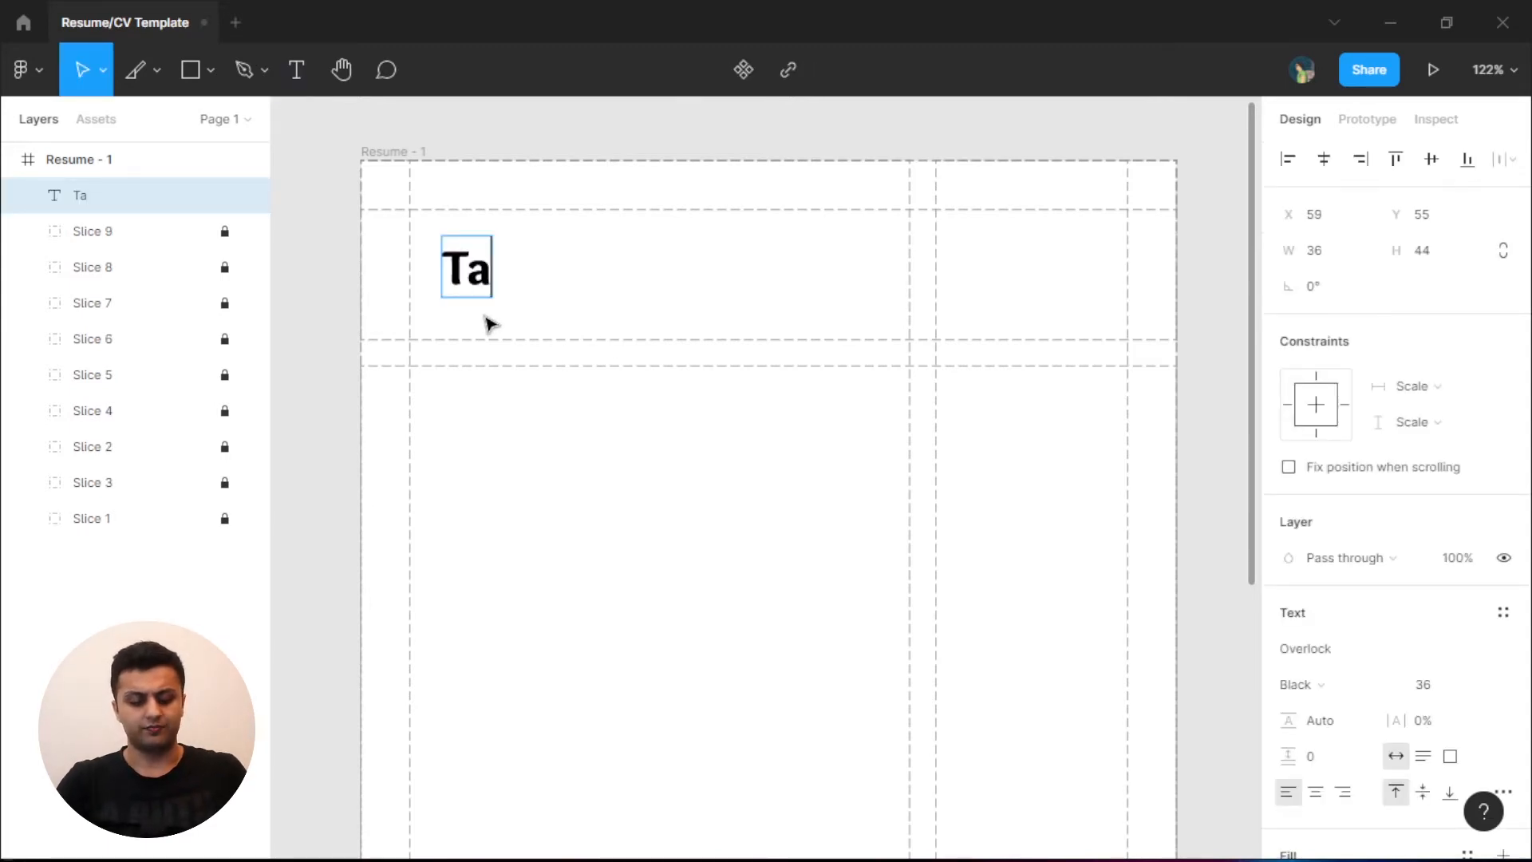
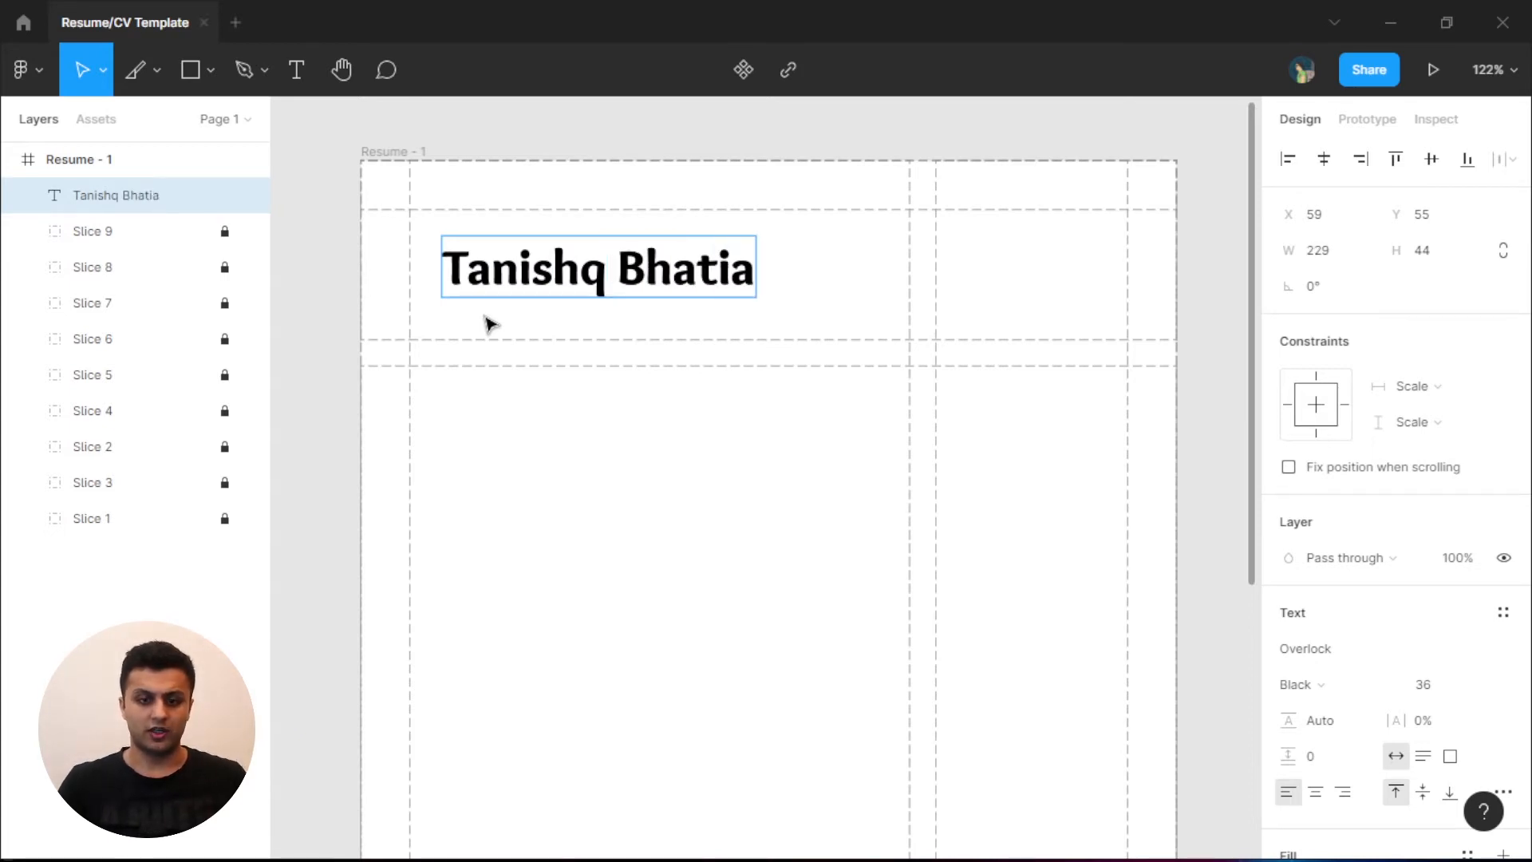
key(Escape)
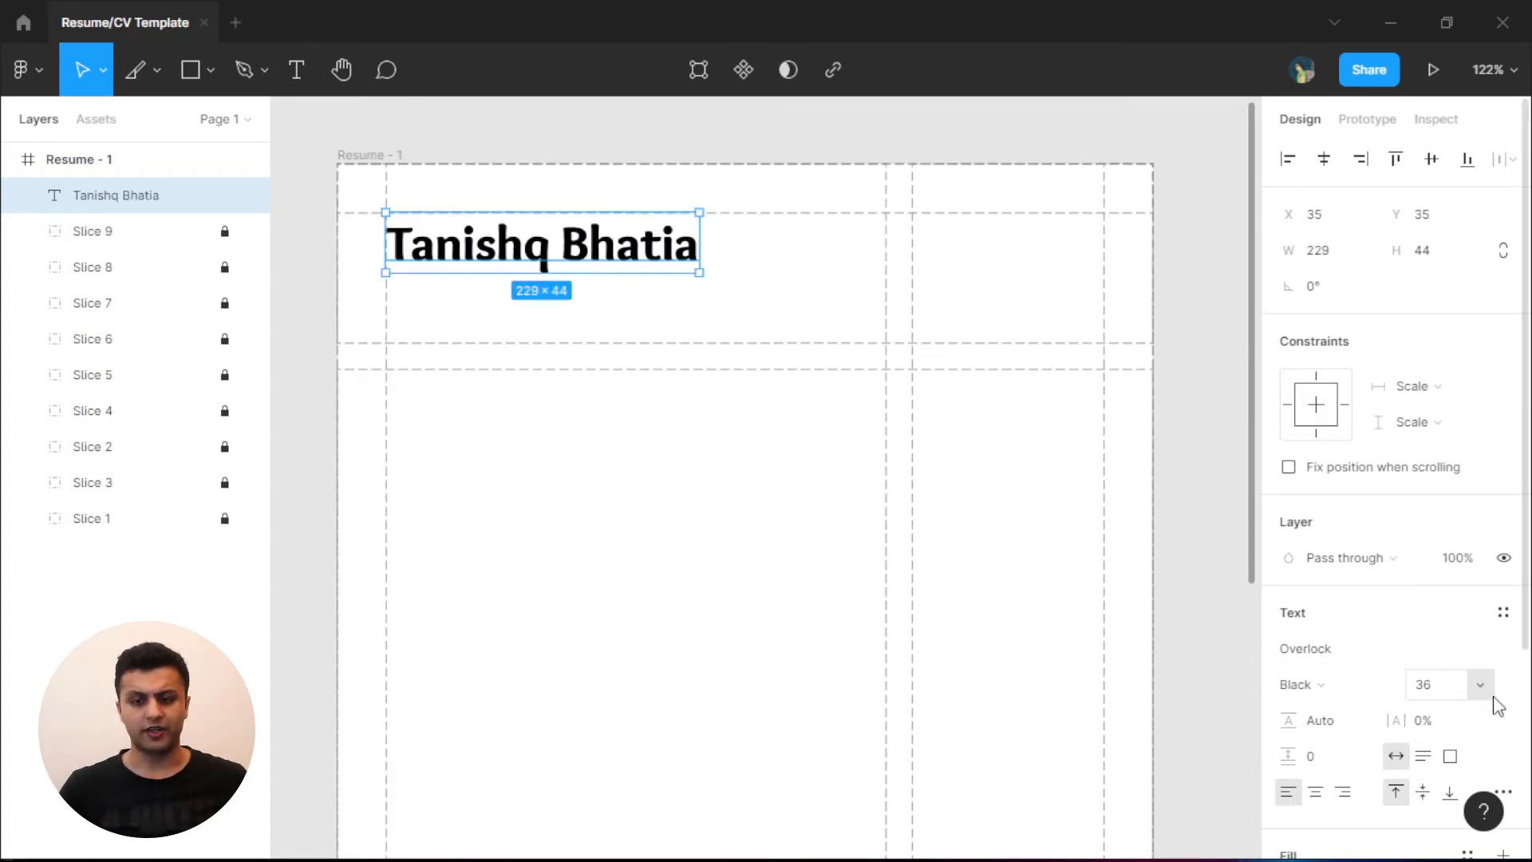
click(1494, 683)
click(1459, 638)
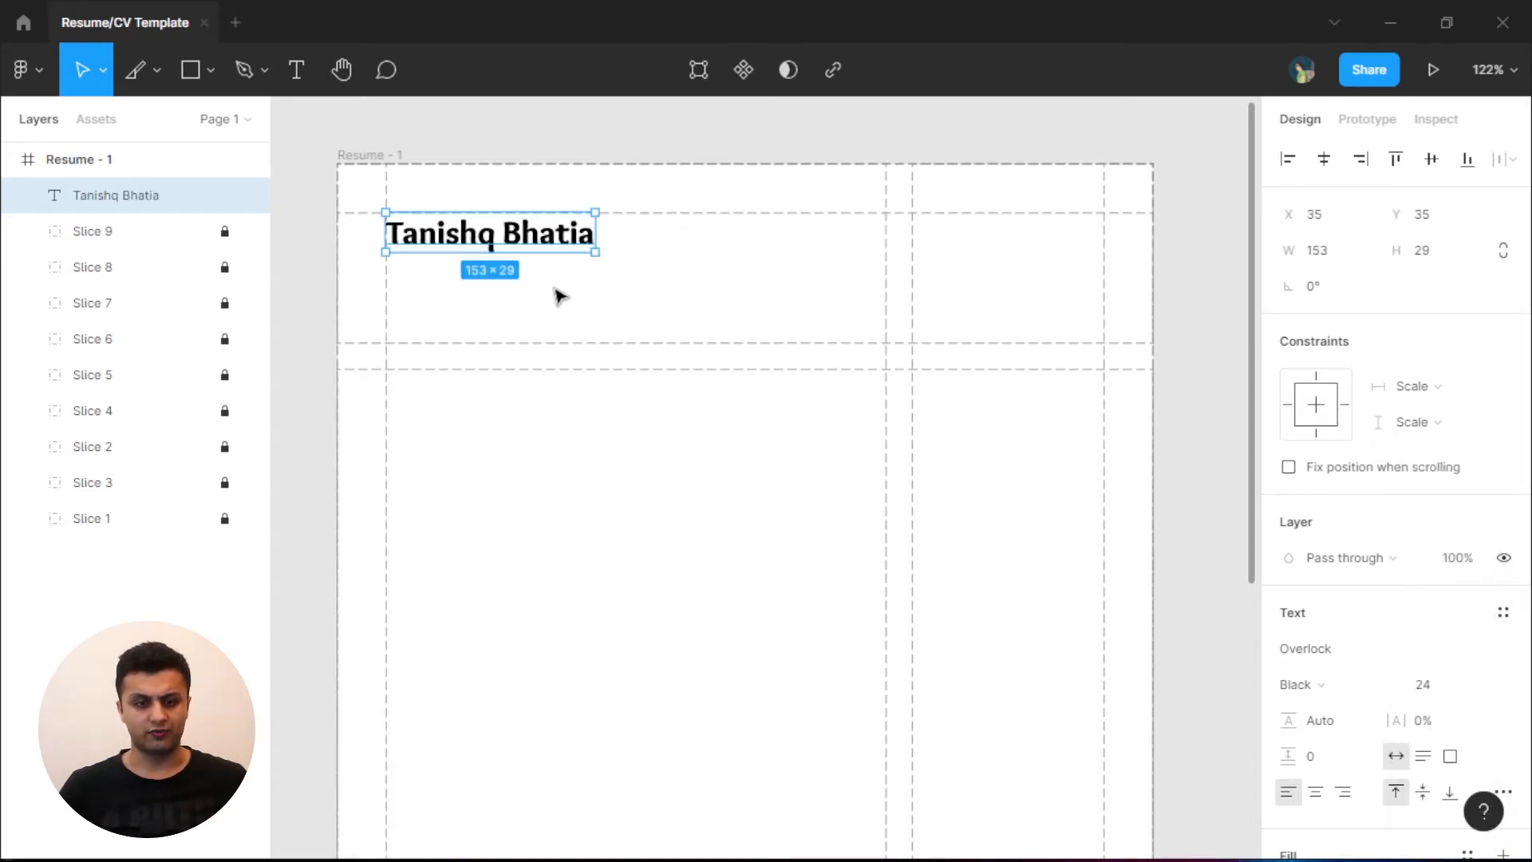
alt+drag(537, 239, 548, 280)
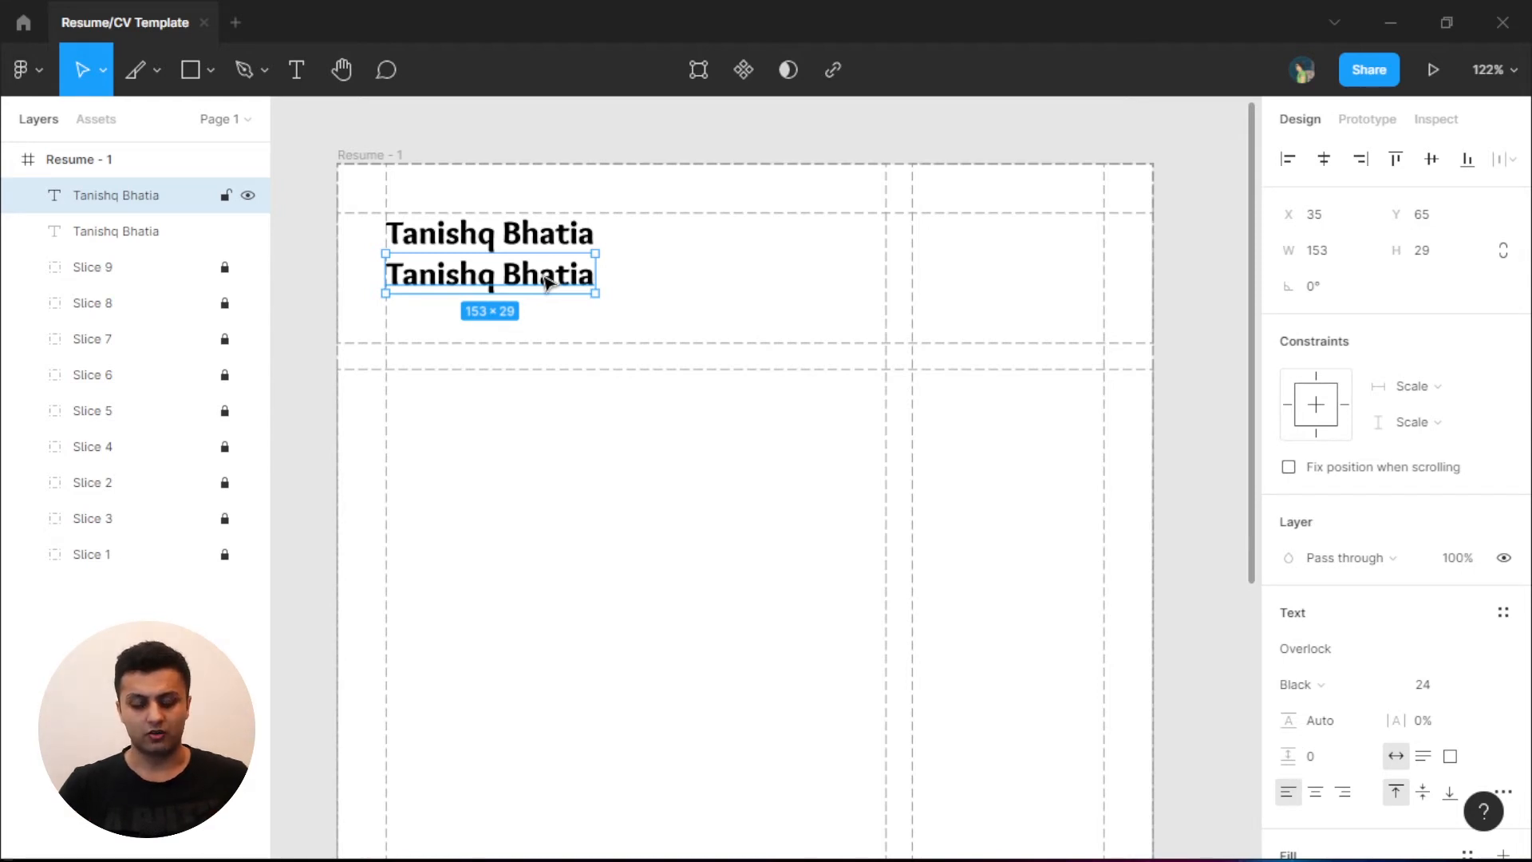
- Turn the copy into a 'Product Designer' subtitle in 14 pt Montserrat Light, then copy the name into the body
key(p)
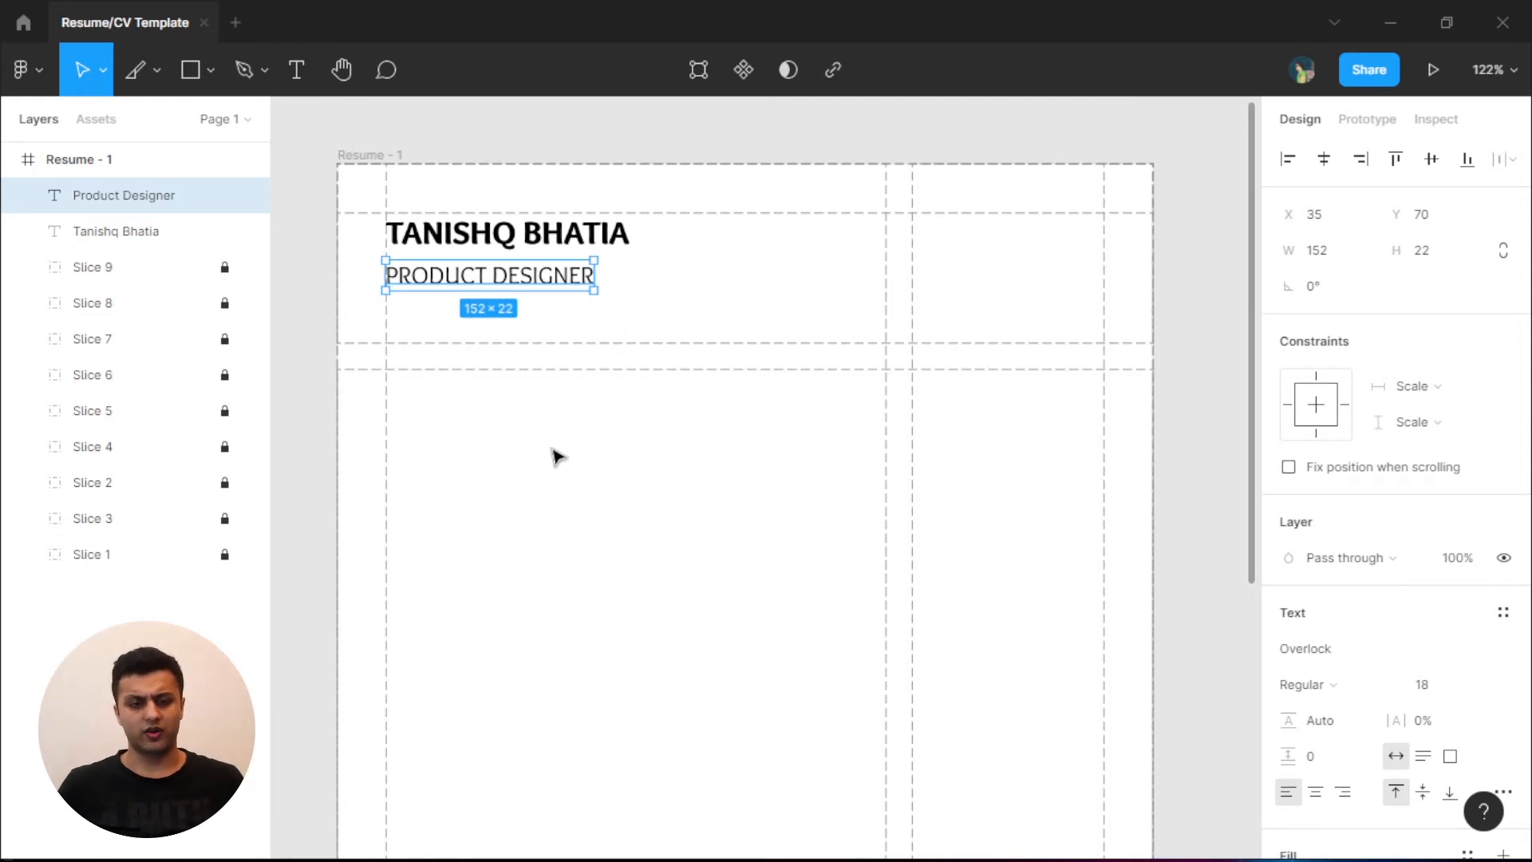
scroll(1351, 376, down, 4)
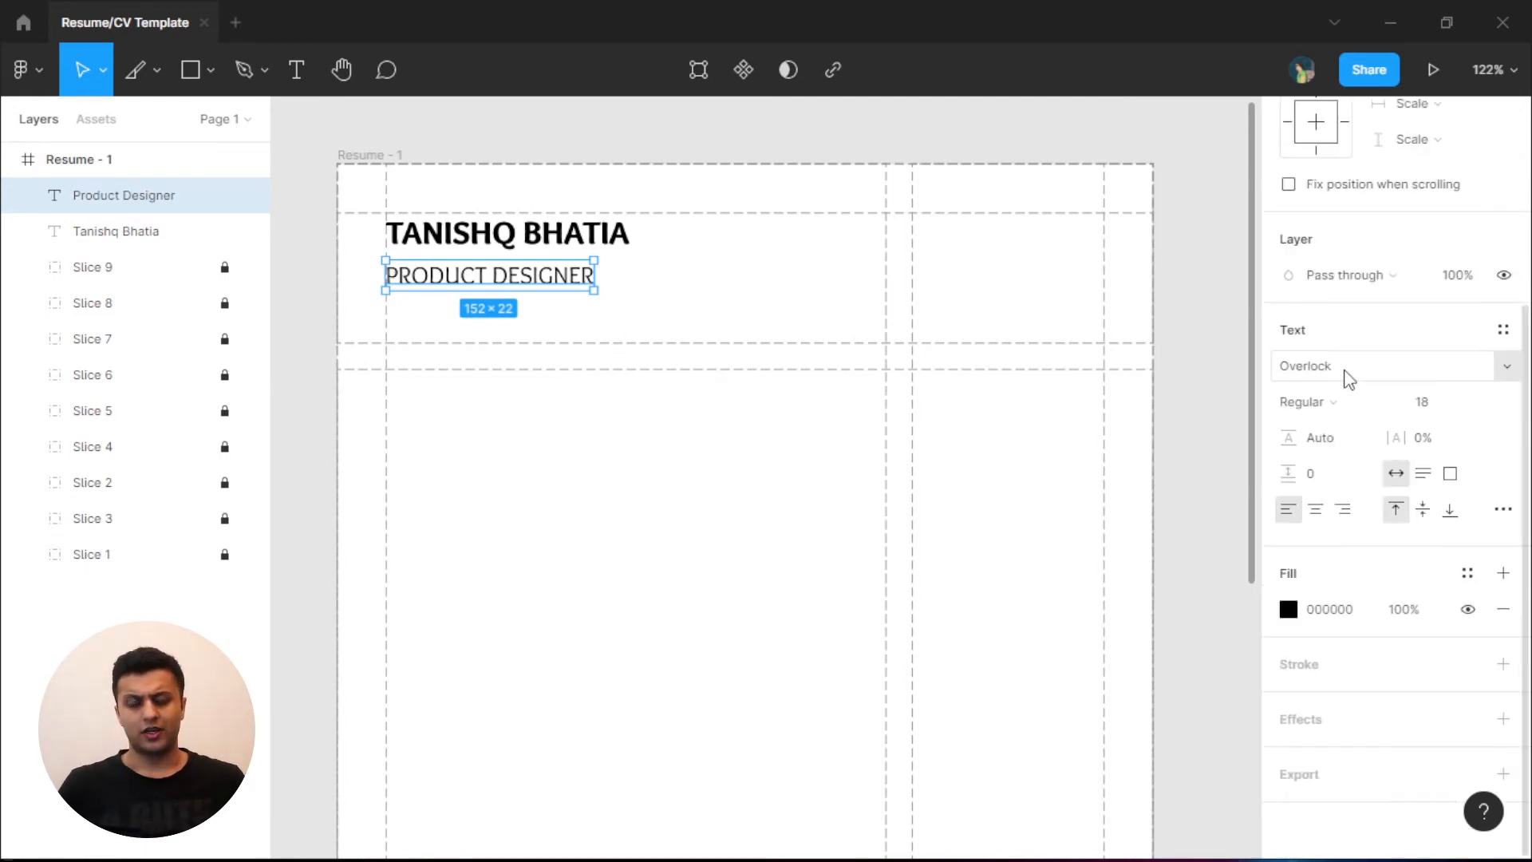
click(1345, 369)
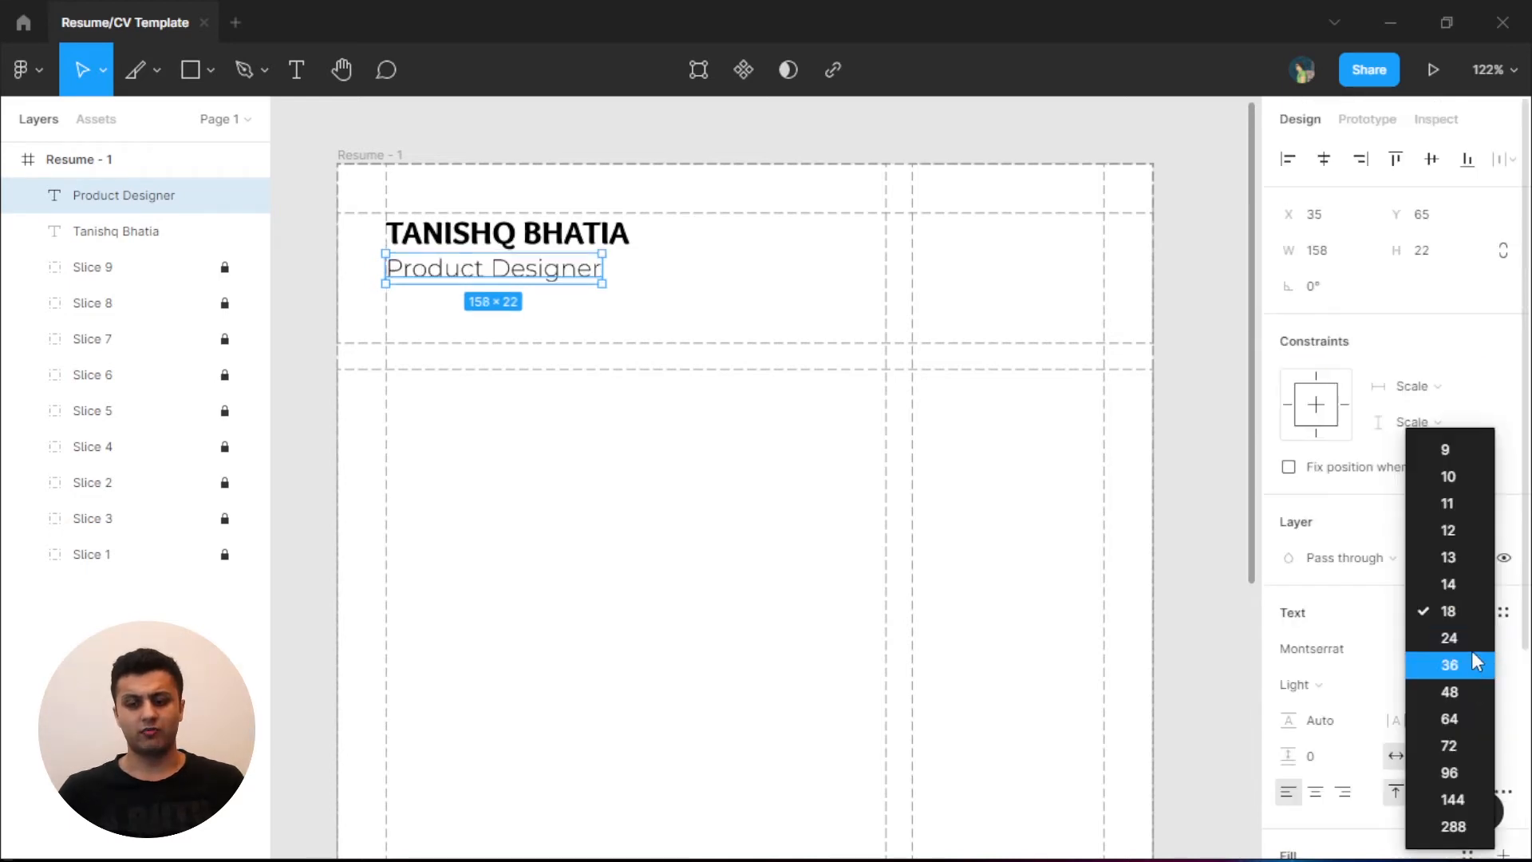
click(1462, 577)
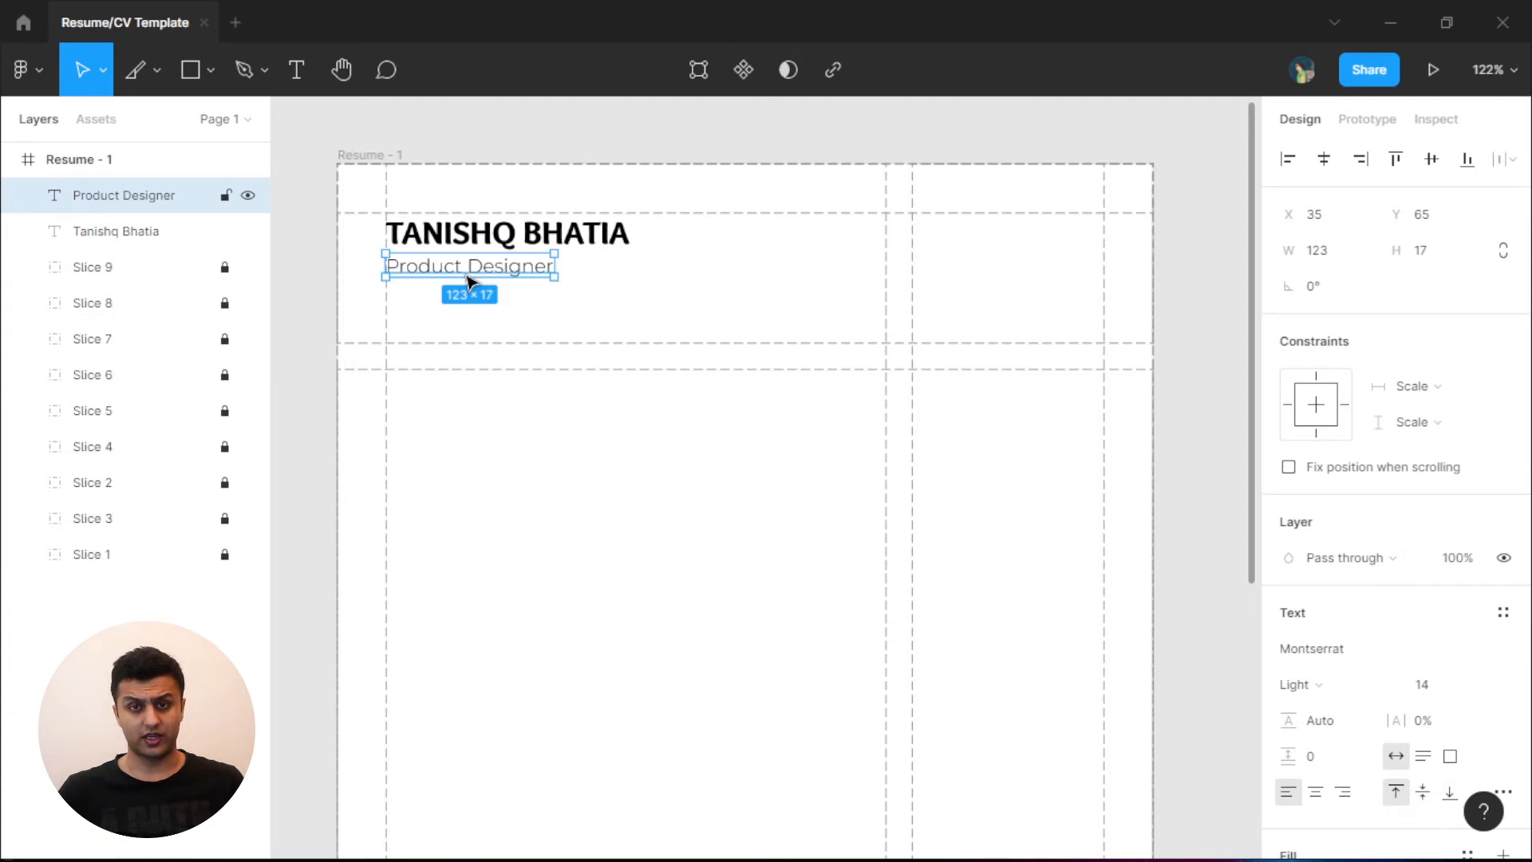
click(528, 307)
drag(649, 332, 675, 338)
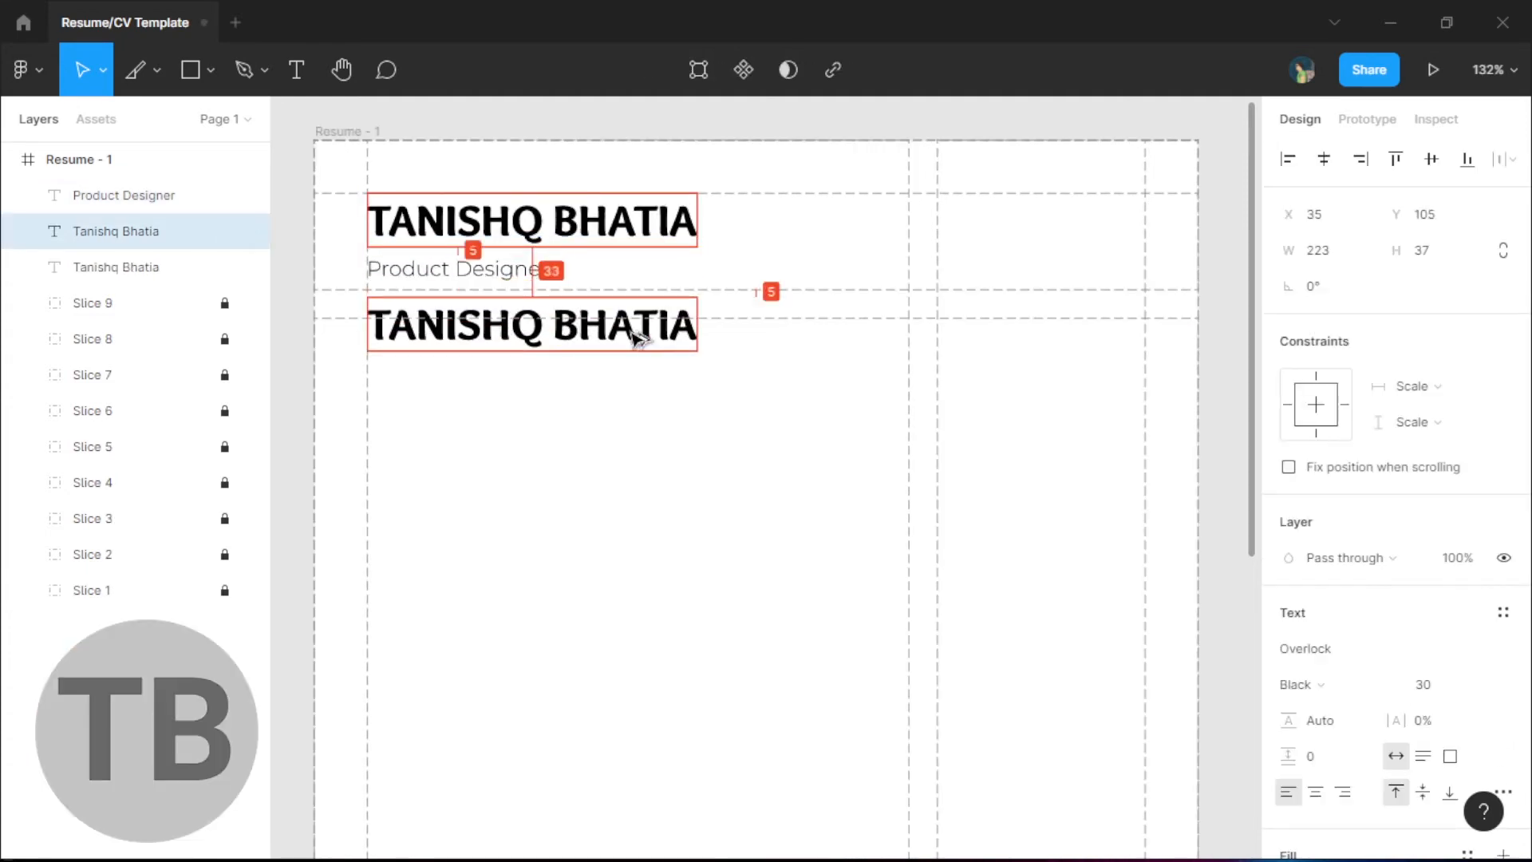
drag(633, 332, 637, 358)
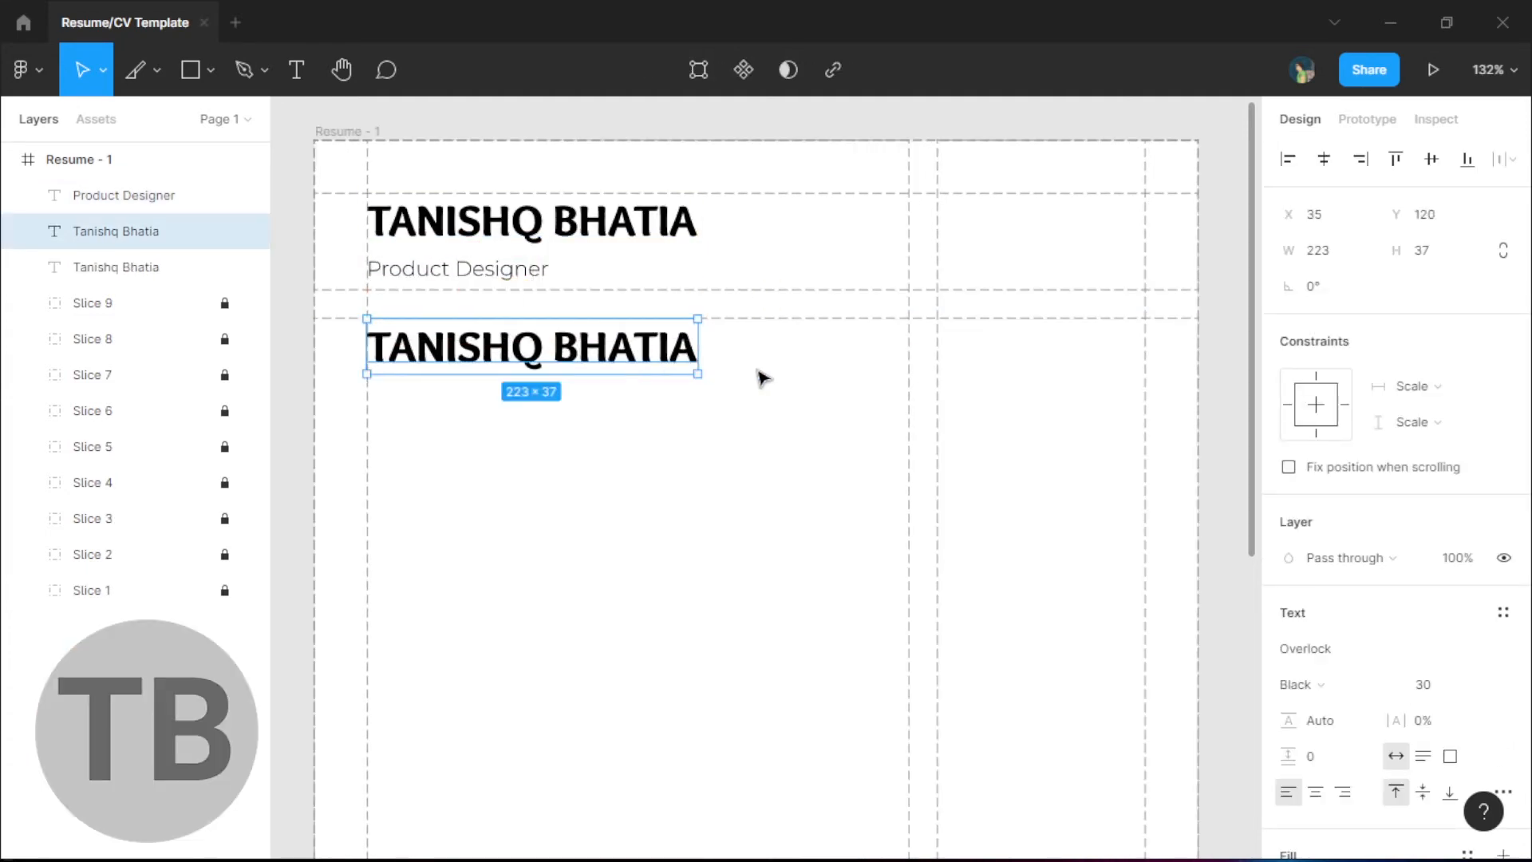
- Replace the copied name text with 'Employment' at size 18
double_click(574, 346)
text(Employment)
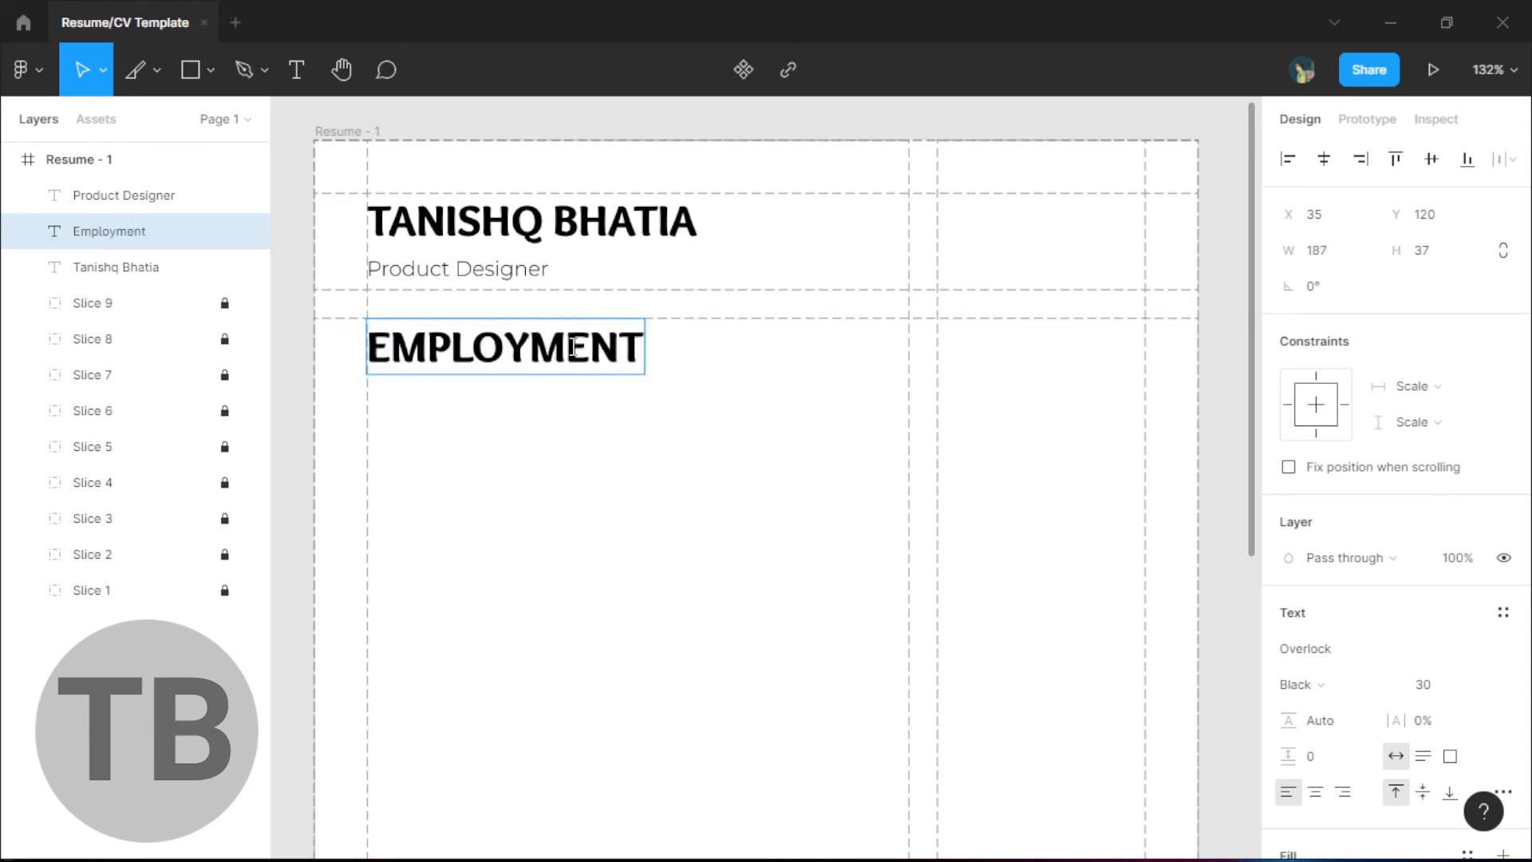
key(Escape)
click(1473, 696)
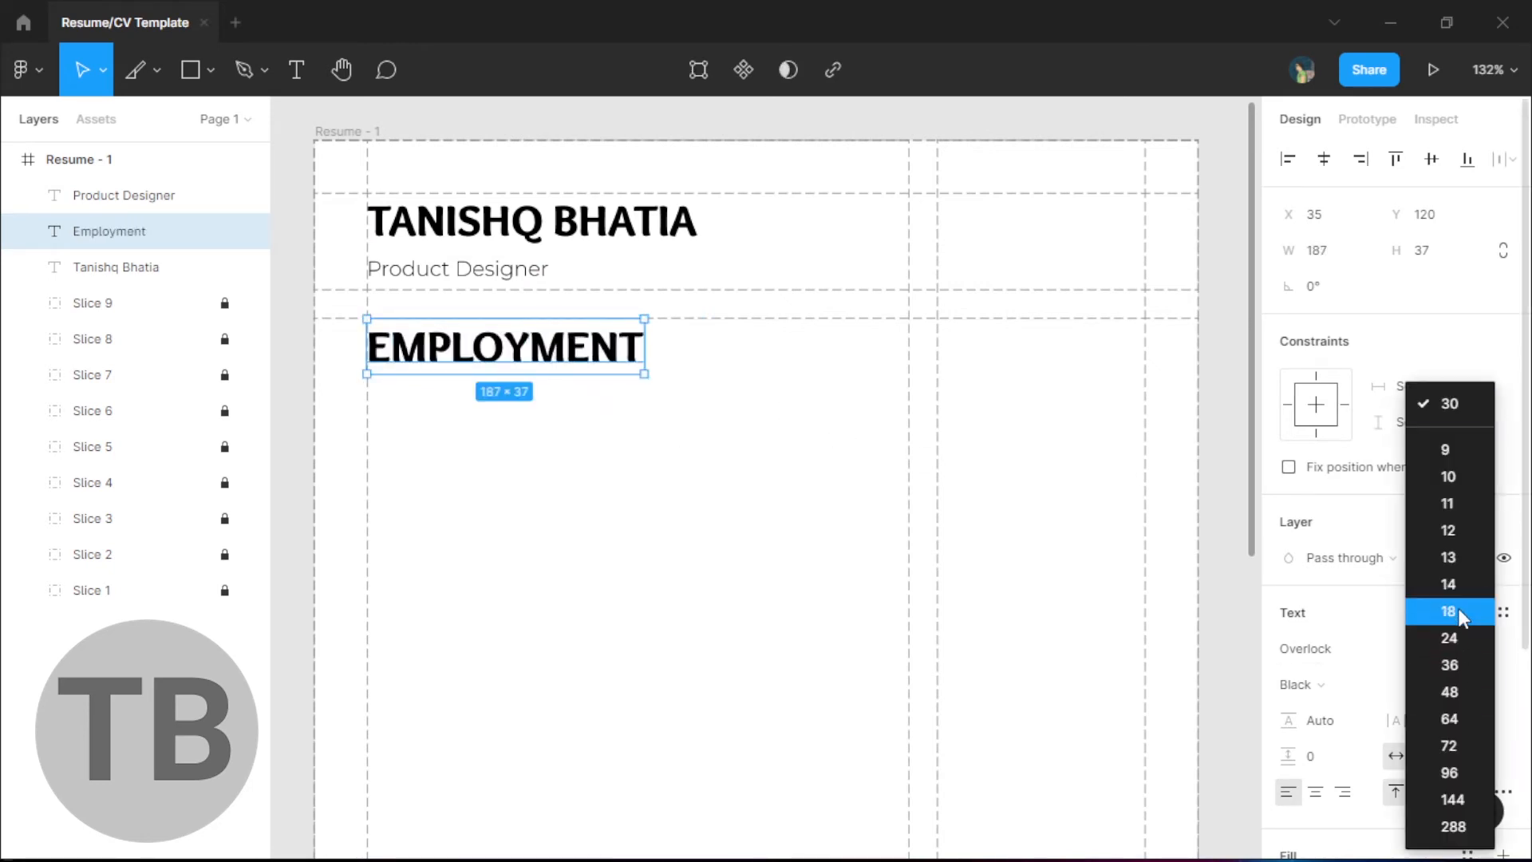
click(1423, 608)
click(625, 397)
- Extend the heading to read 'EMPLOYMENT ( TOTAL INDUSTRY EXP. : 2+ YEARS )'
click(485, 350)
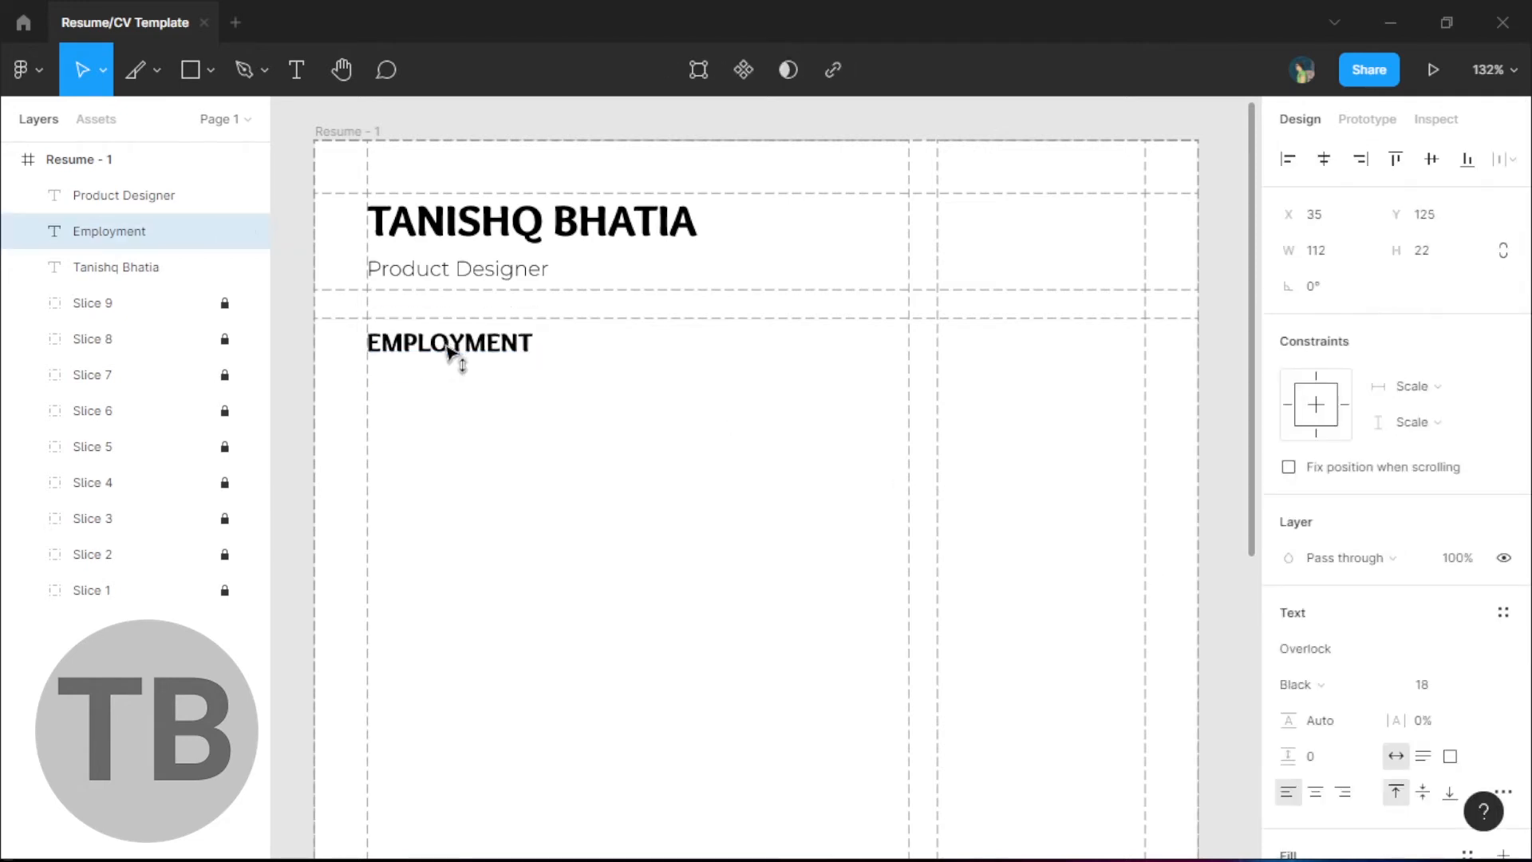
double_click(485, 347)
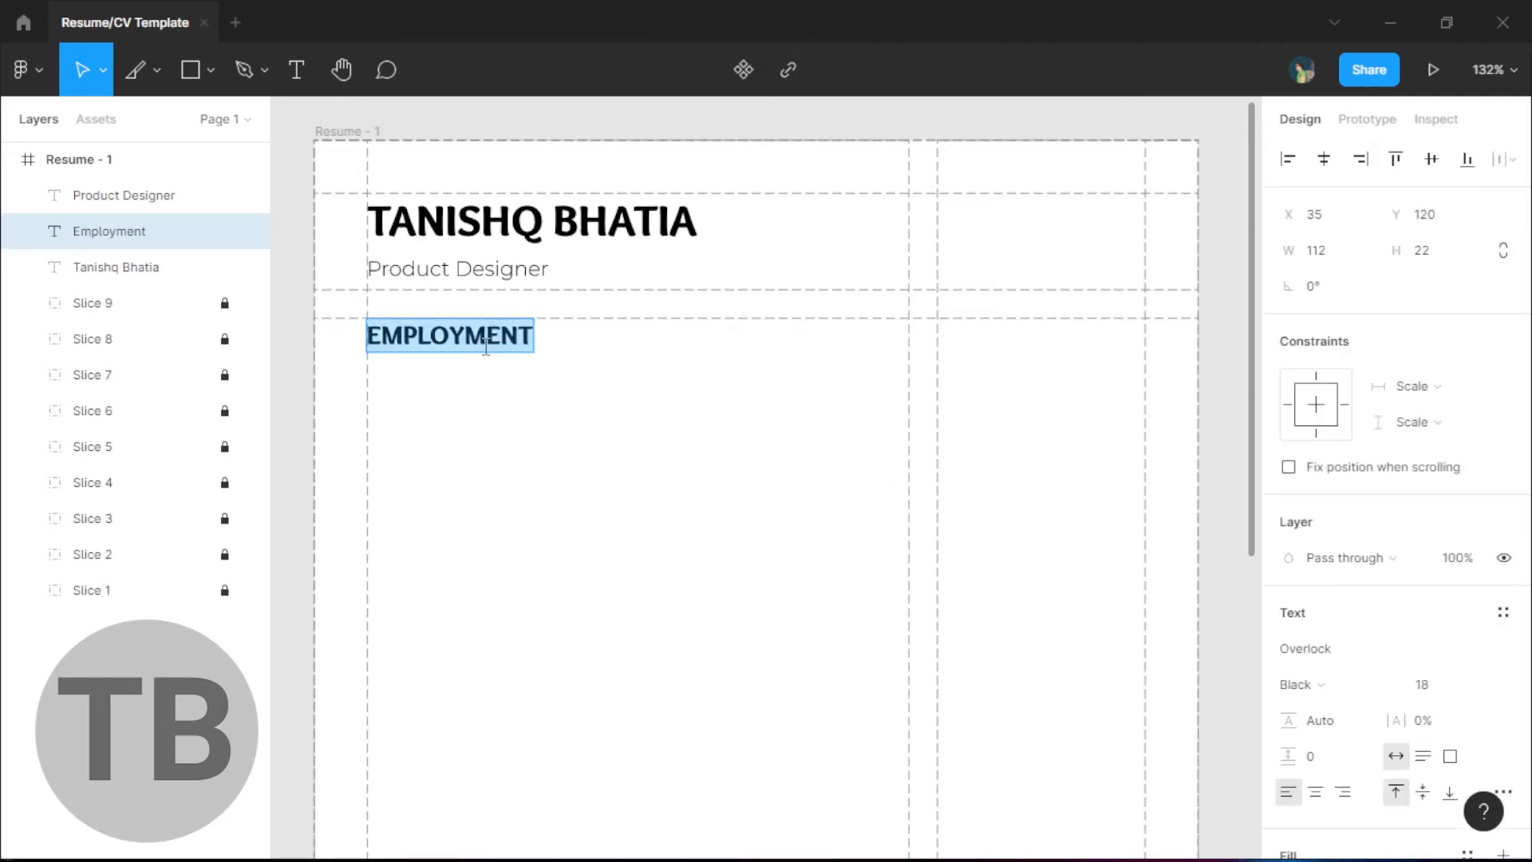
key(Right)
text(()
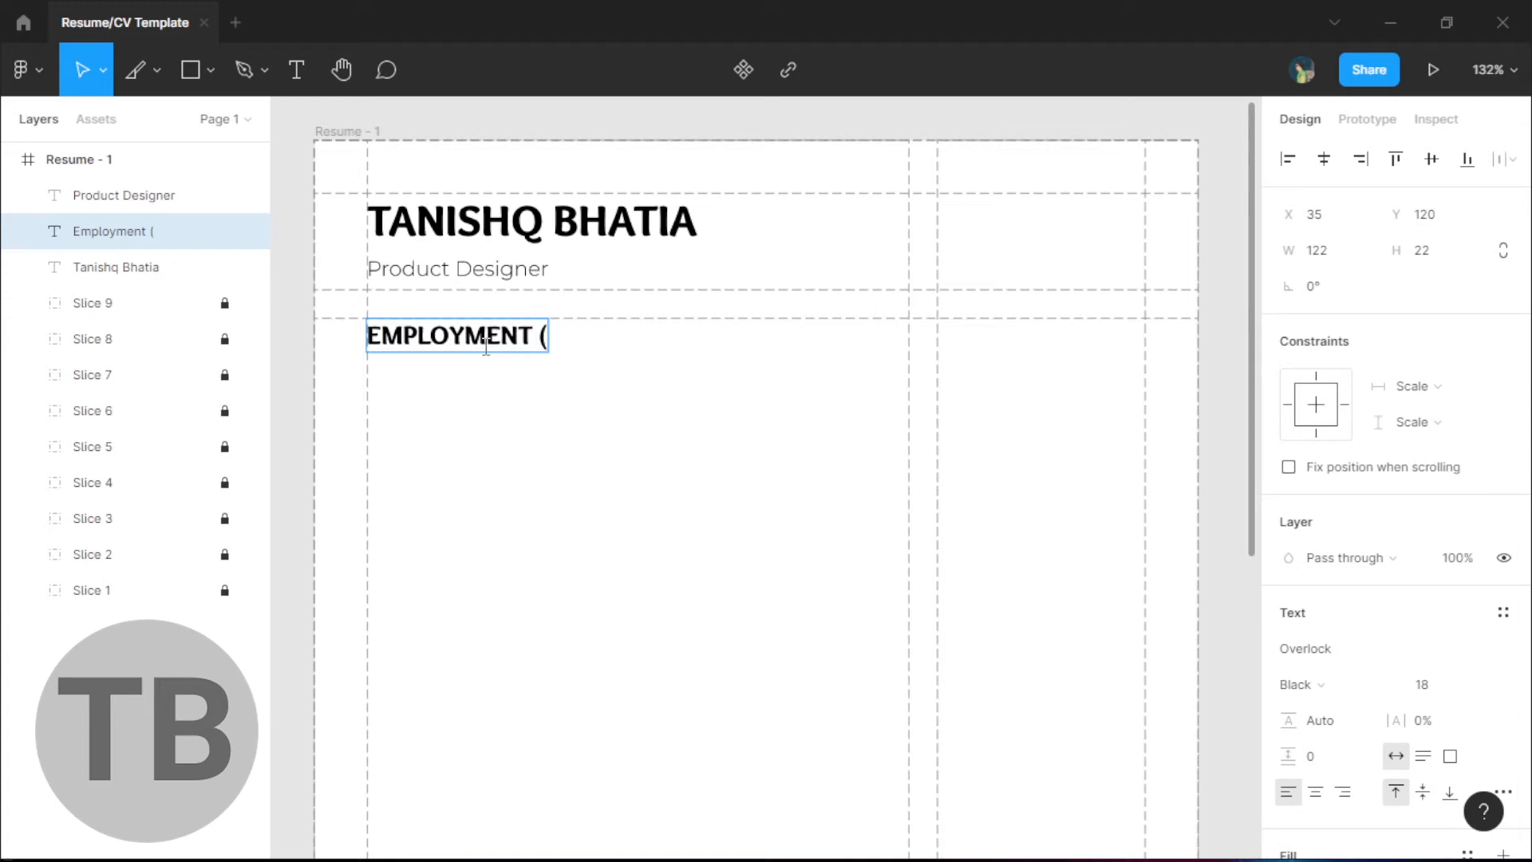
text( TOTAL )
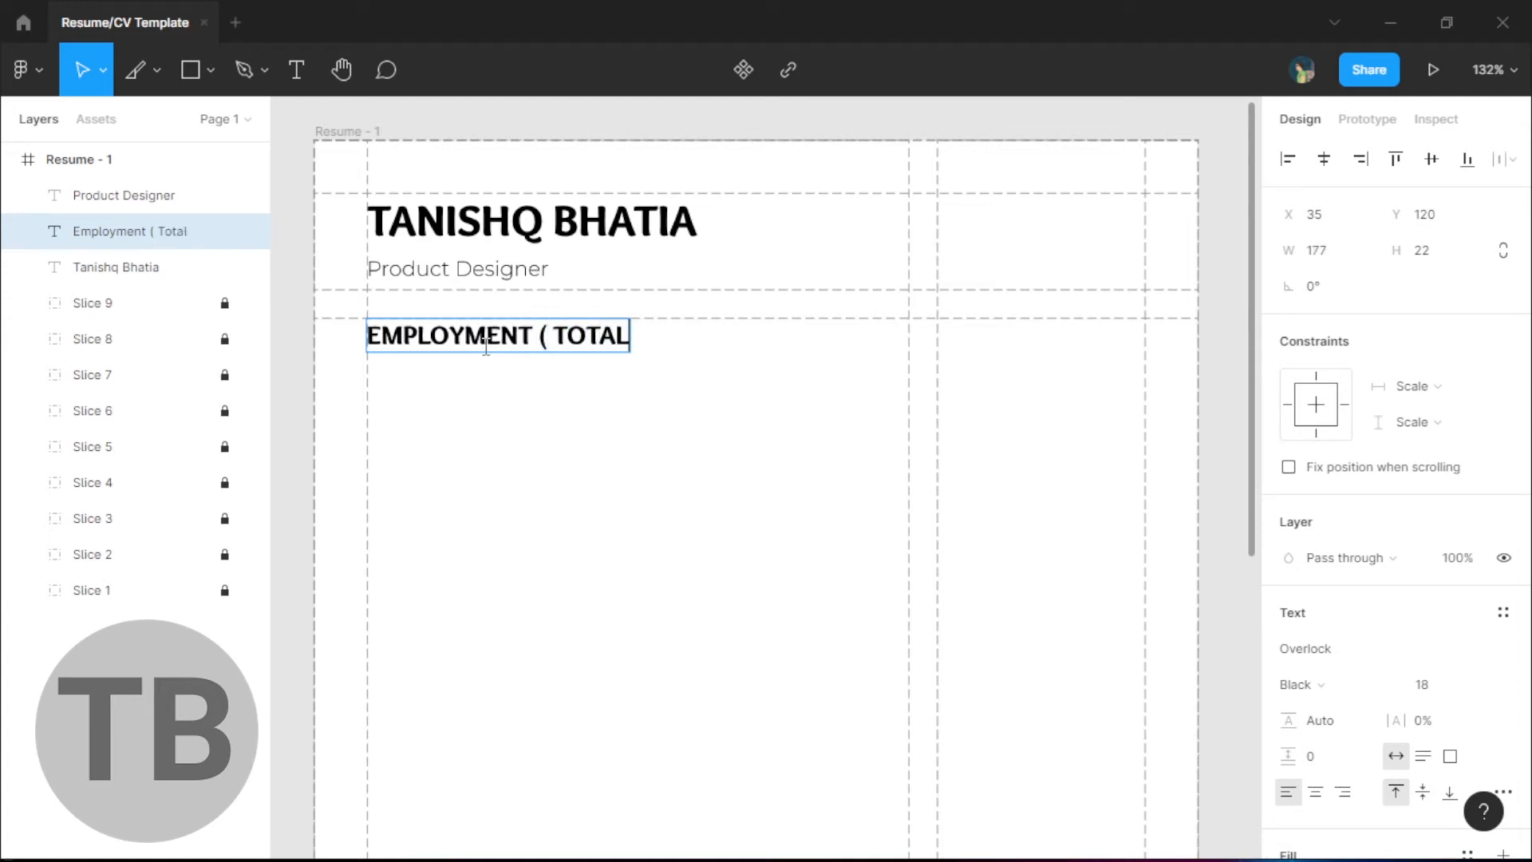
text( INDUST)
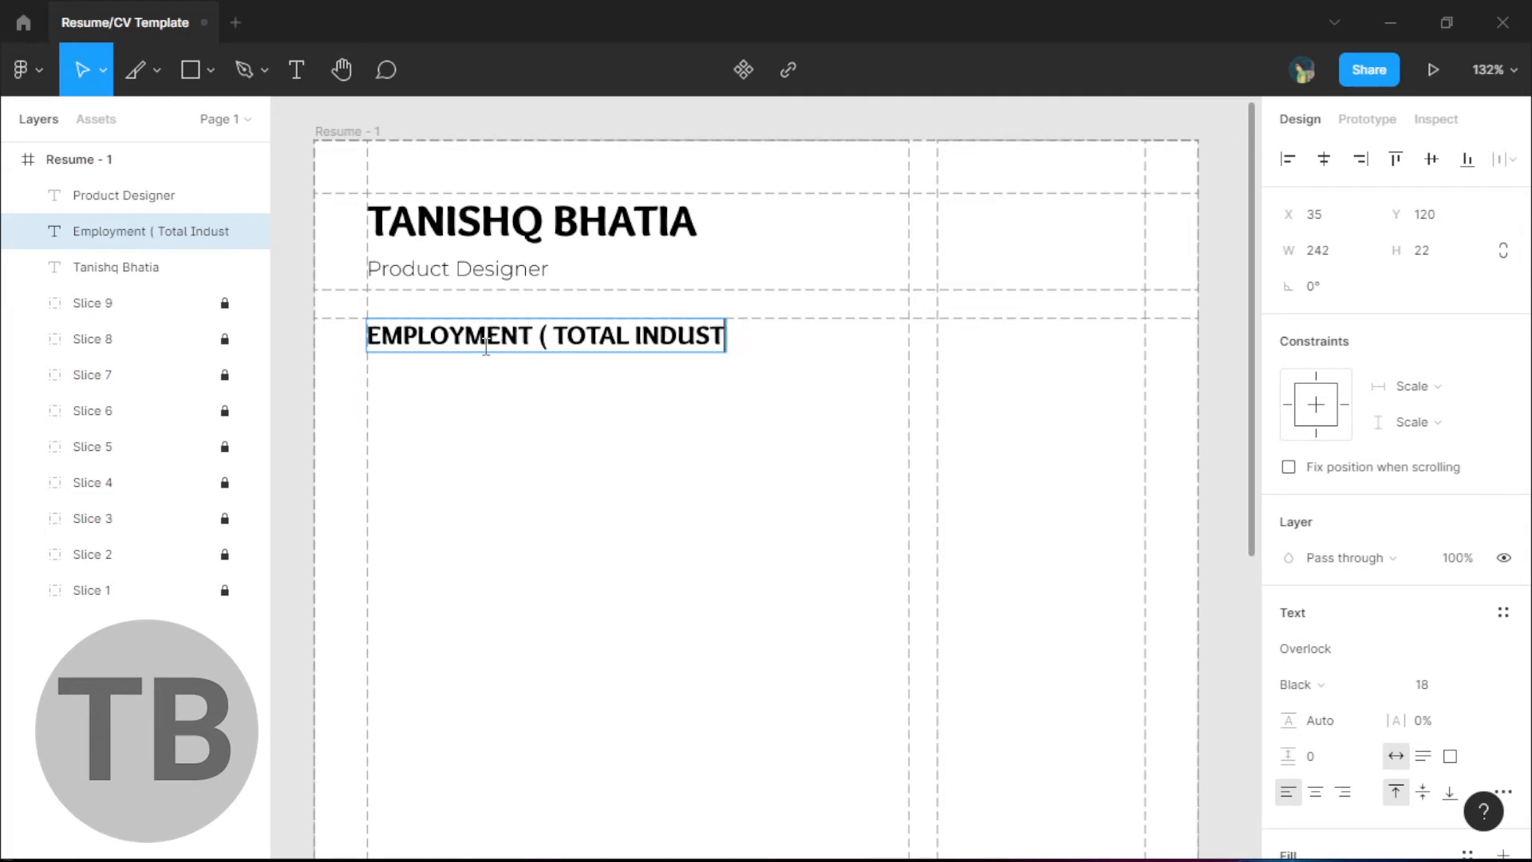
text(RY EXPERIENCE)
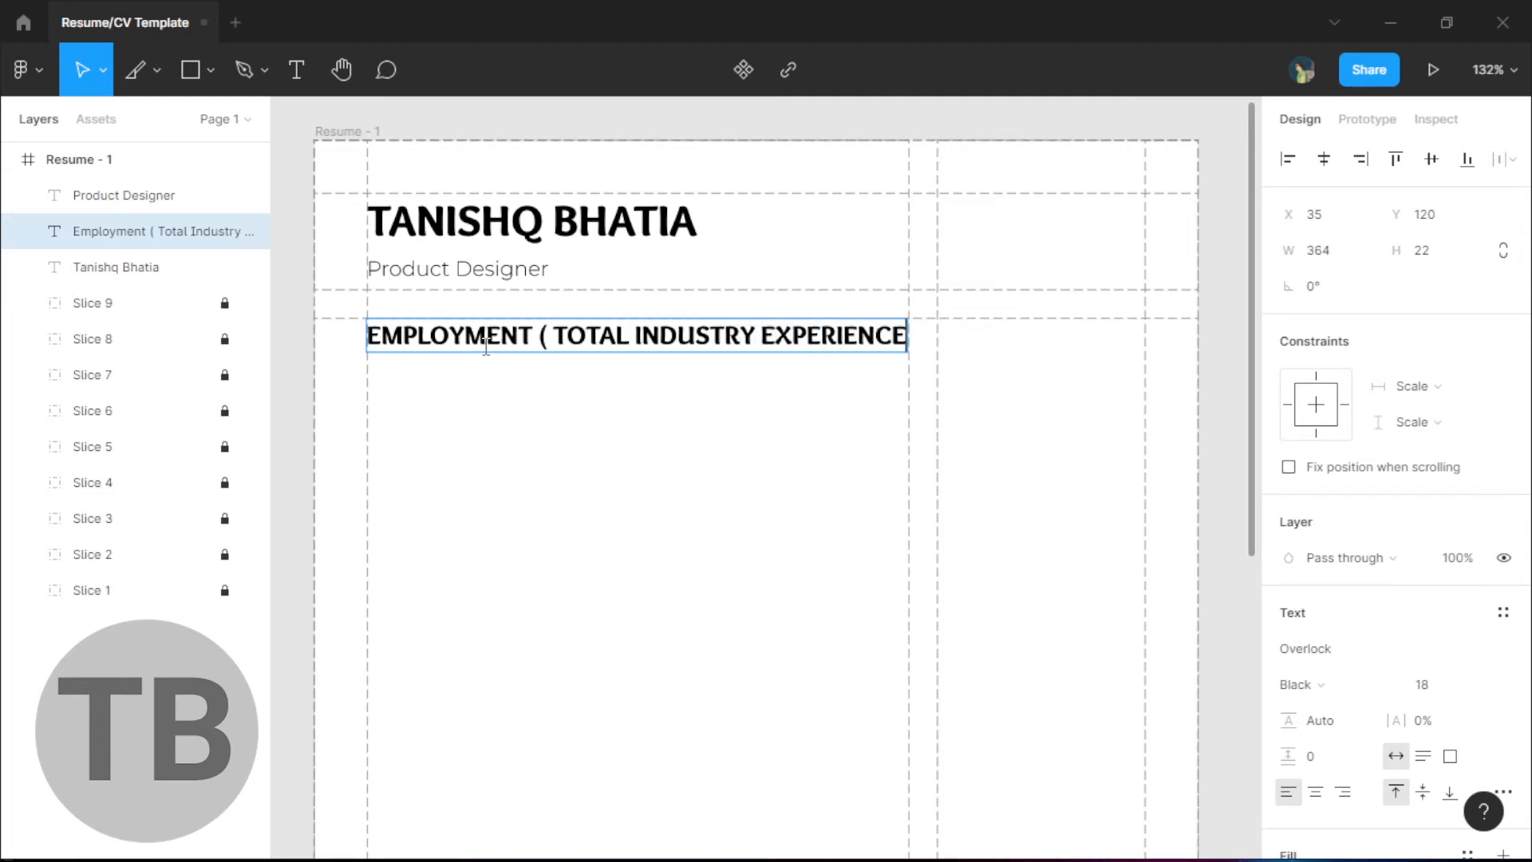
key(BackSpace)
key(BackSpace)
key(BackSpace)
key(BackSpace)
key(BackSpace)
key(BackSpace)
key(BackSpace)
text(.)
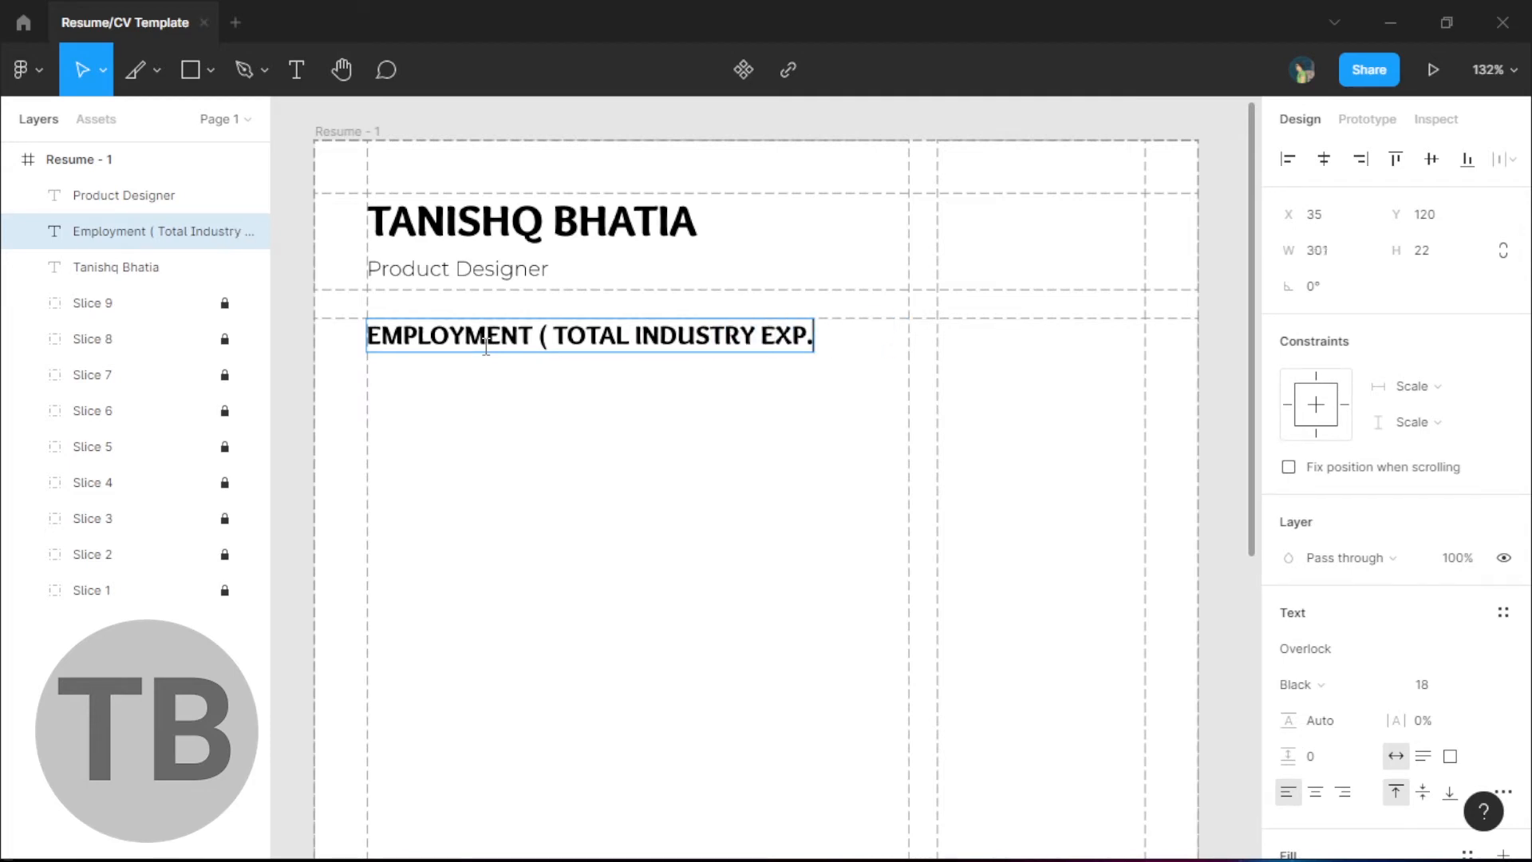
text( : 2+ YEARS ))
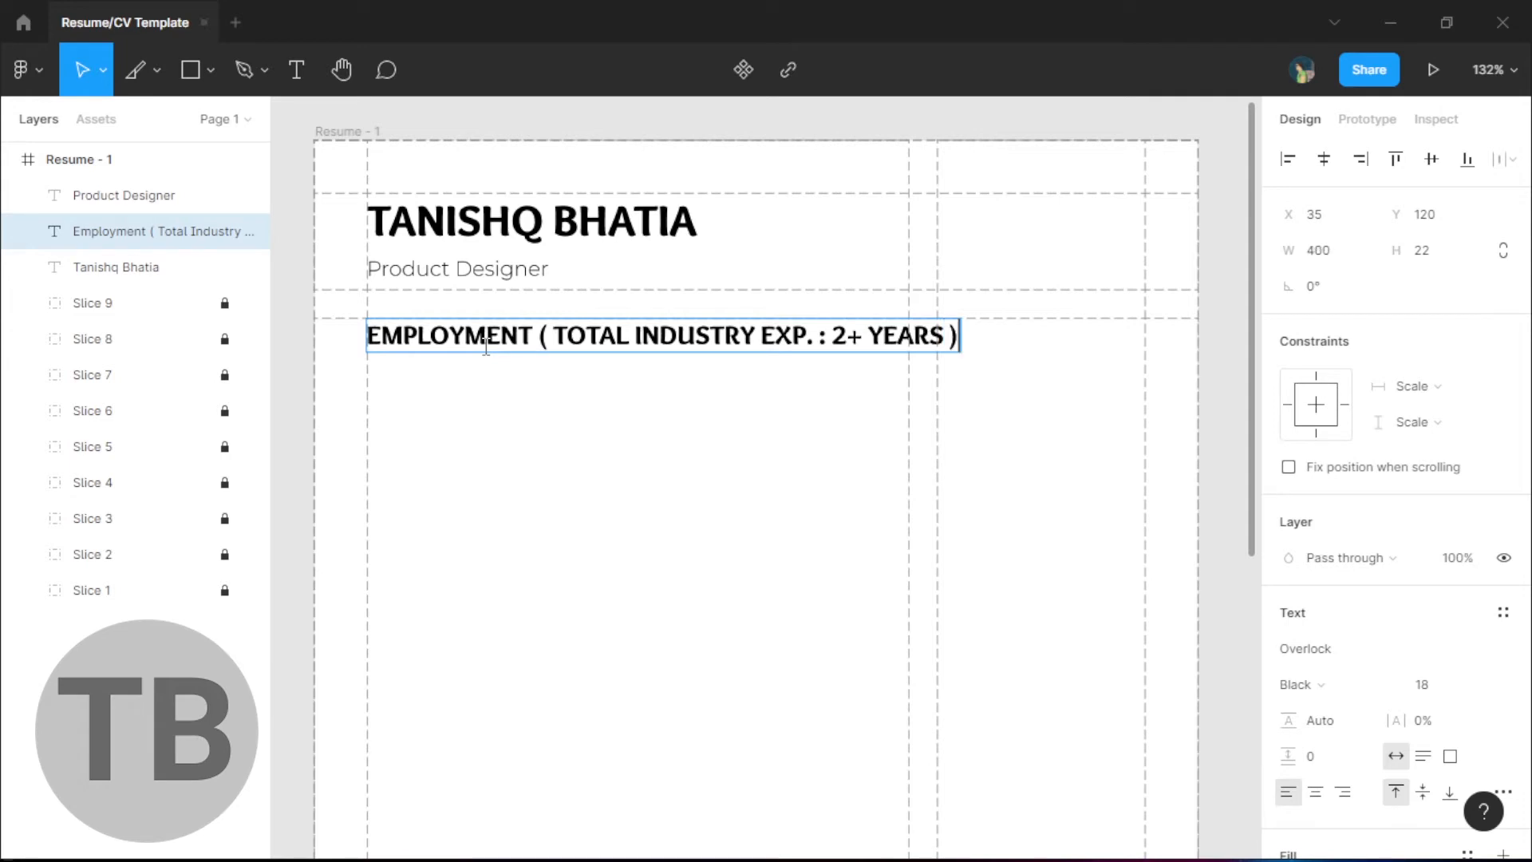
click(558, 455)
- Reduce the Employment heading to 14 pt
click(143, 231)
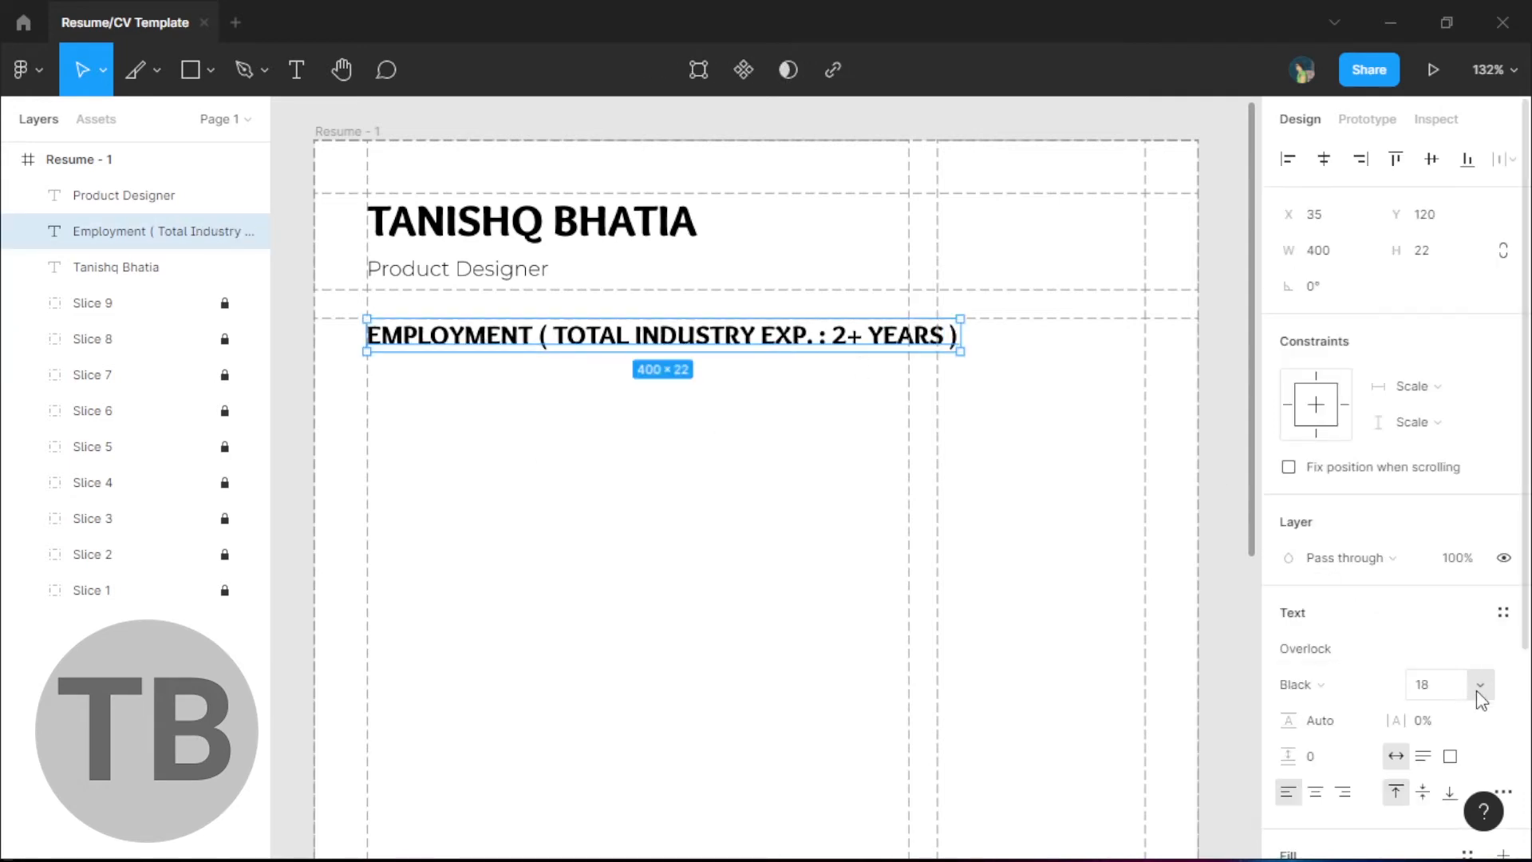
click(1476, 690)
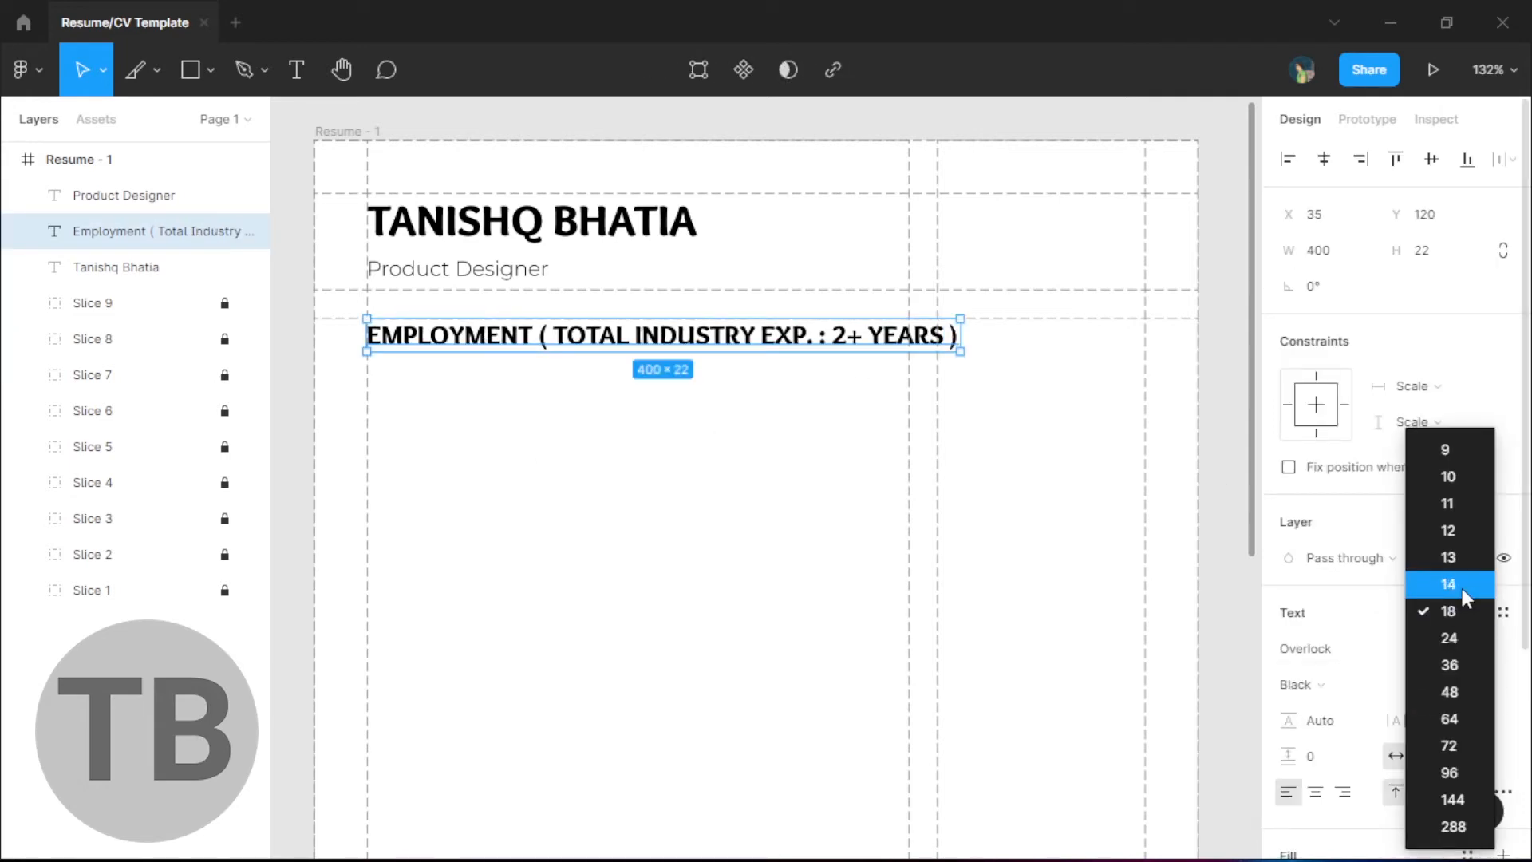
click(1462, 587)
click(671, 380)
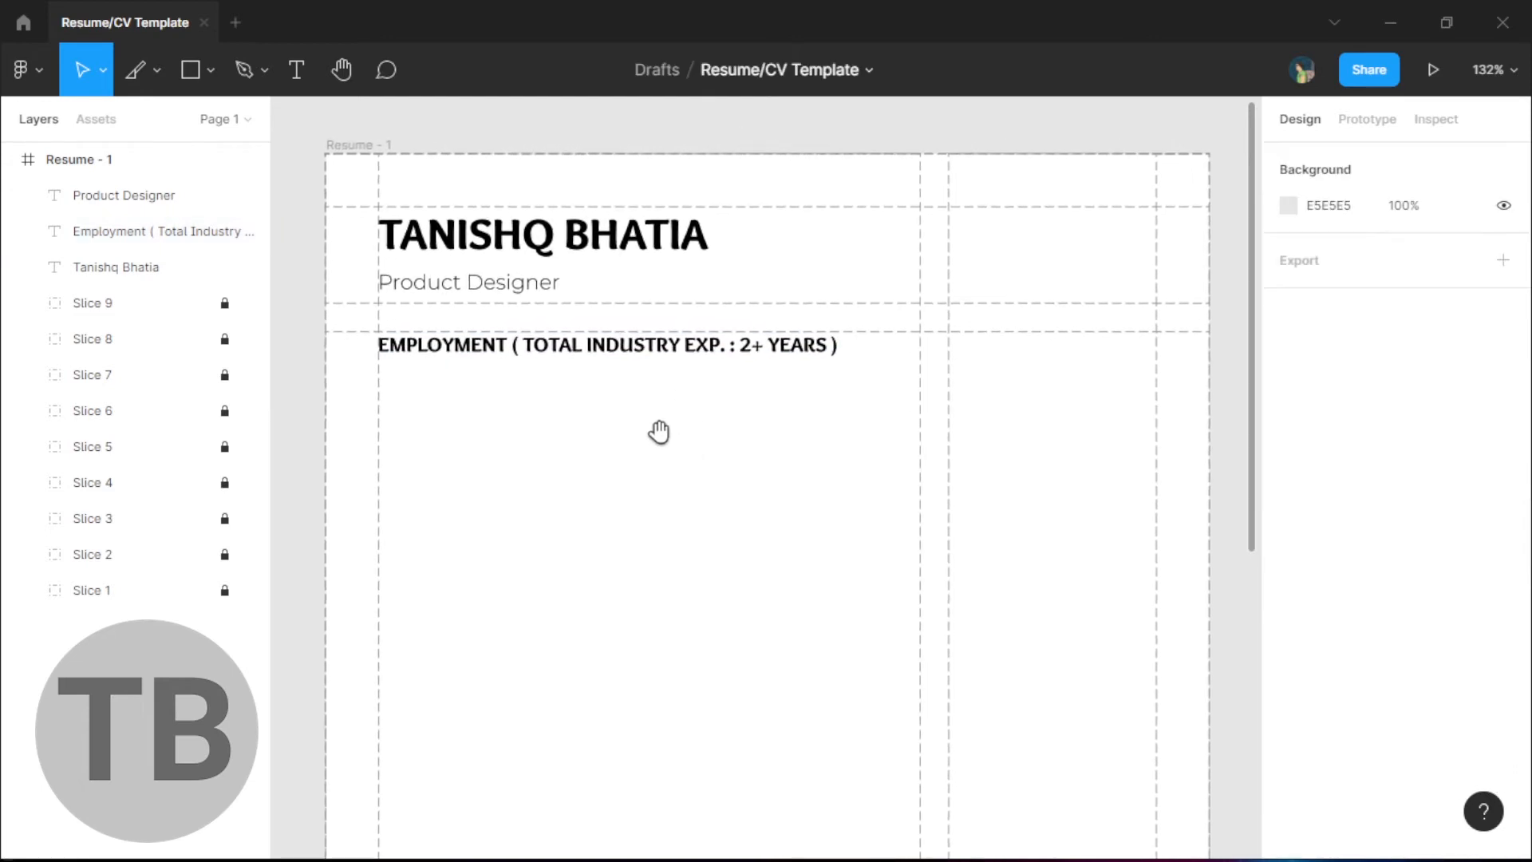
- Set the Employment heading to Regular weight
click(604, 351)
click(1357, 684)
click(1327, 626)
click(642, 450)
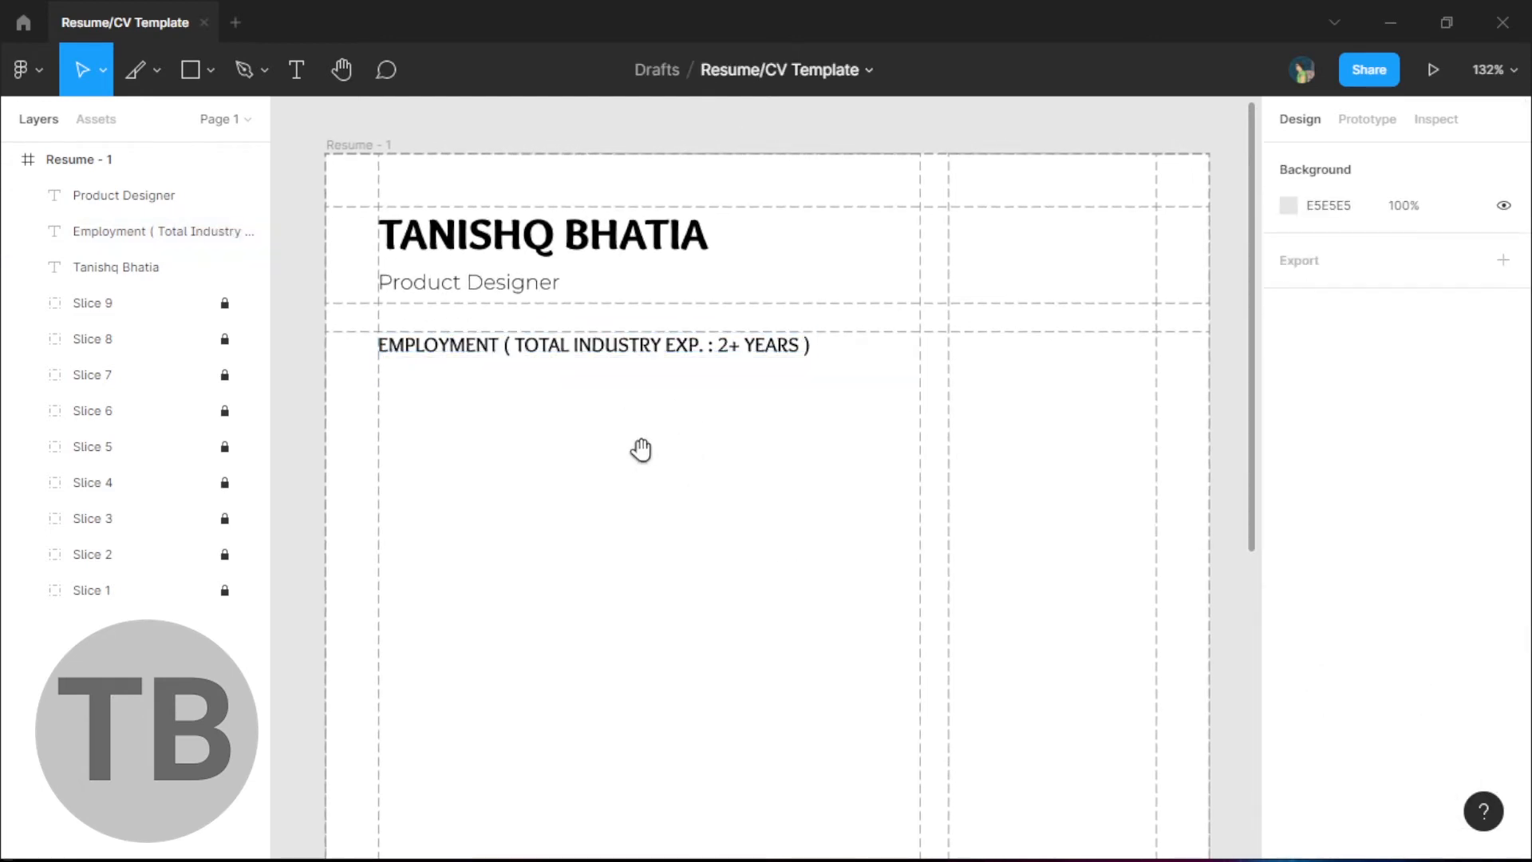
drag(642, 450, 656, 486)
- Change the name header and Employment heading font to Montserrat
click(488, 323)
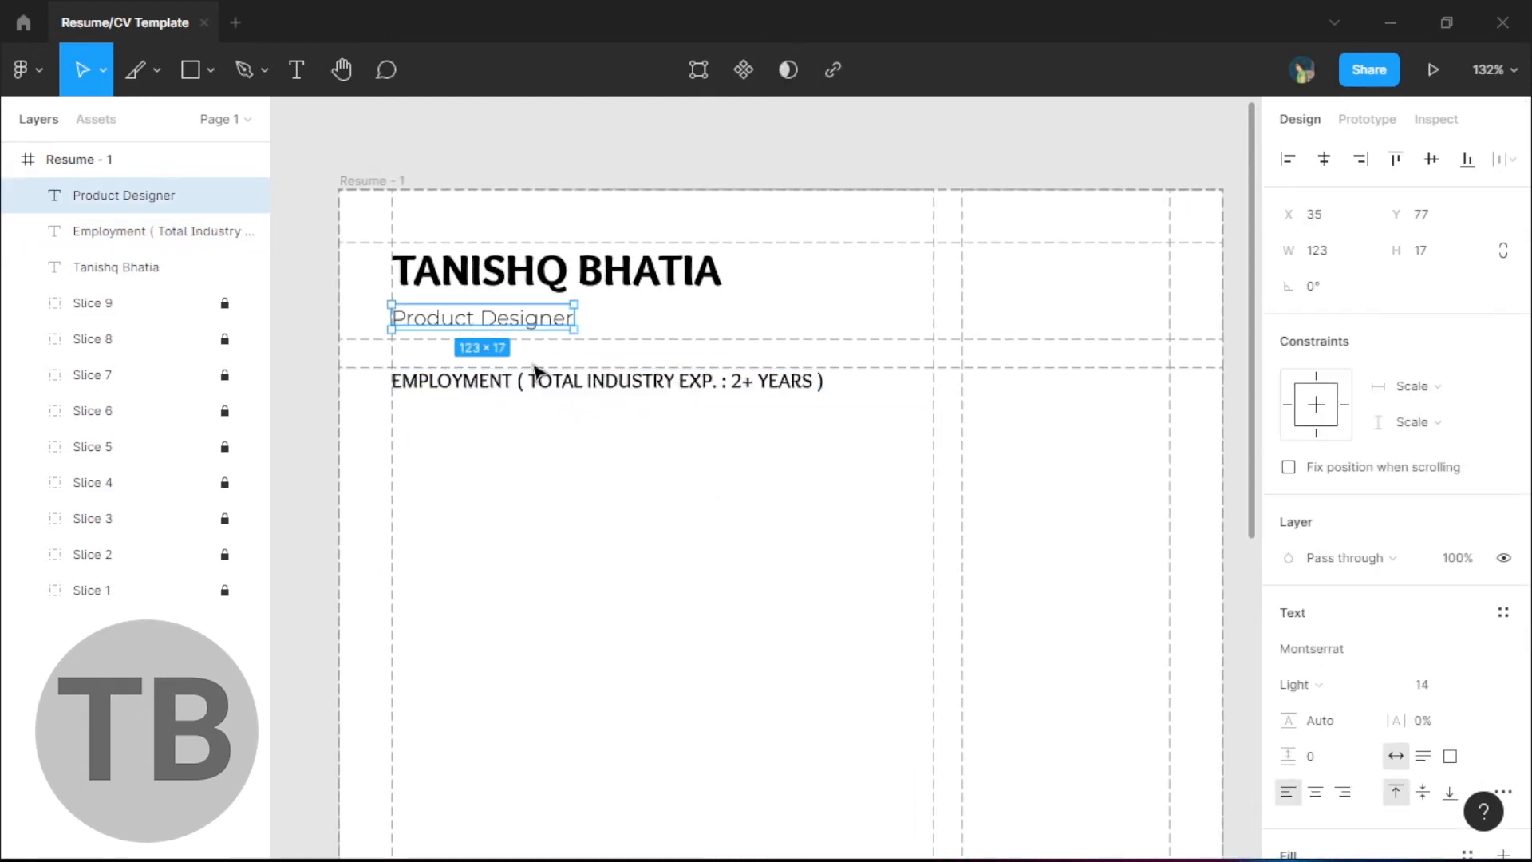
shift+click(645, 401)
shift+click(684, 291)
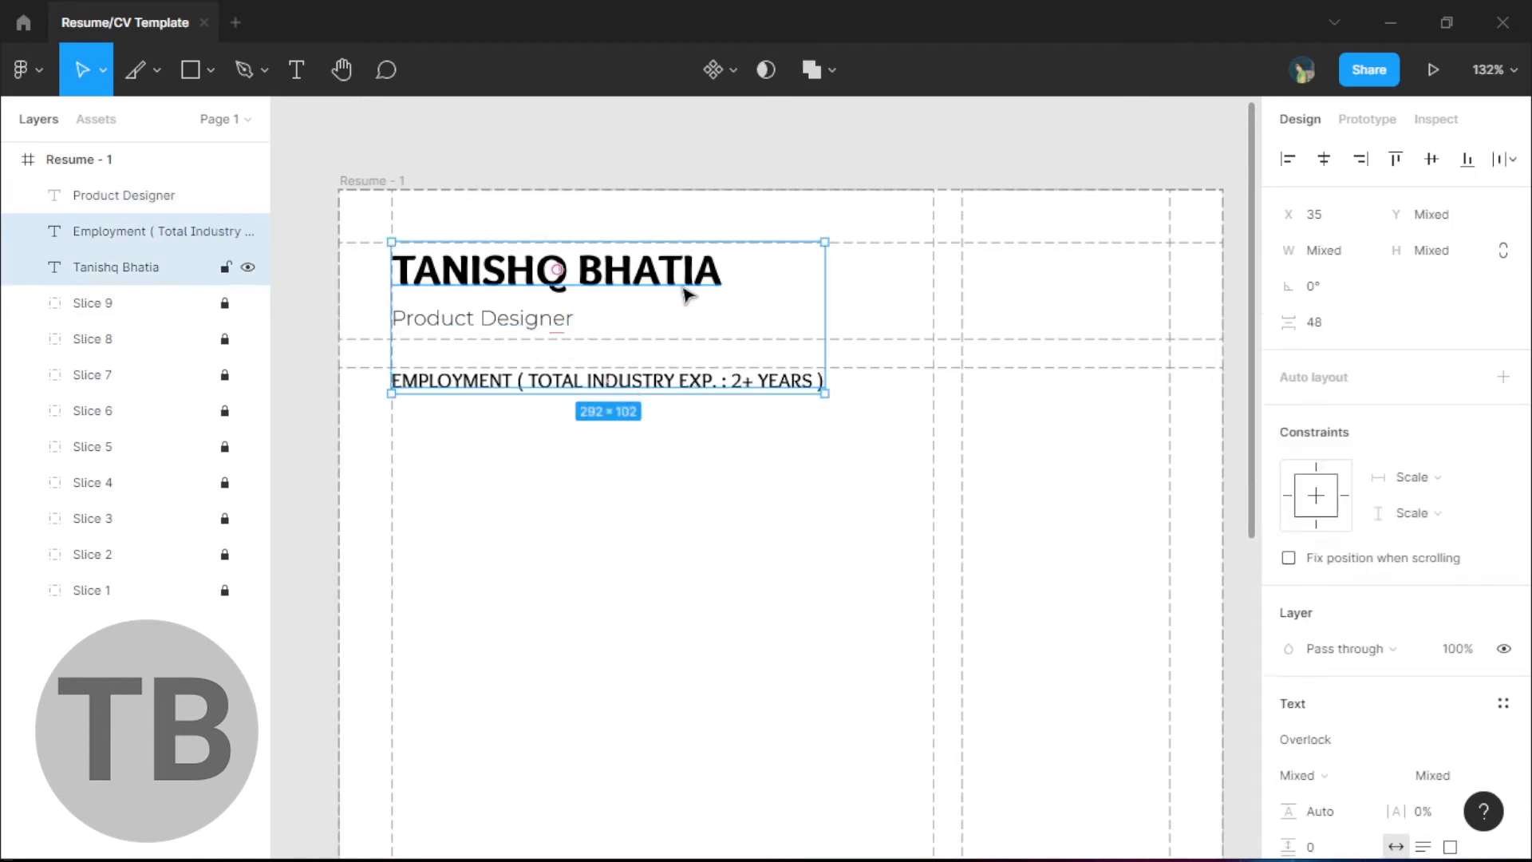
click(1372, 735)
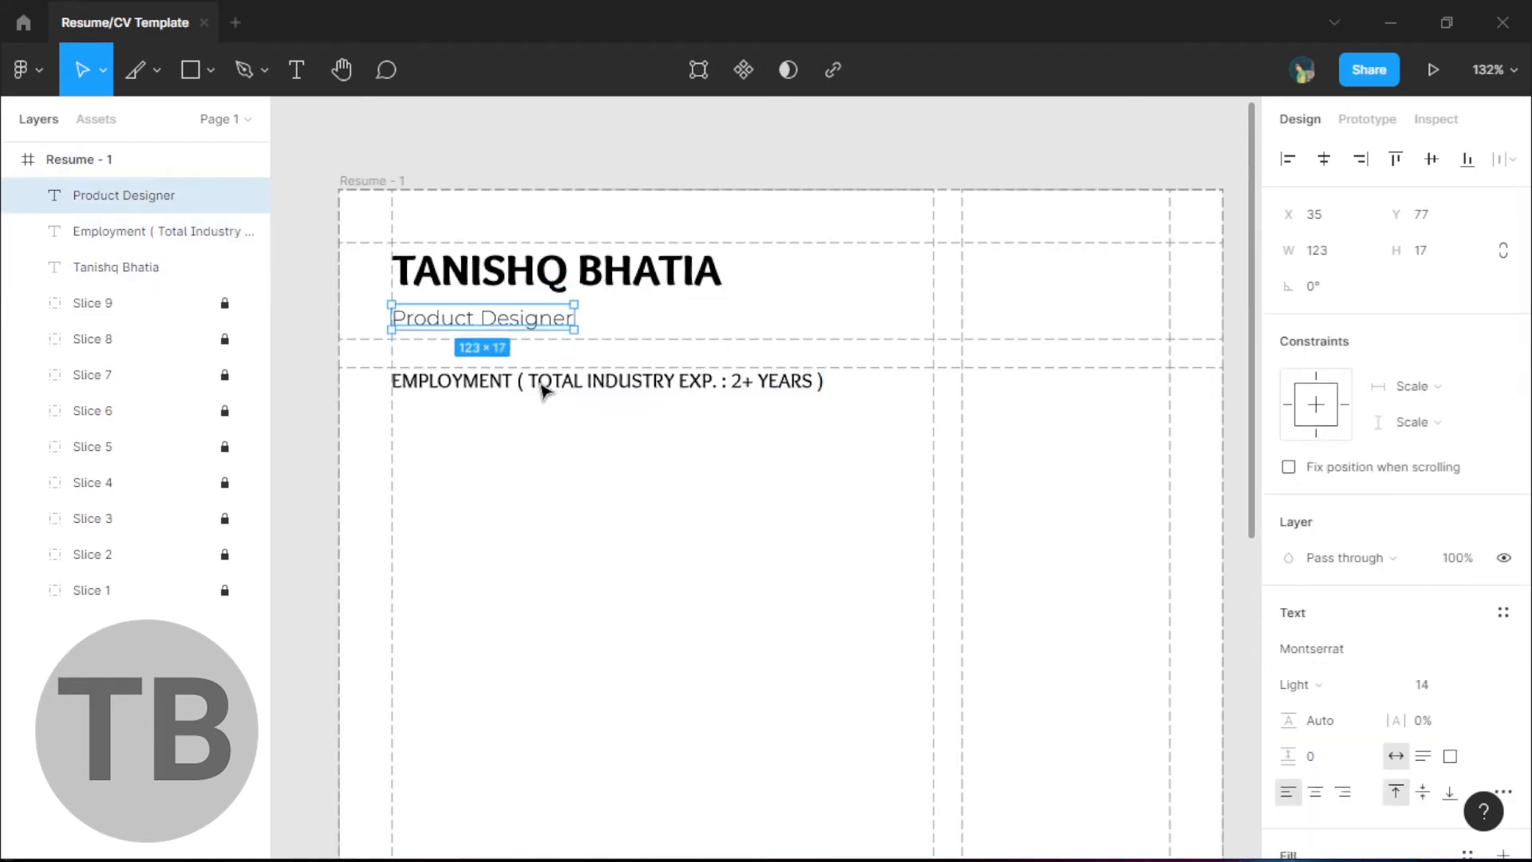
click(541, 391)
shift+click(638, 276)
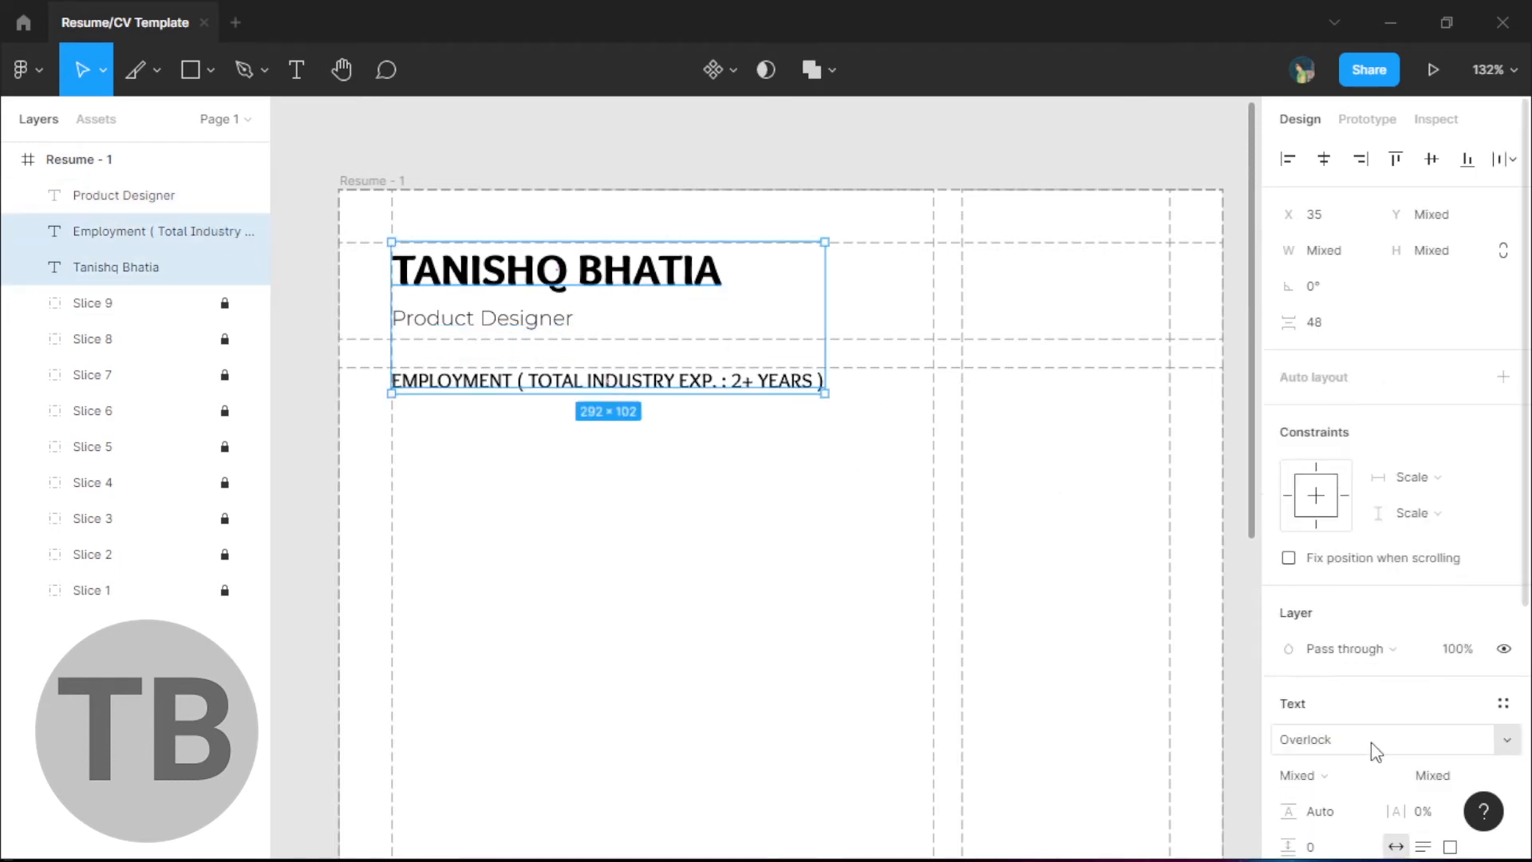
click(1371, 742)
text(Montserrat)
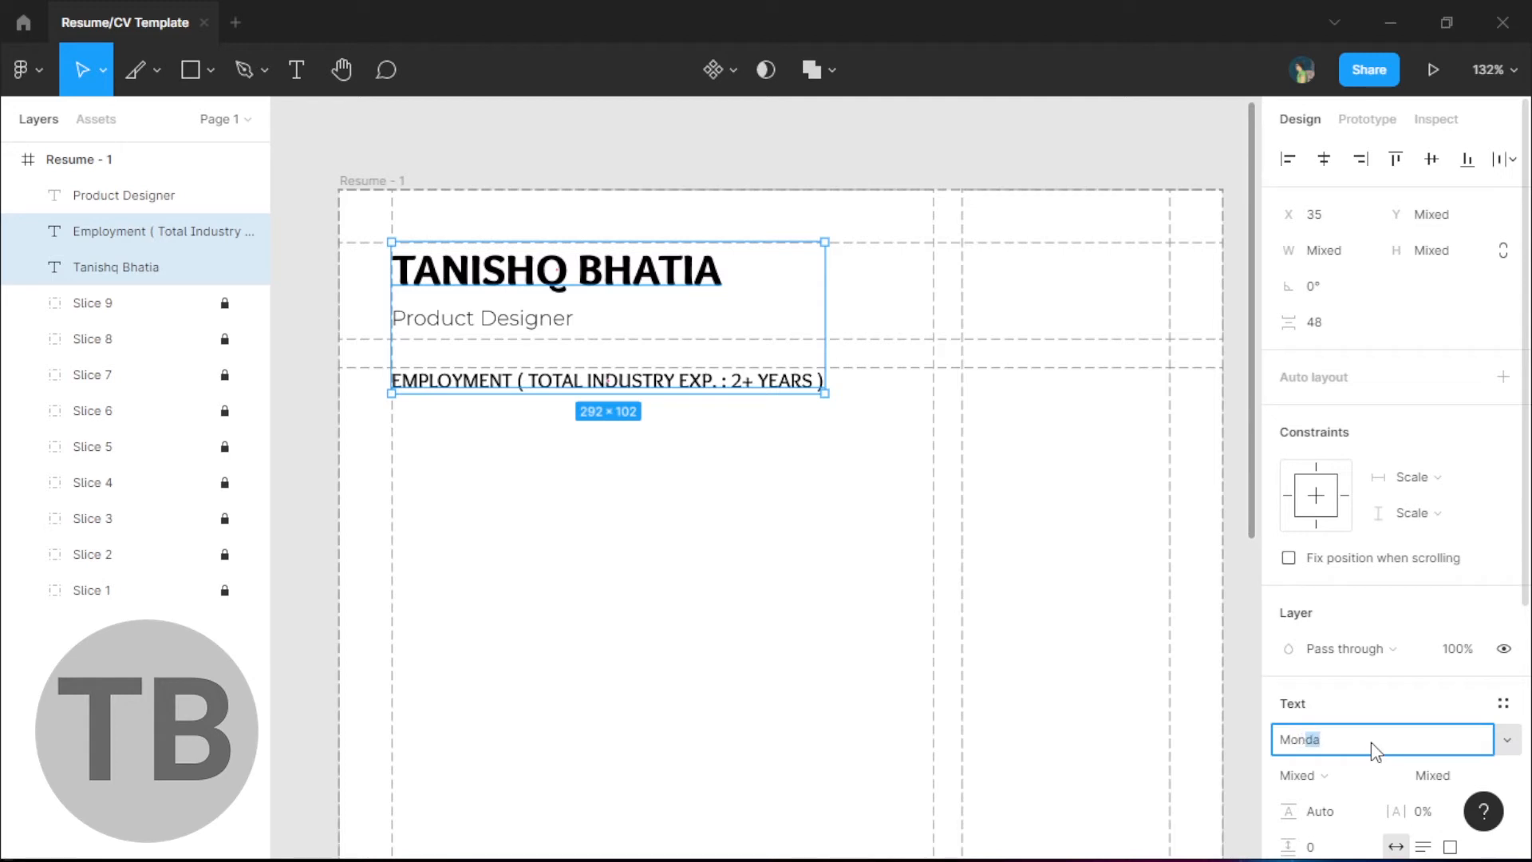
key(Return)
- Make the name header Bold at size 24
click(787, 524)
click(606, 271)
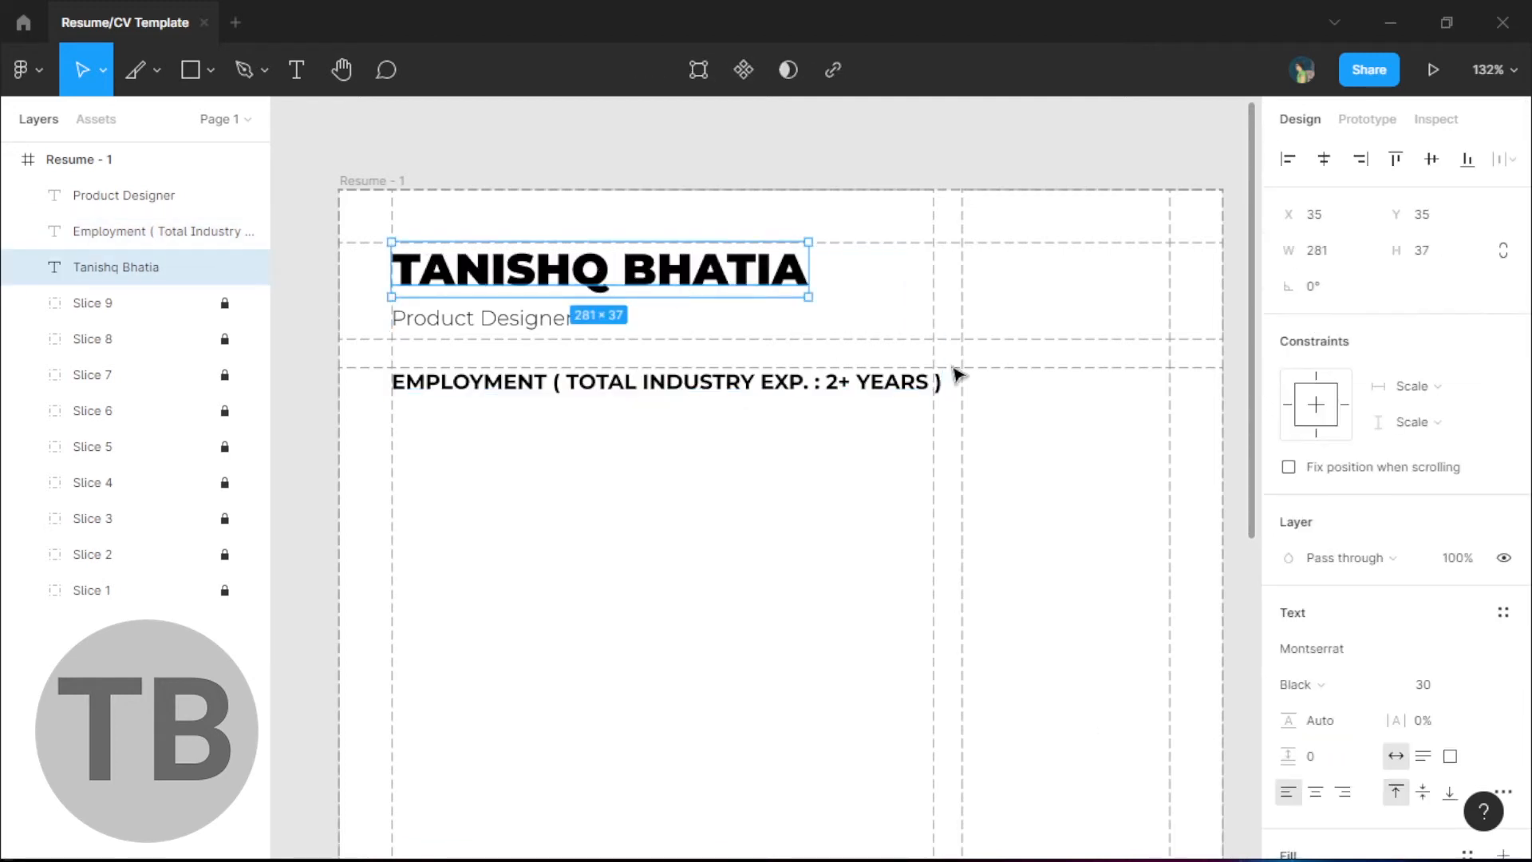
click(1350, 685)
click(1338, 519)
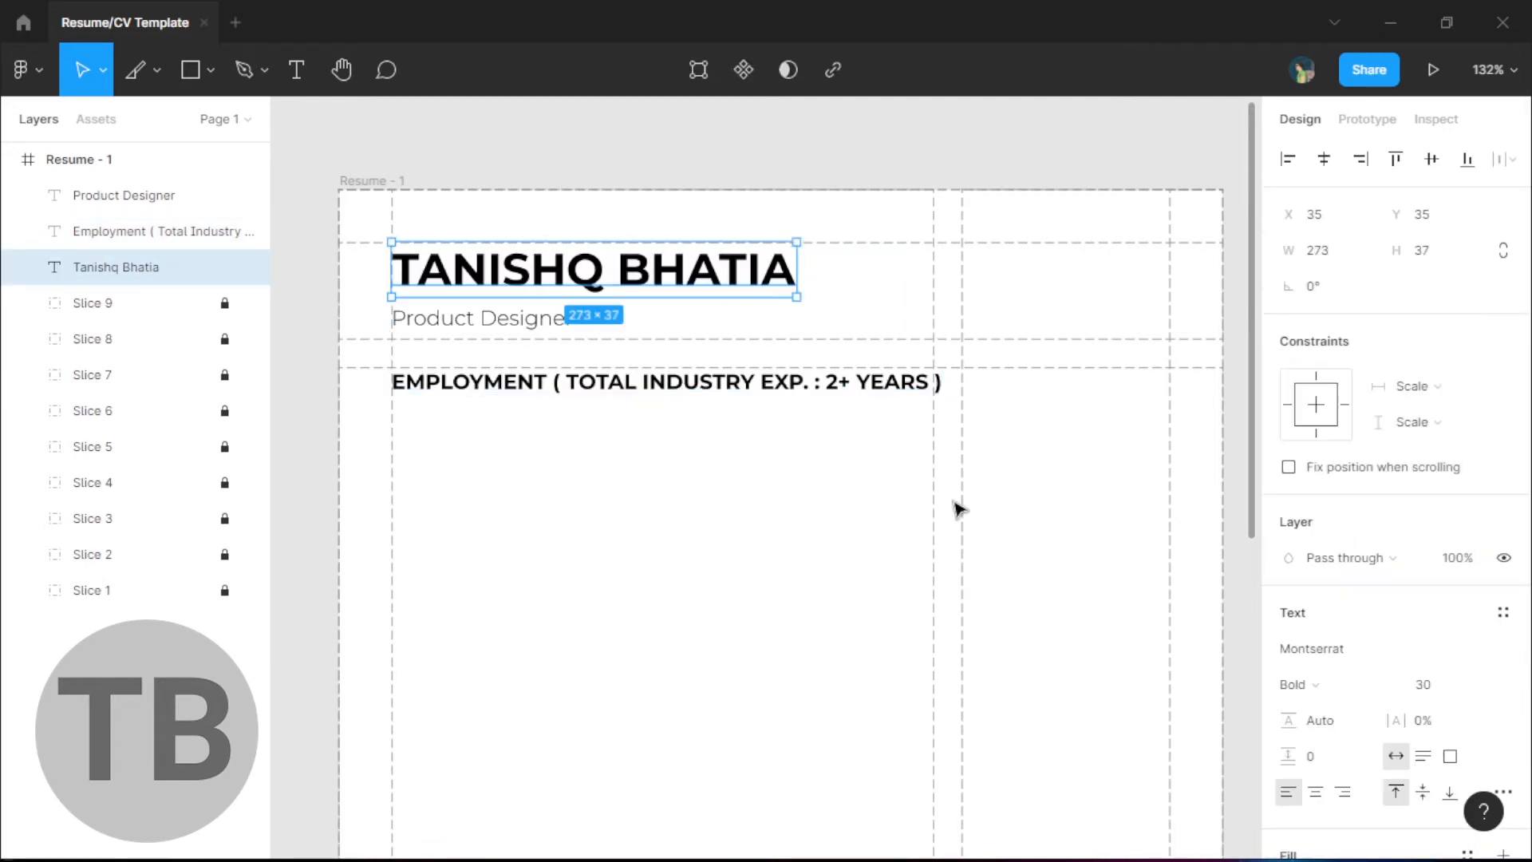
click(1450, 679)
click(1450, 639)
- Make the Employment heading SemiBold and Alt-drag a copy of it below
click(650, 363)
click(505, 319)
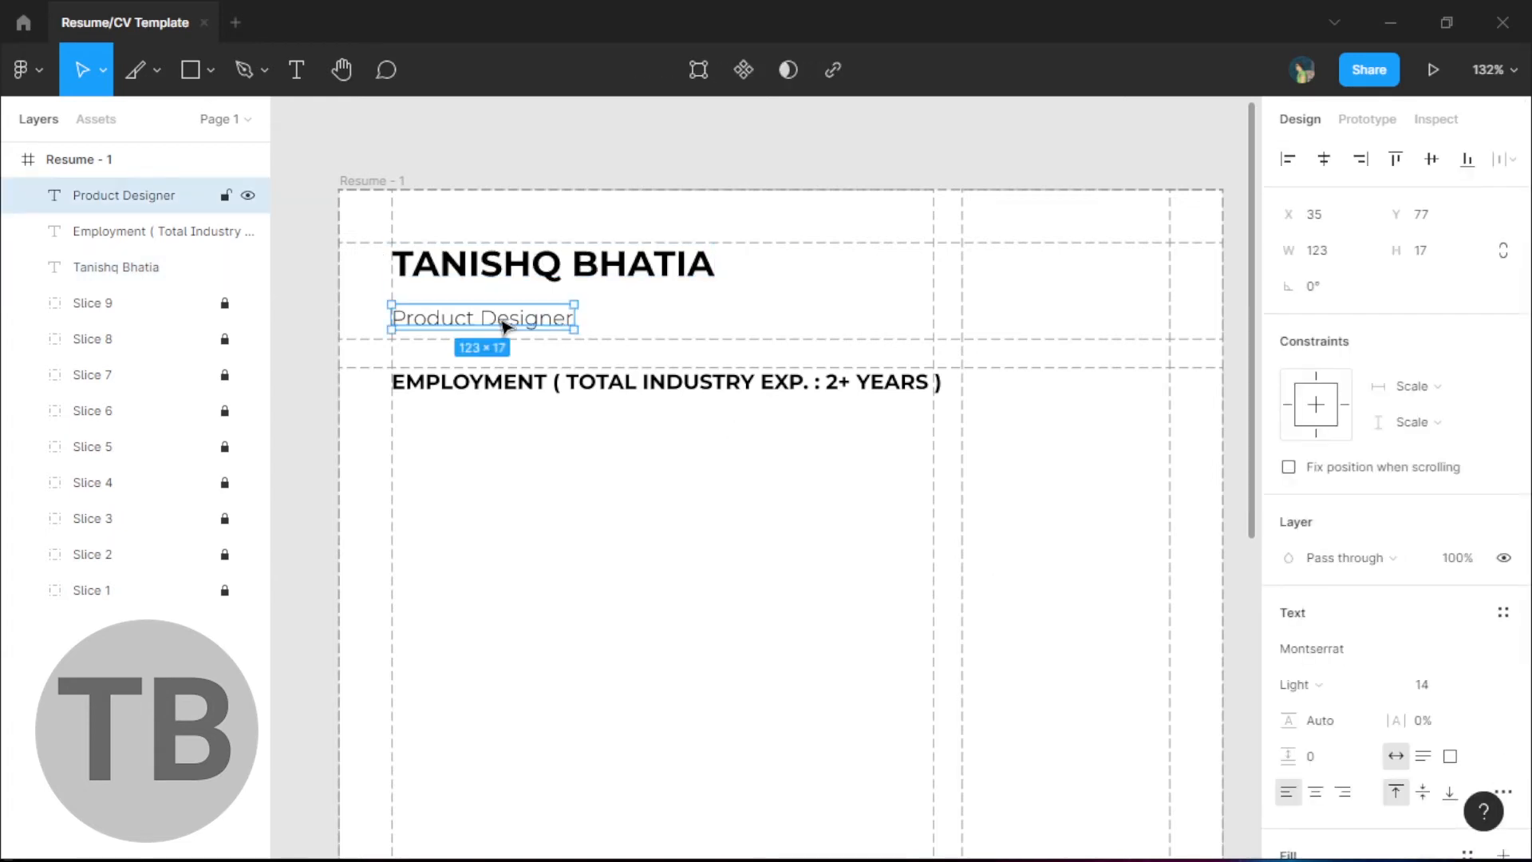
click(684, 389)
click(1348, 682)
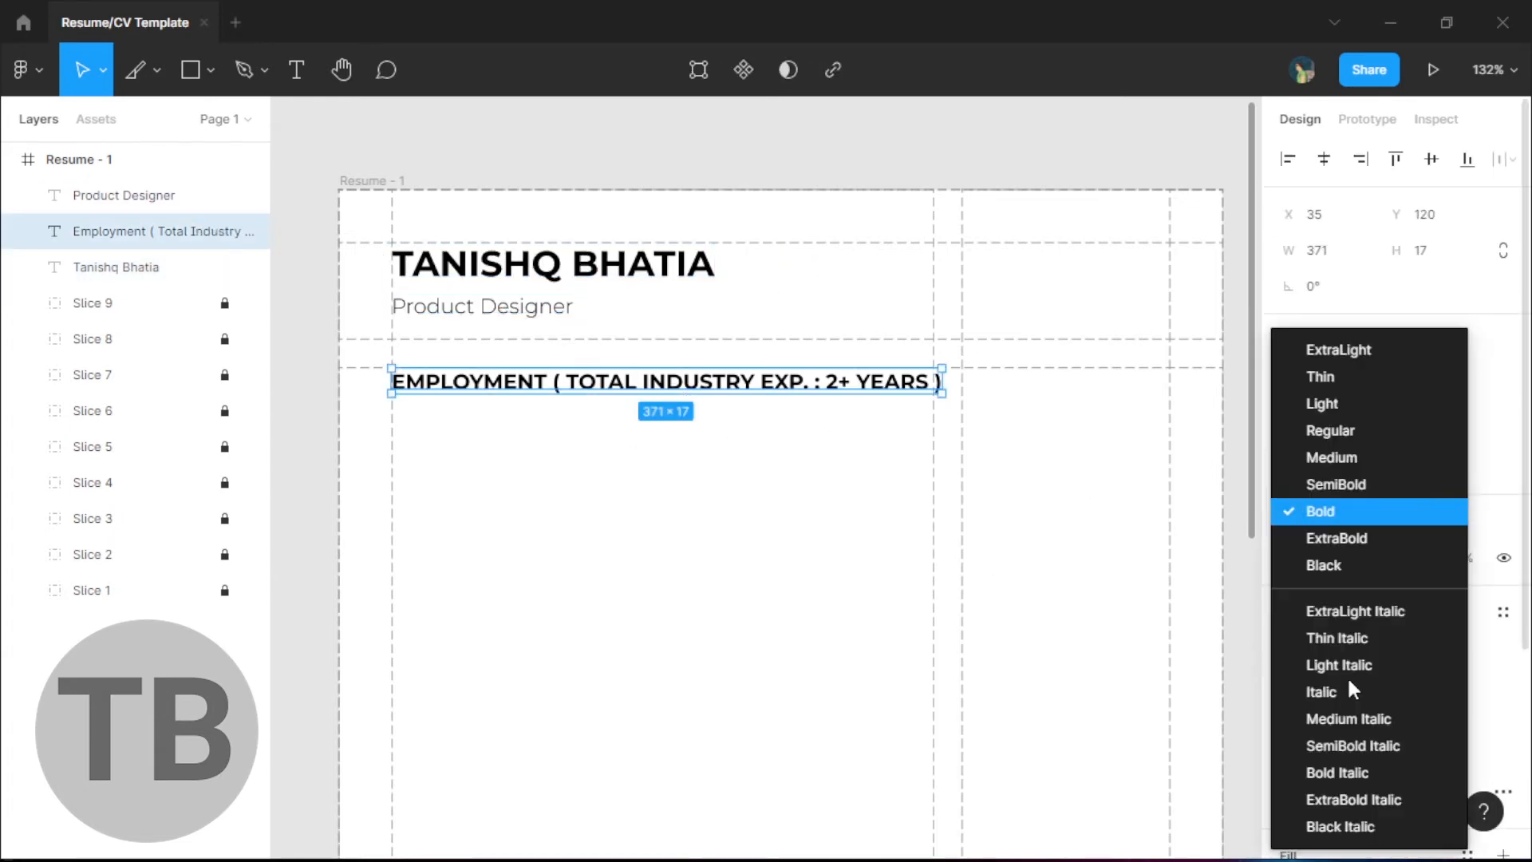
click(1355, 473)
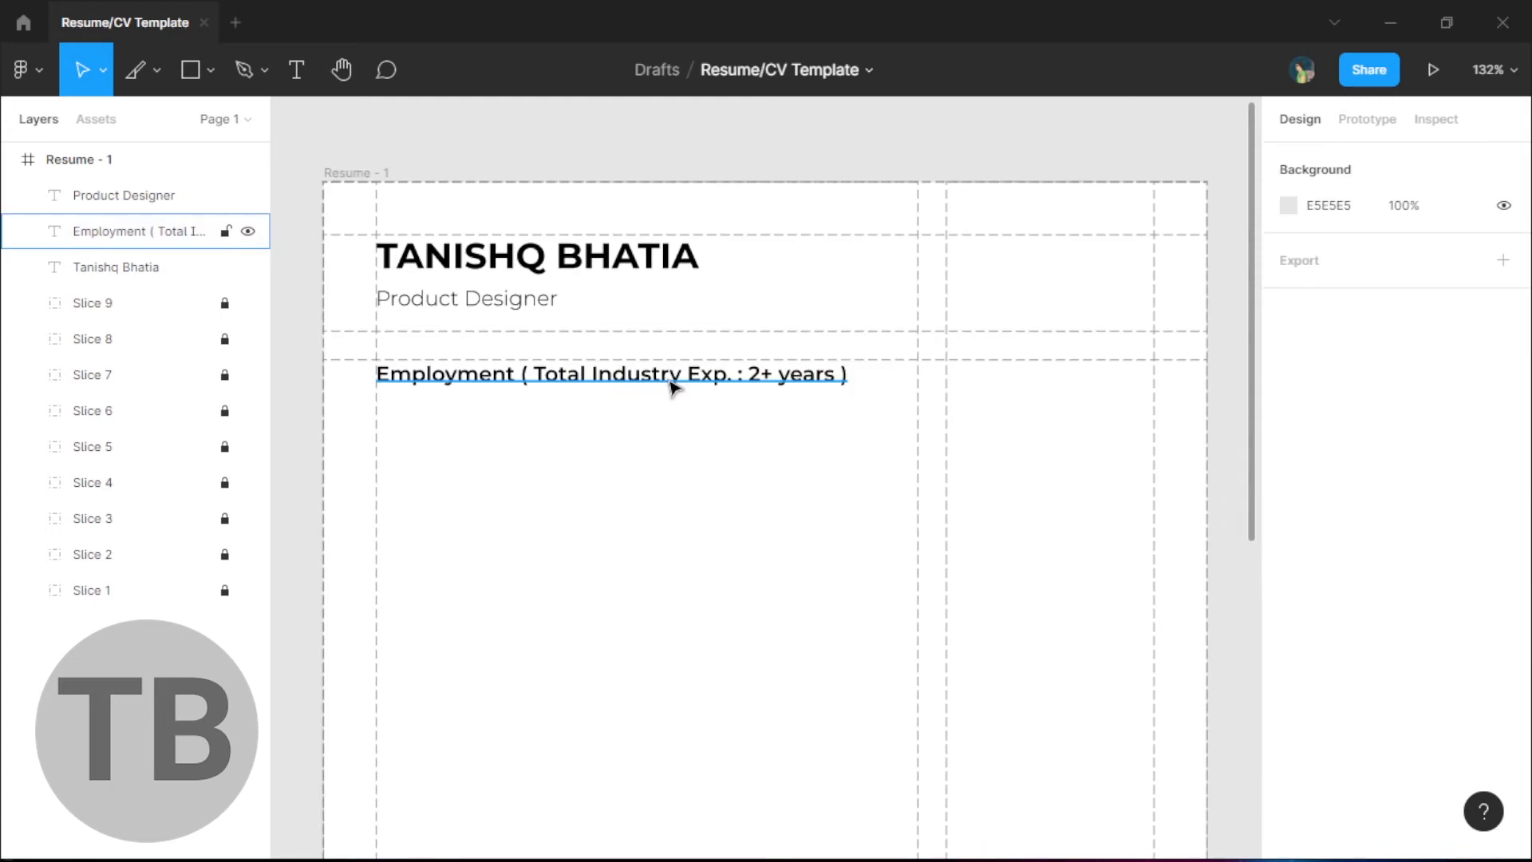
click(610, 386)
drag(611, 385, 609, 438)
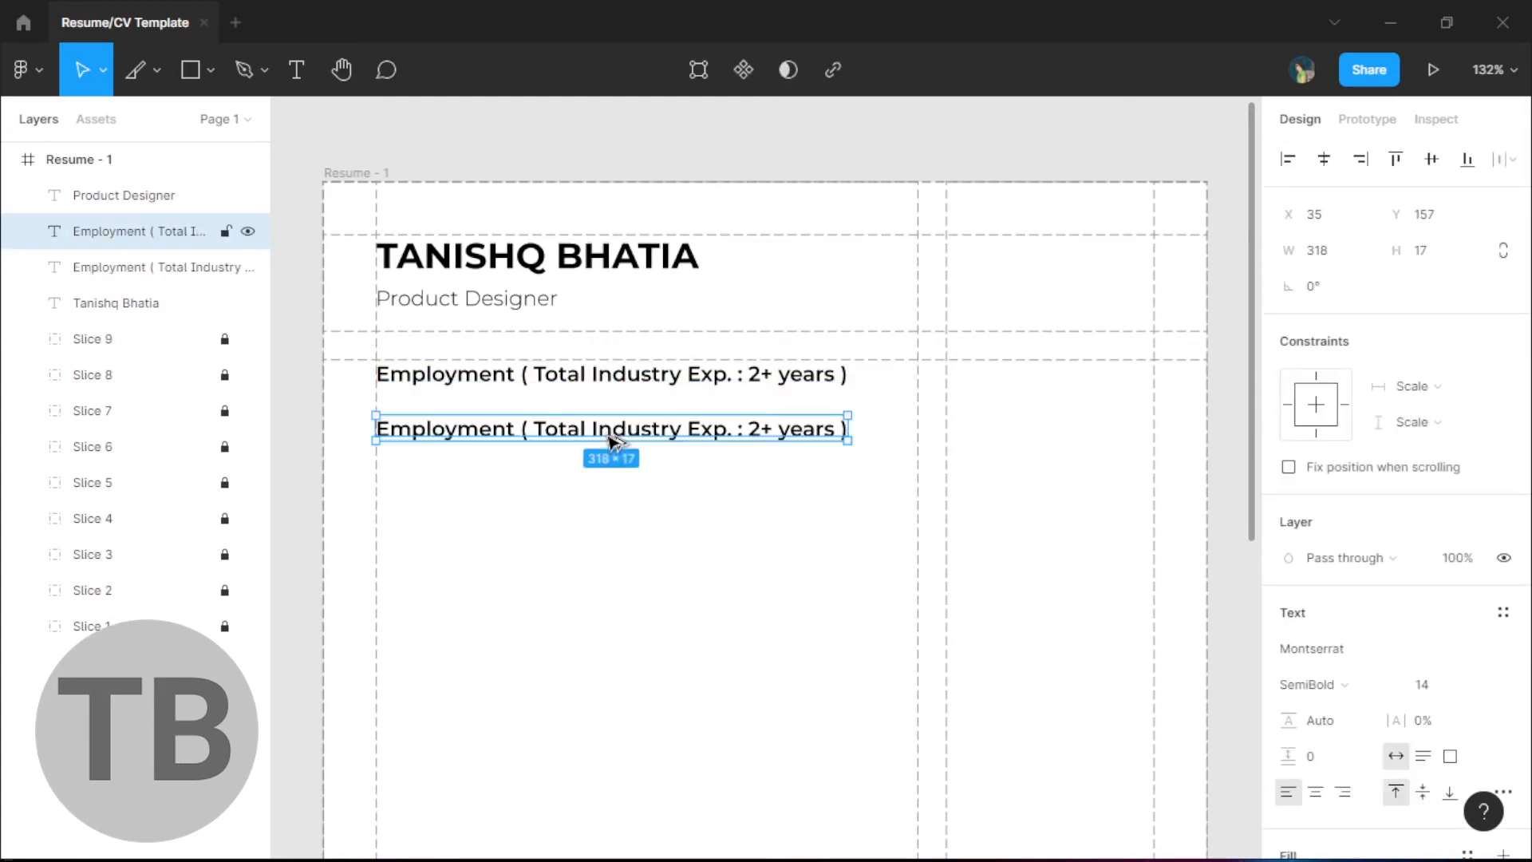
- Retype the duplicated heading's text as 'Visual Designer'
key(Escape)
click(575, 437)
double_click(575, 435)
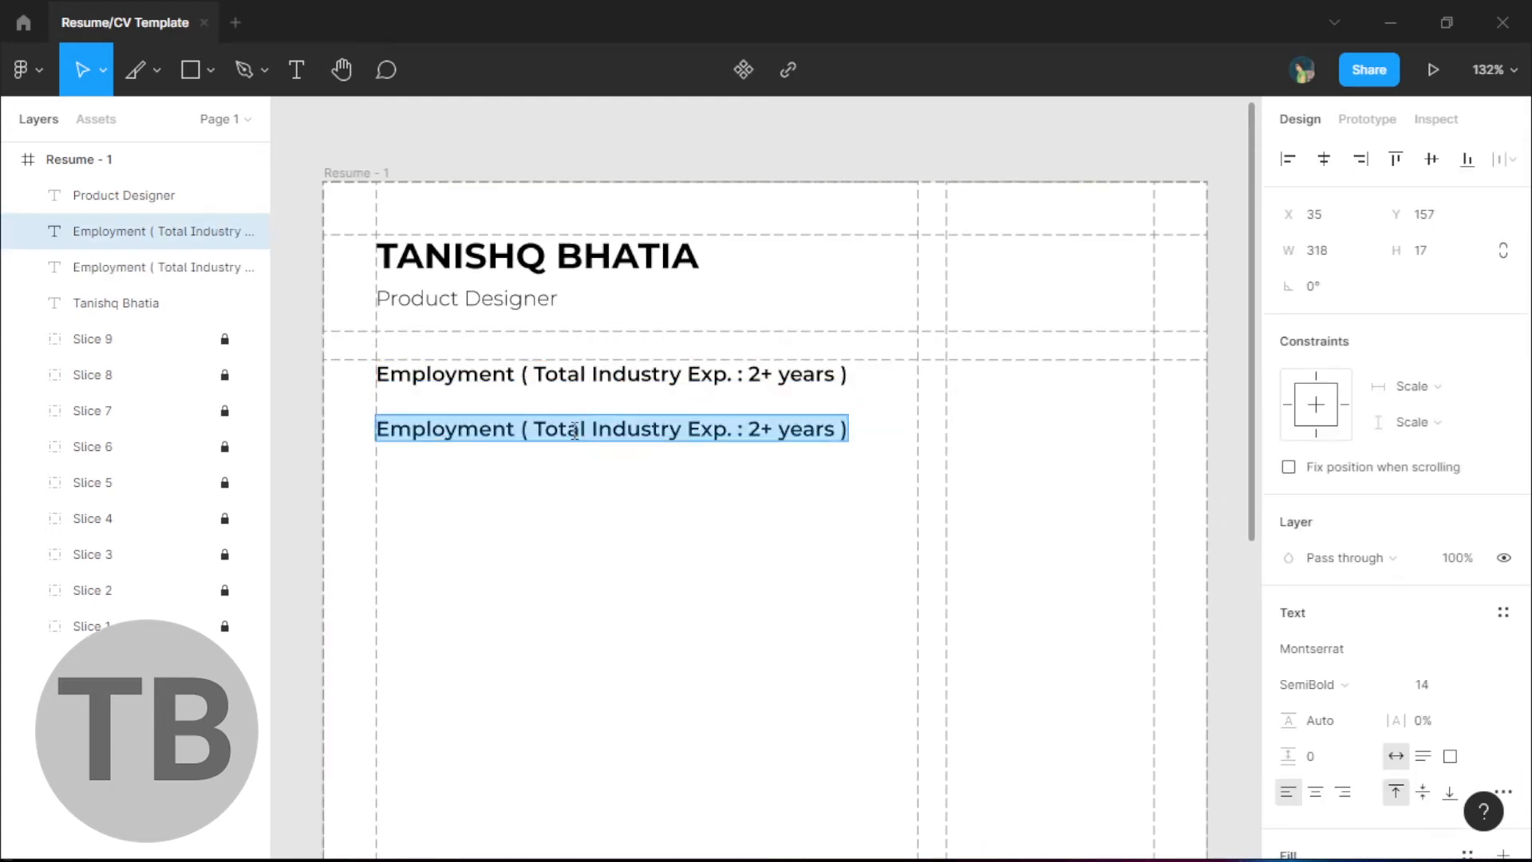
text(Visual DEsign)
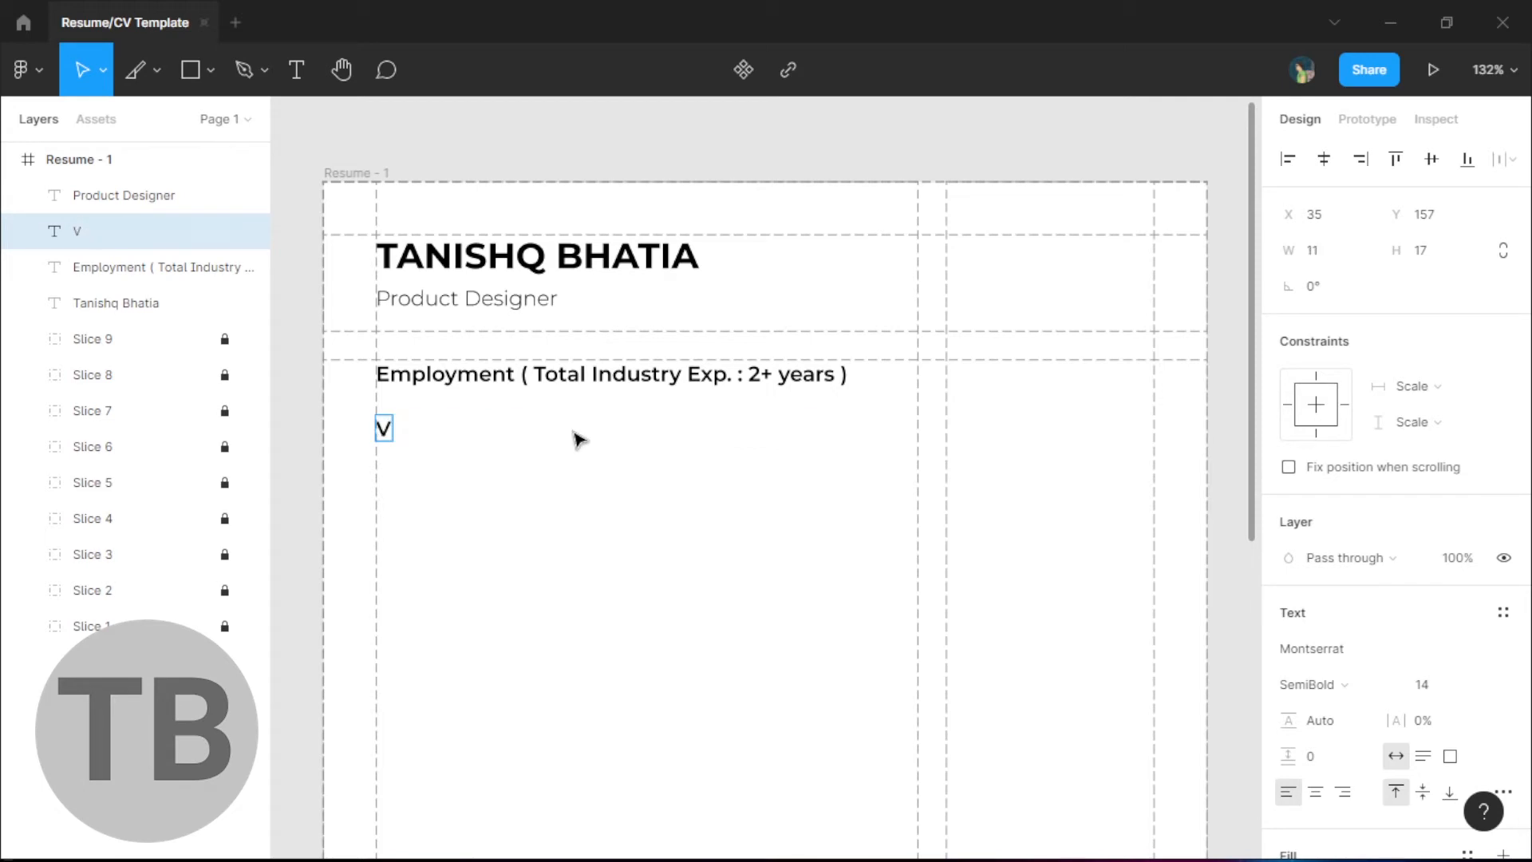
key(BackSpace)
key(BackSpace)
key(BackSpace)
key(BackSpace)
key(BackSpace)
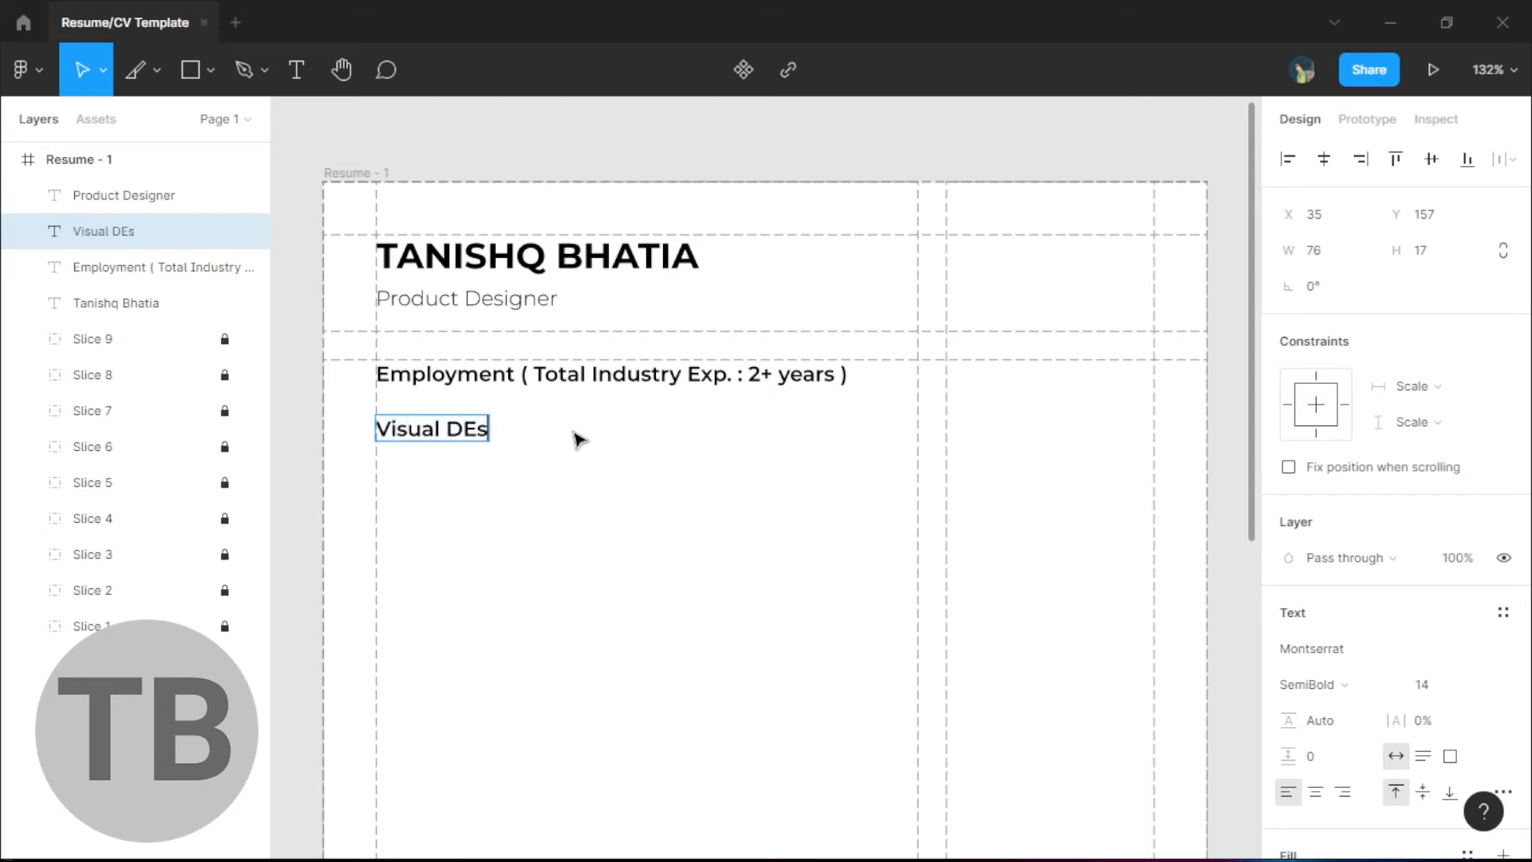
text(esigner,)
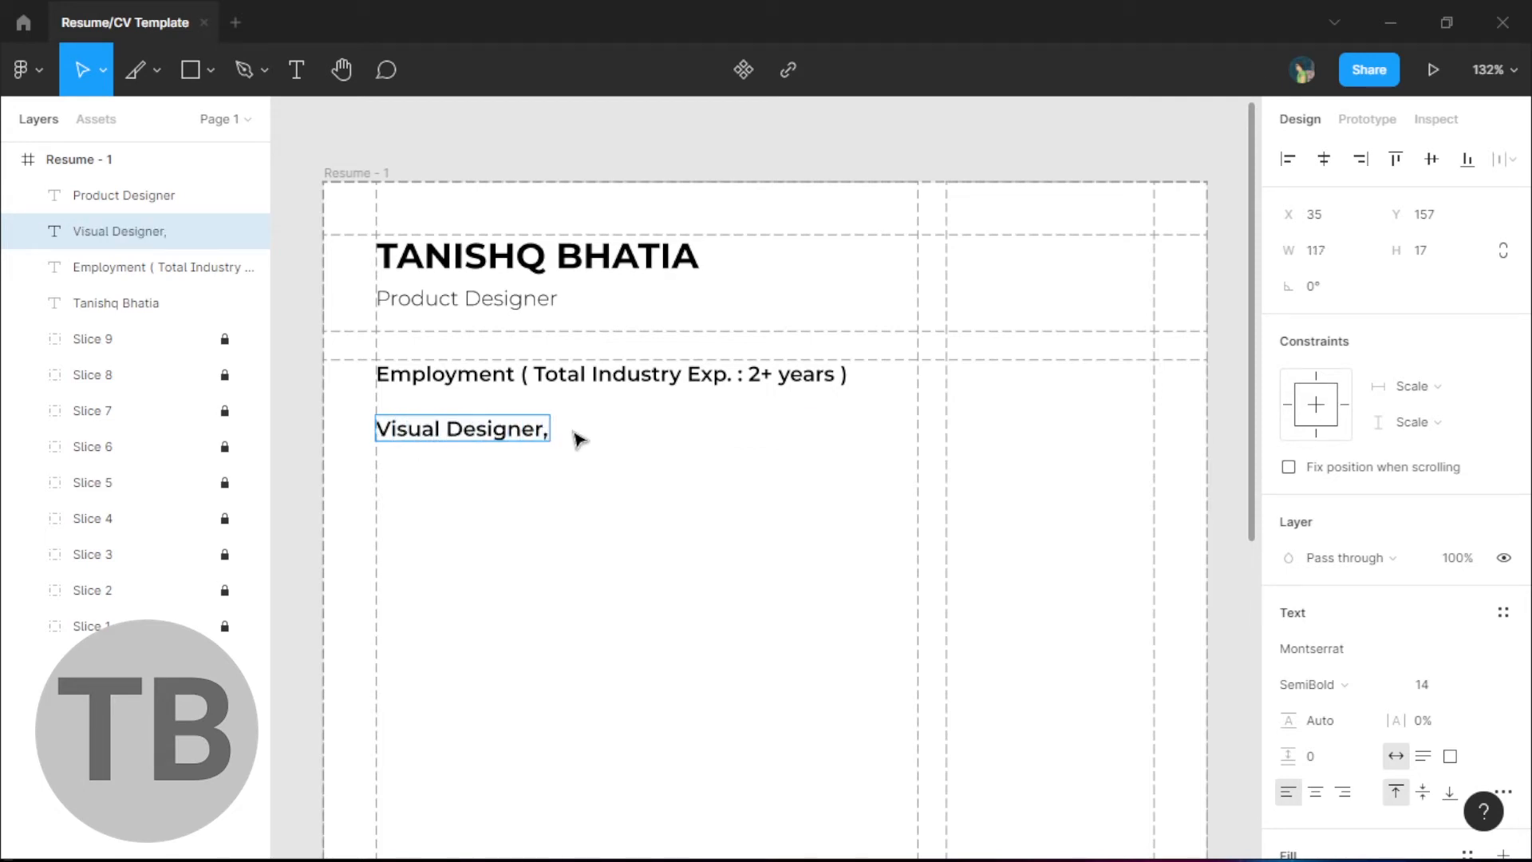
key(BackSpace)
key(Escape)
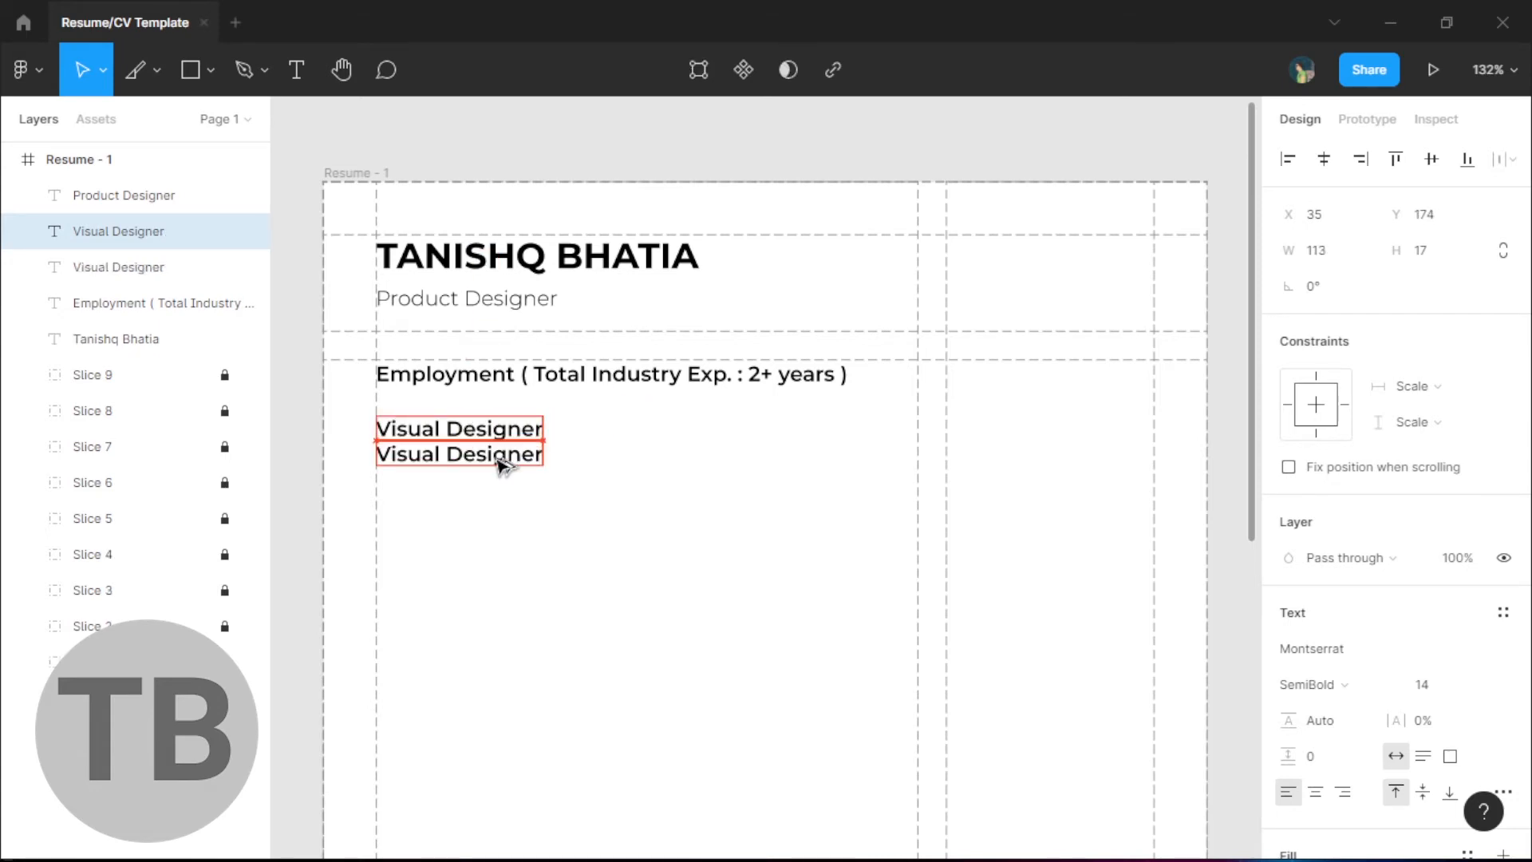
- Tighten the letter spacing of the upper Visual Designer text
click(479, 431)
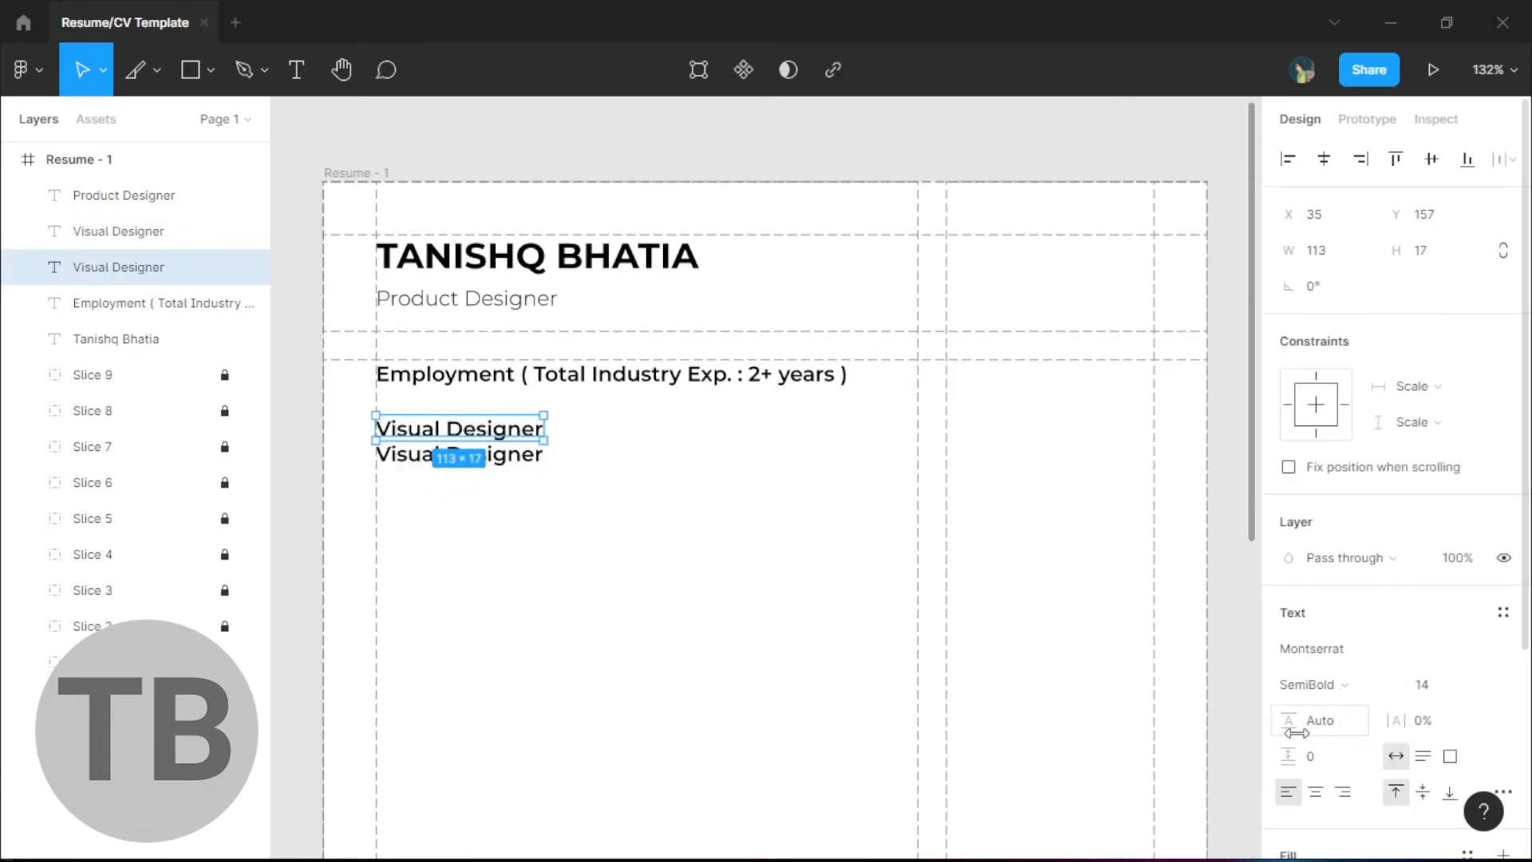
drag(1398, 726, 1394, 728)
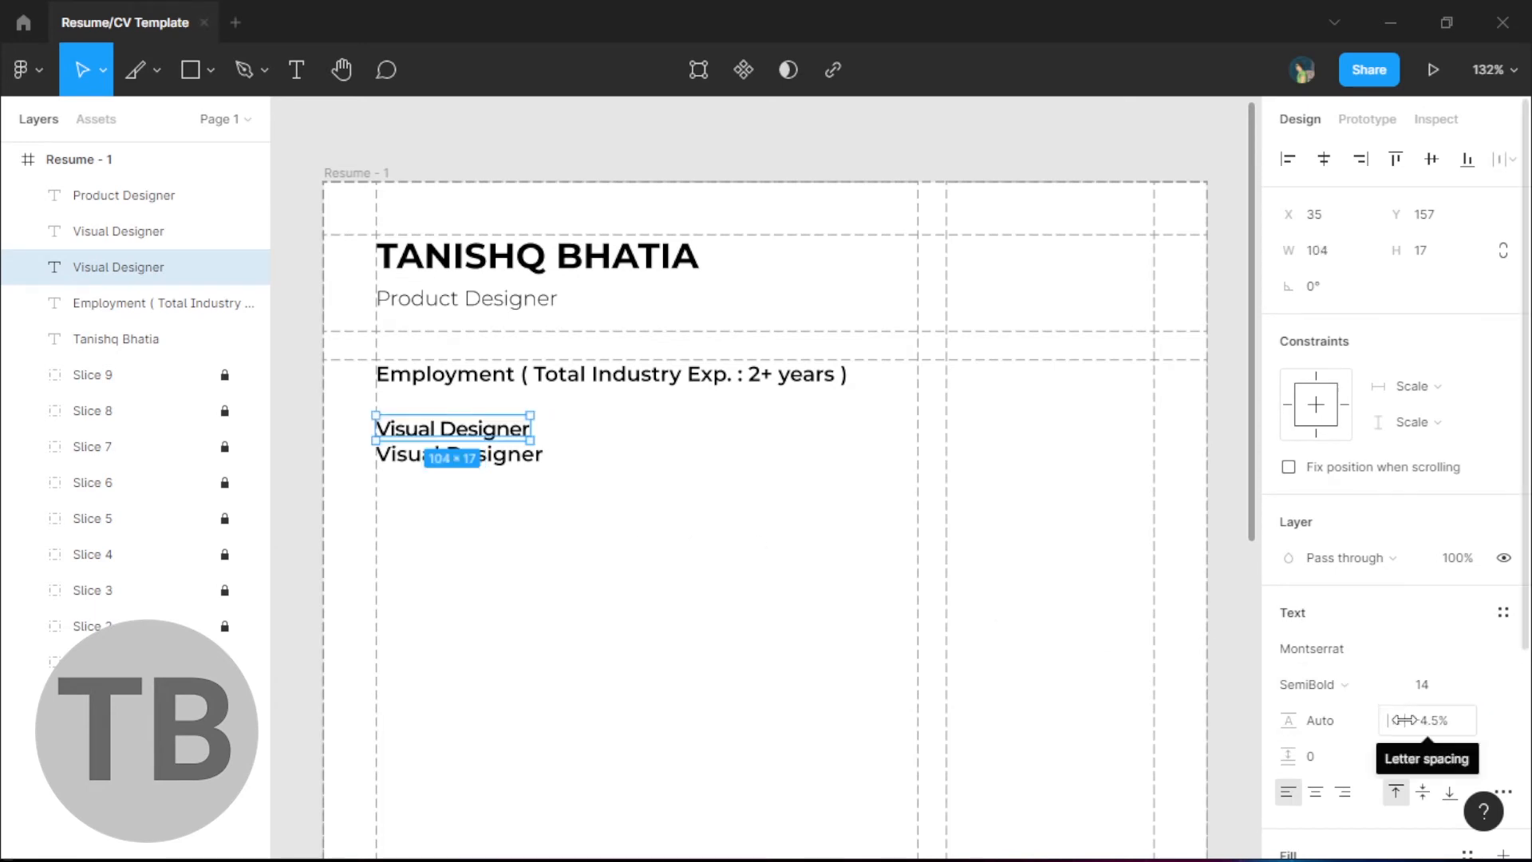
click(621, 582)
- Retype the lower copy as 'Mercer' at size 12 with 474747 grey fill
click(489, 471)
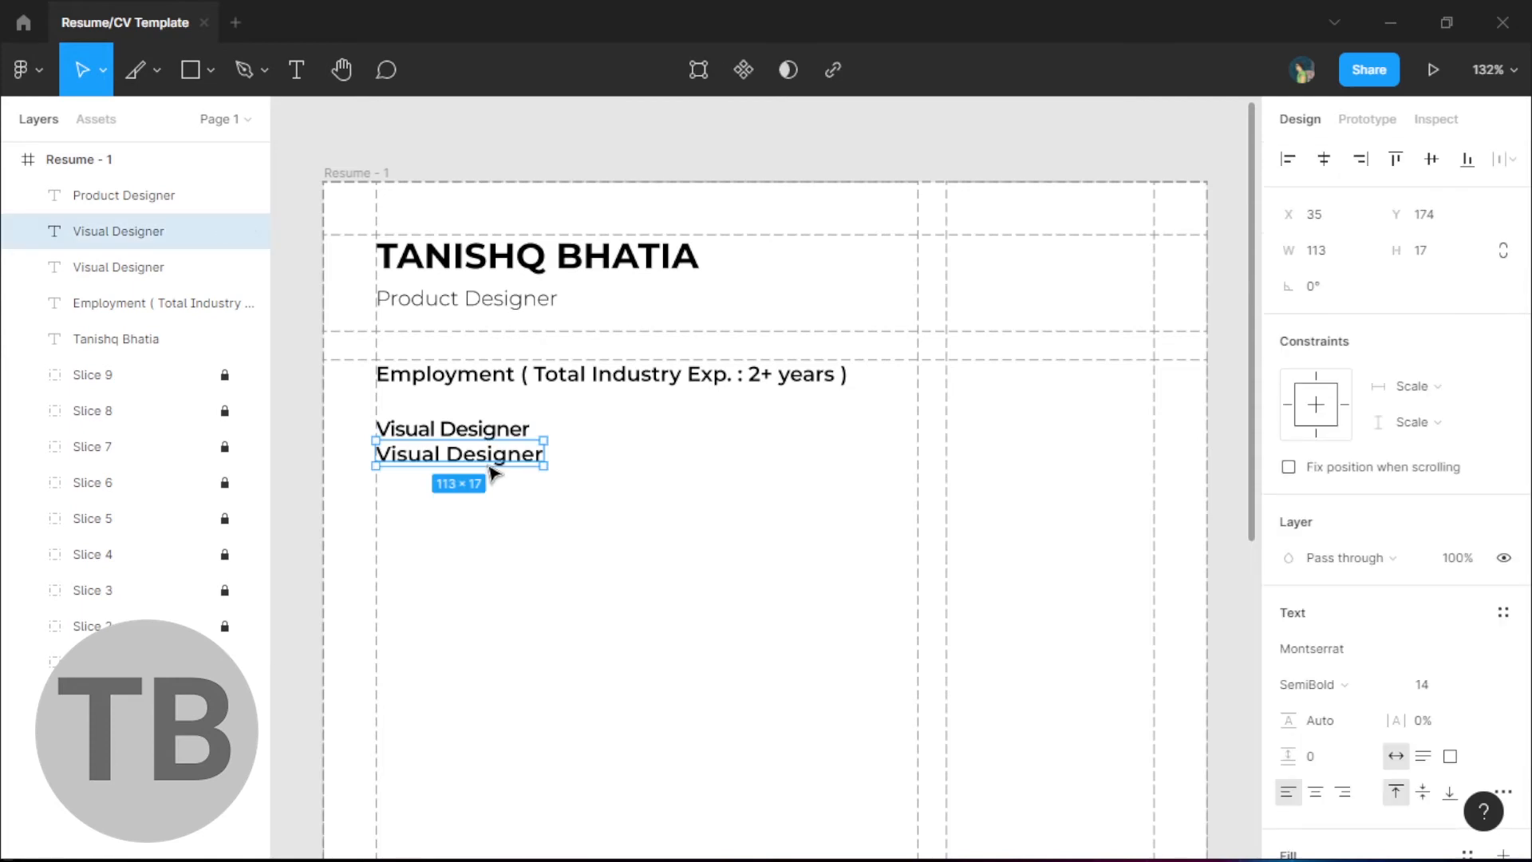
text(Mercer)
key(Escape)
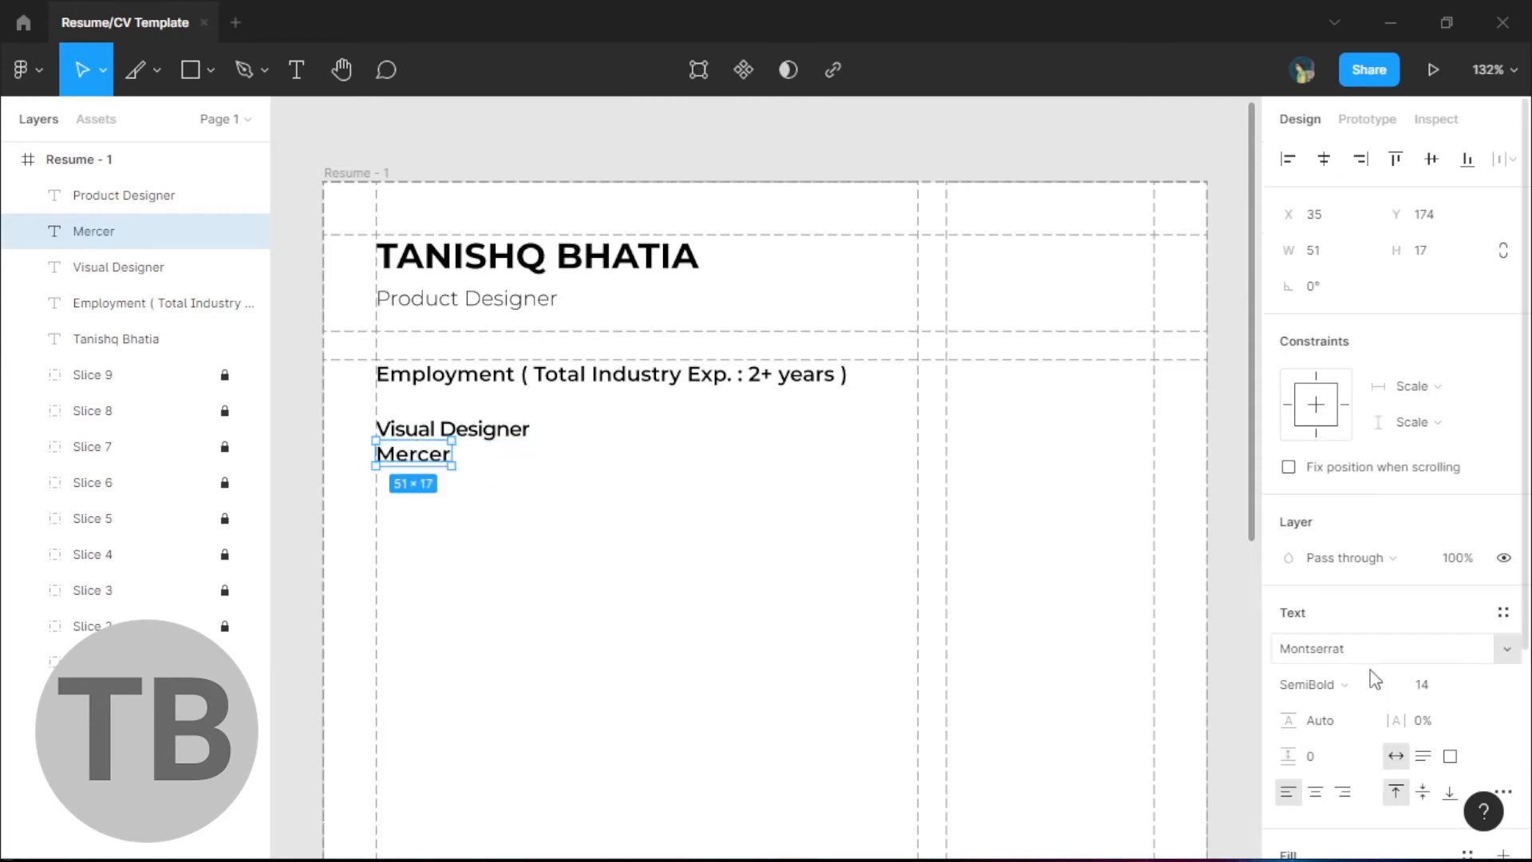
scroll(1463, 636, down, 3)
click(1480, 459)
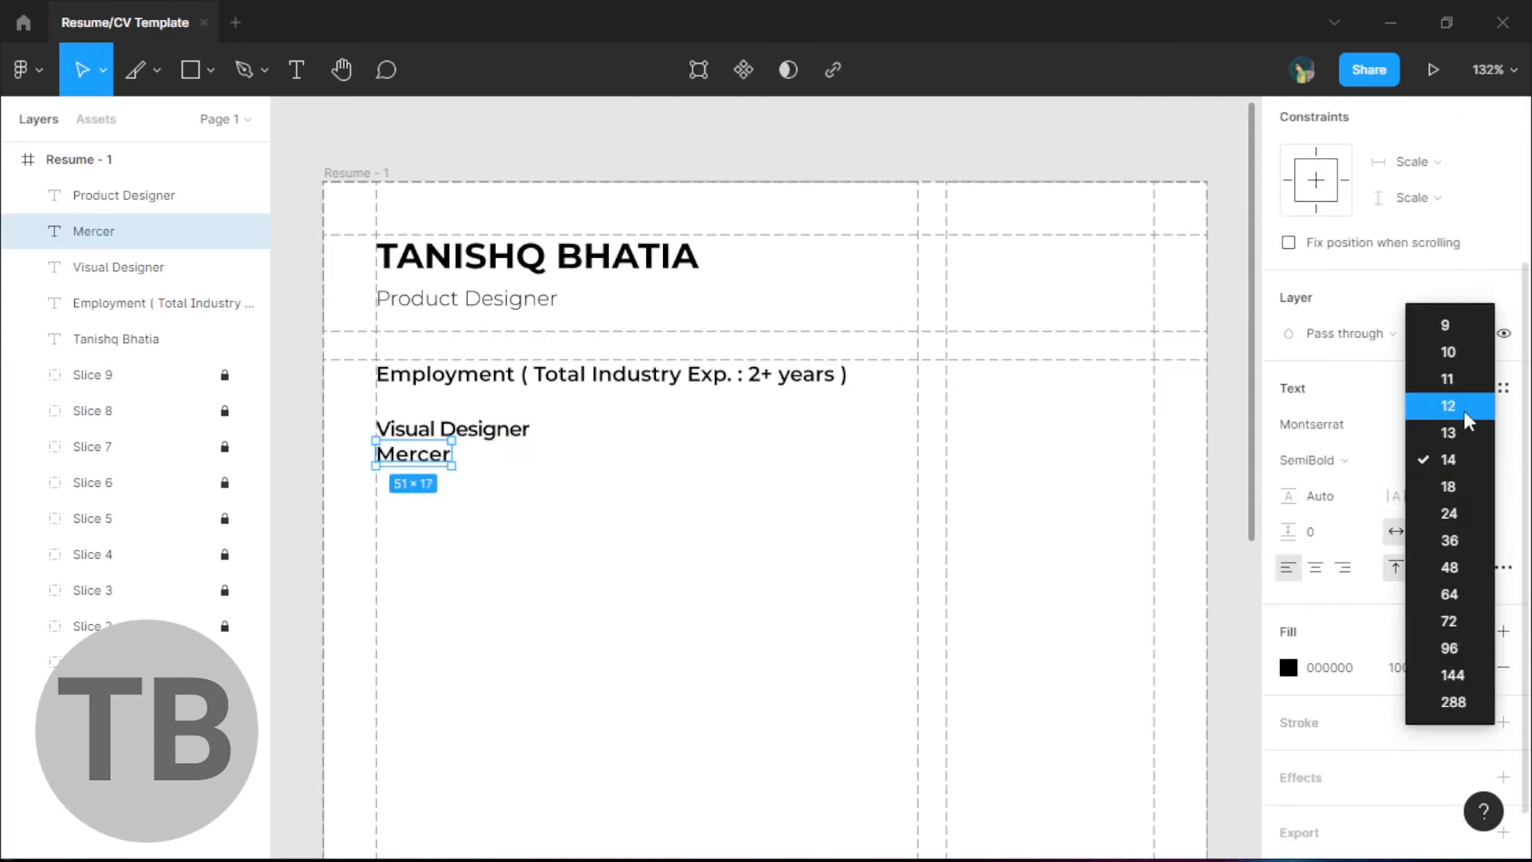
click(1428, 404)
click(1288, 667)
drag(1006, 519, 990, 490)
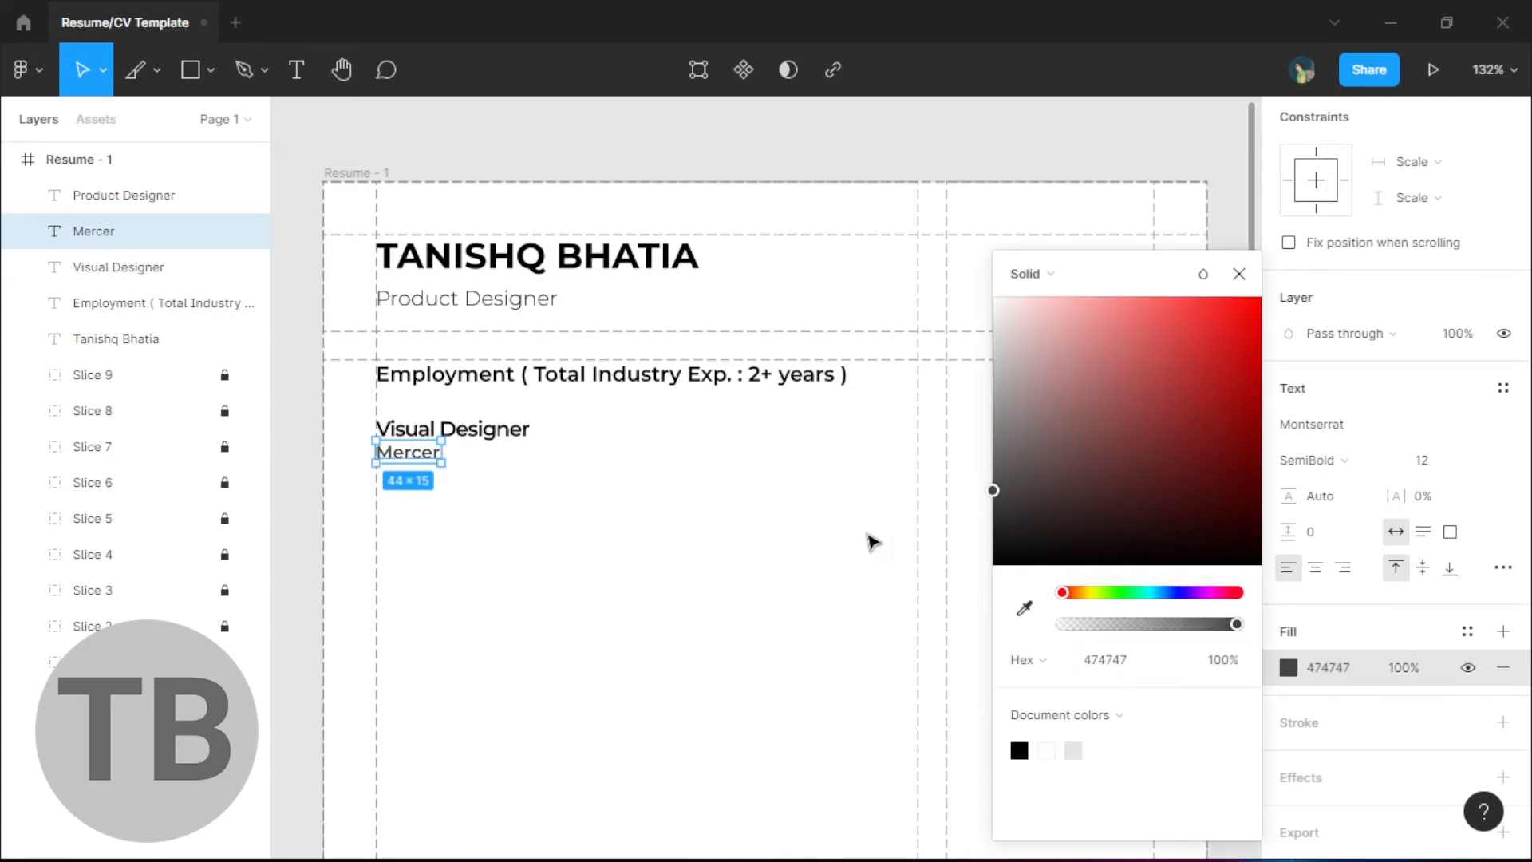
click(872, 540)
drag(705, 573, 729, 530)
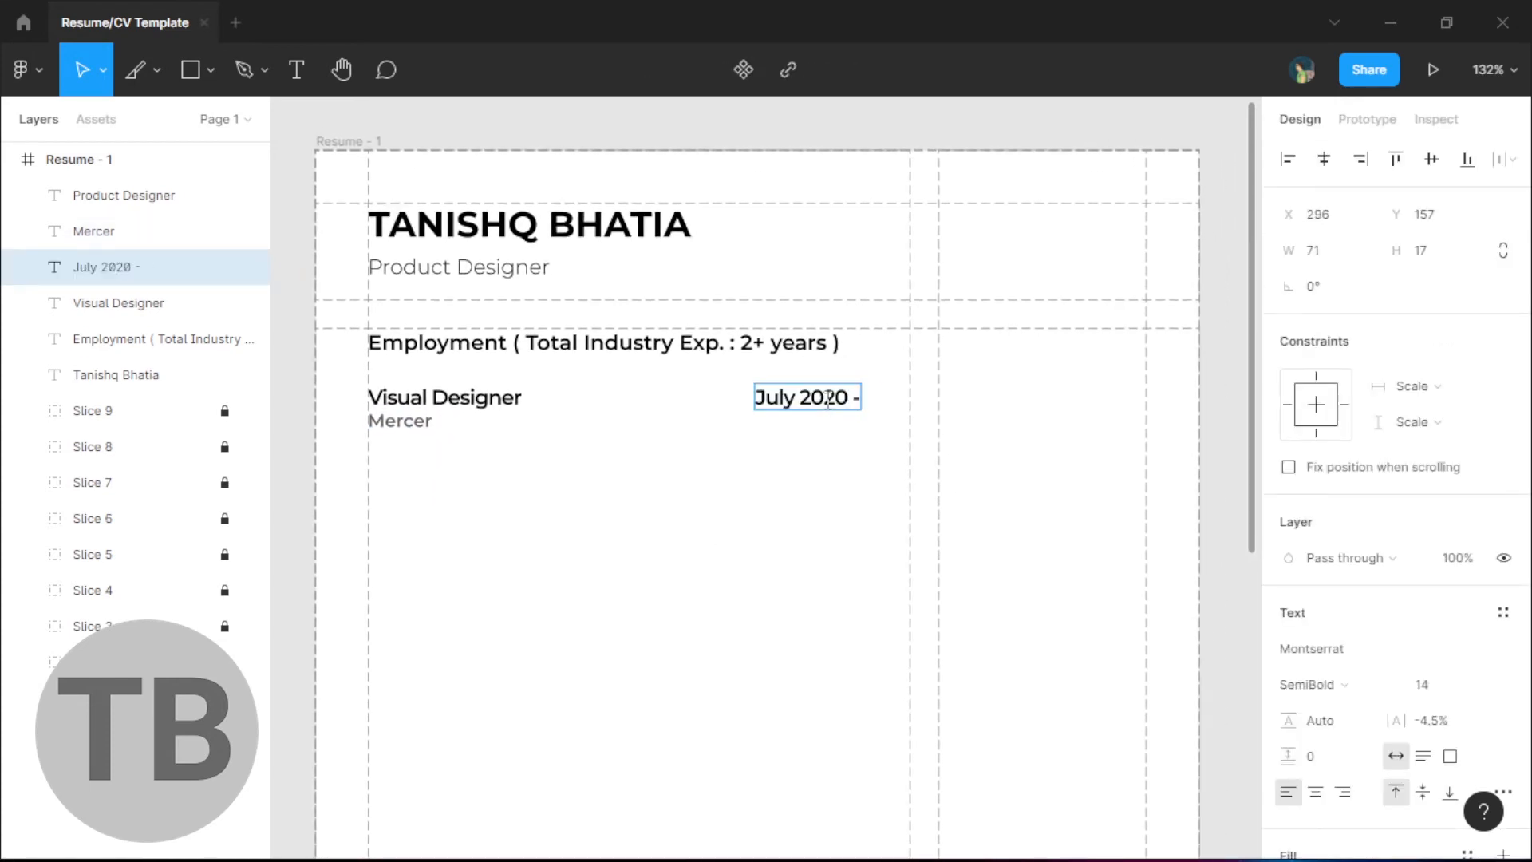
- Finish the 'July 2020 - Present' date text and select the entry's texts
key(shift+Left)
key(shift+Left)
key(shift+Left)
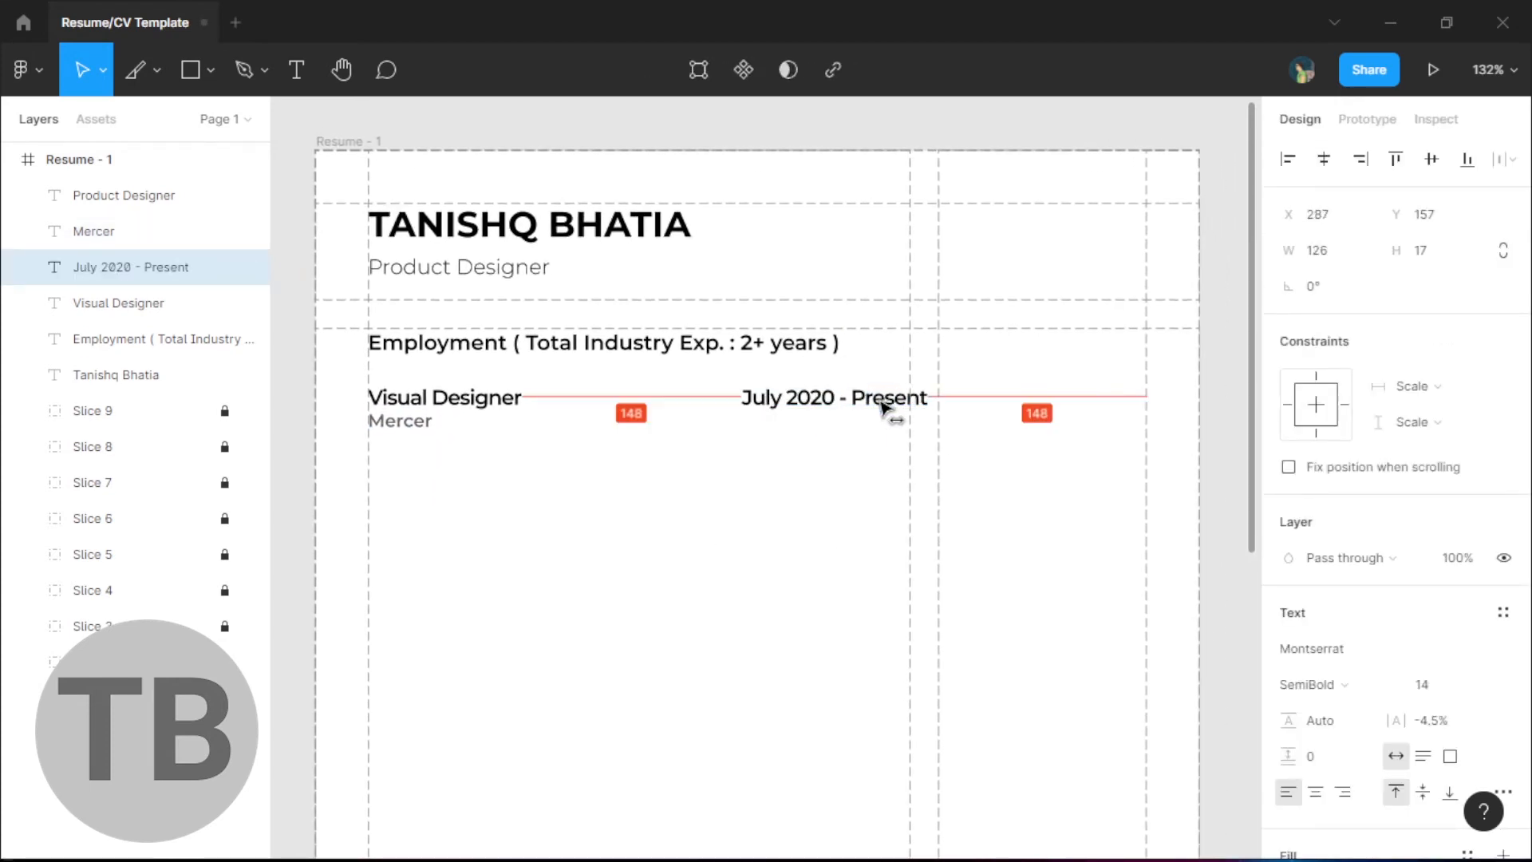
click(821, 488)
drag(821, 488, 846, 482)
drag(890, 472, 417, 411)
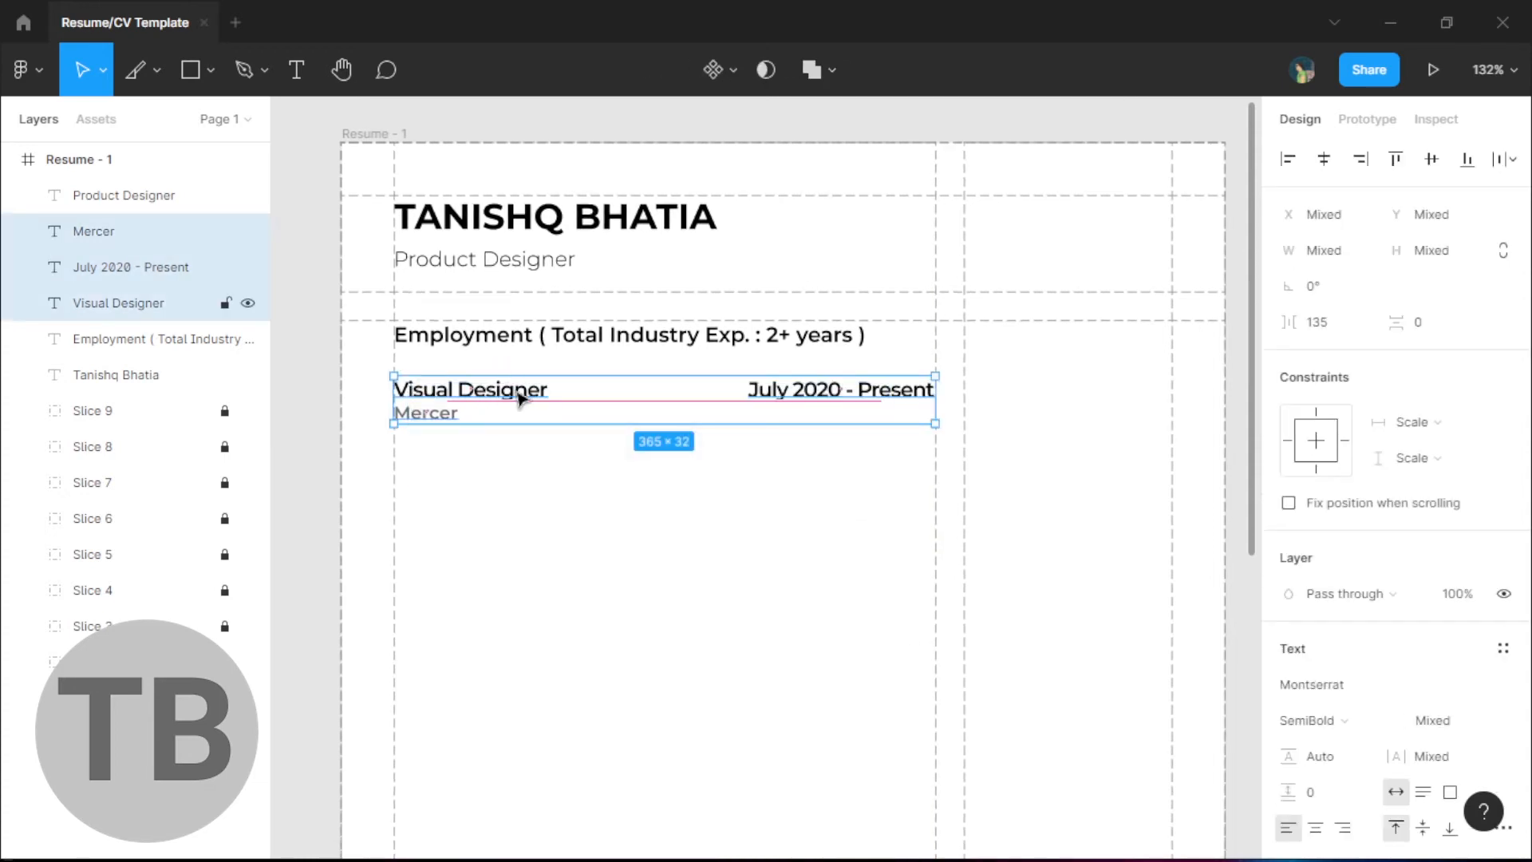
click(591, 534)
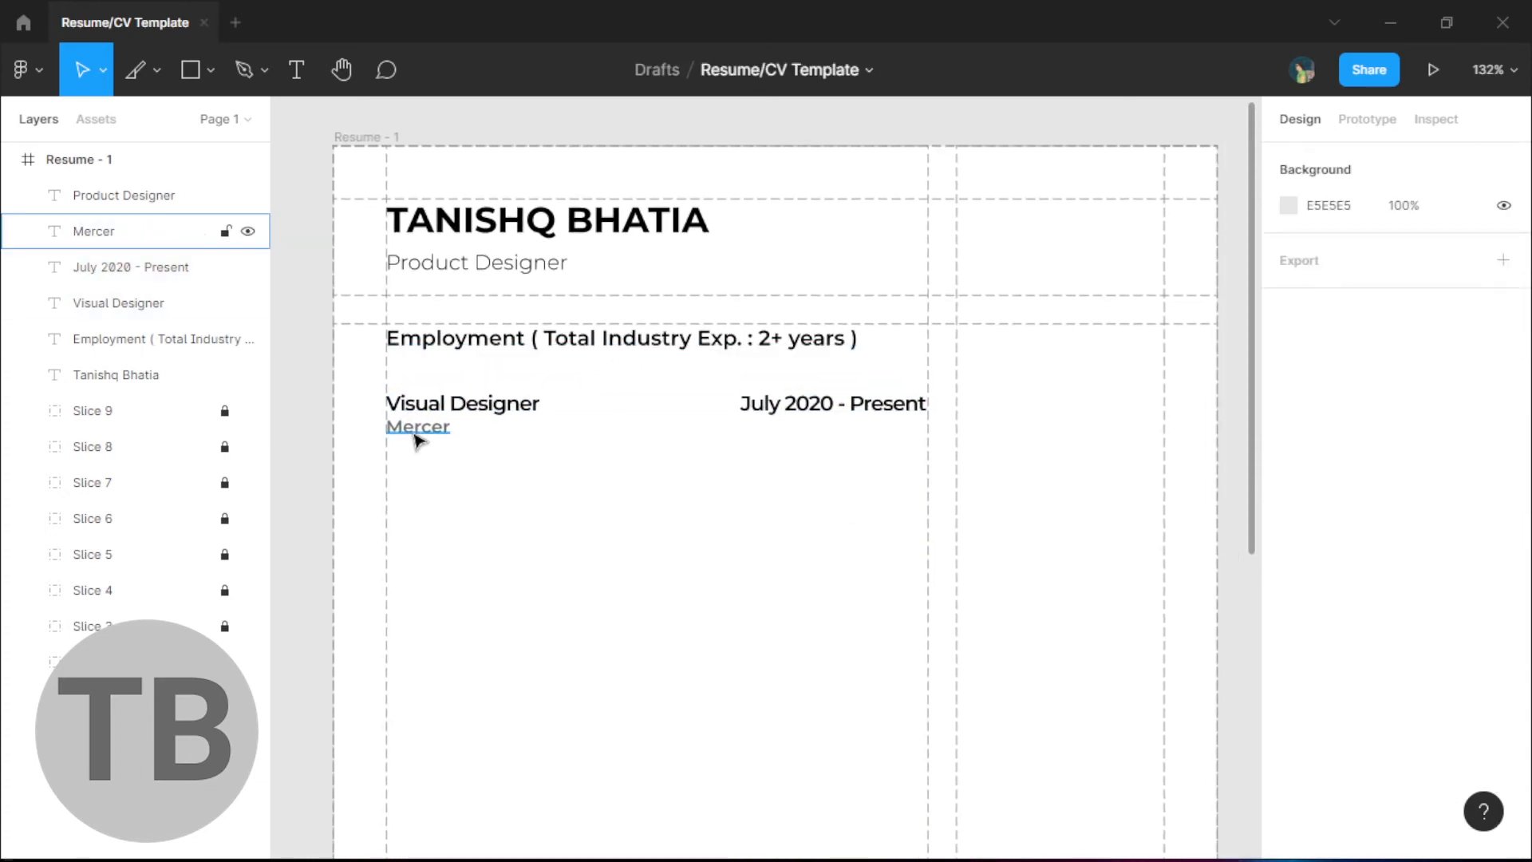
- Set the Product Designer copy under Mercer to size 10 Regular
click(554, 346)
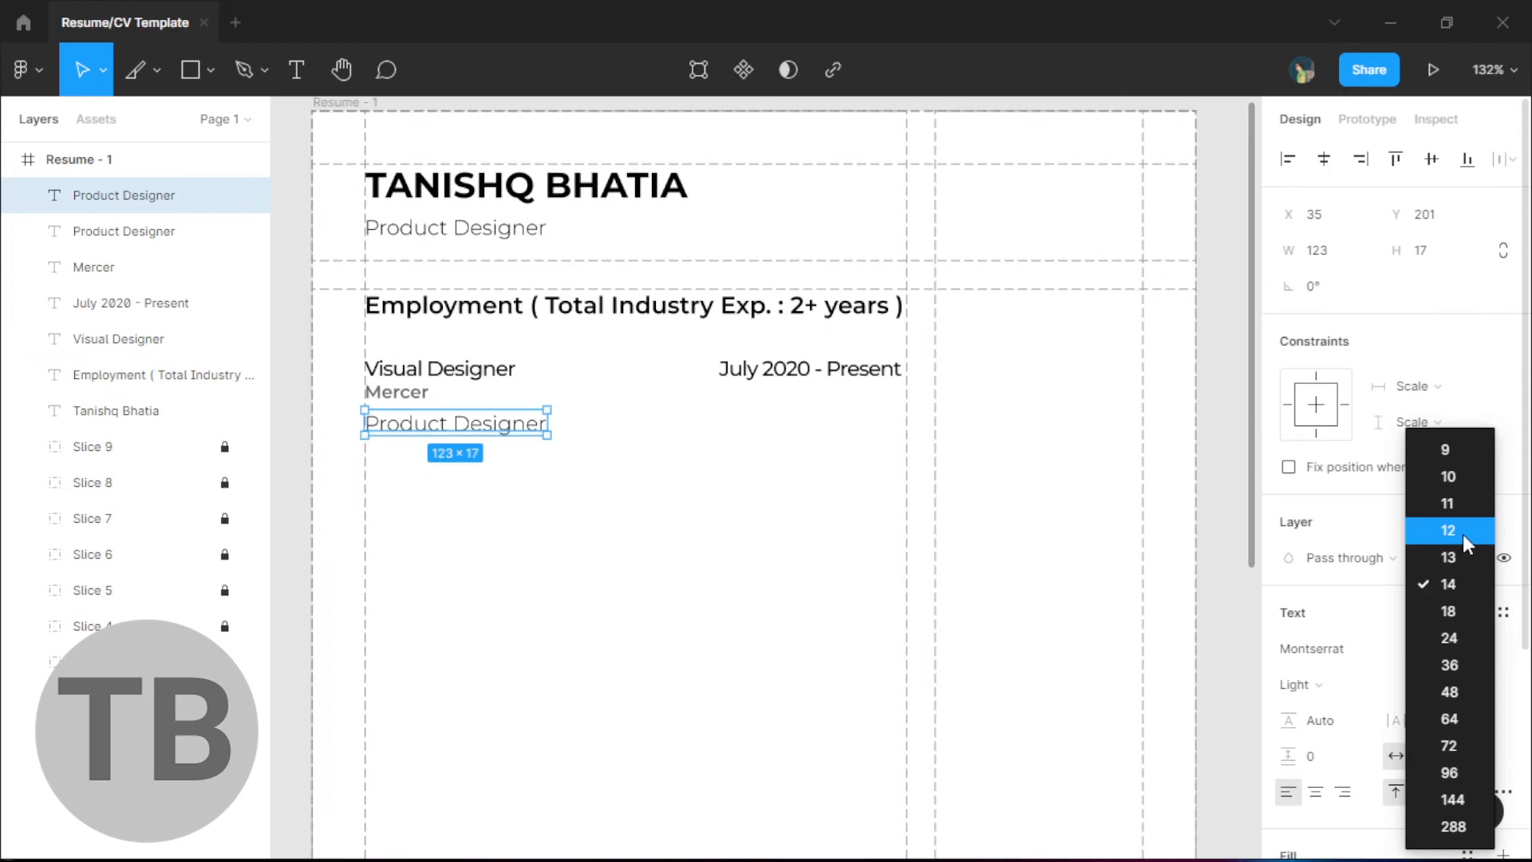
click(1463, 532)
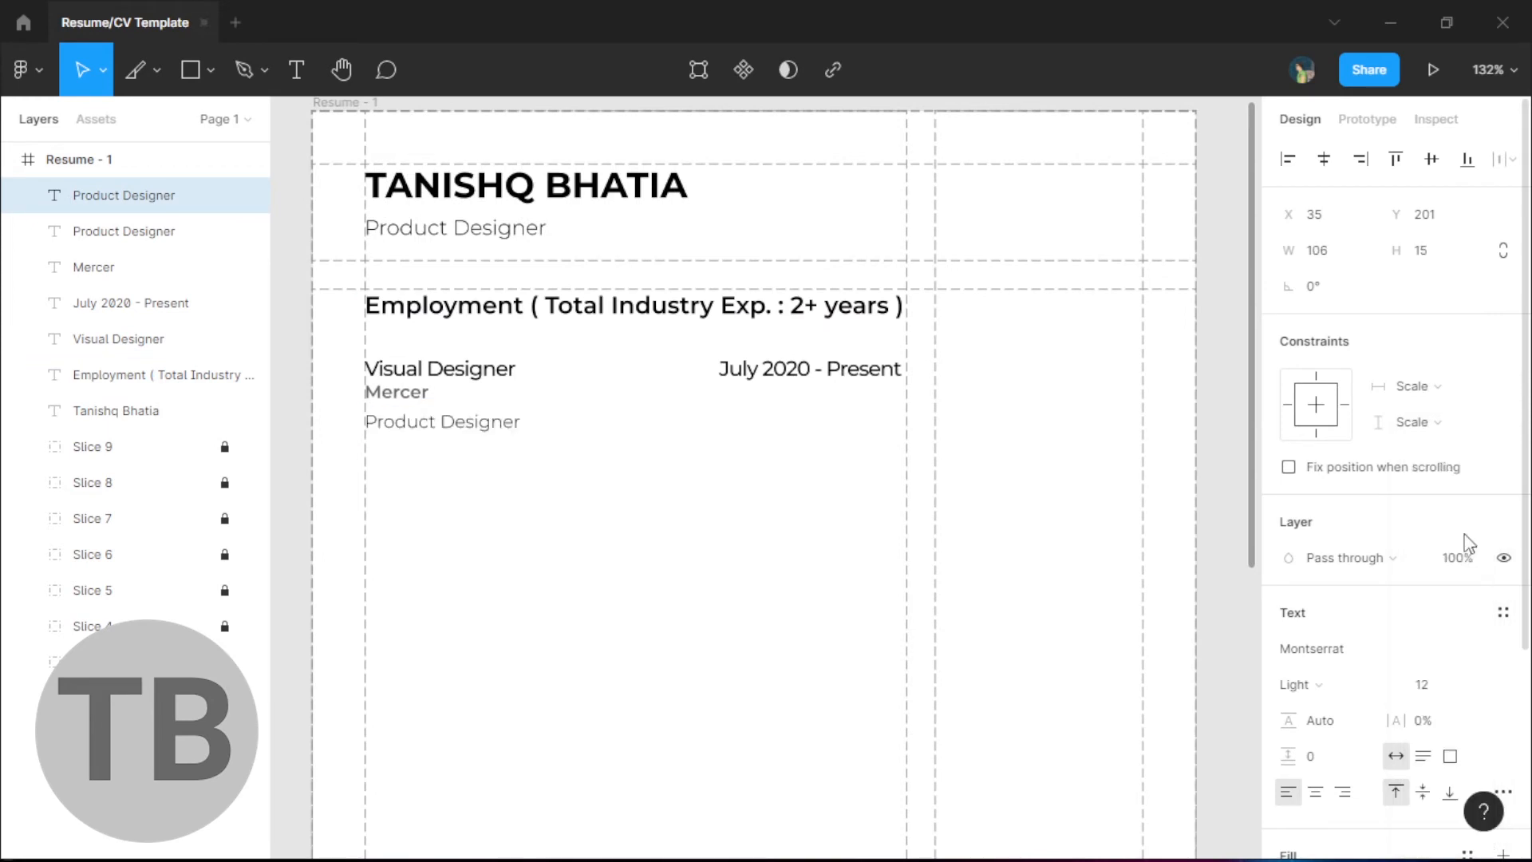
click(1480, 683)
click(1473, 488)
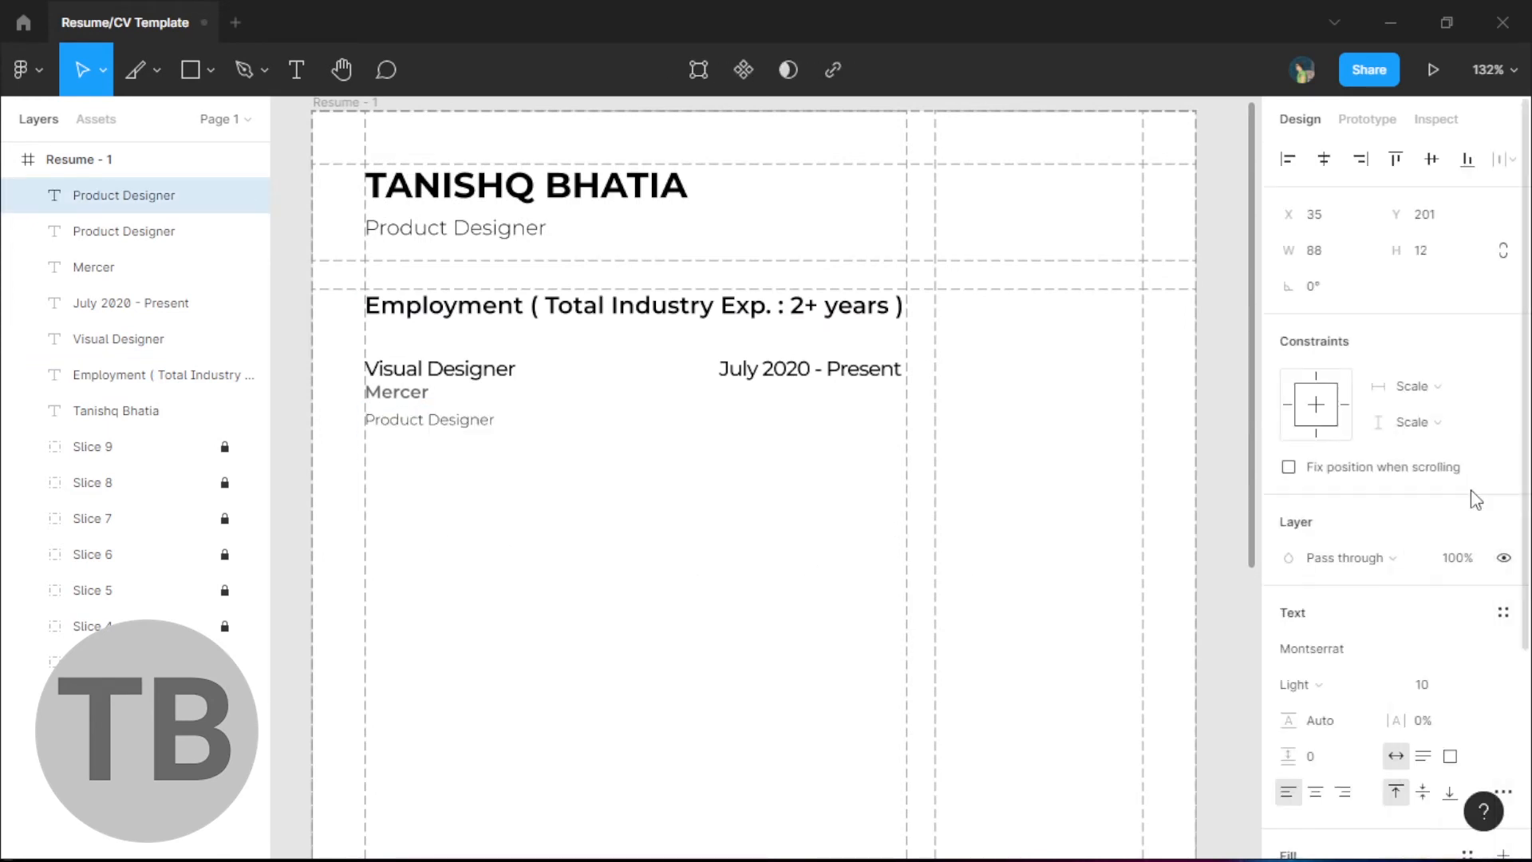
click(666, 499)
scroll(541, 472, right, 1)
click(421, 421)
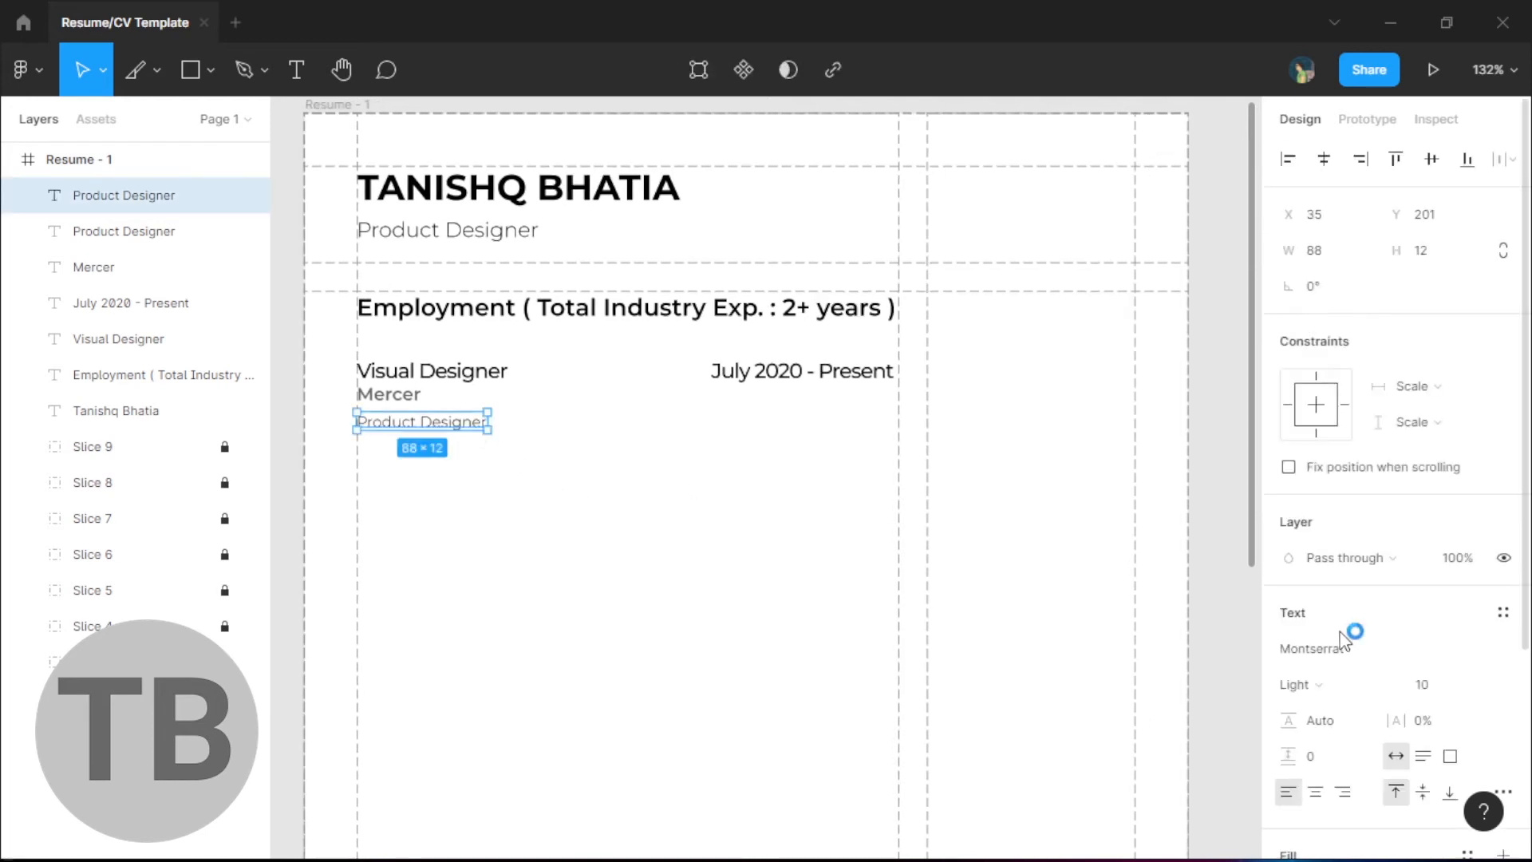
click(1294, 683)
click(1348, 430)
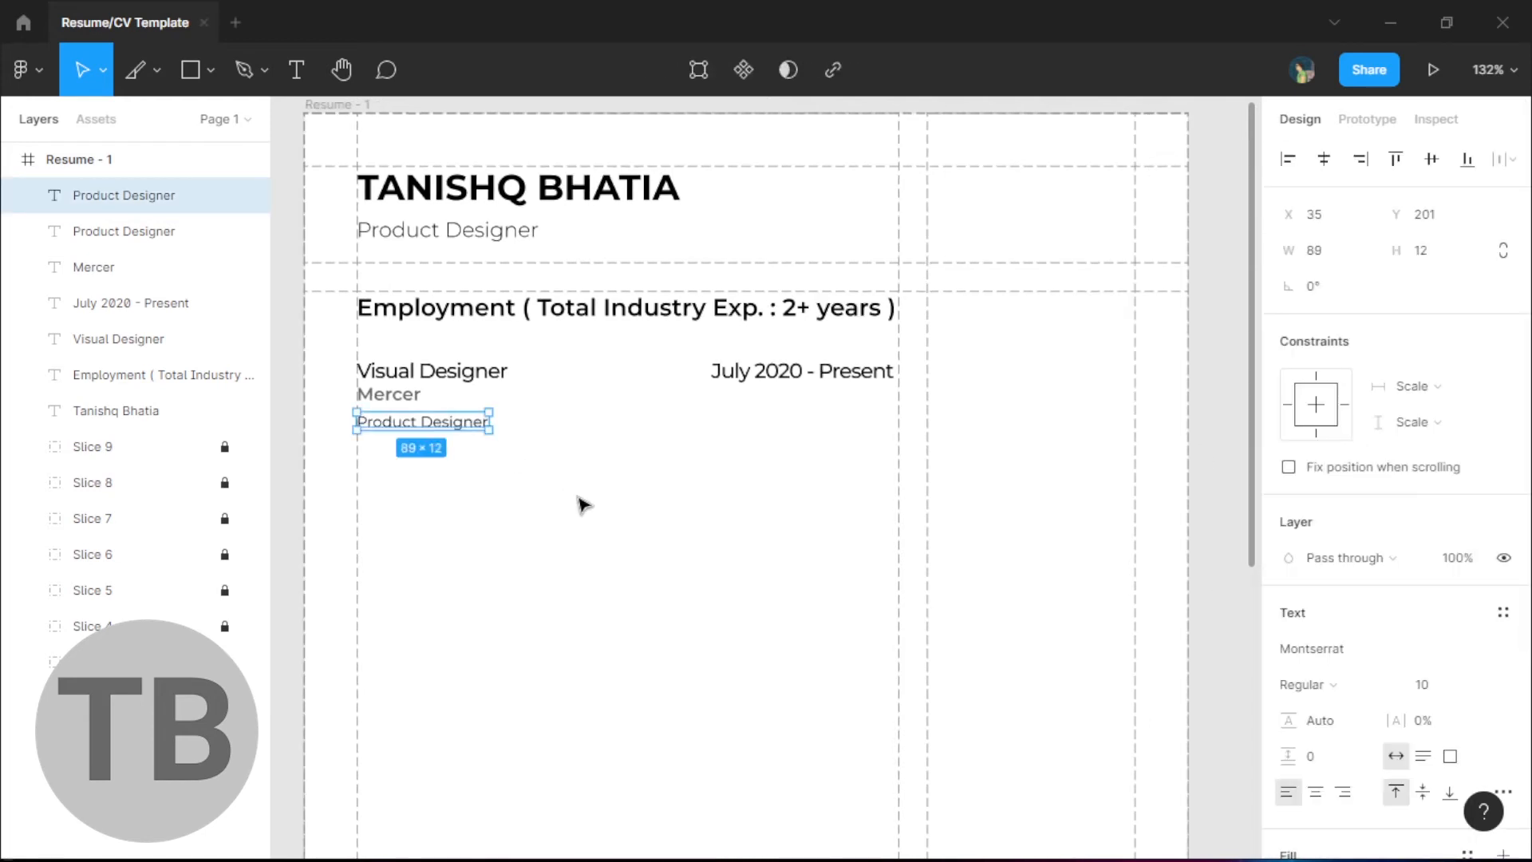
- Widen the text box under Mercer to the column guide
click(557, 531)
drag(557, 532, 541, 511)
click(423, 405)
drag(472, 402, 883, 418)
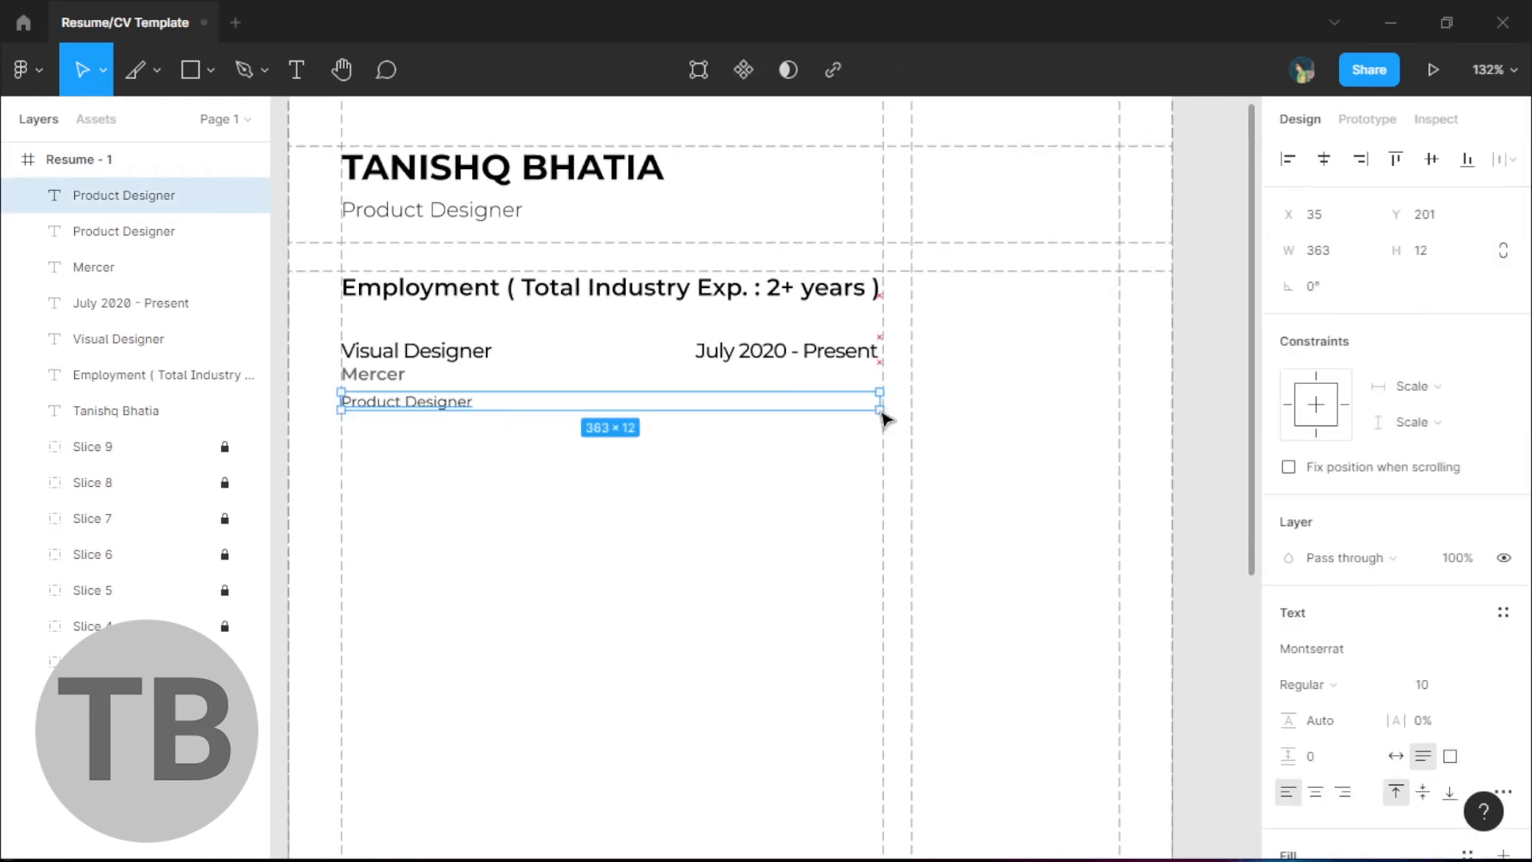
click(958, 482)
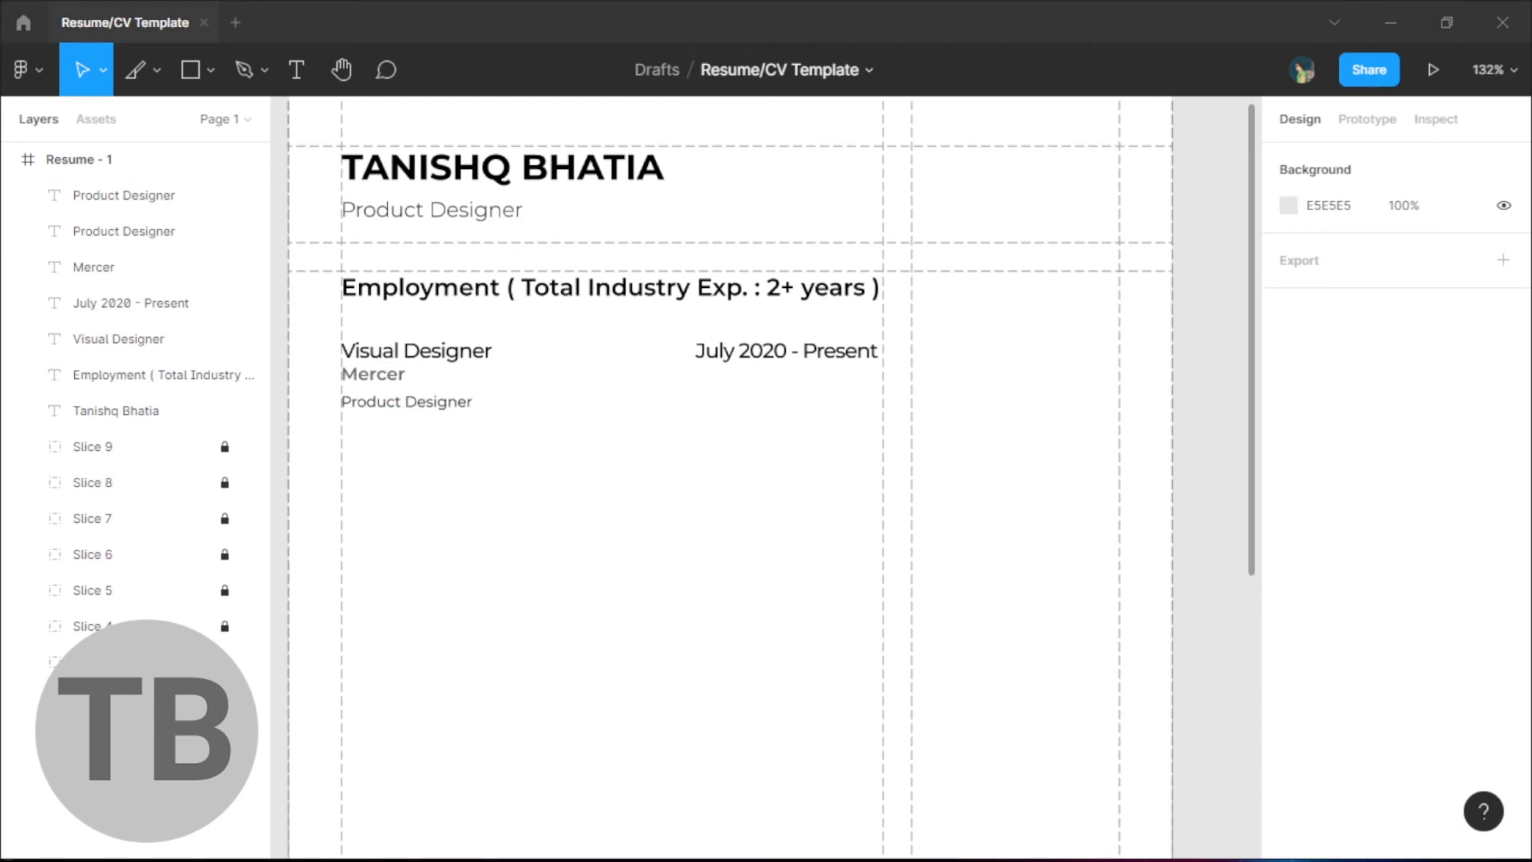
- Paste the job description under Mercer and fix its bullet lines
double_click(434, 409)
text(Print design, and illustration for International clients from USA, Europe, and Canada • Building a scalable Design system just for Dashboards and Calculator designing • Creating online Calculators and dashboards for teams across all domains in Mercer)
click(708, 547)
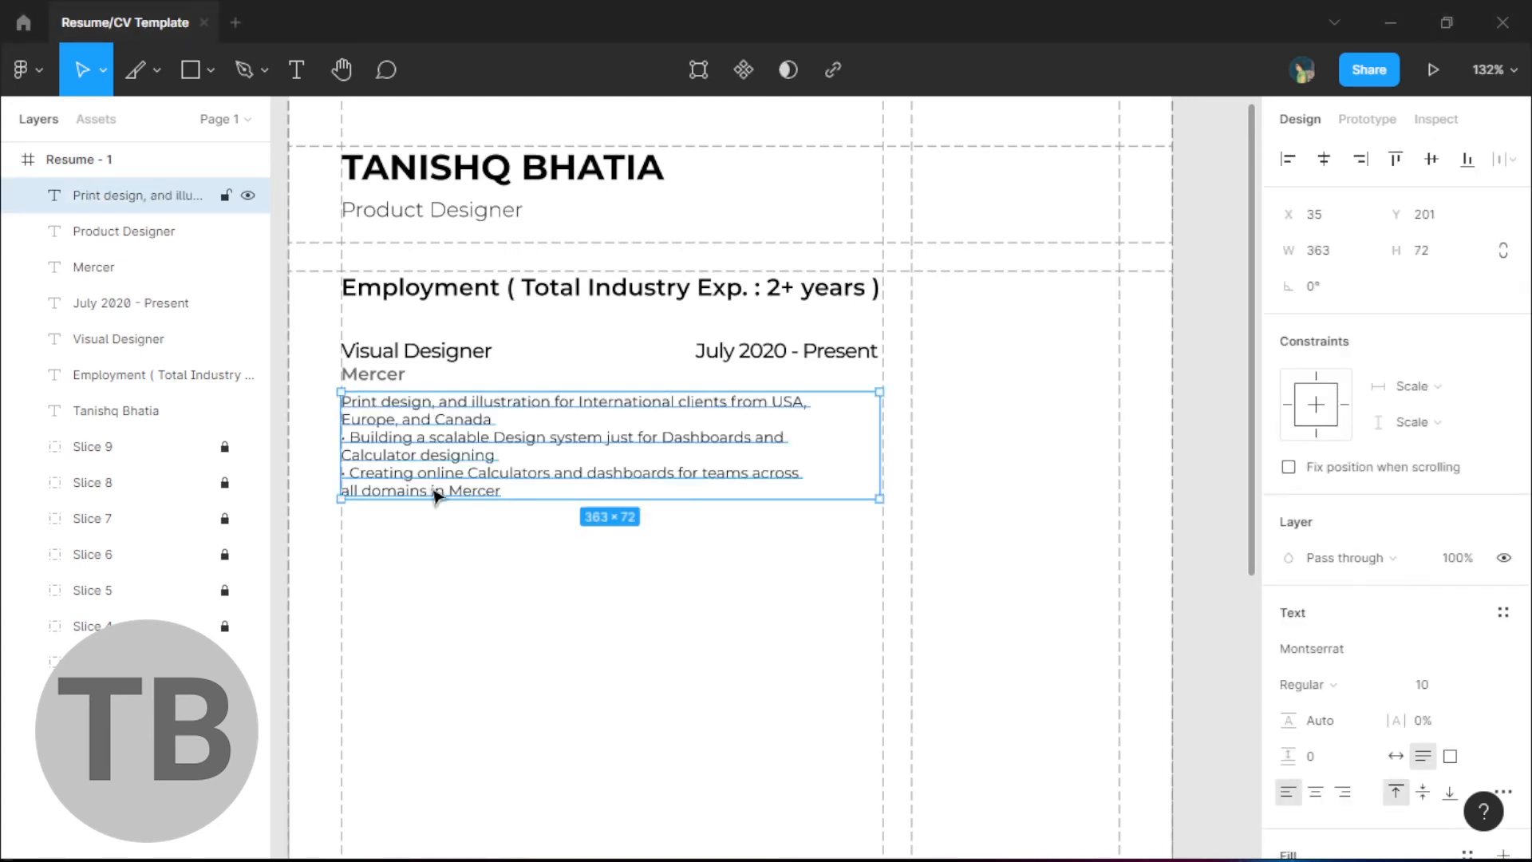
double_click(355, 477)
click(355, 477)
key(BackSpace)
key(BackSpace)
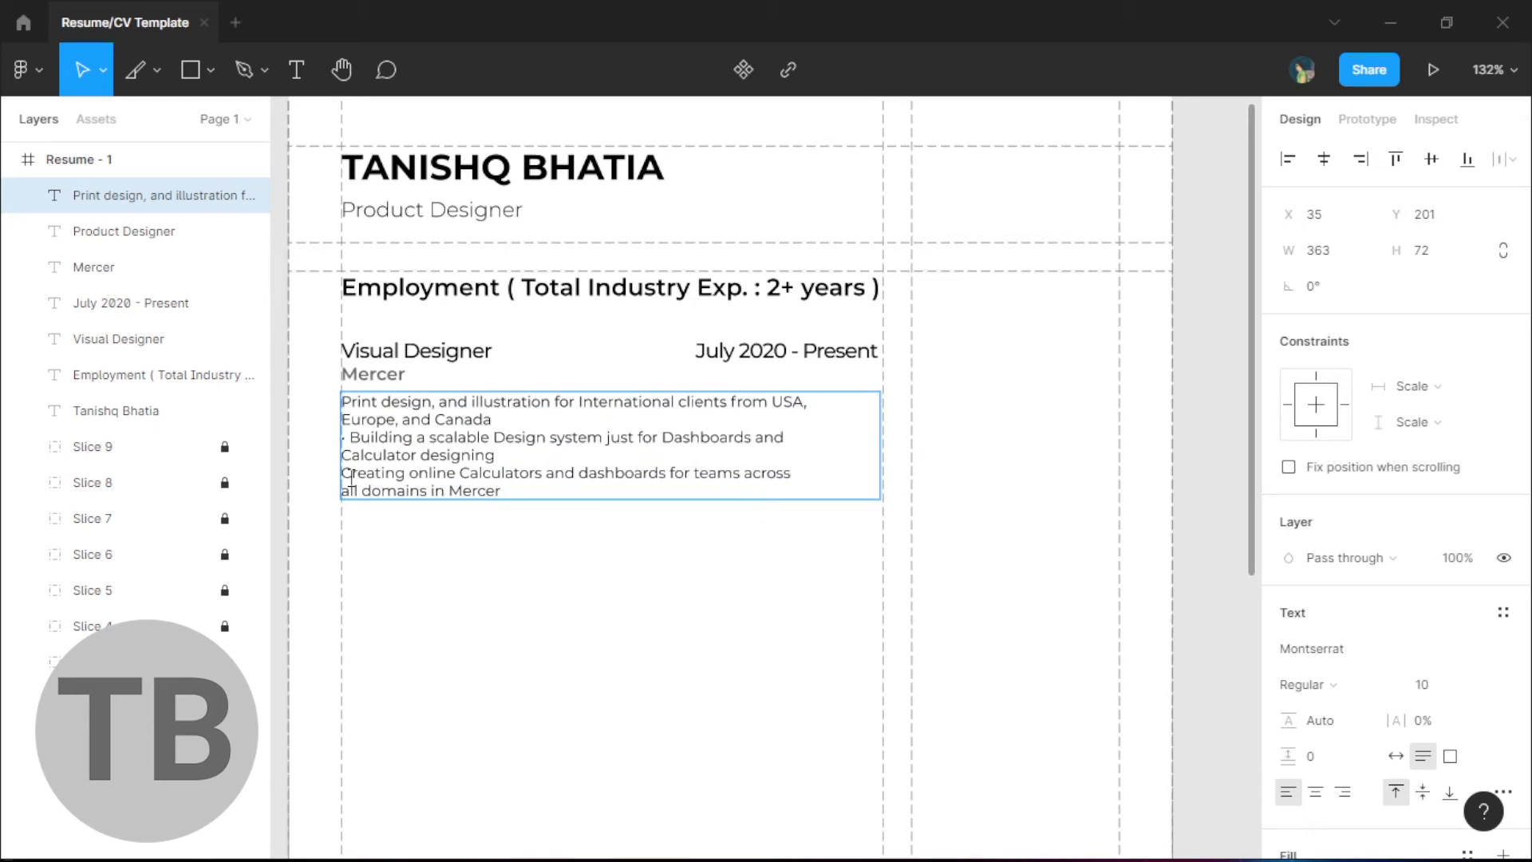
key(BackSpace)
key(BackSpace)
key(BackSpace)
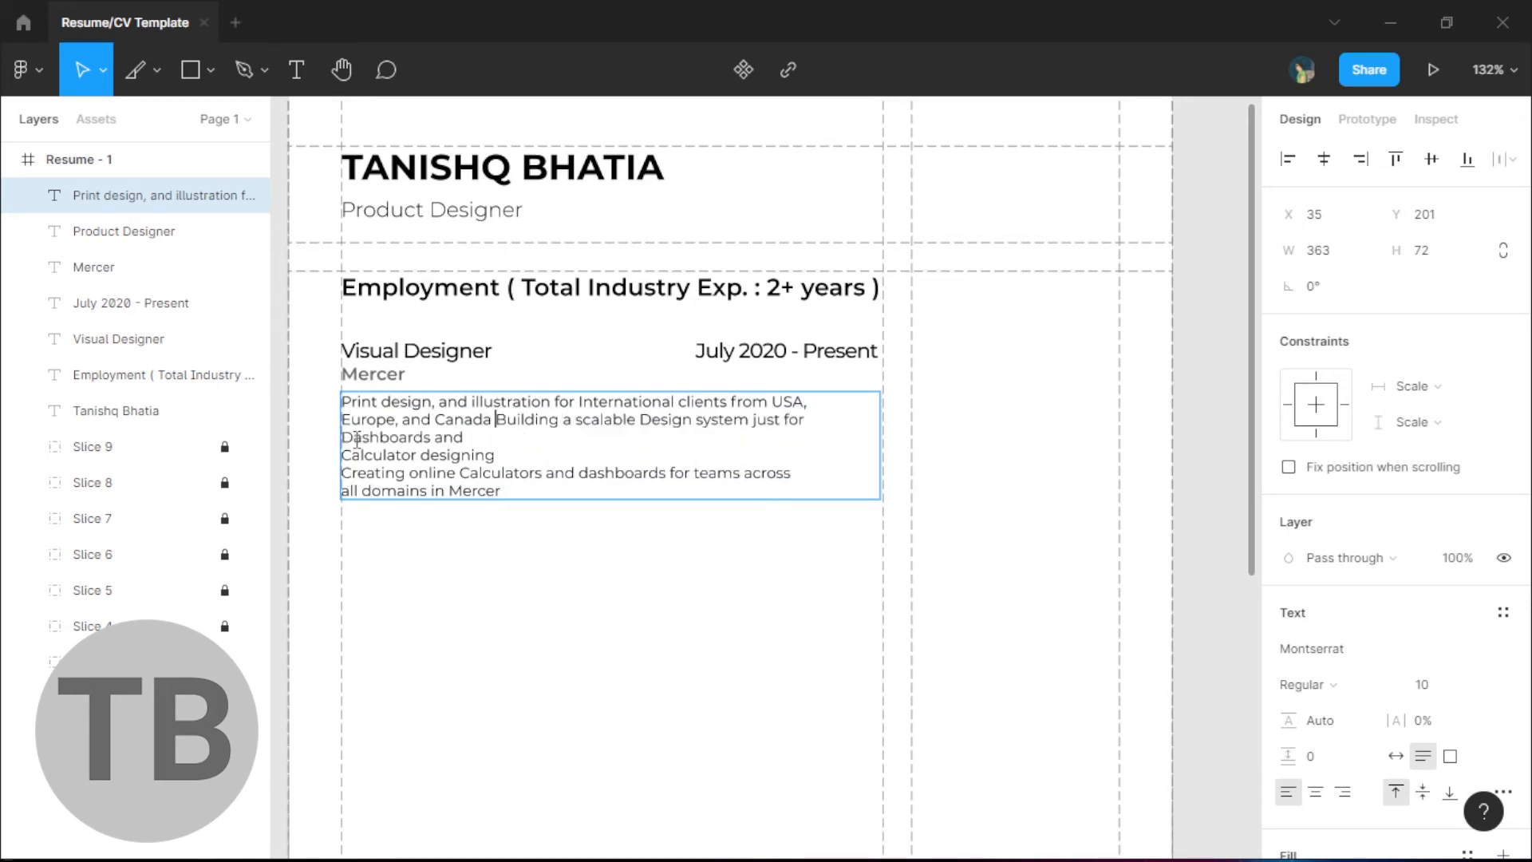
key(Return)
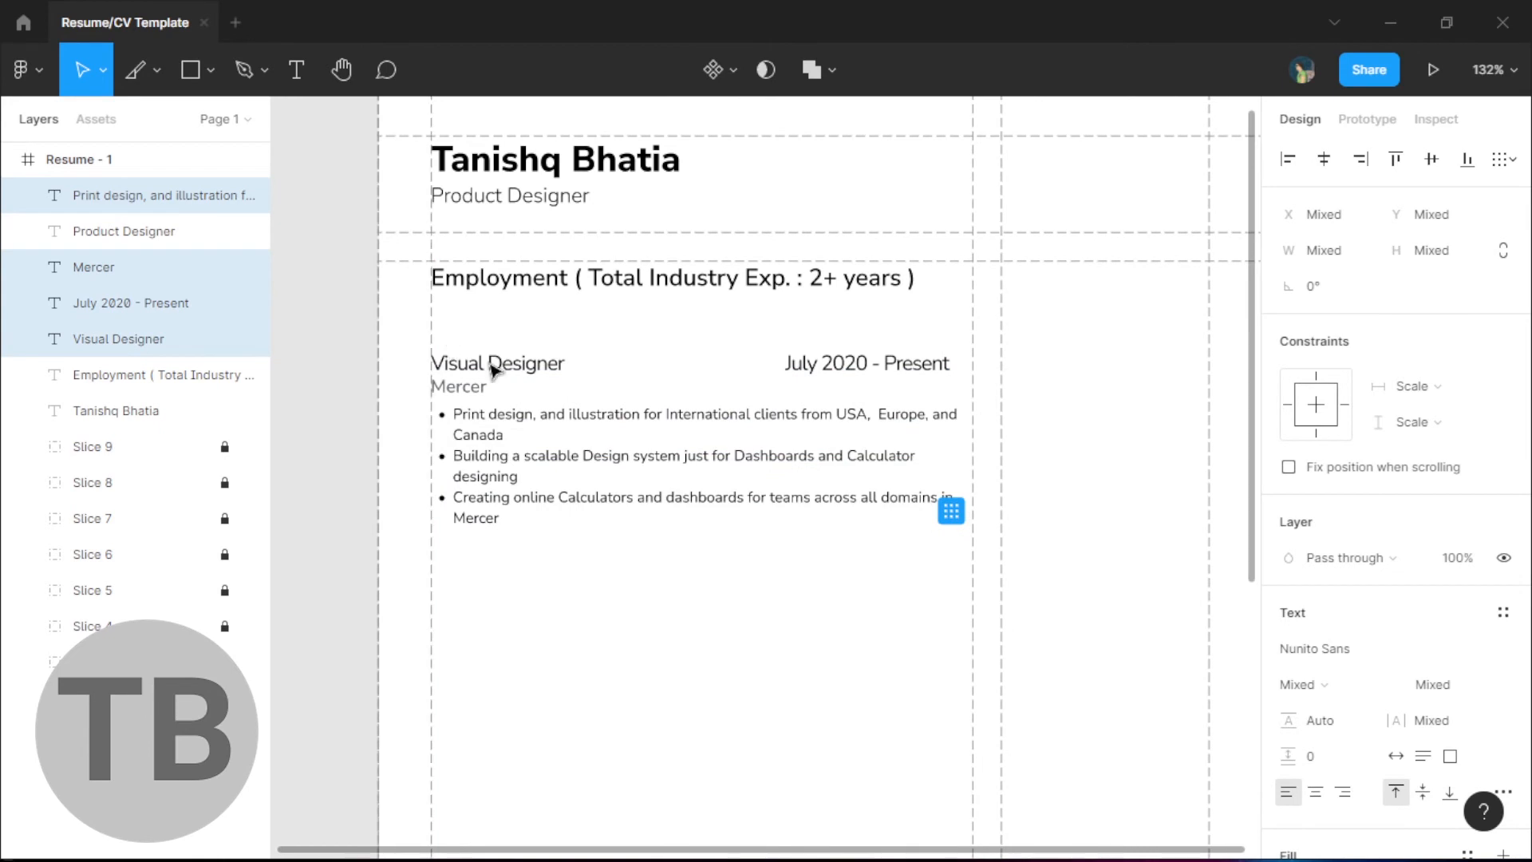
click(730, 534)
- Move the whole Visual Designer entry up slightly under Employment
scroll(730, 534, down, 2)
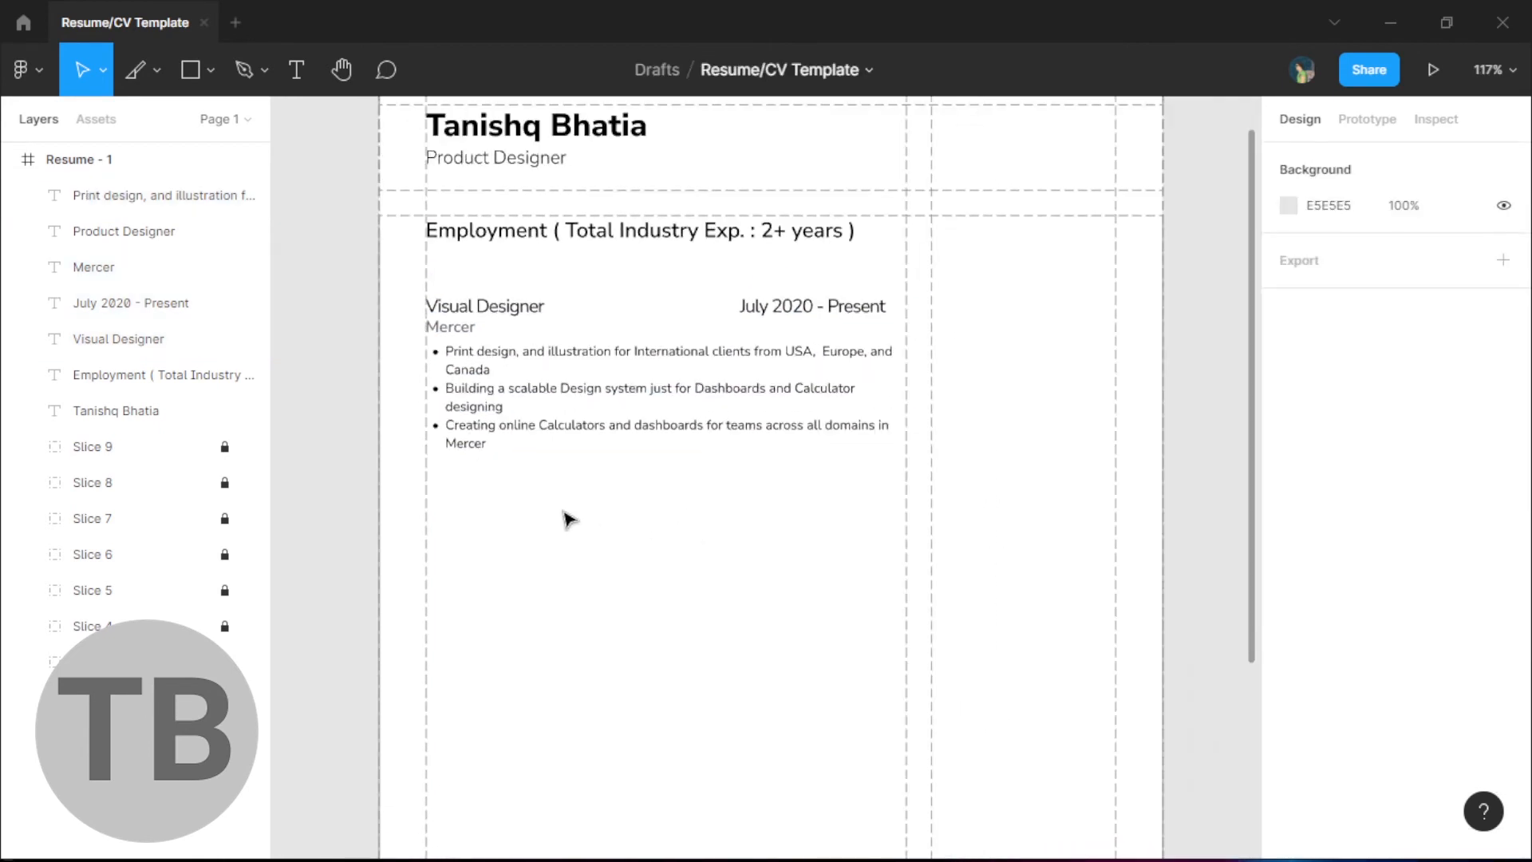
scroll(564, 519, up, 1)
drag(649, 567, 516, 352)
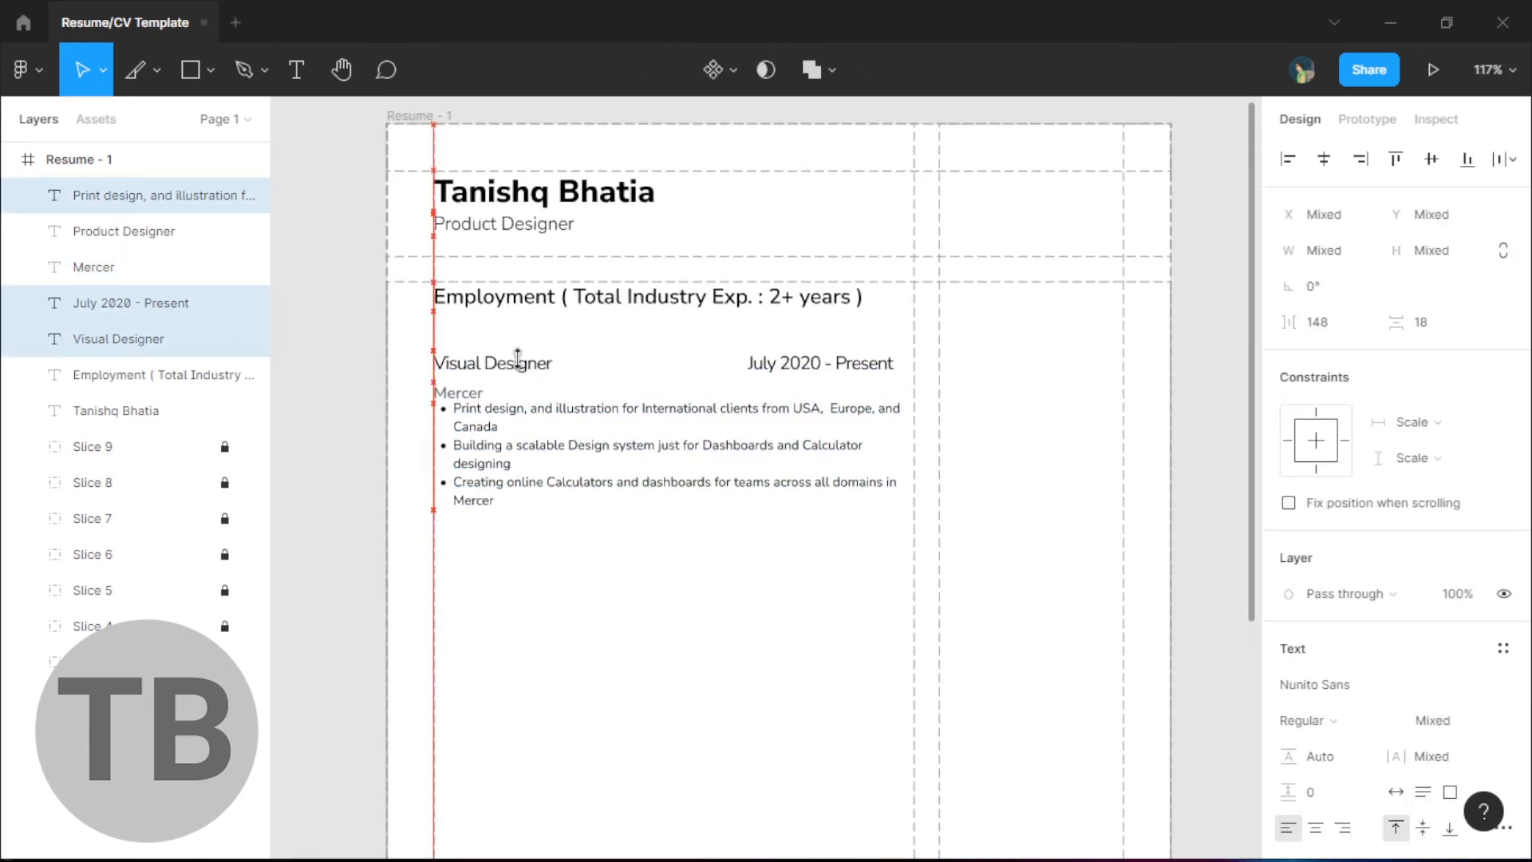
click(718, 660)
drag(663, 673, 633, 676)
drag(836, 591, 441, 352)
key(shift+Up)
click(712, 626)
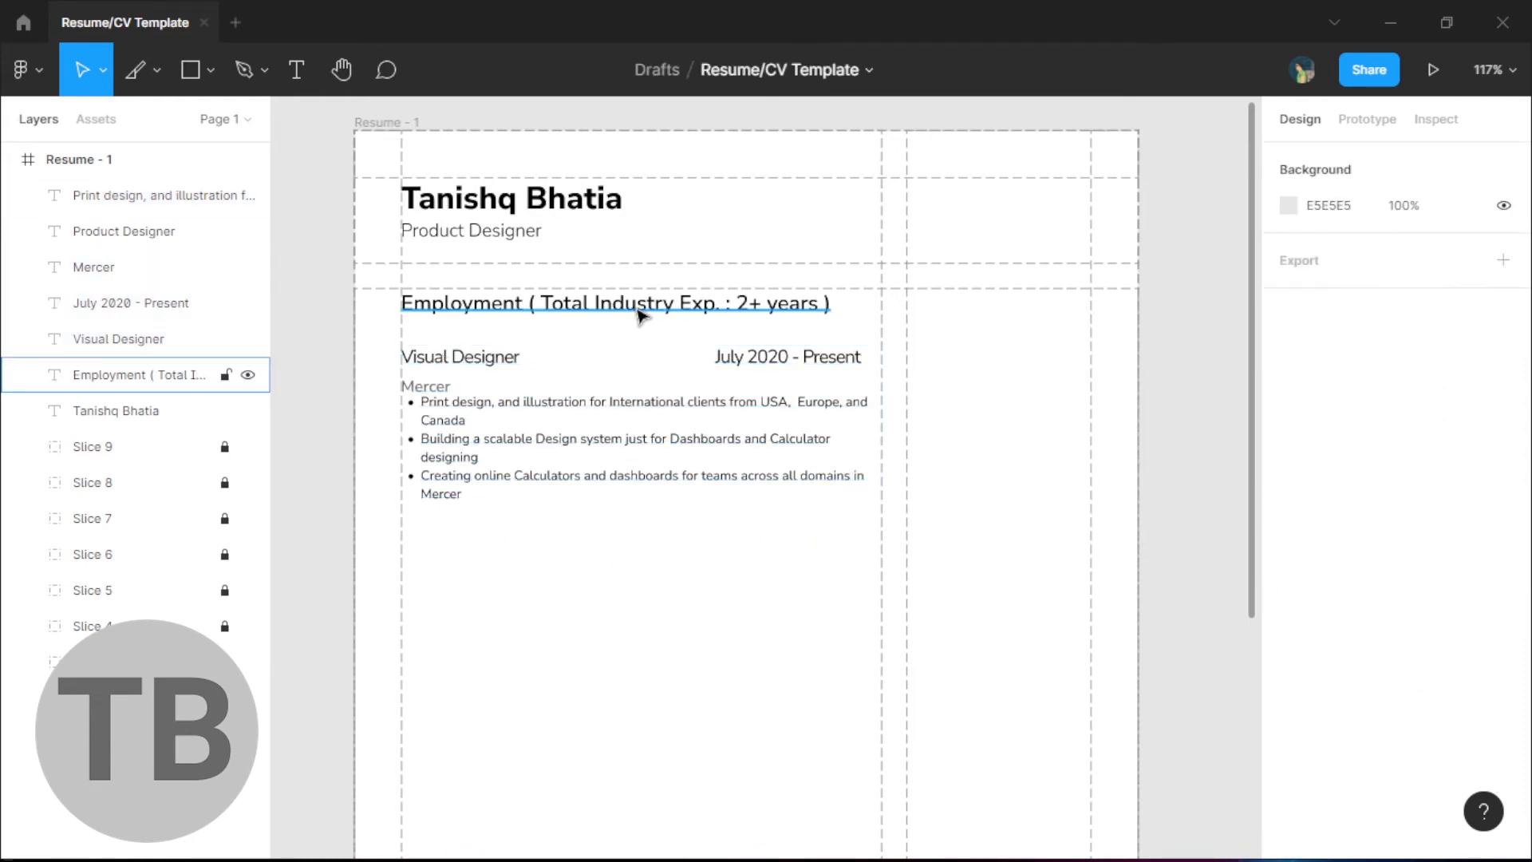
scroll(639, 438, down, 3)
- Remove the third job entry
drag(766, 444, 477, 603)
click(359, 523)
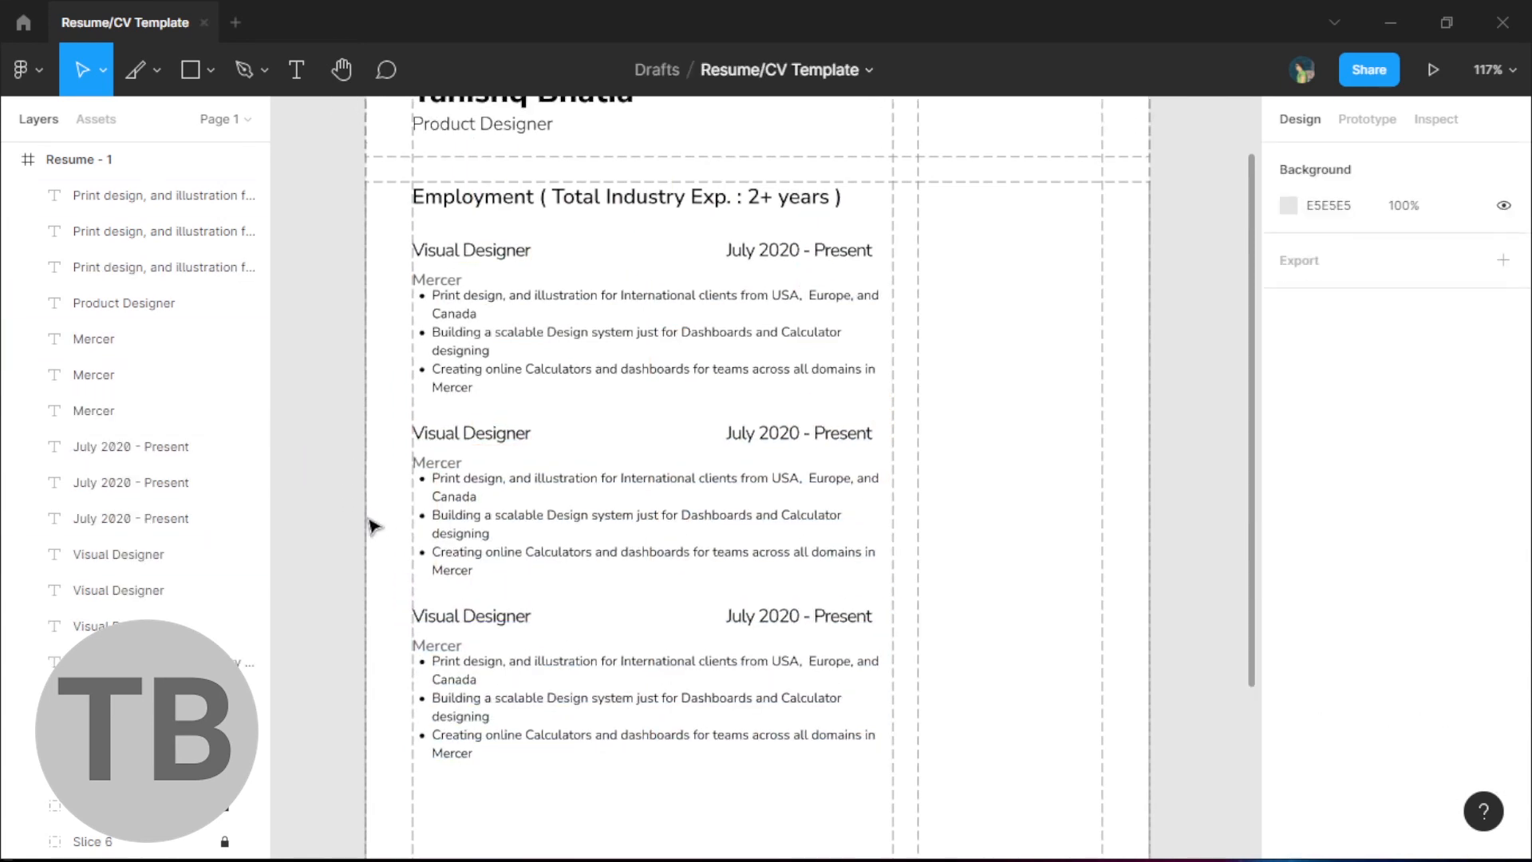
scroll(376, 524, down, 3)
drag(394, 520, 385, 384)
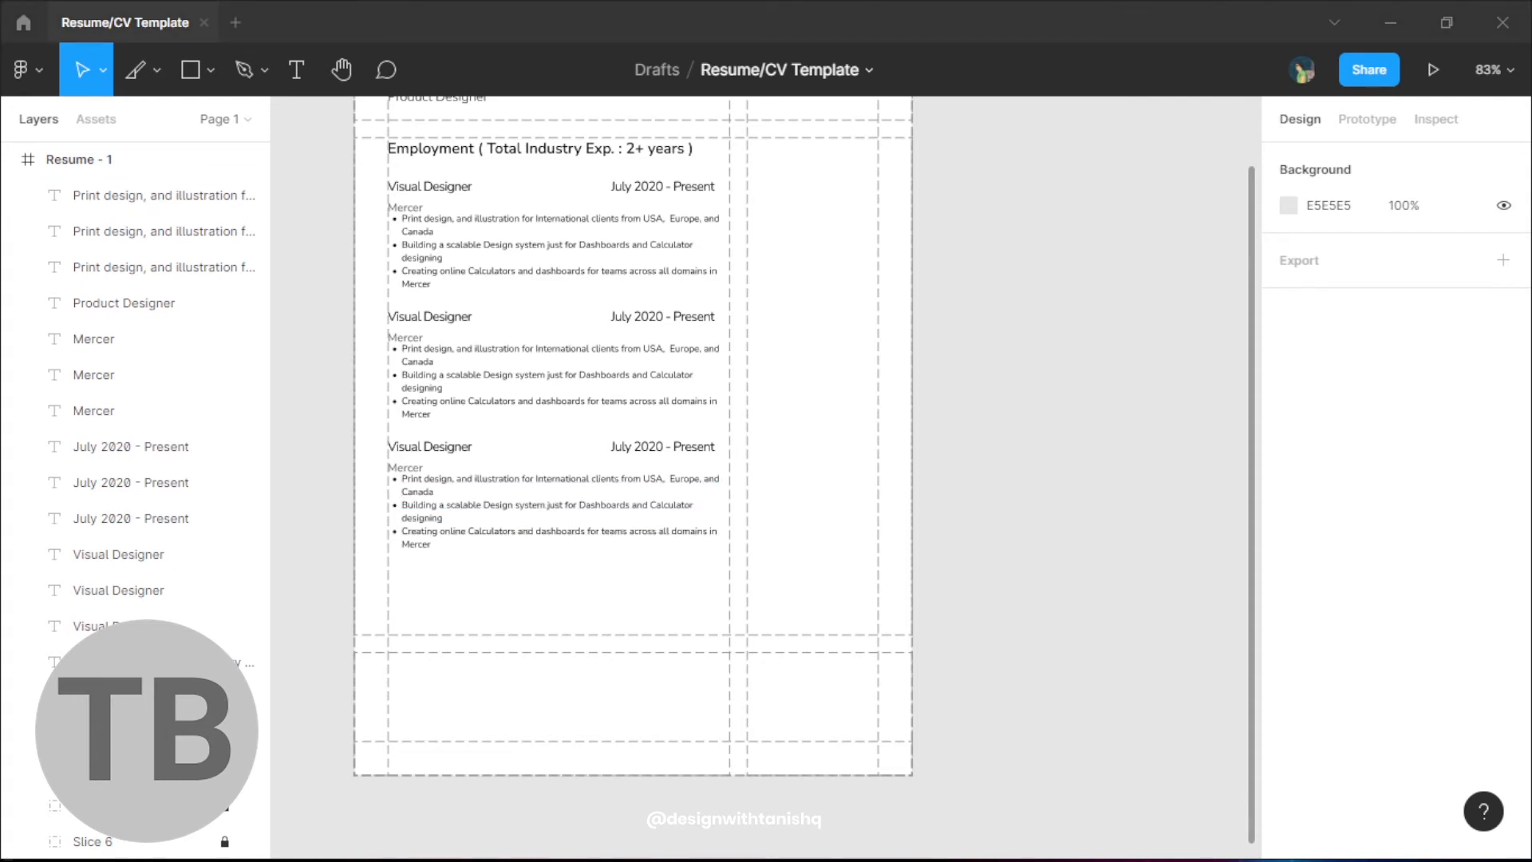
drag(382, 437, 463, 470)
key(ctrl+z)
key(ctrl+z)
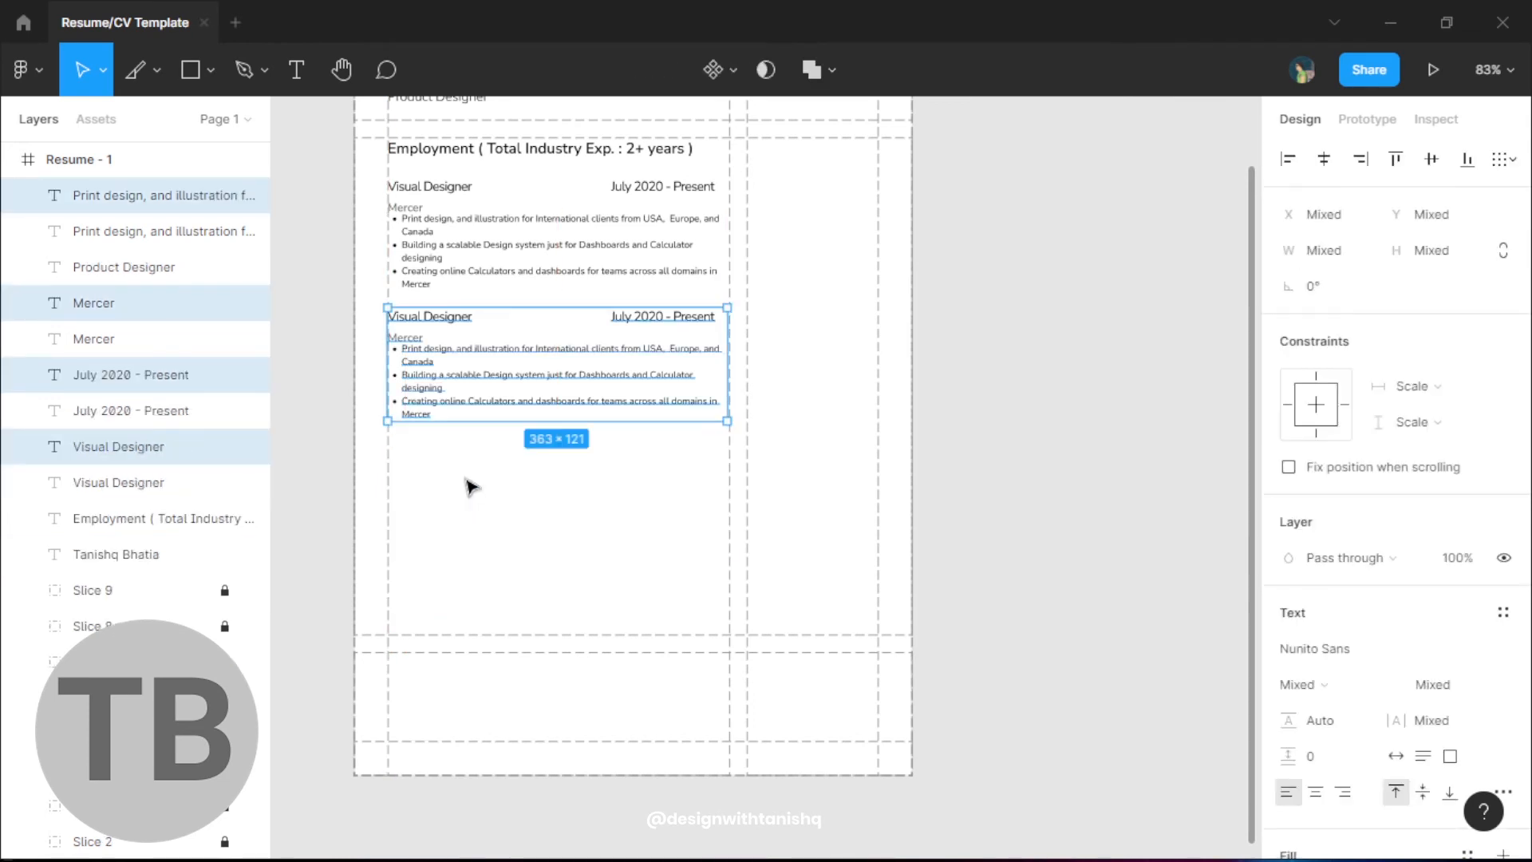
- Duplicate the second job entry and nudge the copy down
key(ctrl+d)
key(shift+Down)
key(shift+Down)
key(shift+Down)
key(shift+Down)
key(shift+Down)
key(shift+Down)
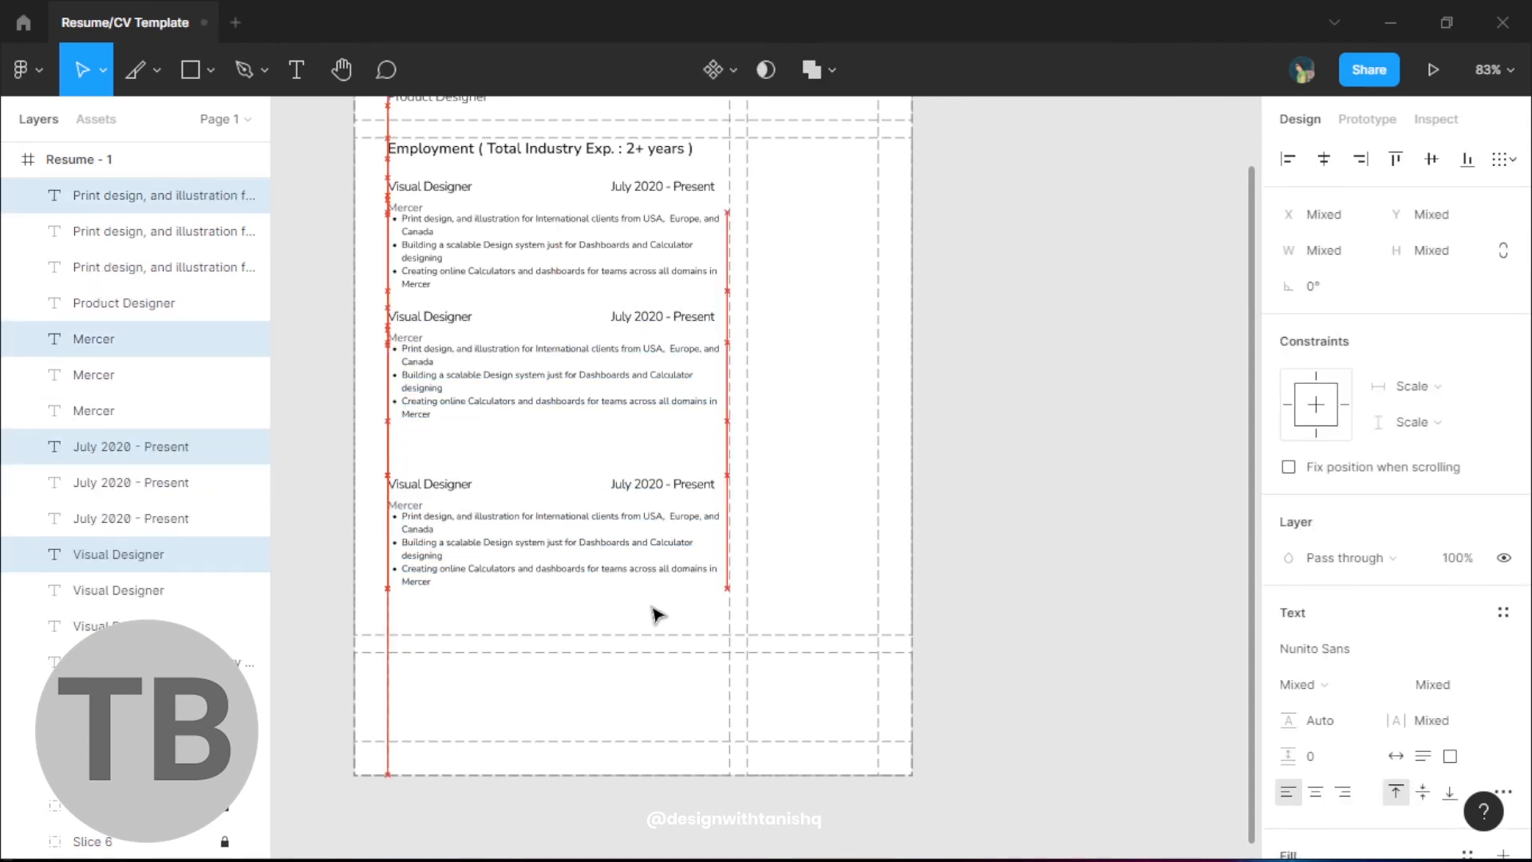
click(811, 609)
- Copy the Employment heading above the third entry
drag(504, 154, 512, 456)
click(796, 477)
scroll(813, 475, up, 1)
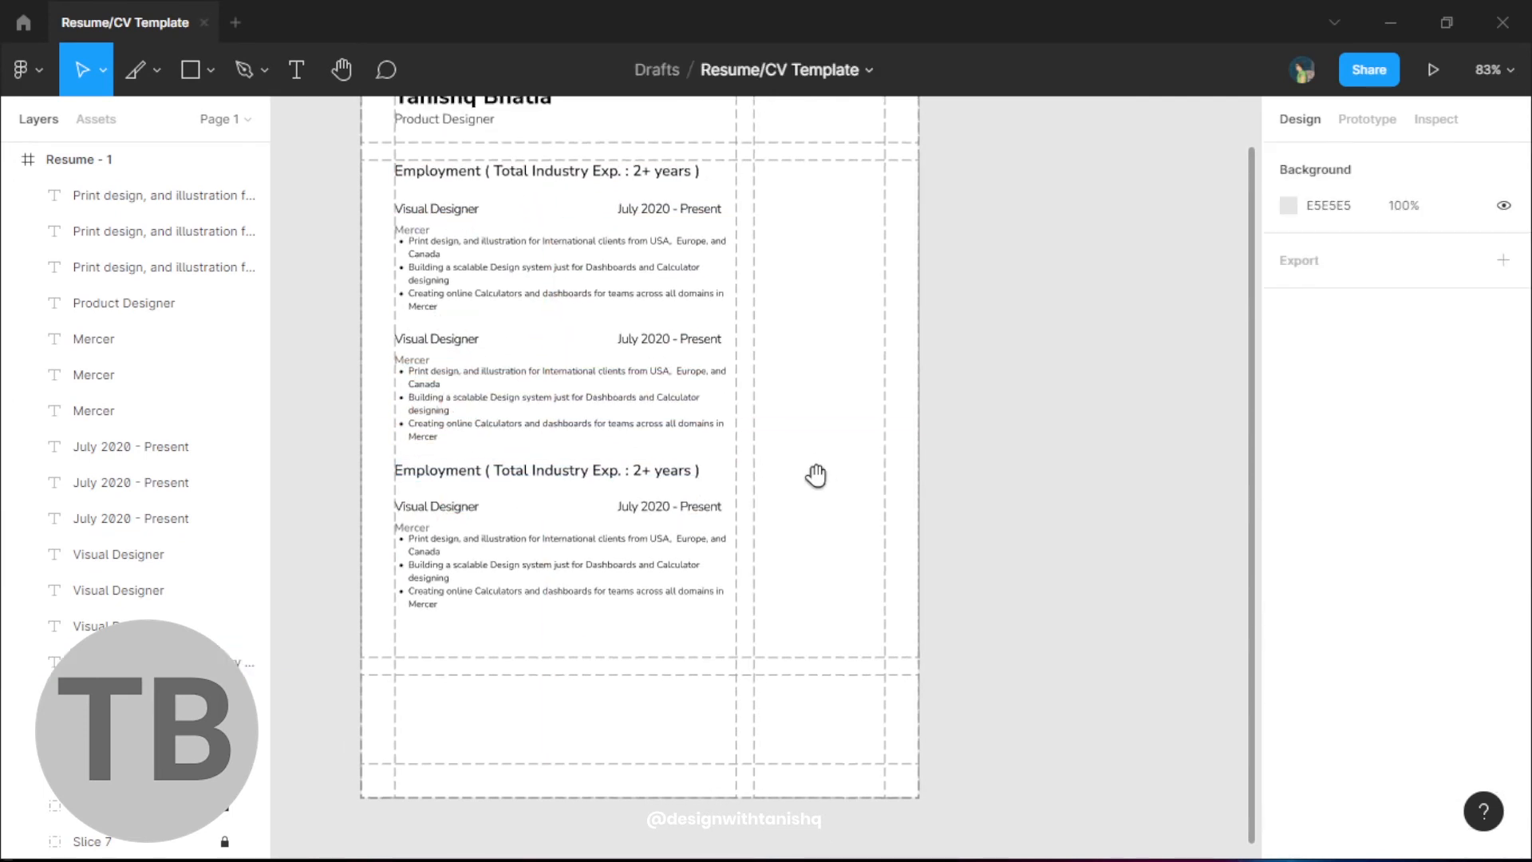
- Retype the copied heading as 'Freelance/Projects/Internships ( Exp. : 5+ years )'
double_click(447, 474)
click(452, 476)
text(Freelance/)
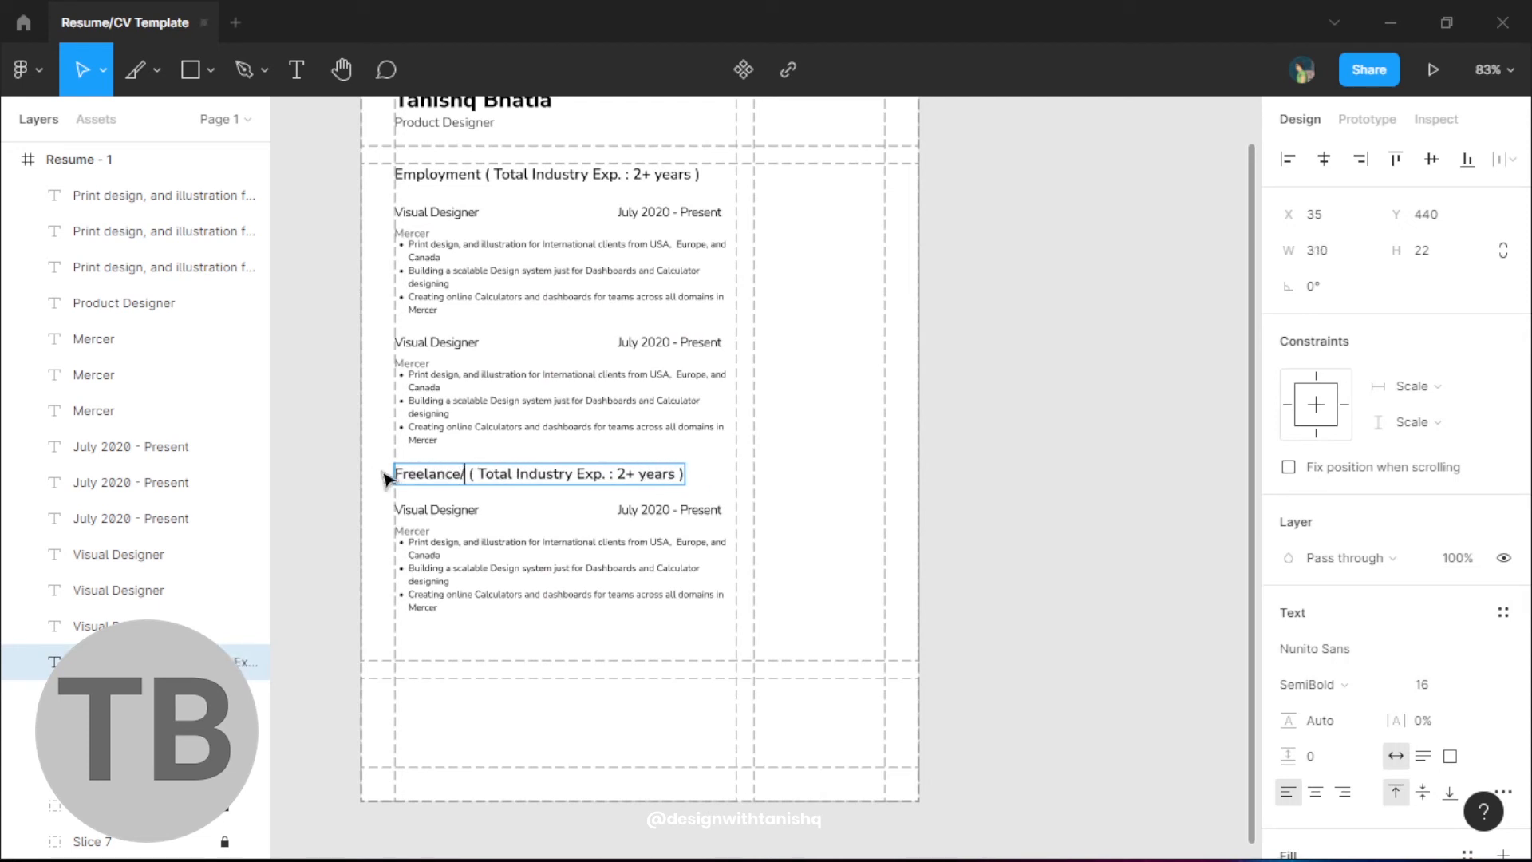
text(Projects/)
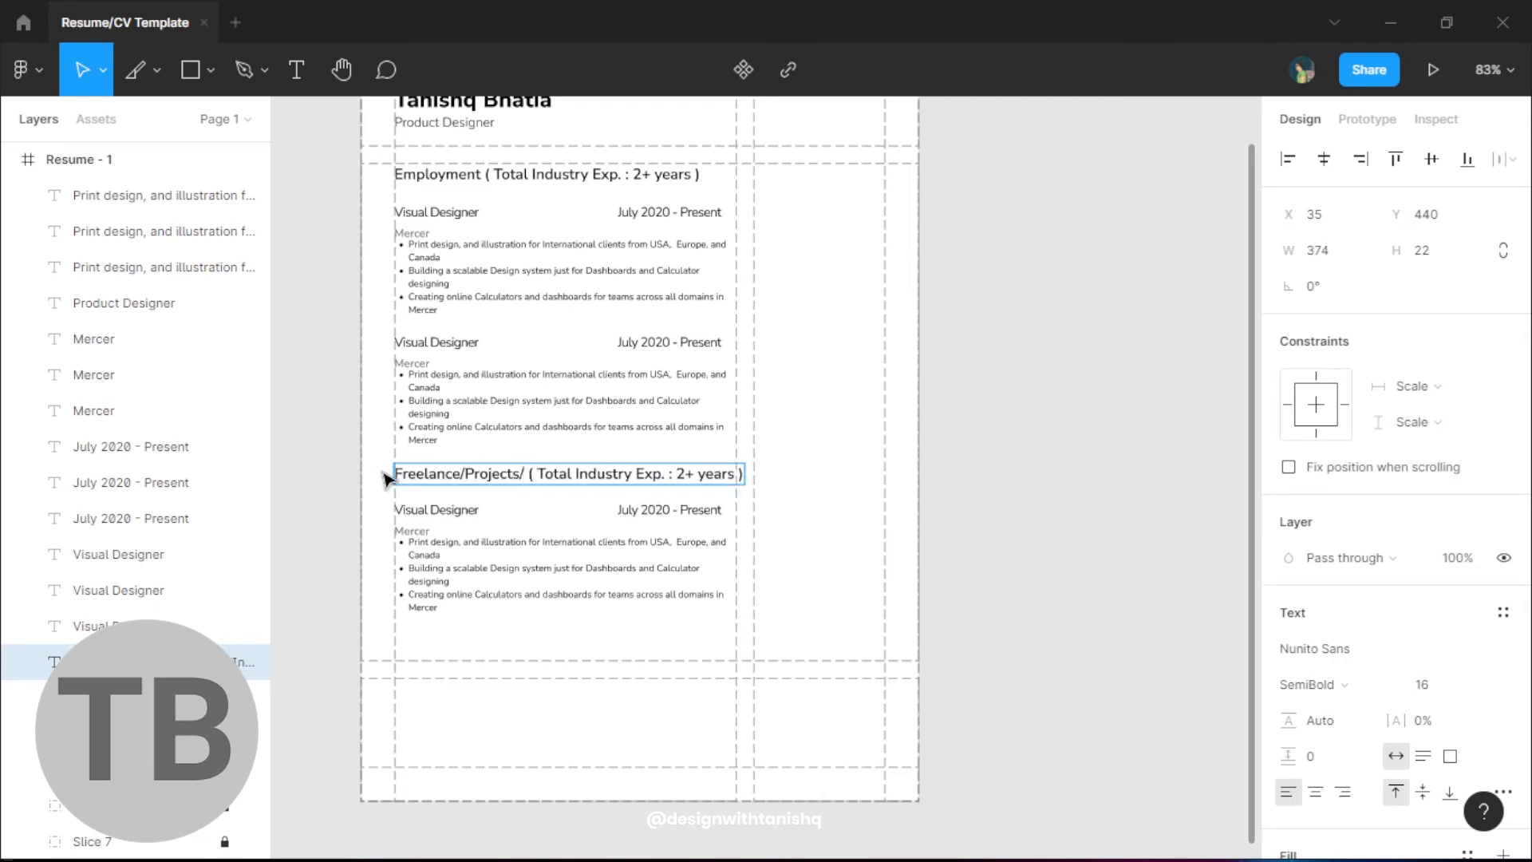
text(Internships)
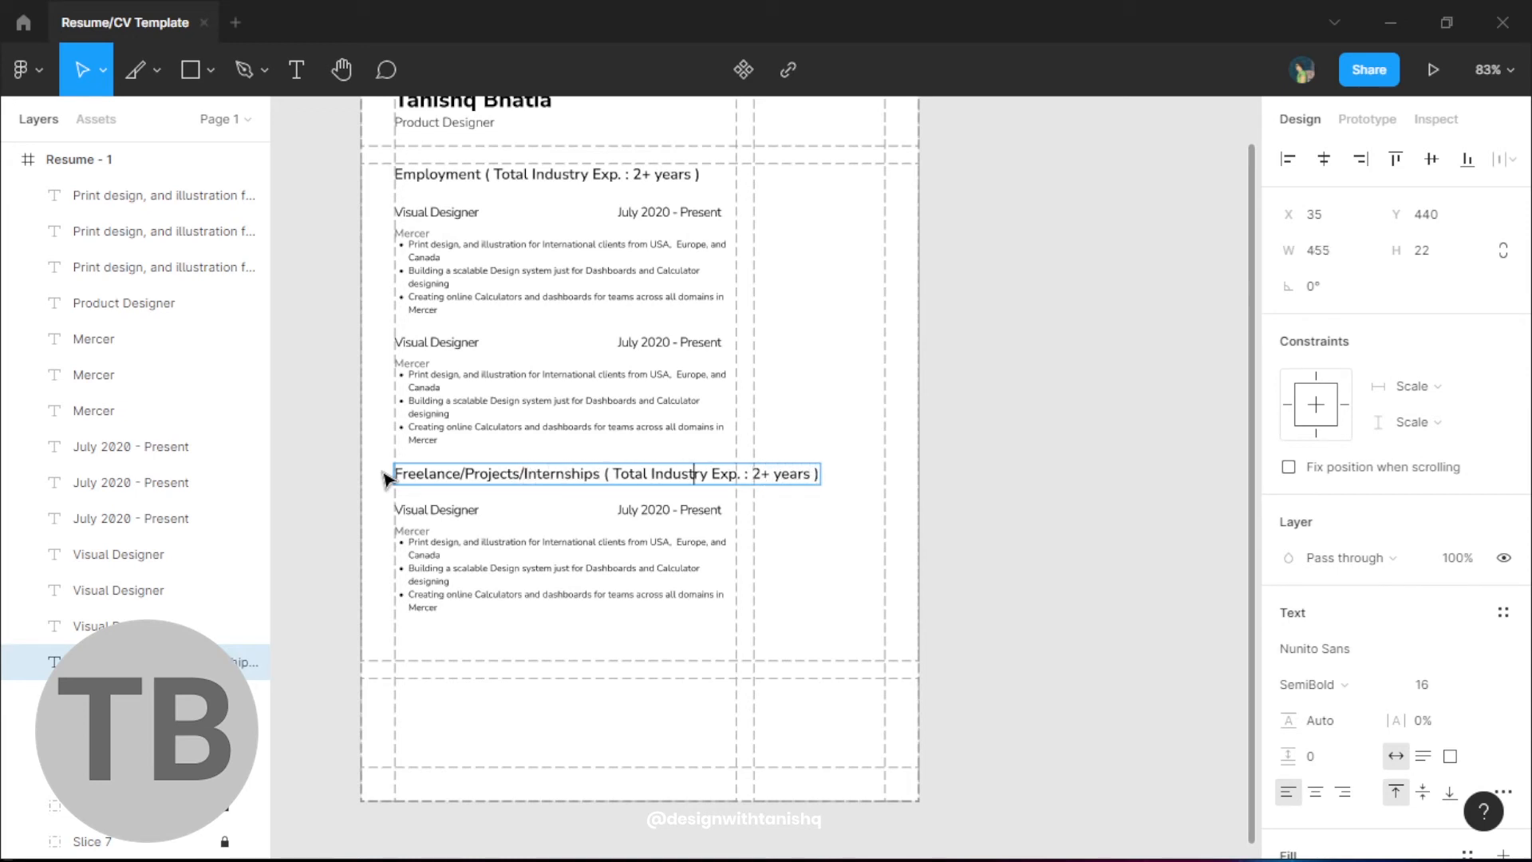
key(BackSpace)
key(BackSpace)
key(BackSpace)
key(BackSpace)
key(BackSpace)
key(BackSpace)
key(BackSpace)
key(BackSpace)
key(BackSpace)
key(BackSpace)
key(BackSpace)
key(BackSpace)
key(BackSpace)
key(BackSpace)
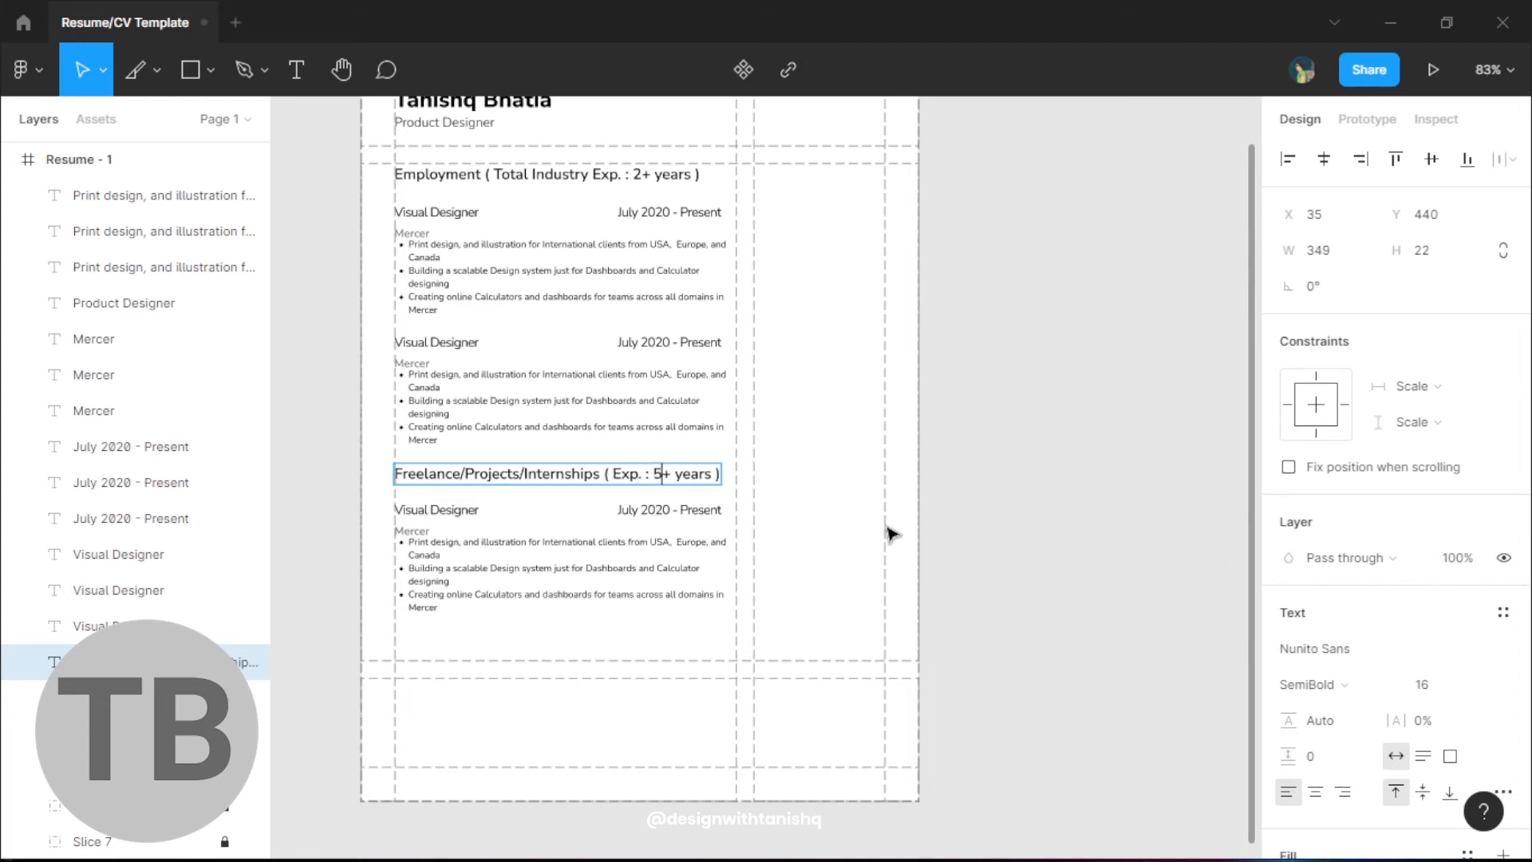
click(822, 536)
drag(852, 557, 888, 568)
scroll(711, 645, down, 3)
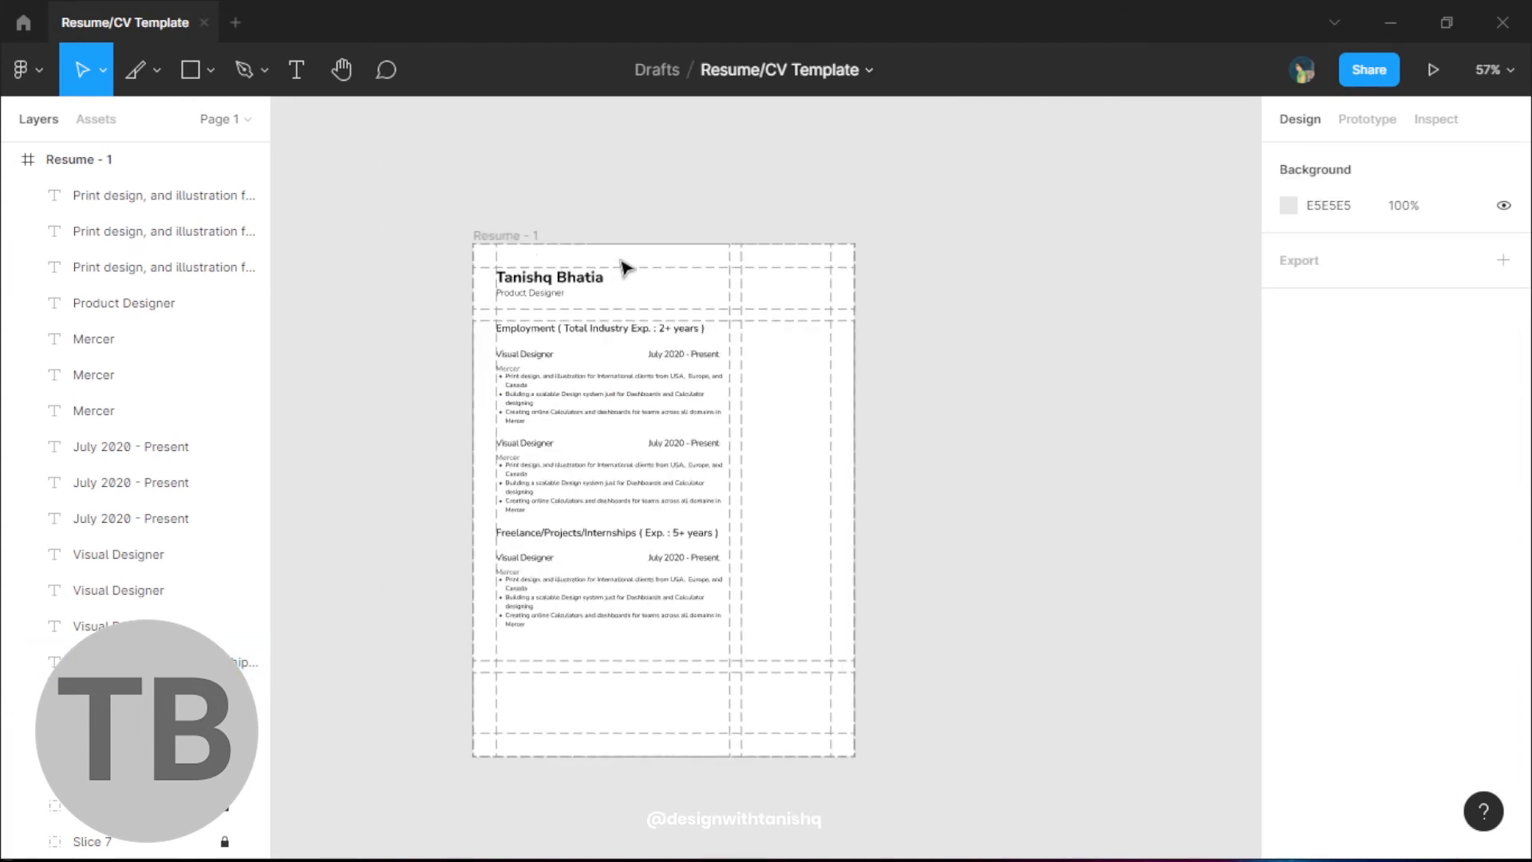
- Set constraints of all resume text layers to Left and Top
drag(404, 273, 671, 635)
click(1412, 386)
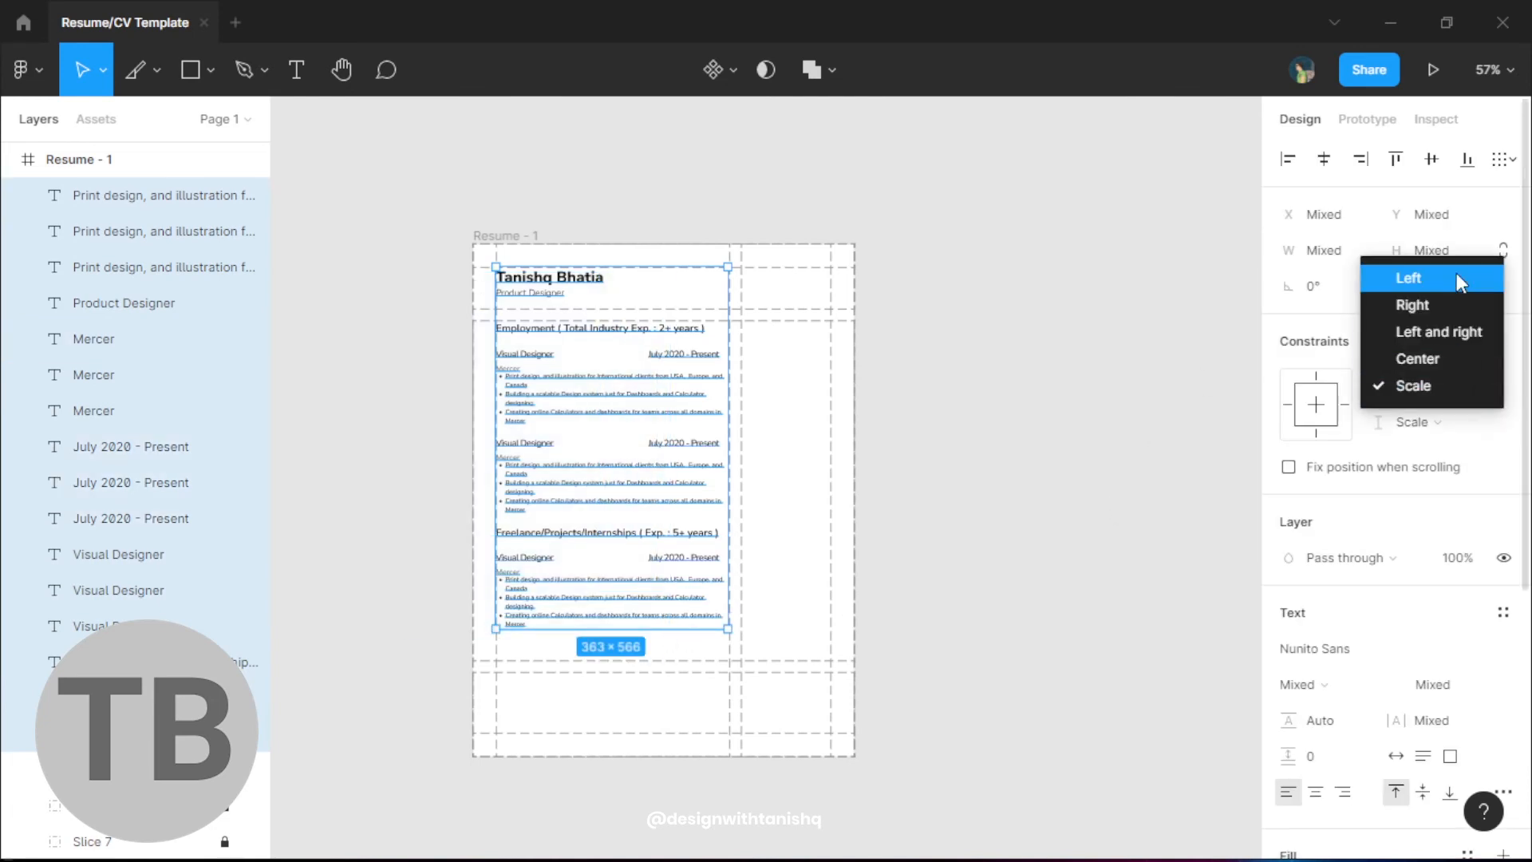
click(1457, 273)
click(1428, 423)
click(1447, 315)
click(1037, 271)
- Extend the Resume - 1 frame downward to 595 × 921
click(489, 243)
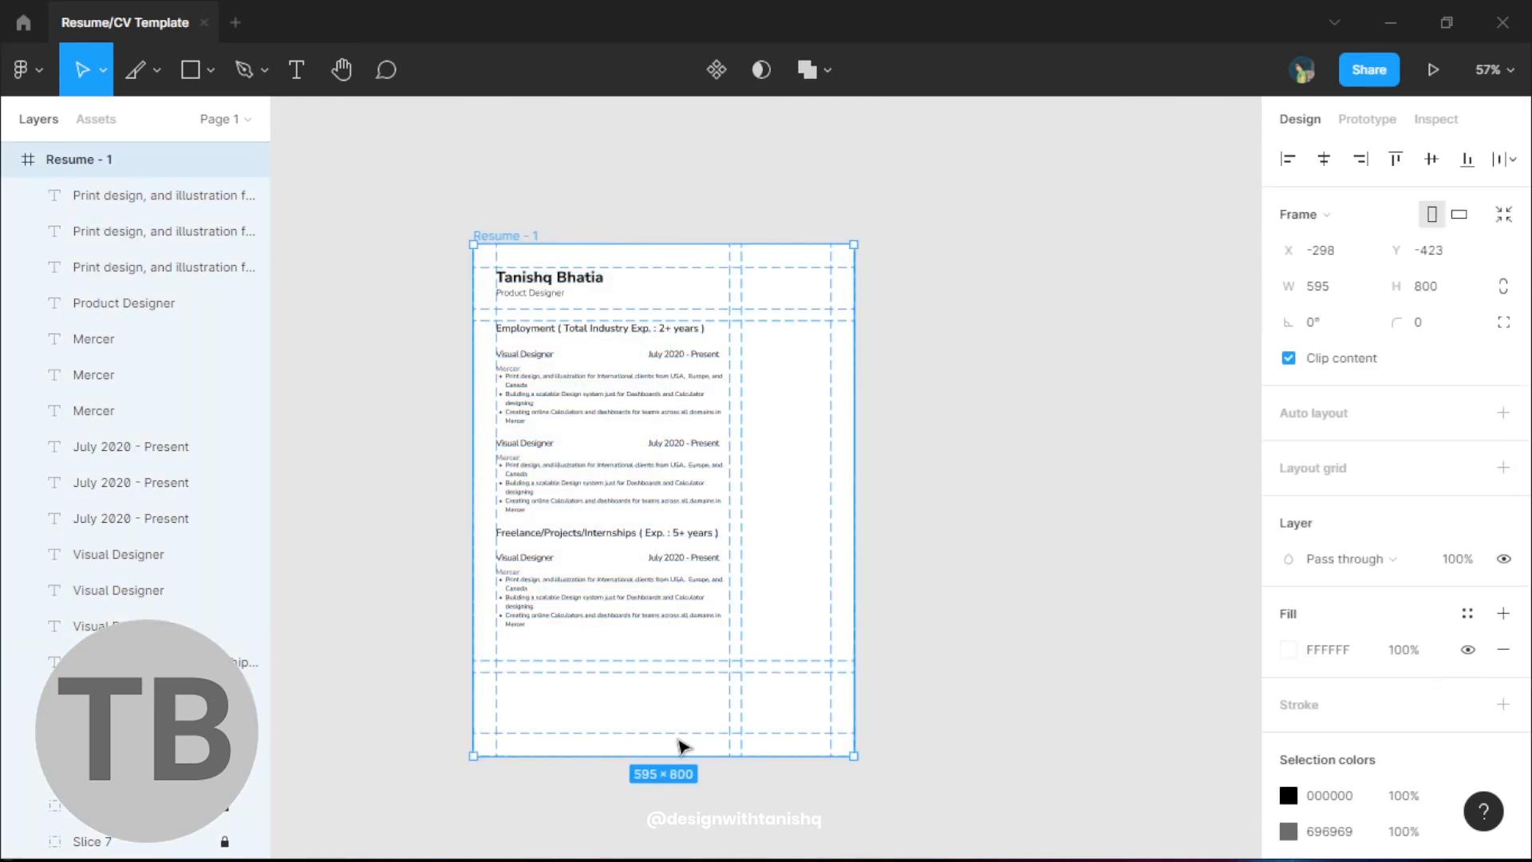
mouse_move(677, 754)
mouse_down()
mouse_move(660, 813)
mouse_move(679, 733)
mouse_up()
click(445, 400)
drag(790, 438, 755, 479)
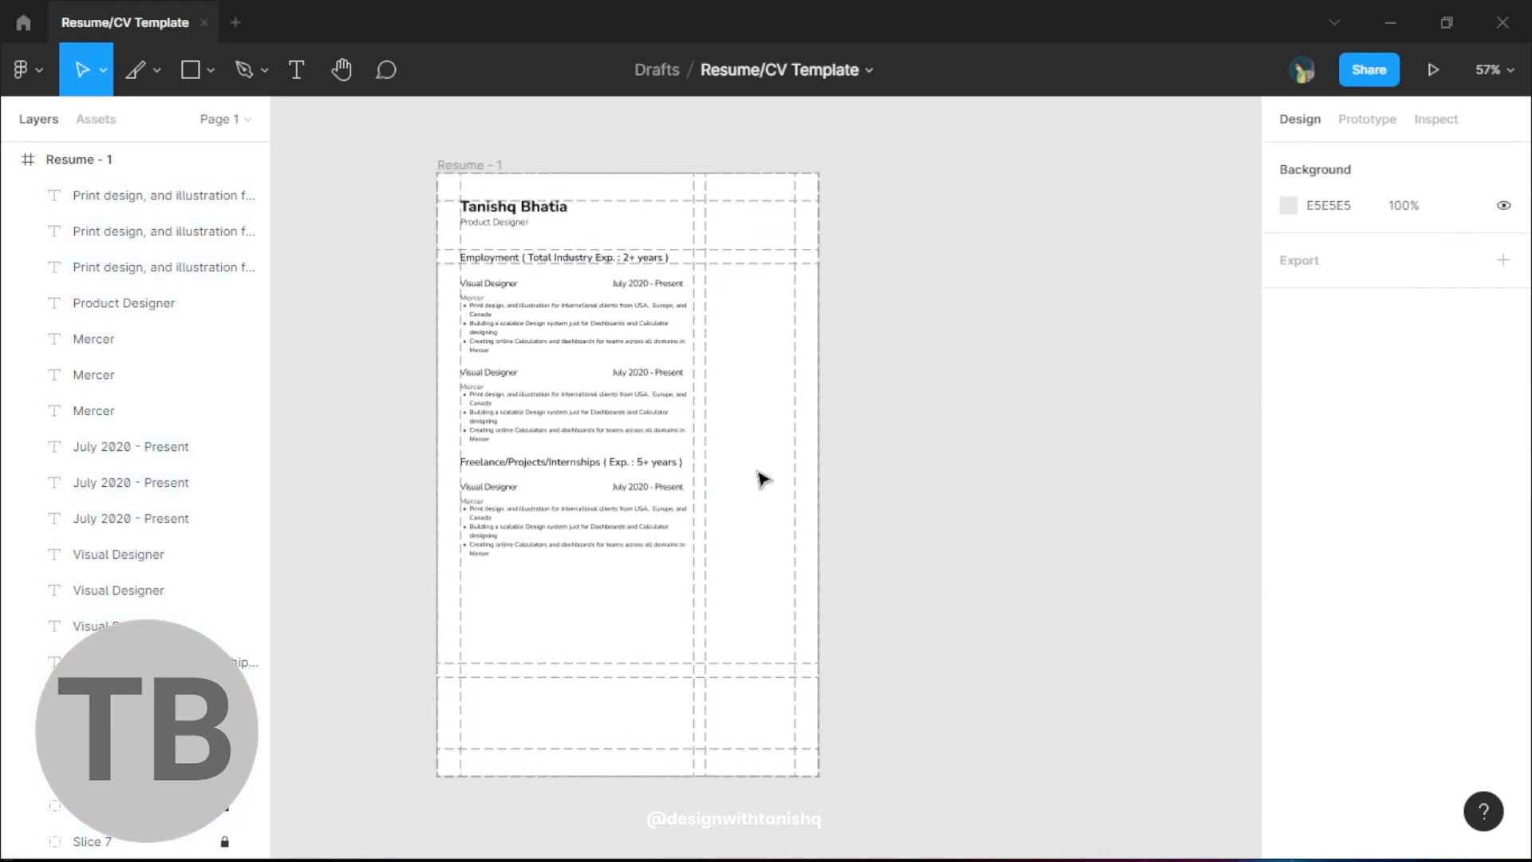
scroll(802, 533, up, 3)
scroll(684, 591, up, 1)
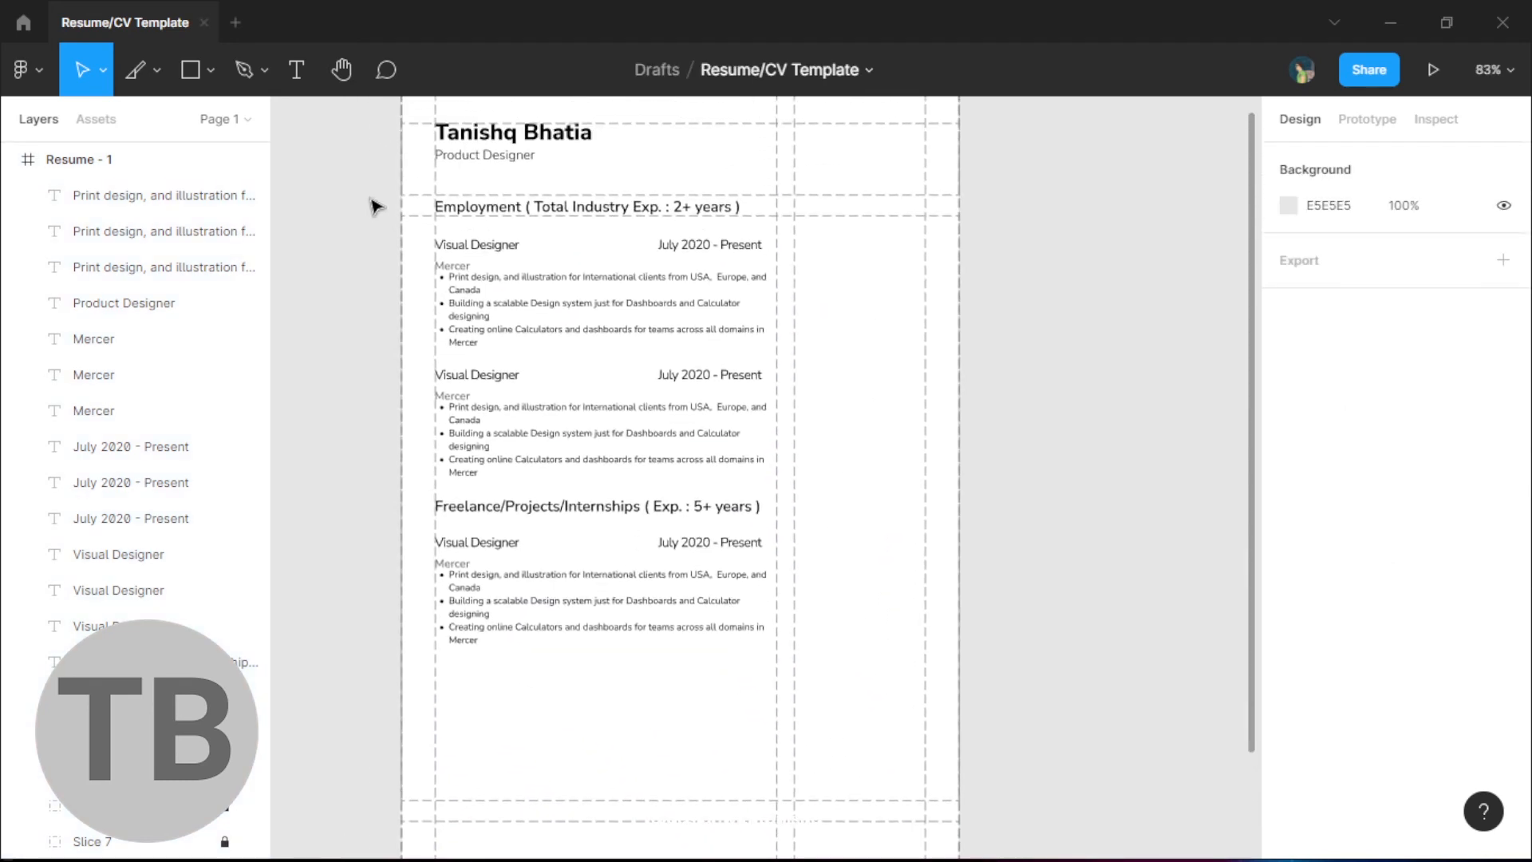
- Nudge the resume's body text layers slightly lower
drag(373, 202, 662, 539)
key(shift+Down)
key(shift+Down)
key(shift+Down)
click(352, 219)
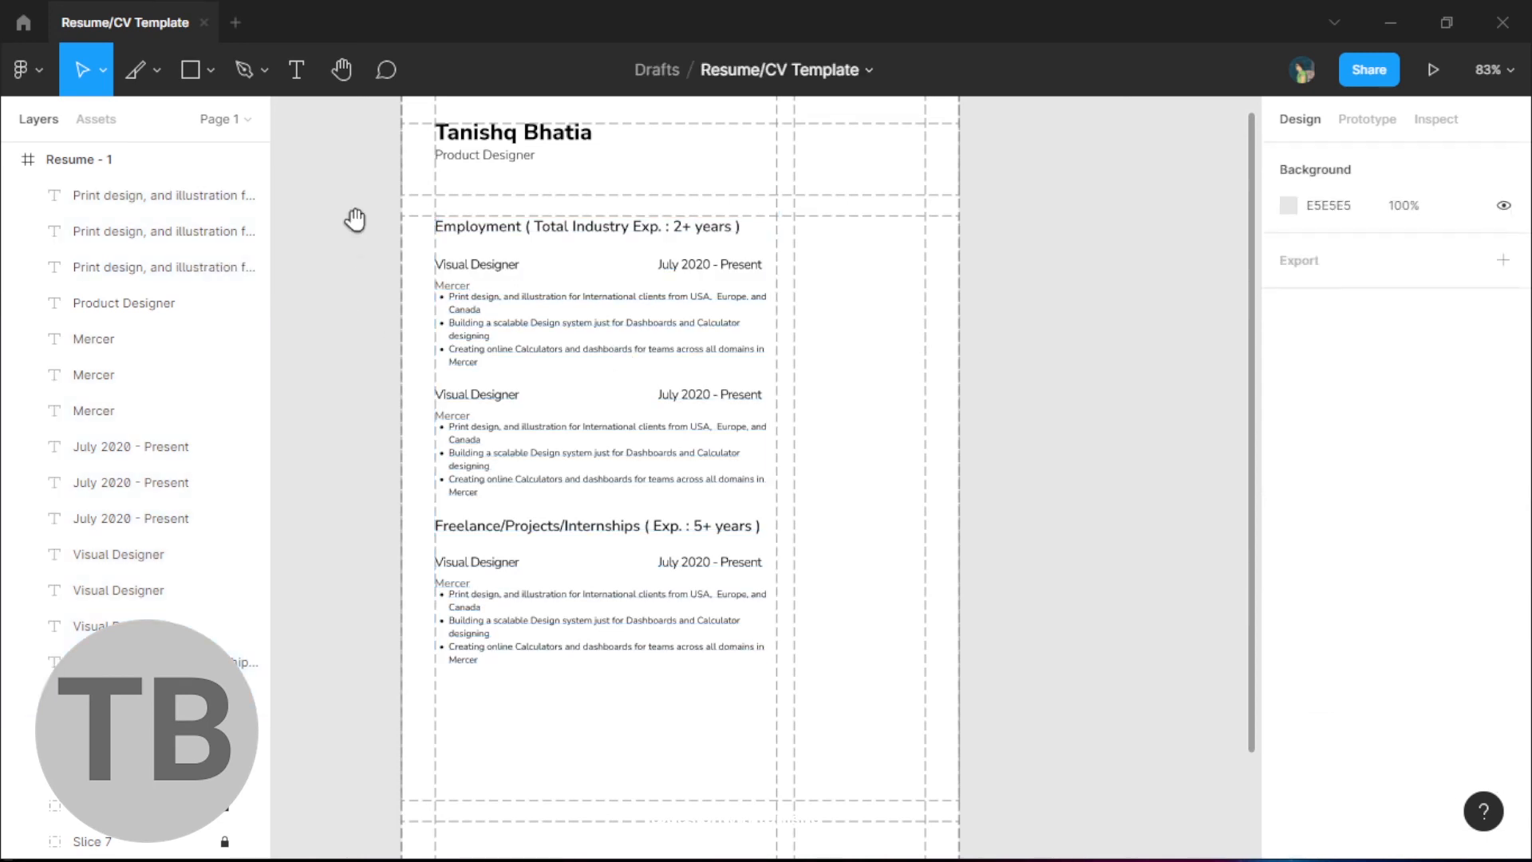
scroll(394, 455, up, 3)
scroll(425, 524, down, 4)
scroll(425, 524, up, 1)
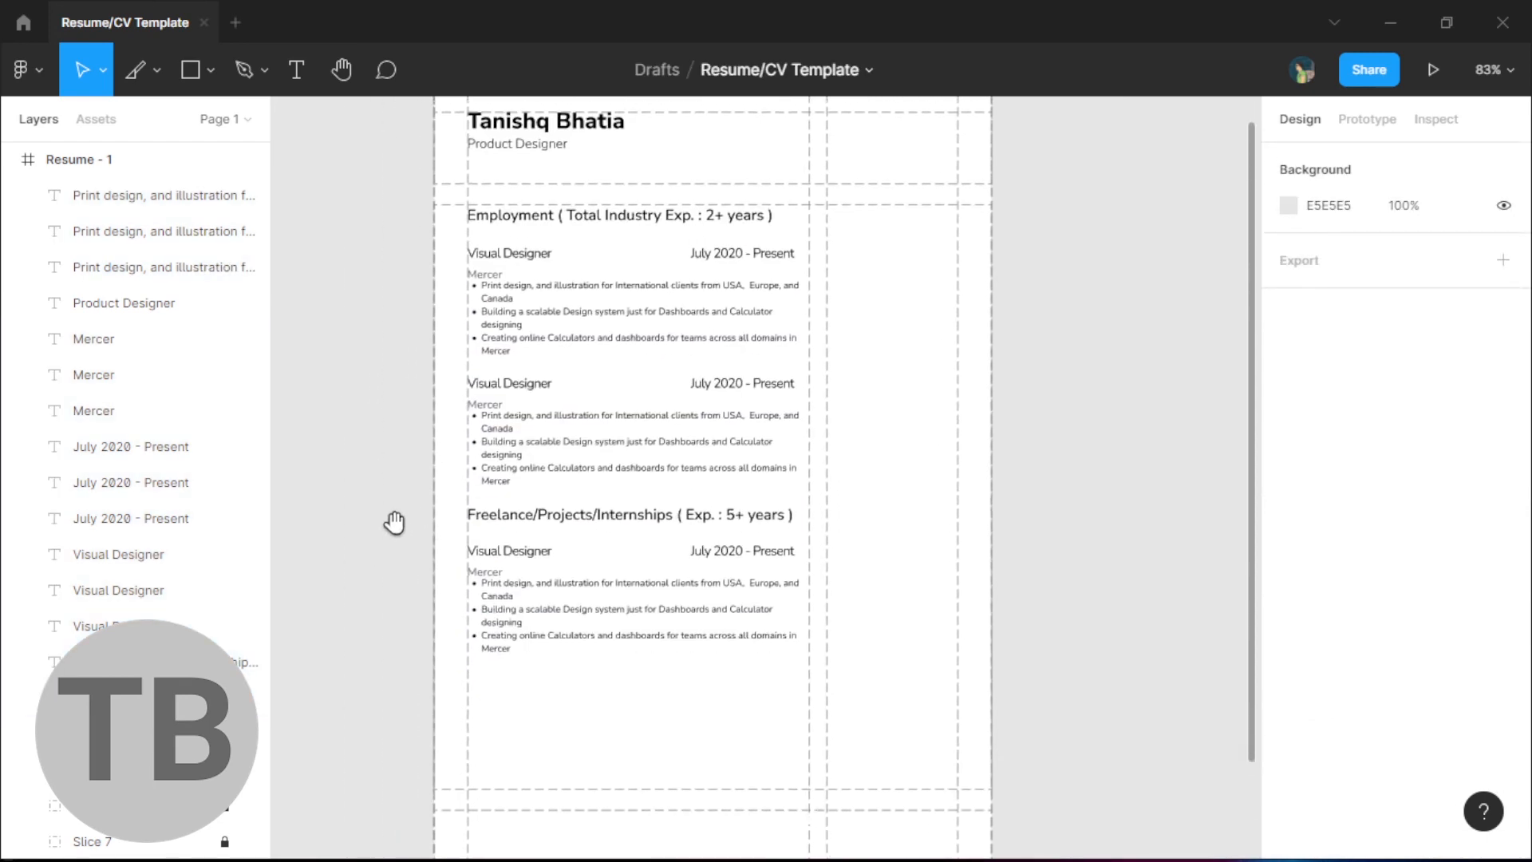
scroll(391, 542, down, 3)
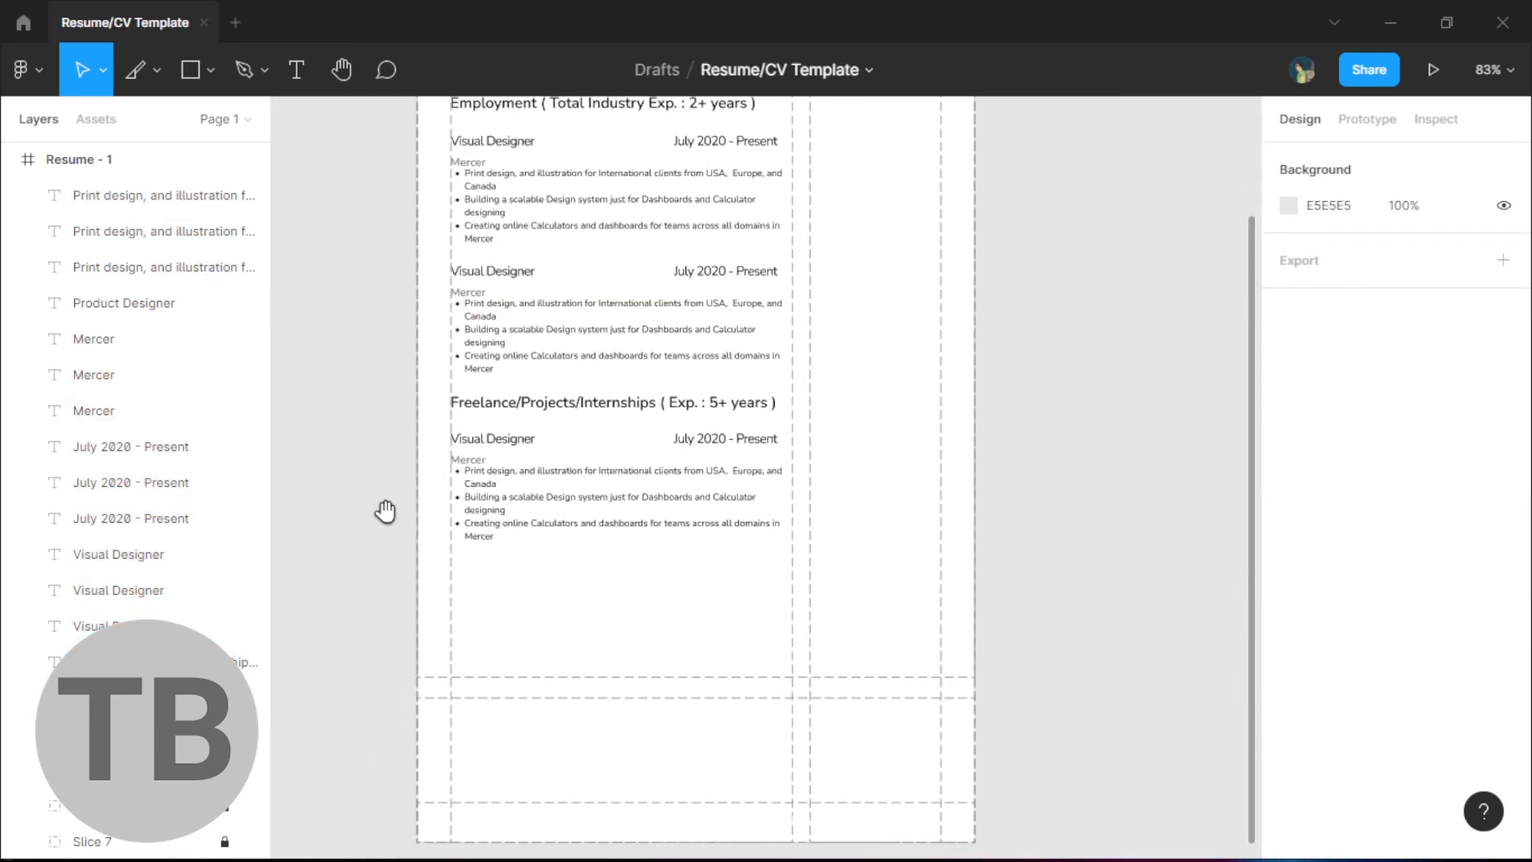
- Duplicate the Freelance job entry so Freelance has two entries
scroll(735, 643, up, 1)
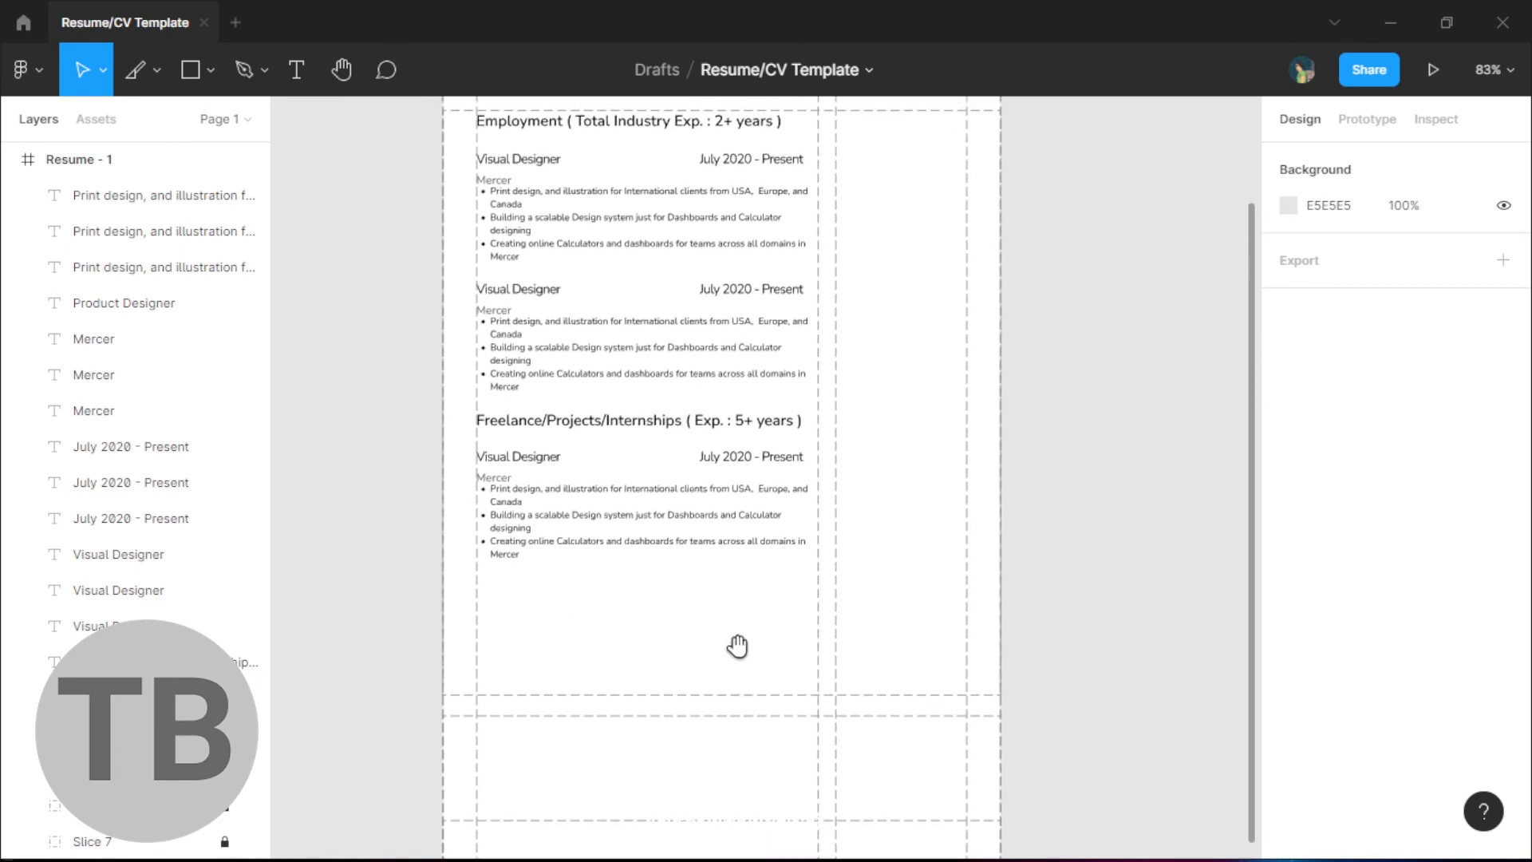
scroll(729, 585, down, 3)
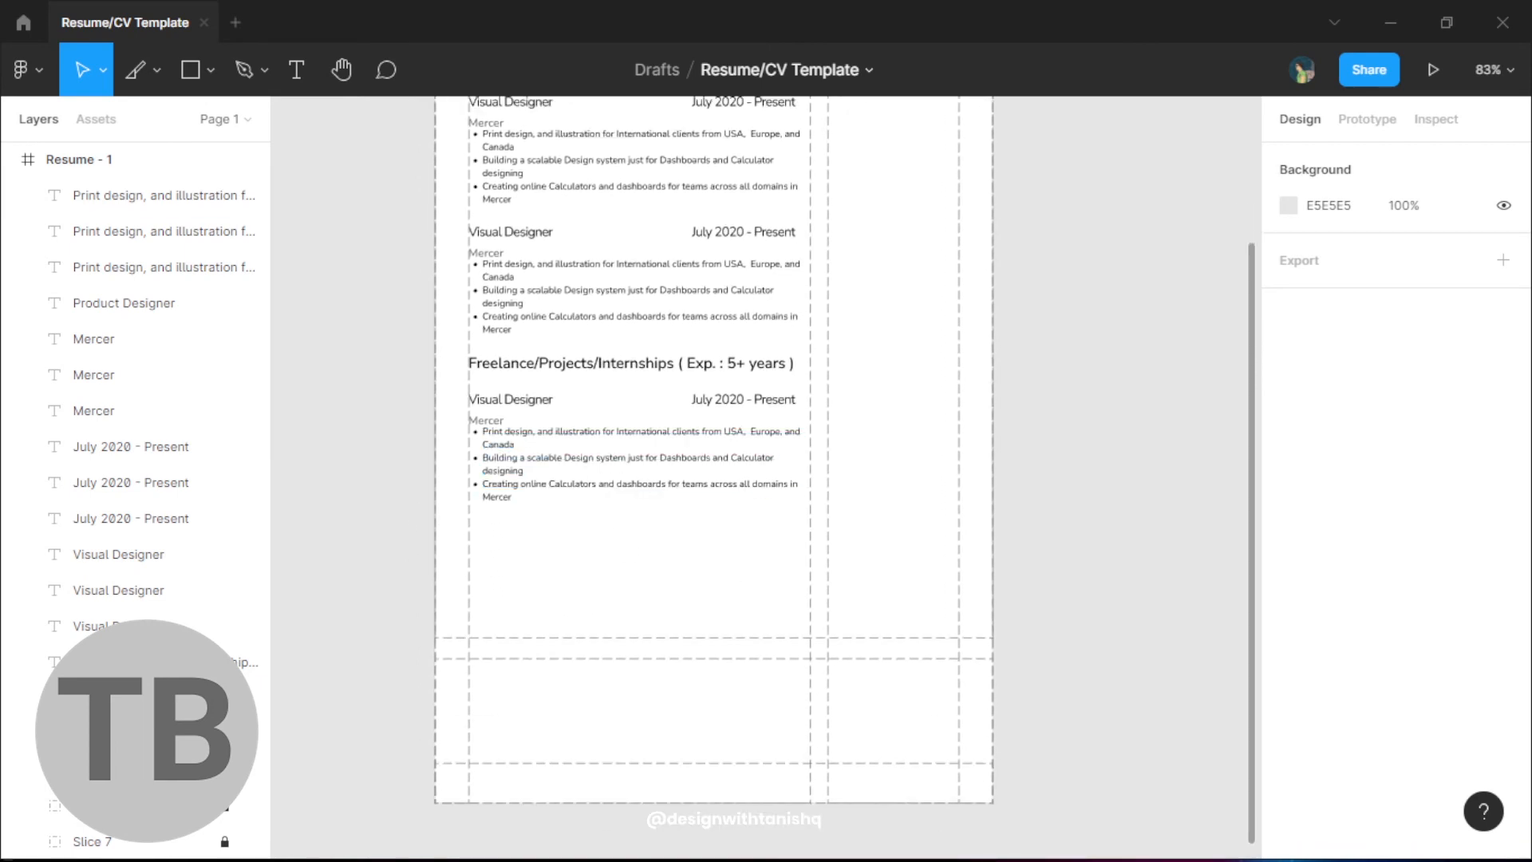
drag(772, 544, 489, 540)
click(972, 589)
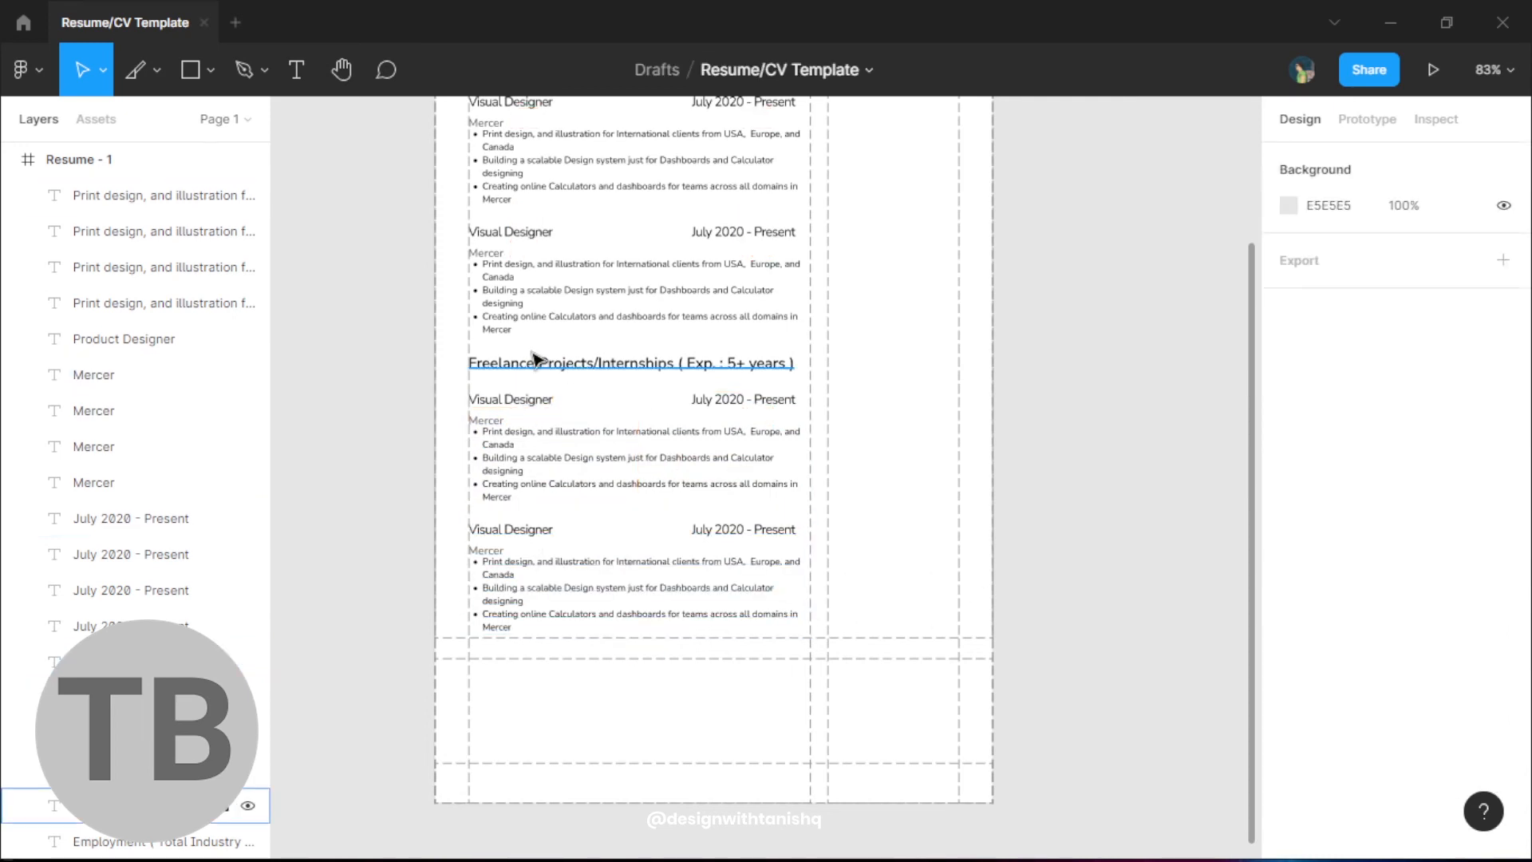
- Copy the Freelance heading and a job entry into the lower section, trimming the copy to one bullet
click(591, 369)
drag(591, 370, 605, 676)
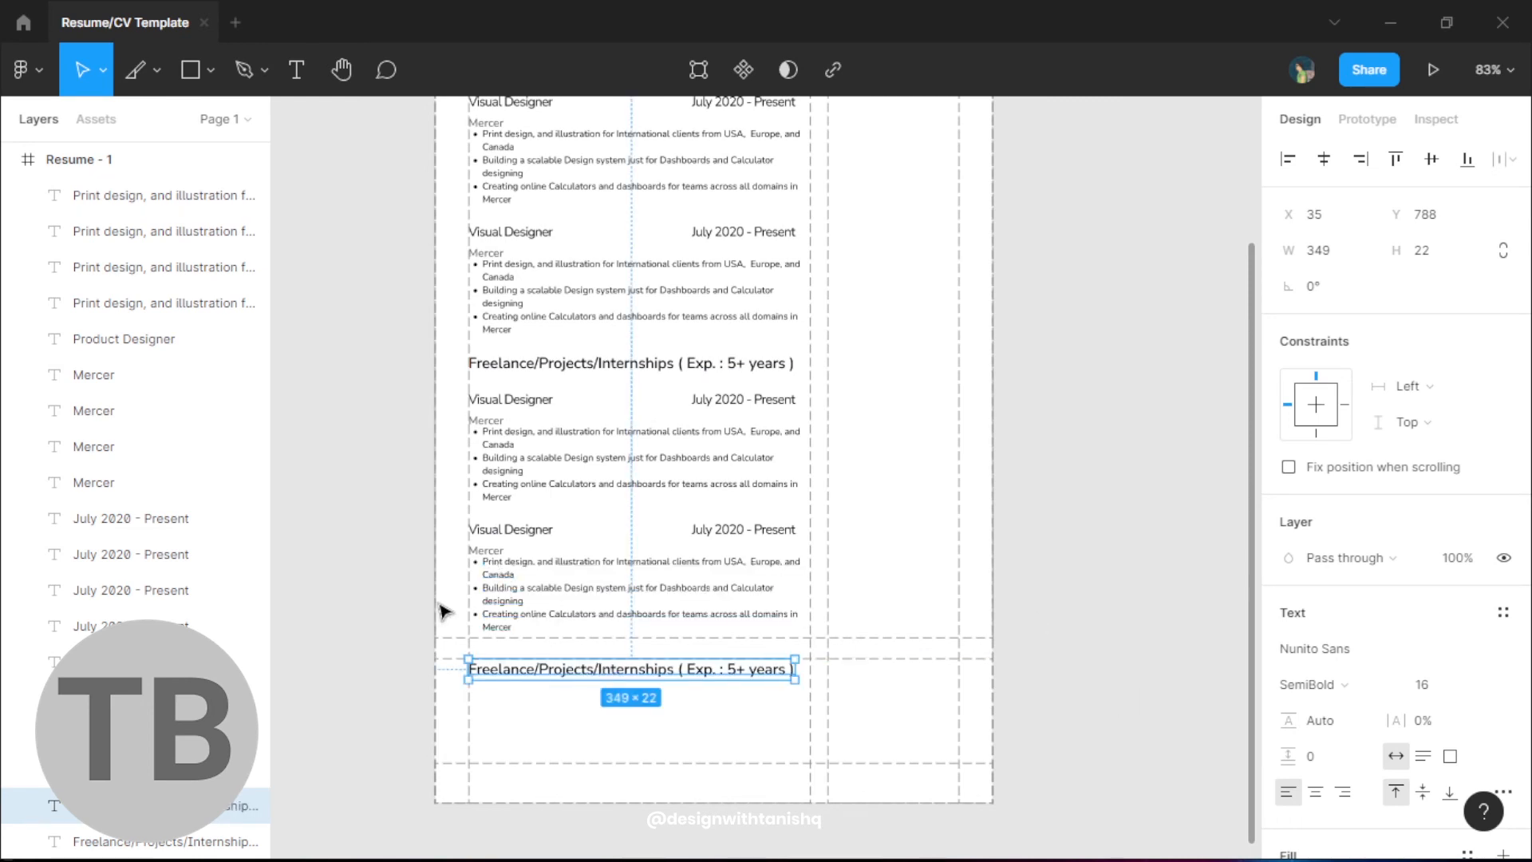
drag(420, 517, 807, 637)
drag(558, 571, 626, 815)
double_click(484, 758)
key(BackSpace)
key(Escape)
- Duplicate the one-bullet entry below itself under the lower Freelance heading
key(ctrl+a)
scroll(630, 817, up, 3)
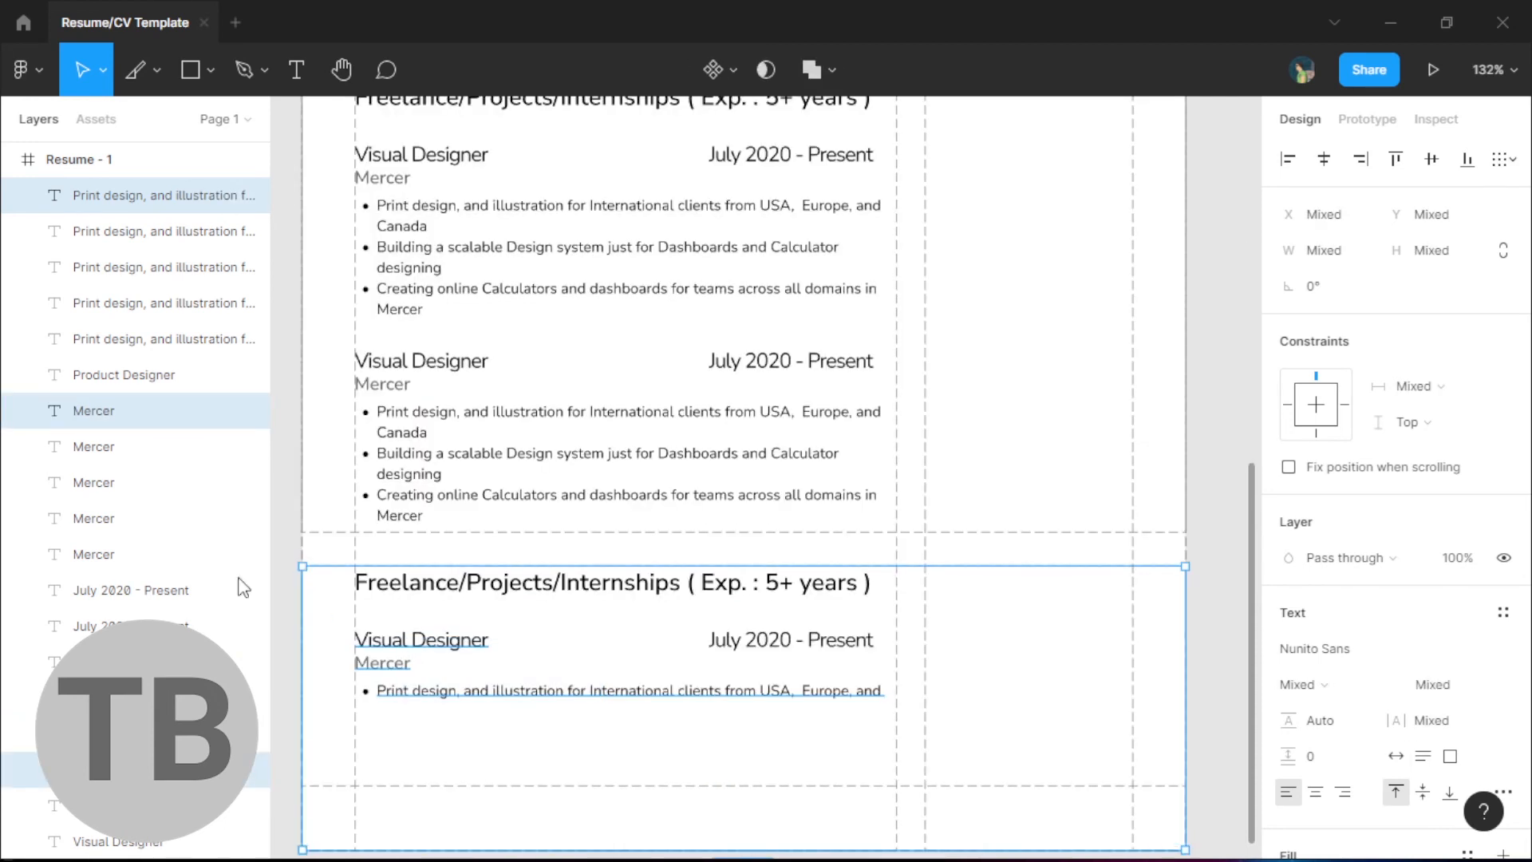
click(542, 748)
scroll(814, 723, left, 3)
scroll(814, 722, down, 1)
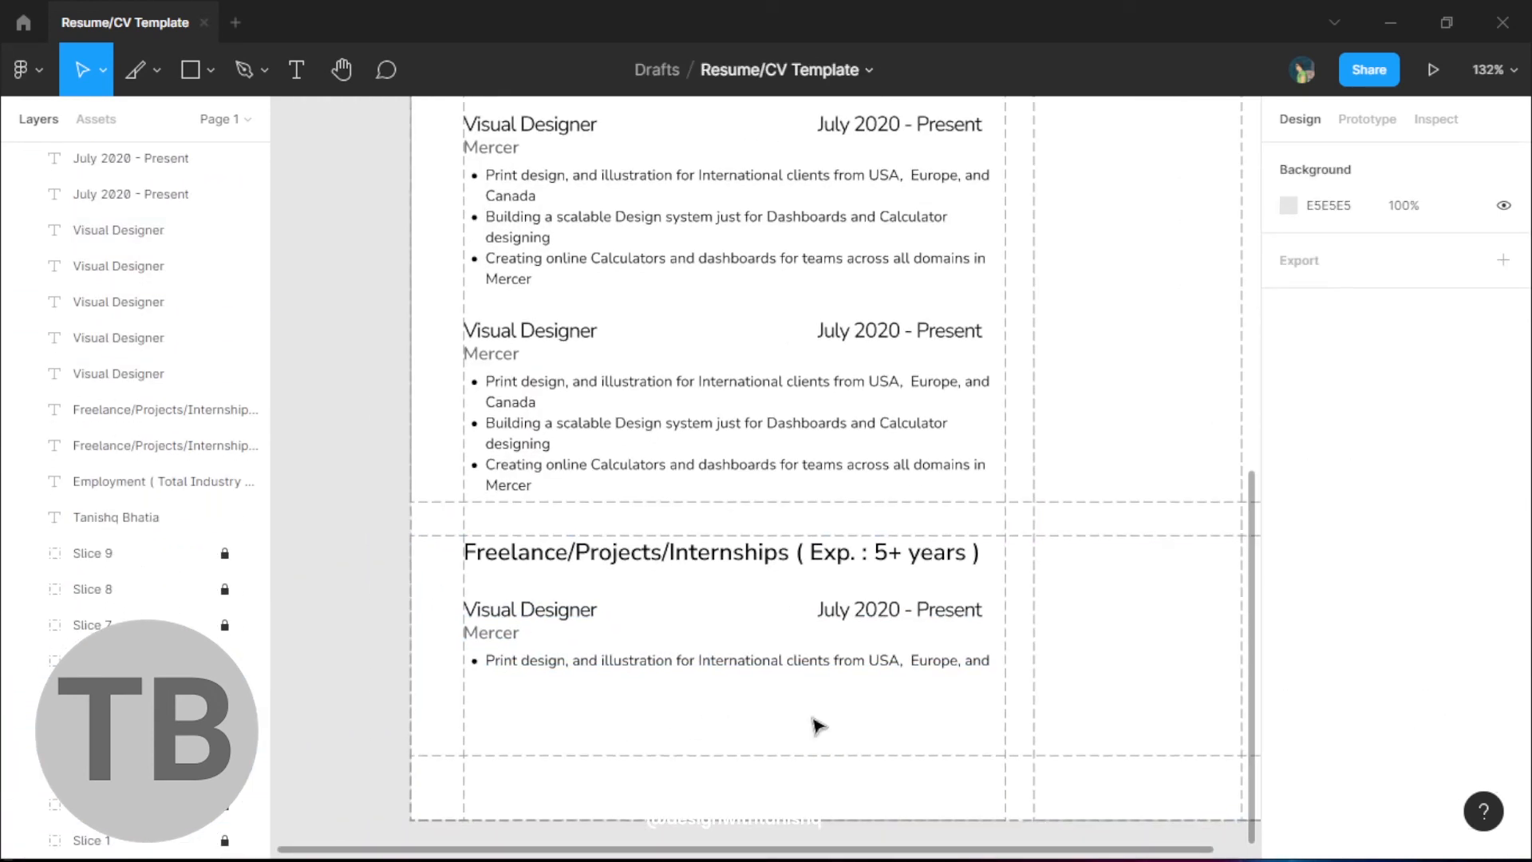
drag(1007, 705, 451, 594)
drag(572, 667, 570, 721)
scroll(419, 715, down, 3)
click(336, 657)
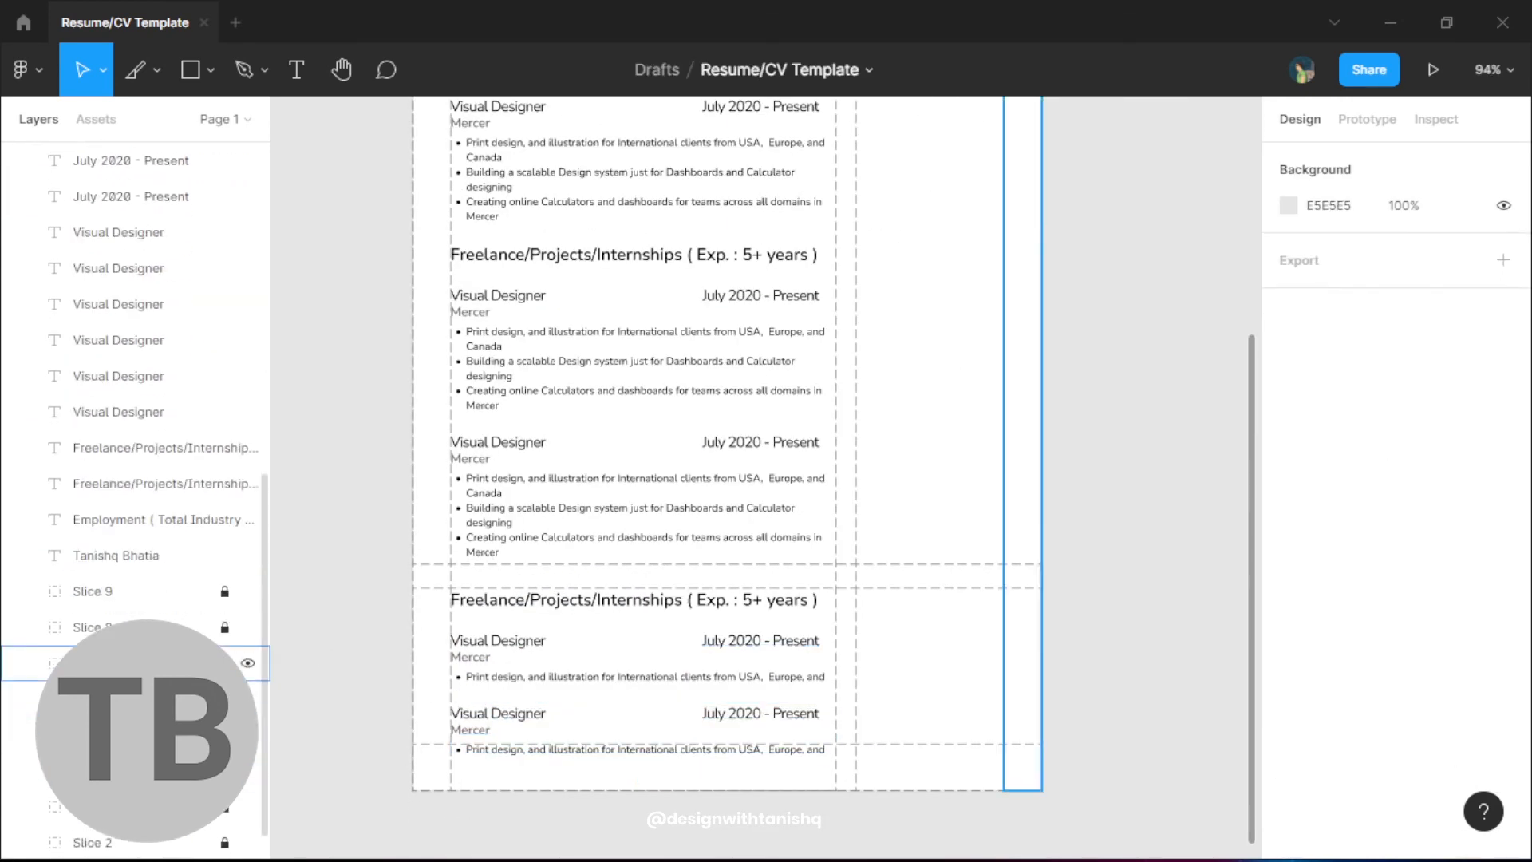
- Make the lower section 223 tall, lengthening the resume frame to 595 × 1011
click(846, 789)
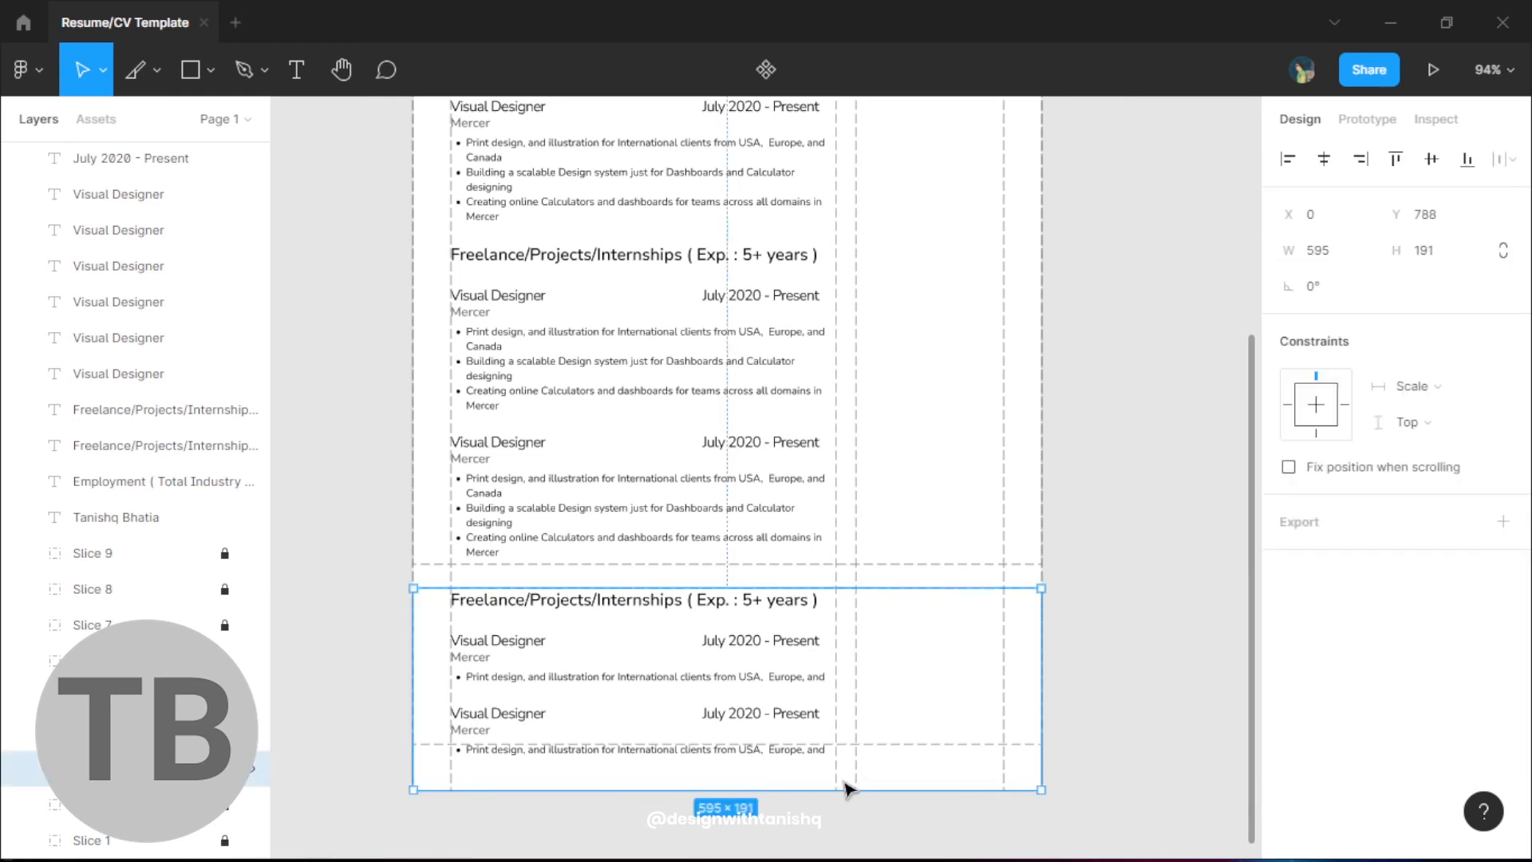
drag(847, 789, 854, 822)
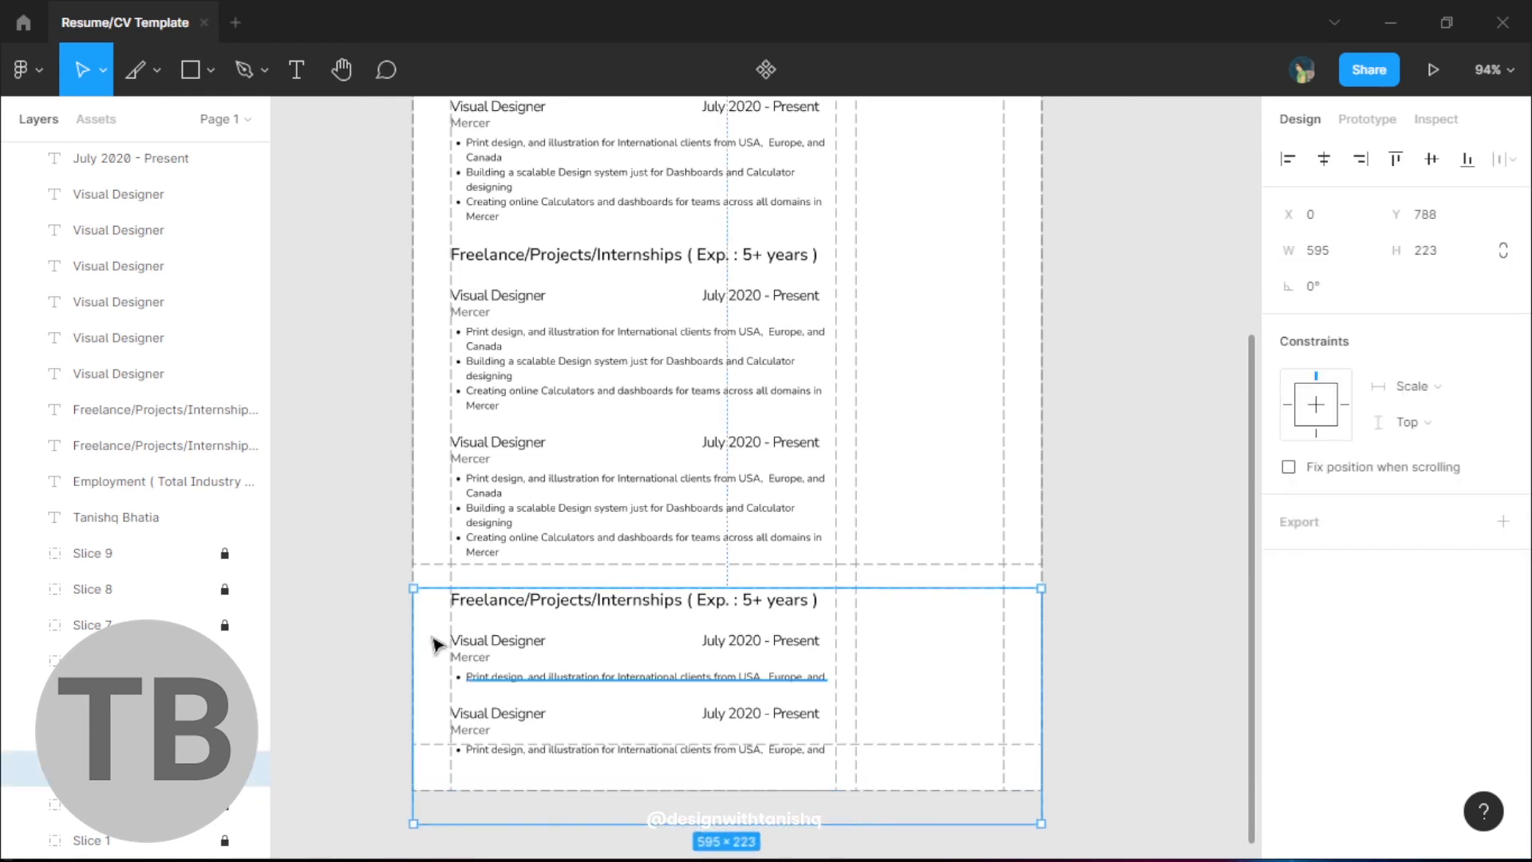
click(343, 558)
scroll(120, 287, up, 5)
click(80, 159)
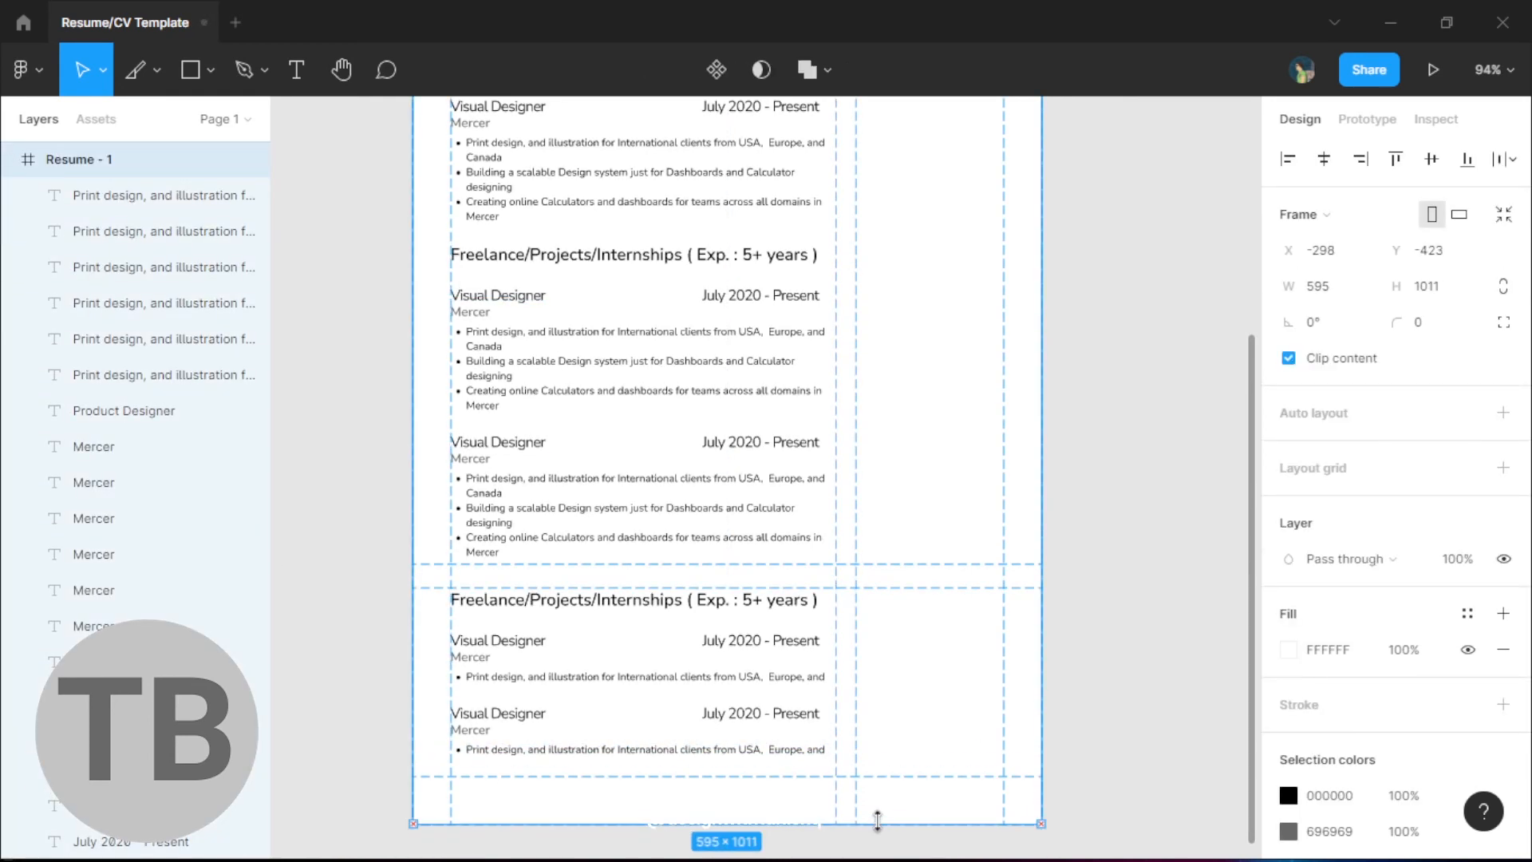
click(383, 602)
scroll(383, 603, down, 3)
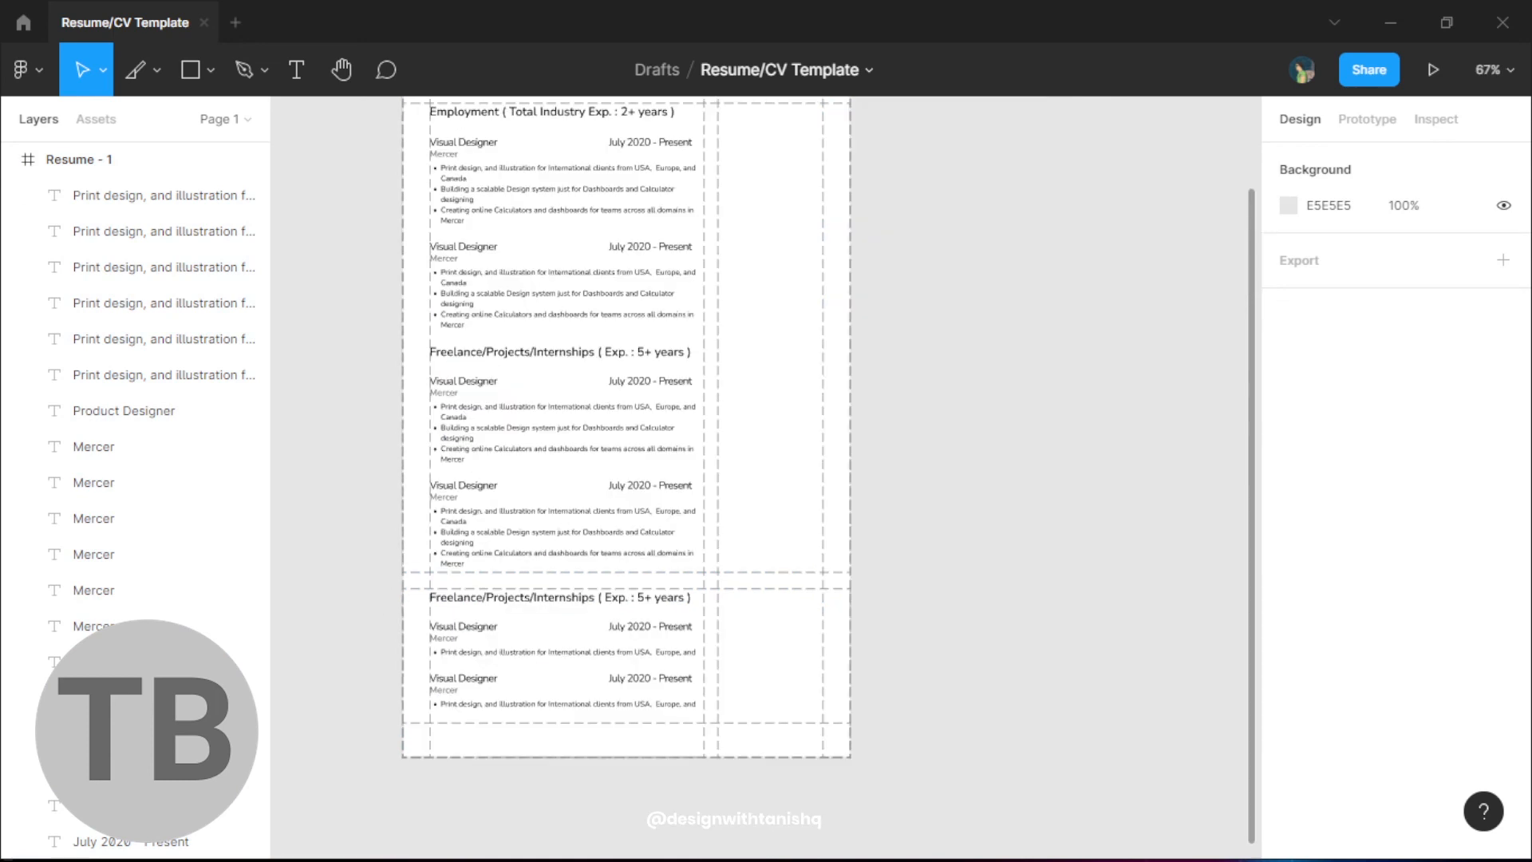
- Copy the Employment heading into the right column and rename it Contact
drag(914, 544, 916, 694)
scroll(916, 694, up, 1)
click(470, 284)
alt+drag(423, 281, 758, 285)
key(Return)
text(Contact)
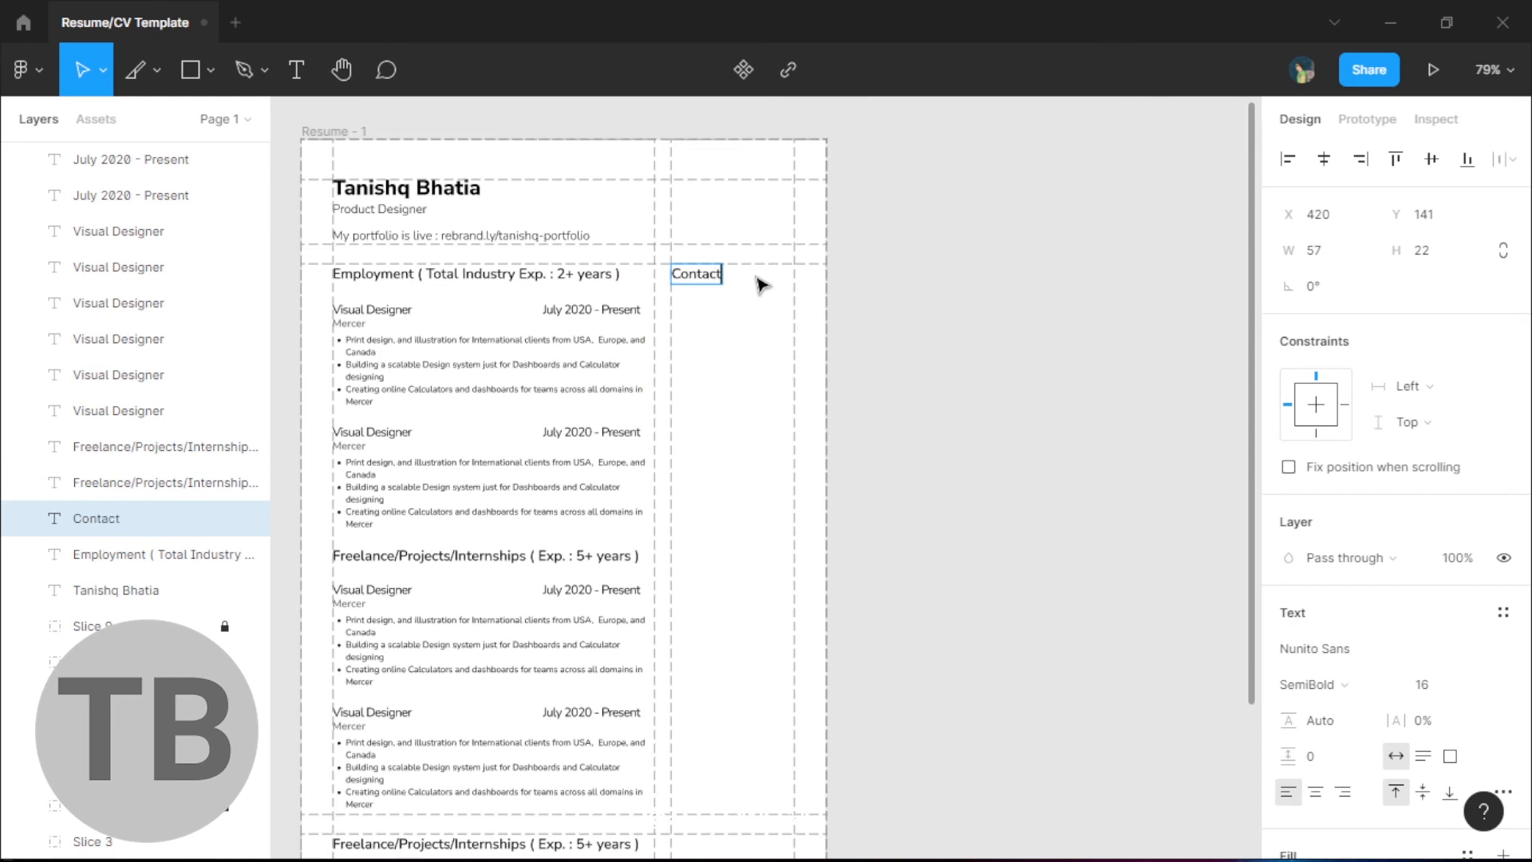
key(Escape)
- Place a pasted list under the Contact heading, narrowed to fit the sidebar
key(Escape)
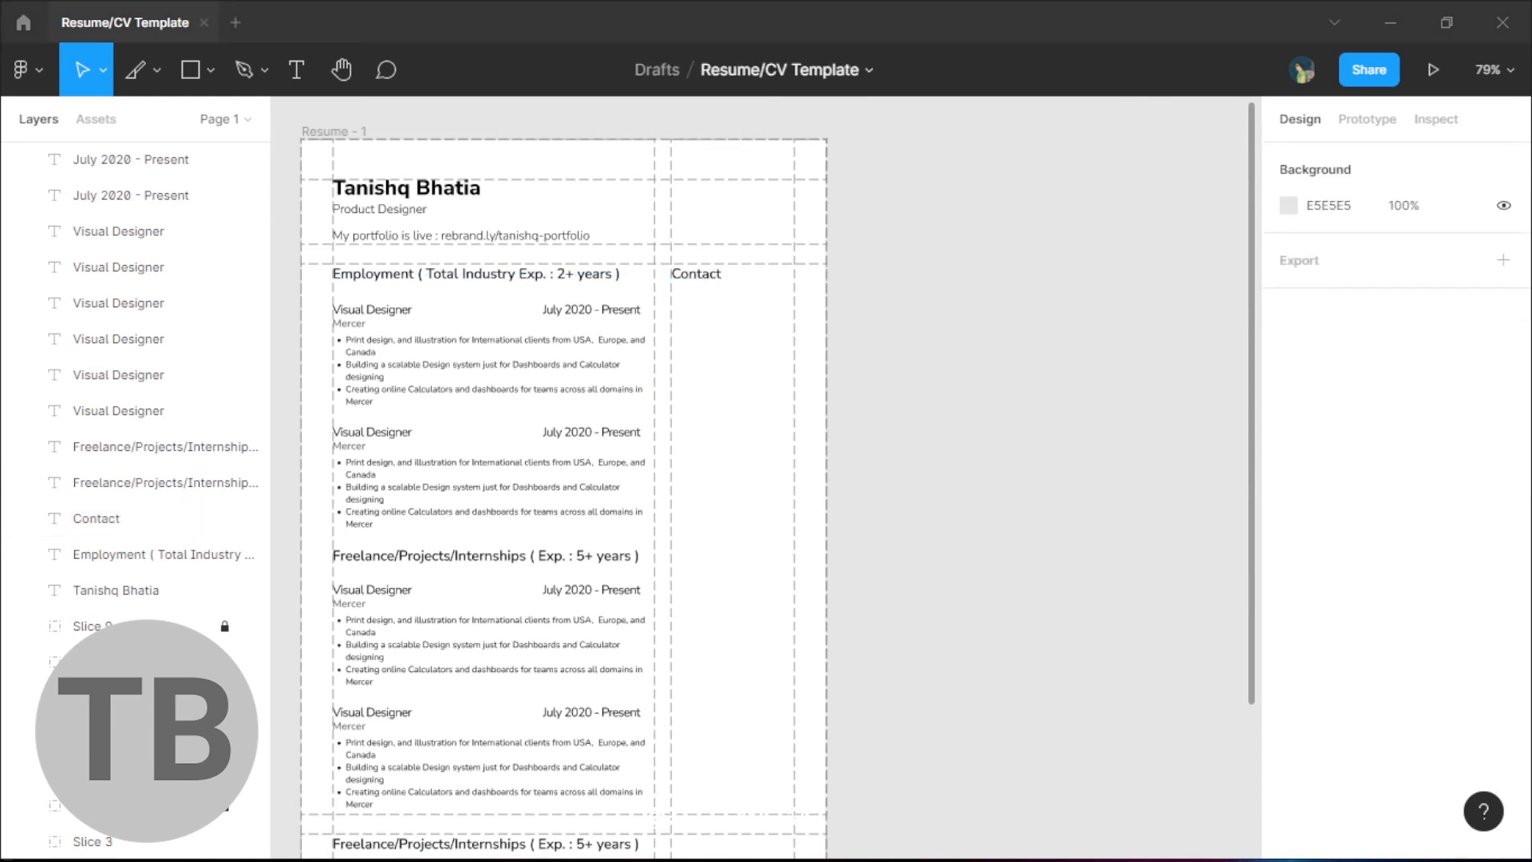
click(424, 346)
alt+drag(424, 345, 705, 350)
text(UX Research UX Design UI Design Visual Design Illustration Art Direction HTML & CSS Graphic Design Motion Design)
key(Escape)
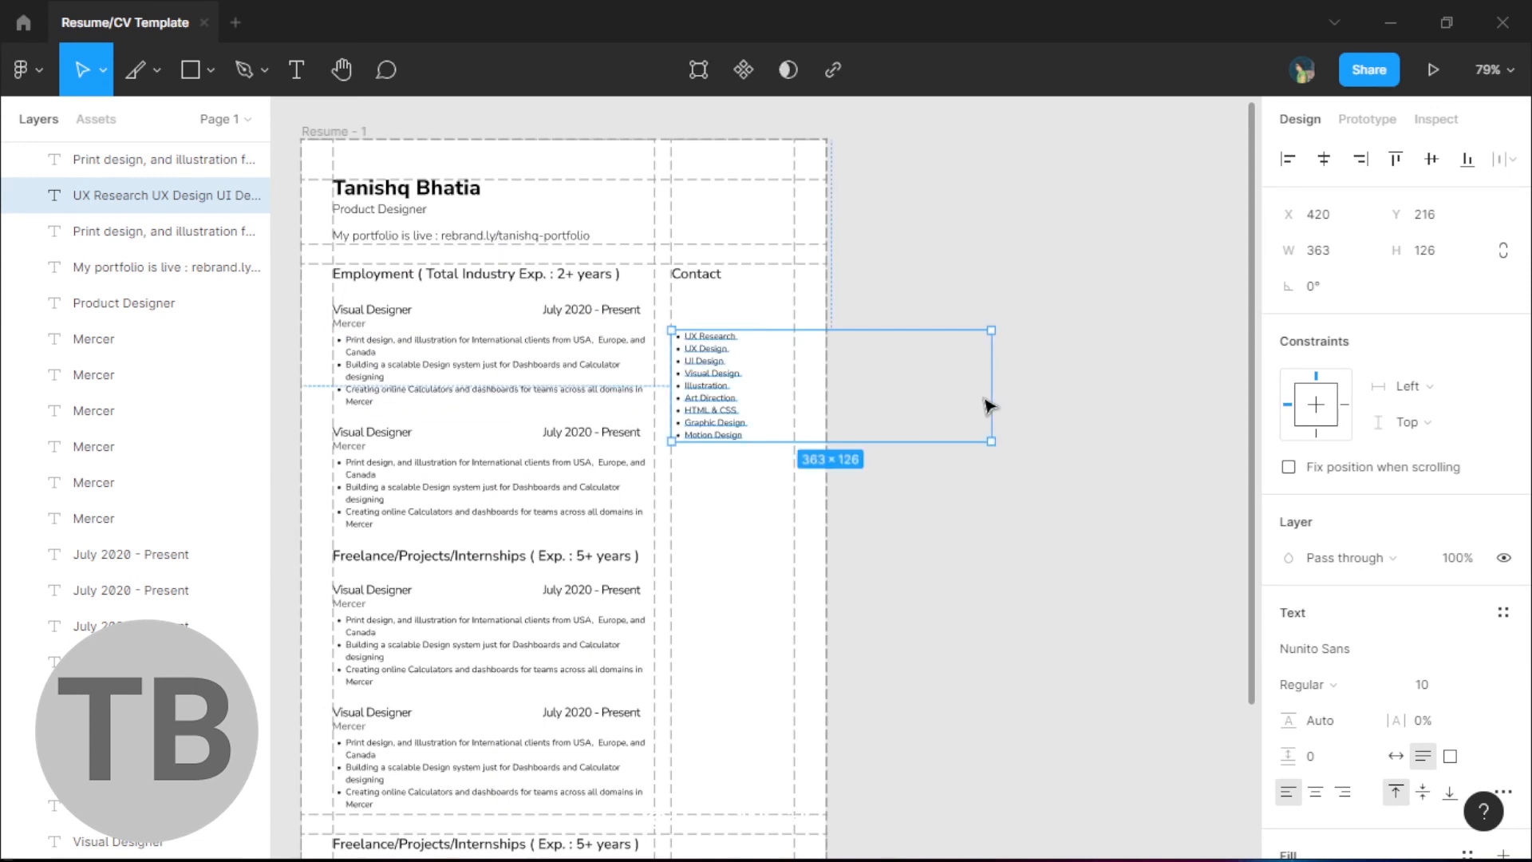
drag(988, 403, 797, 396)
scroll(797, 397, up, 5)
drag(636, 393, 636, 314)
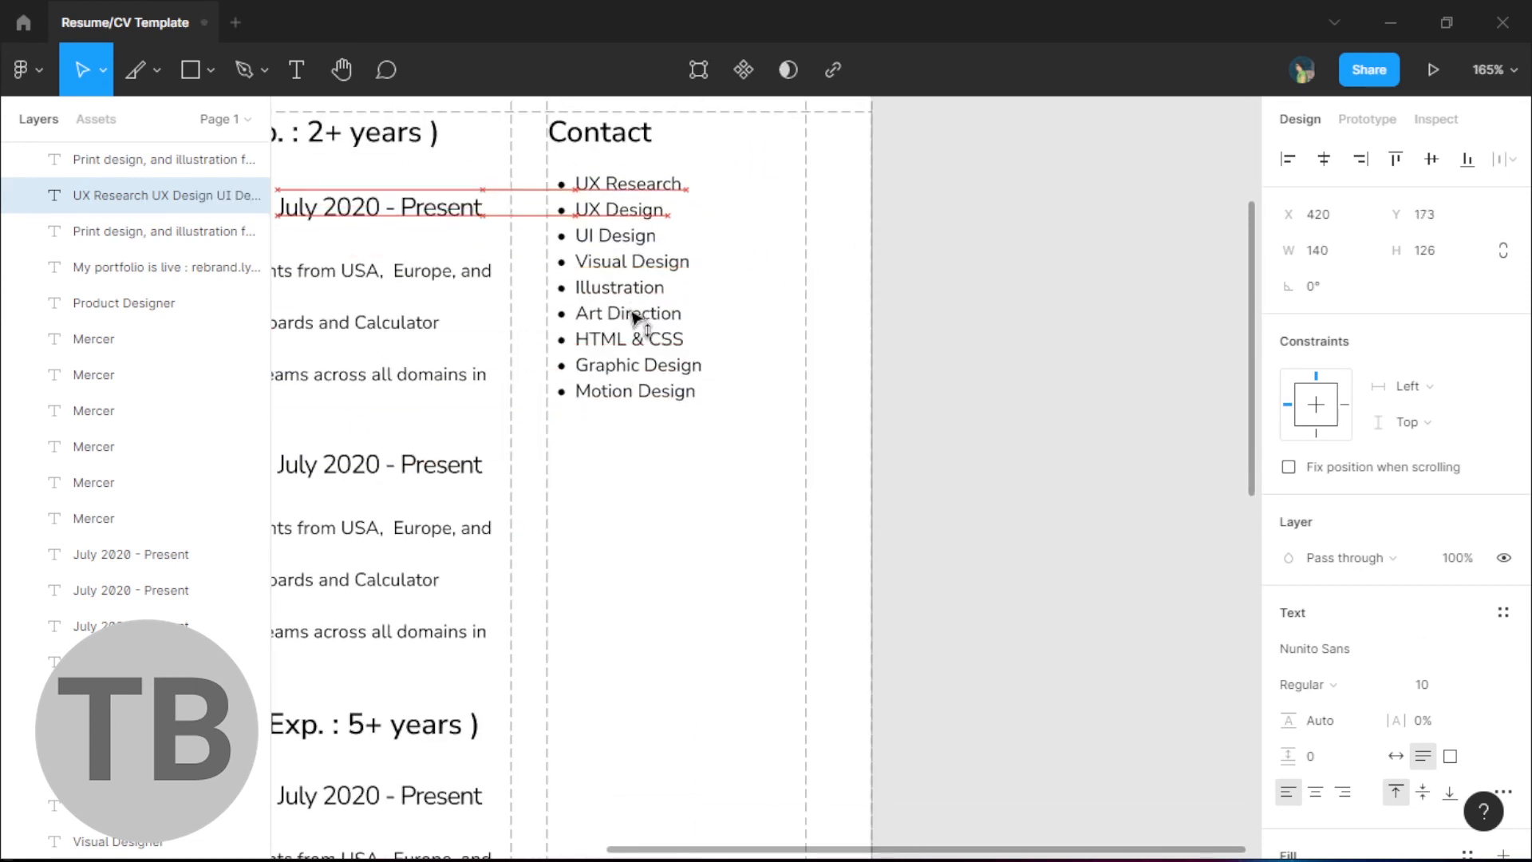
- Set 20 spacing between the Contact heading and its list
shift+click(614, 132)
click(1341, 328)
text(20)
key(Return)
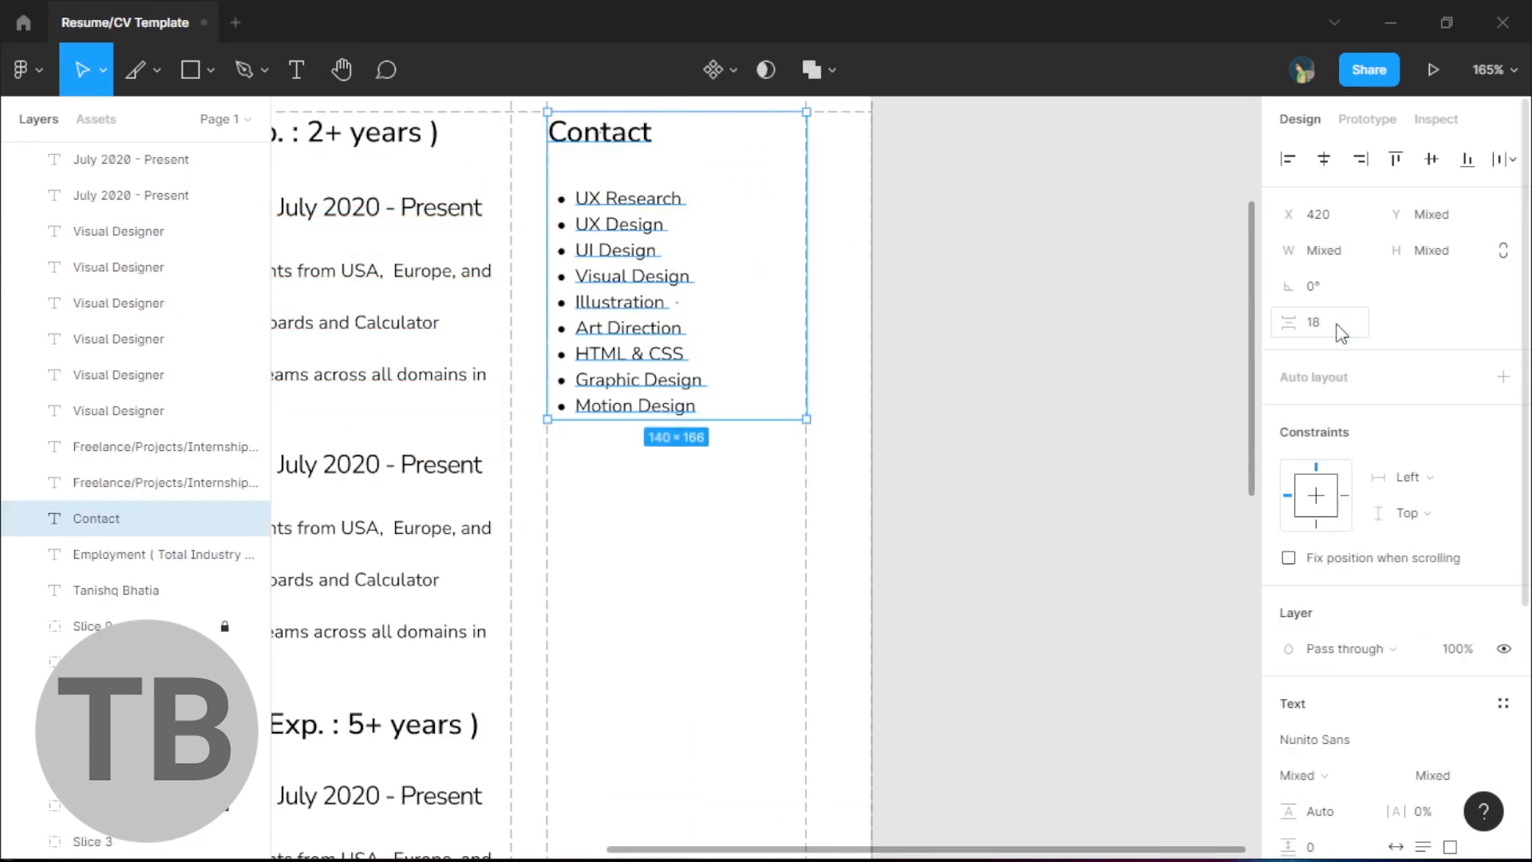
click(1002, 352)
- Remove the bullets from the sidebar list via Type details
scroll(1184, 416, down, 3)
click(954, 359)
scroll(1429, 716, down, 4)
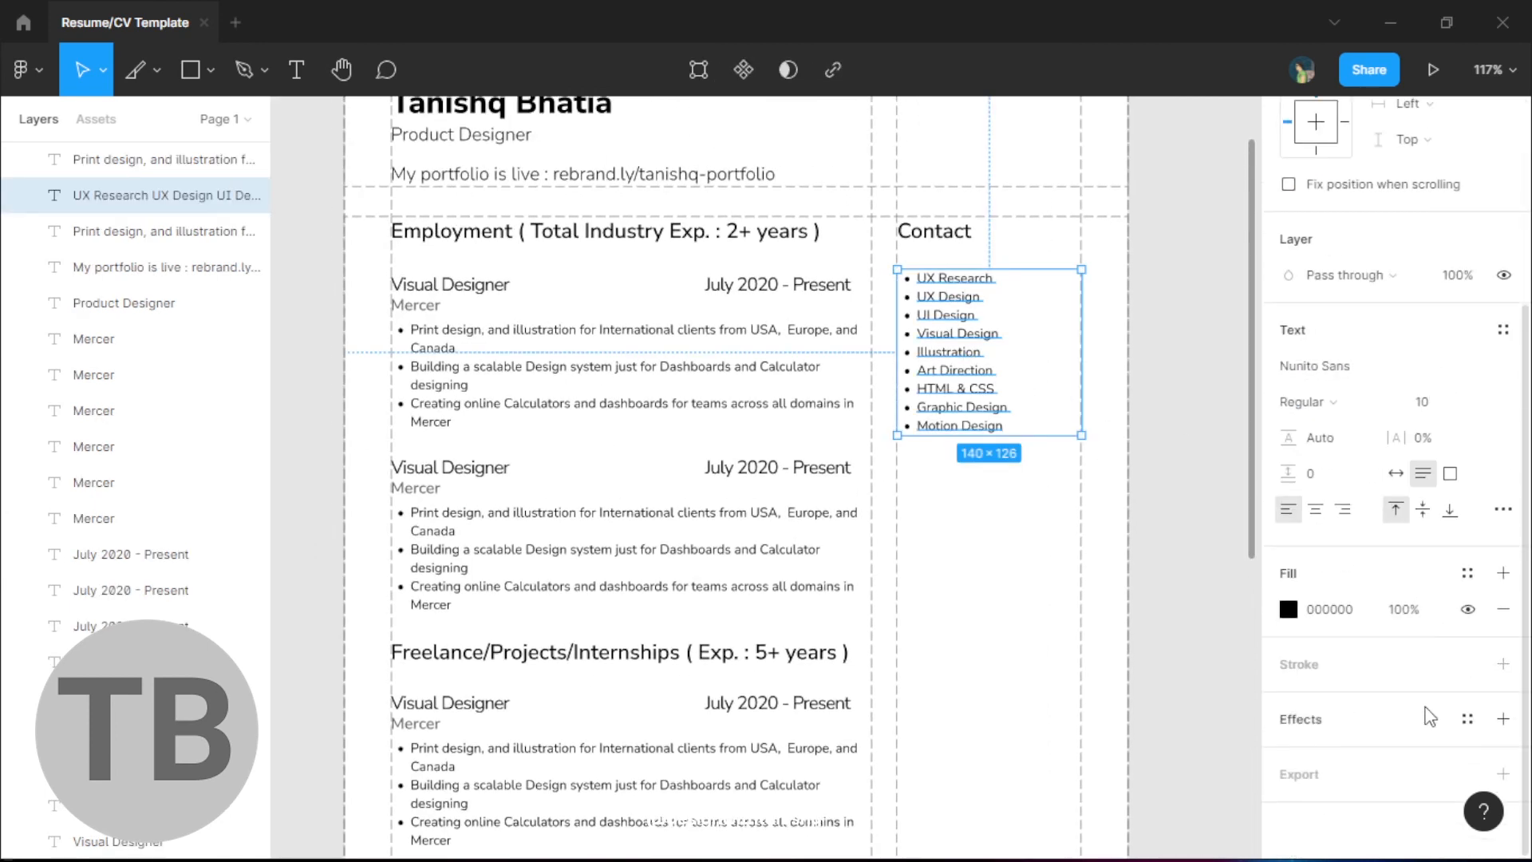
click(1503, 510)
click(944, 582)
scroll(917, 547, down, 5)
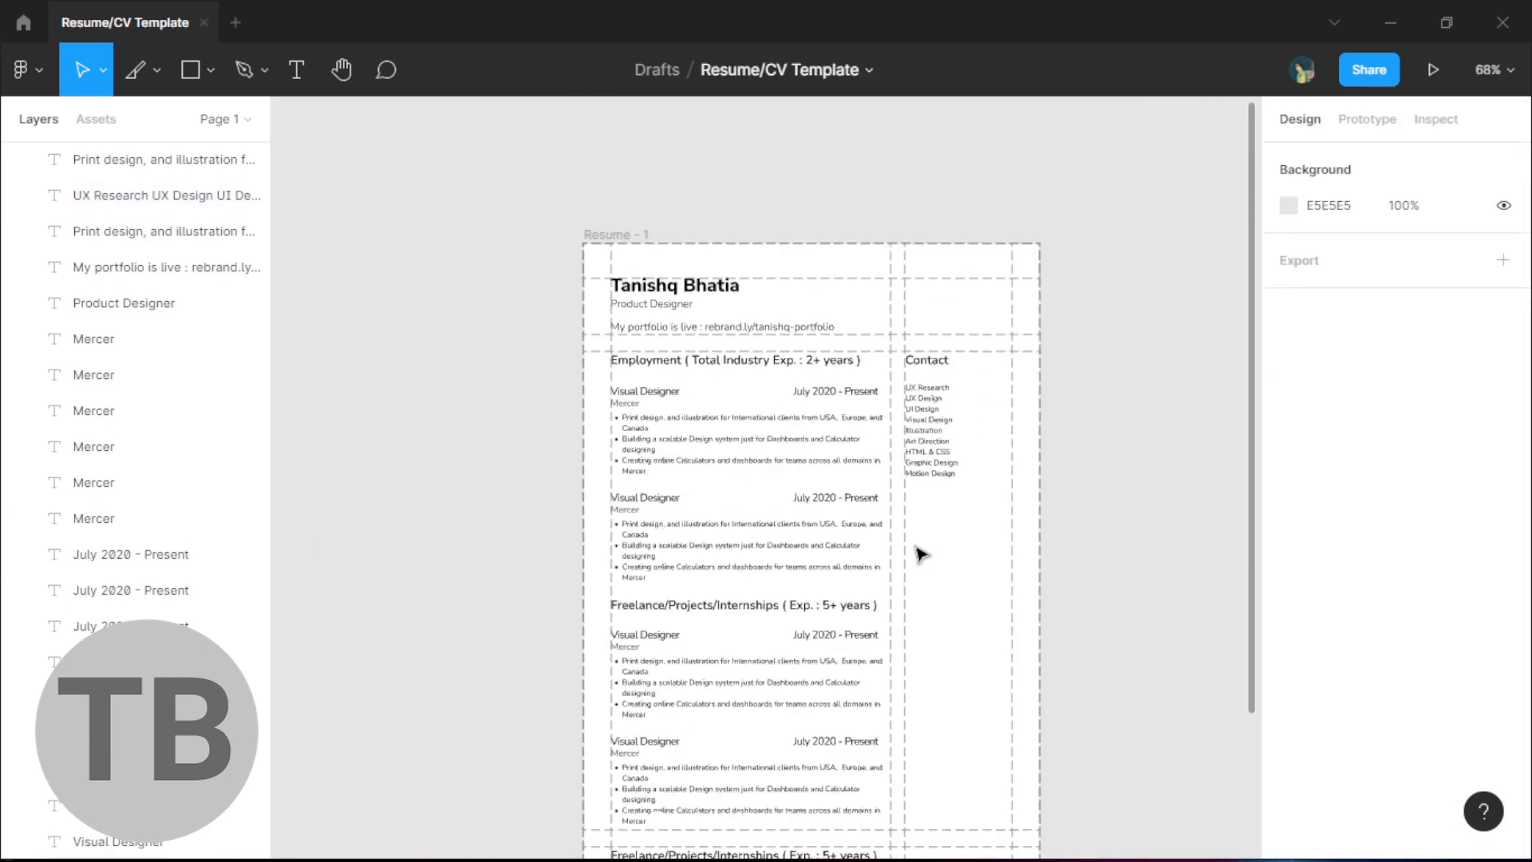
- Duplicate the Contact block and rename the copies' headings to Skills and Tools
drag(917, 548, 677, 215)
drag(701, 298, 695, 582)
click(793, 582)
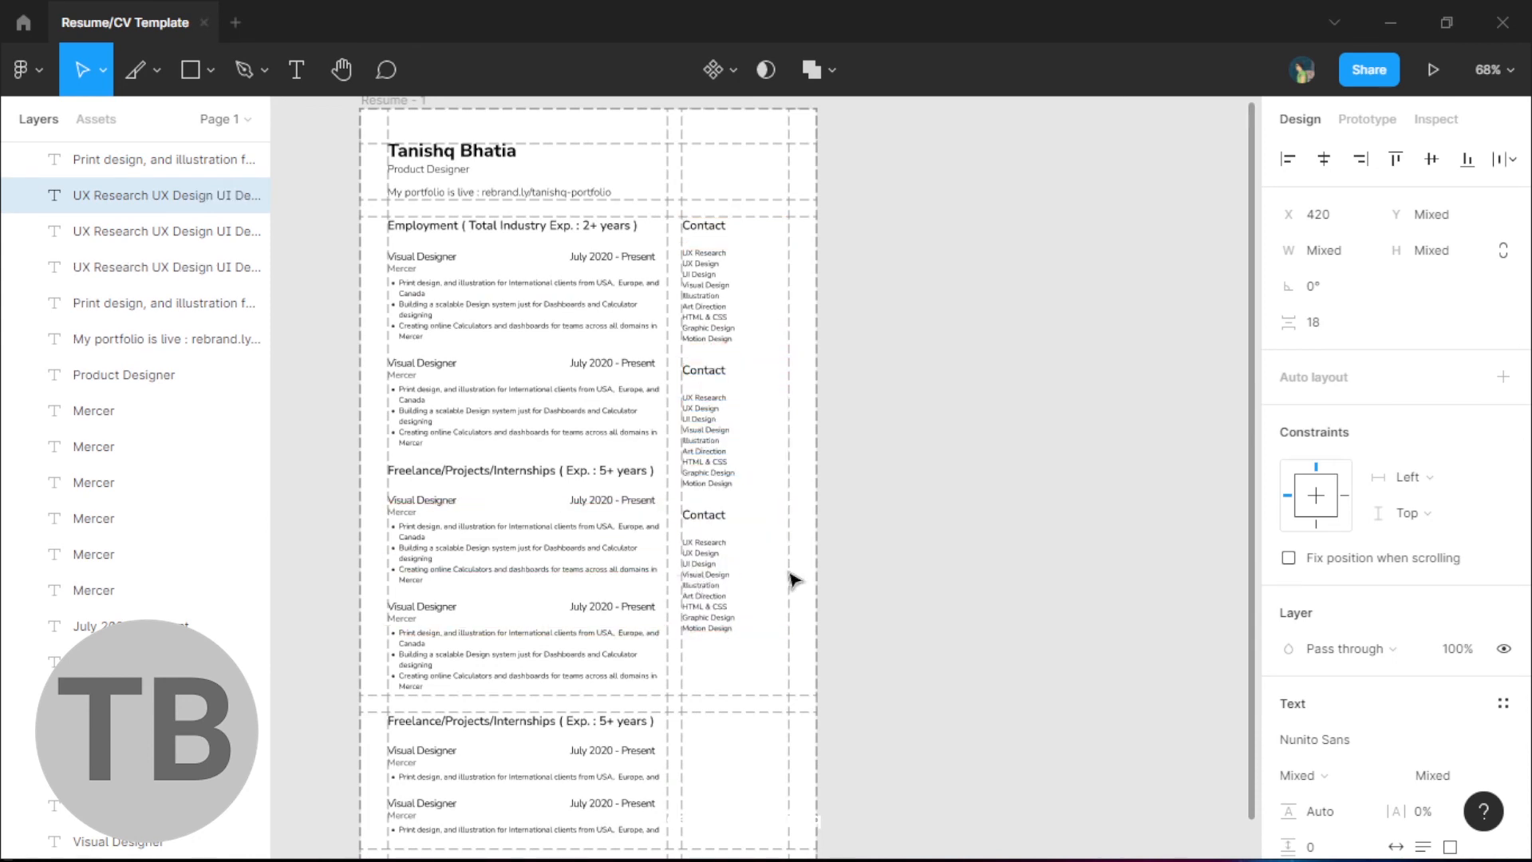
drag(915, 489, 839, 461)
click(641, 343)
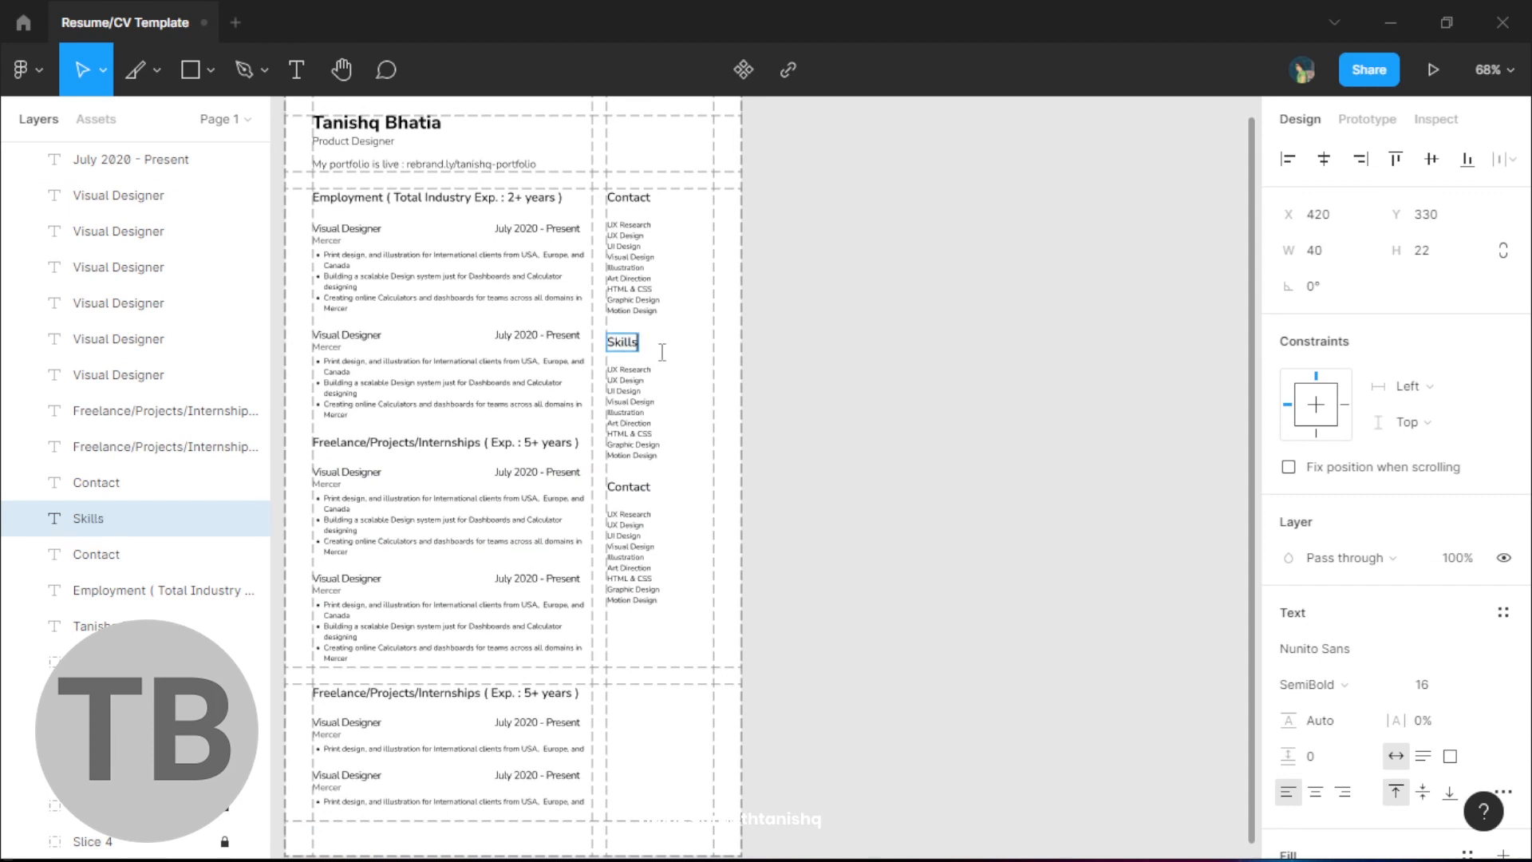
click(631, 484)
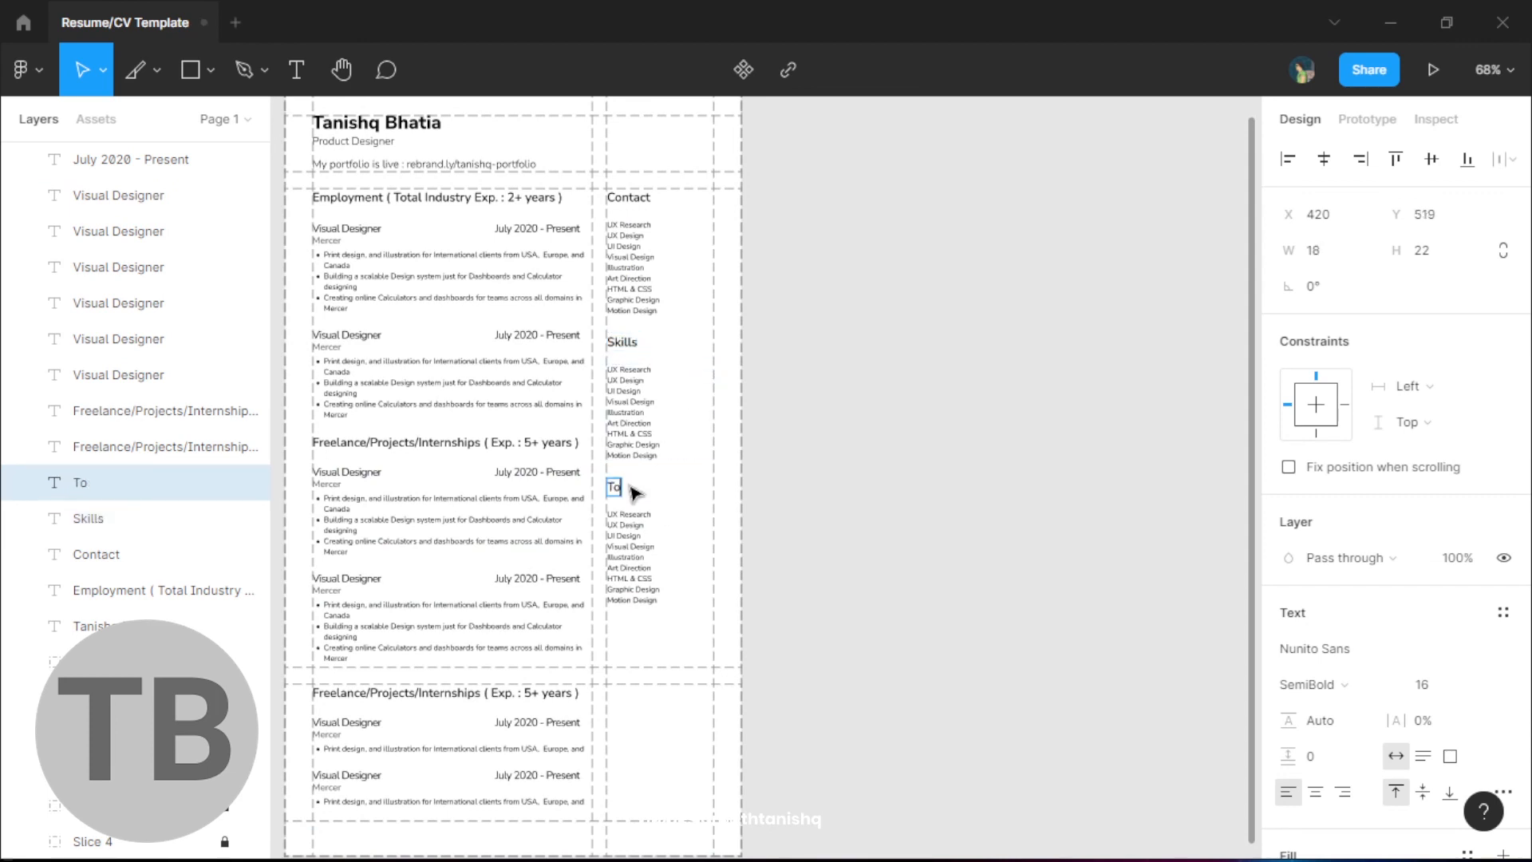
click(854, 564)
scroll(978, 476, down, 2)
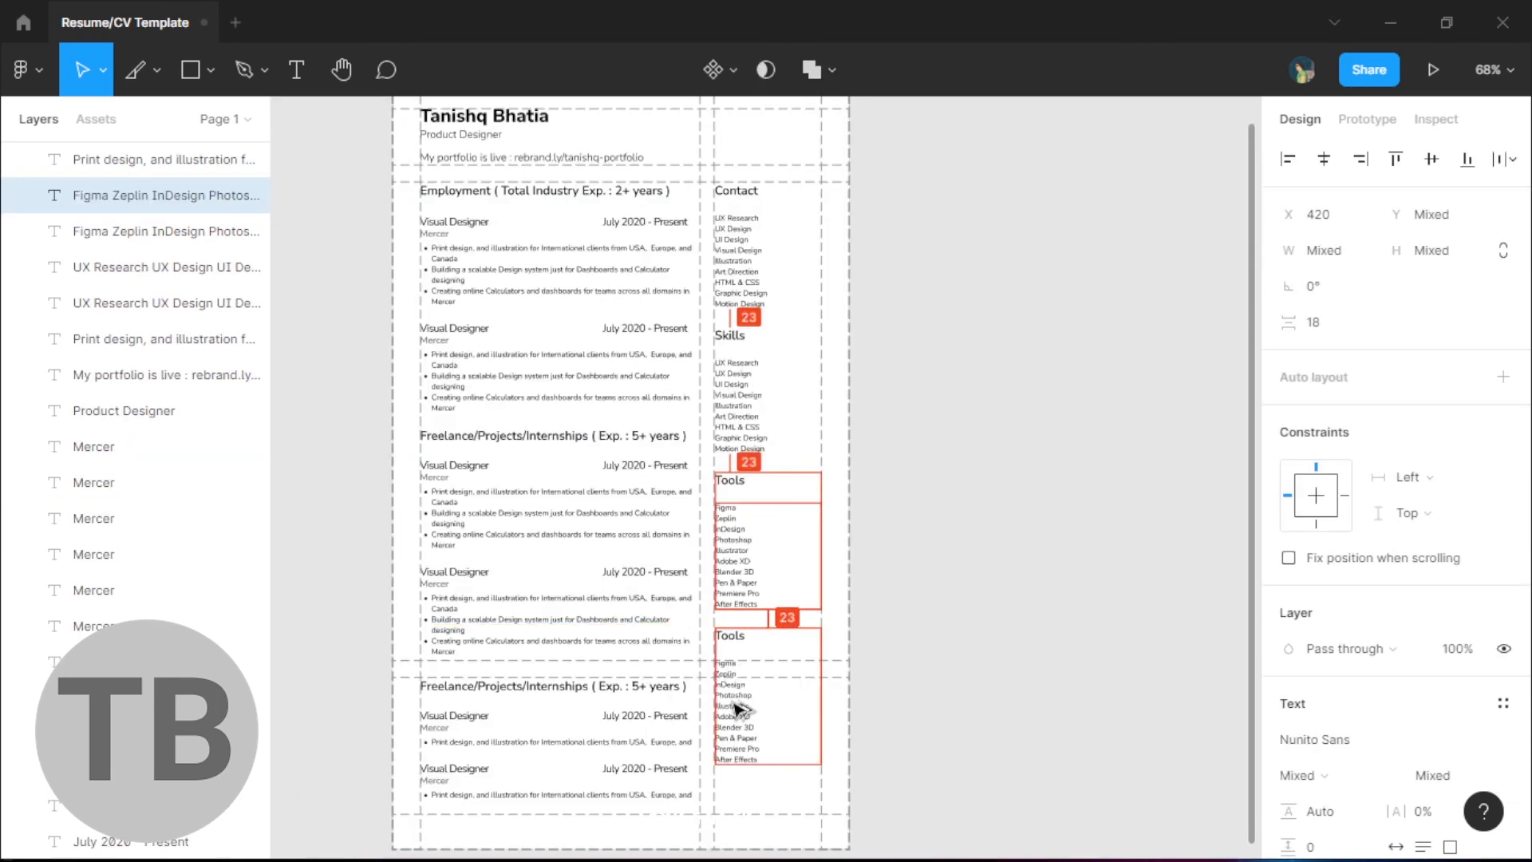
key(Escape)
- Rename the last heading to Languages and paste the contact details into the Contact list
click(730, 638)
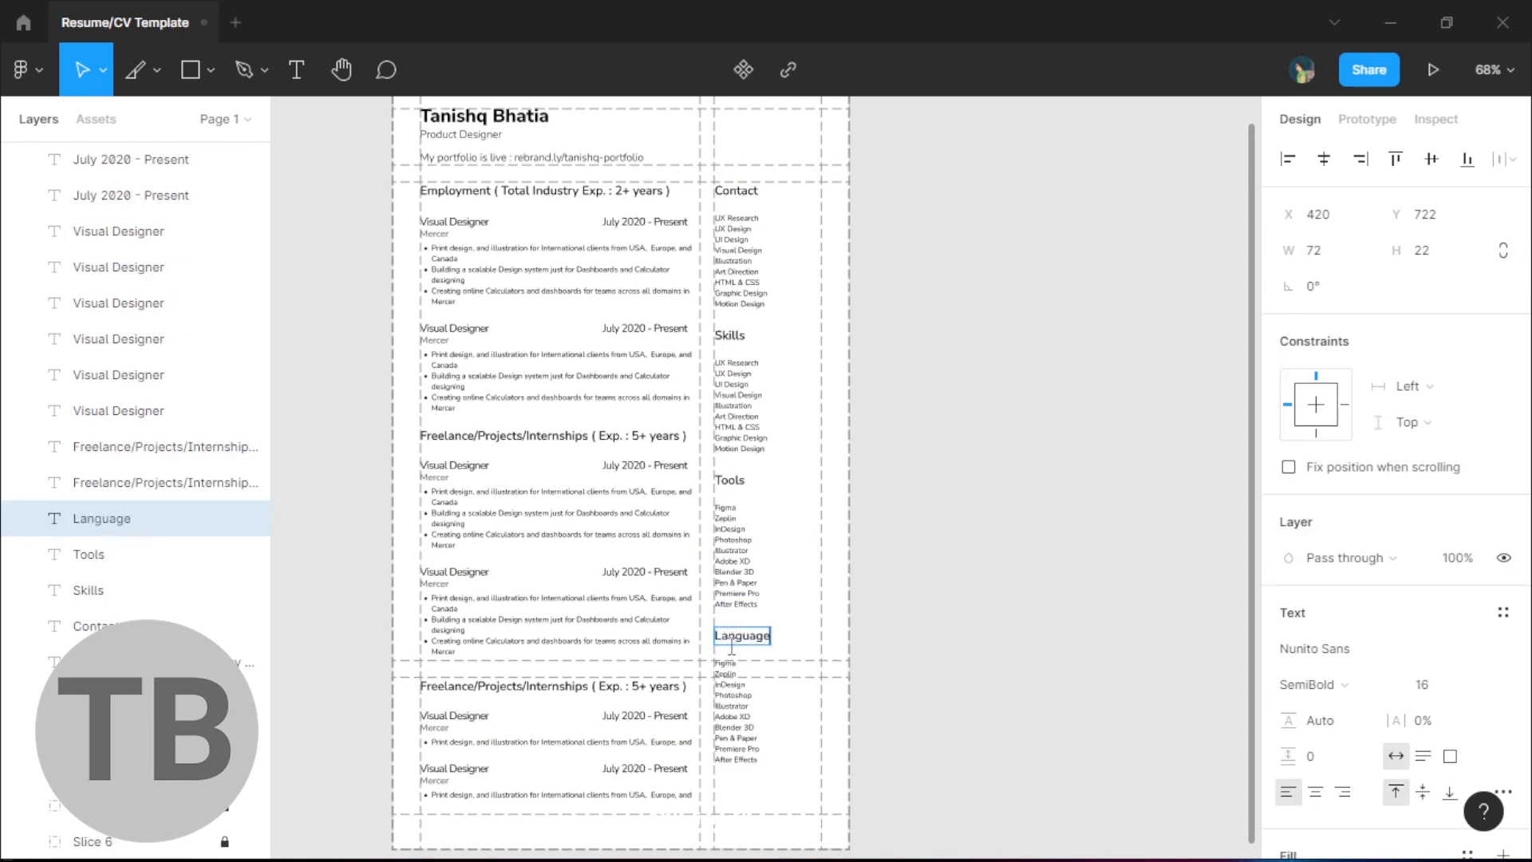
click(1048, 670)
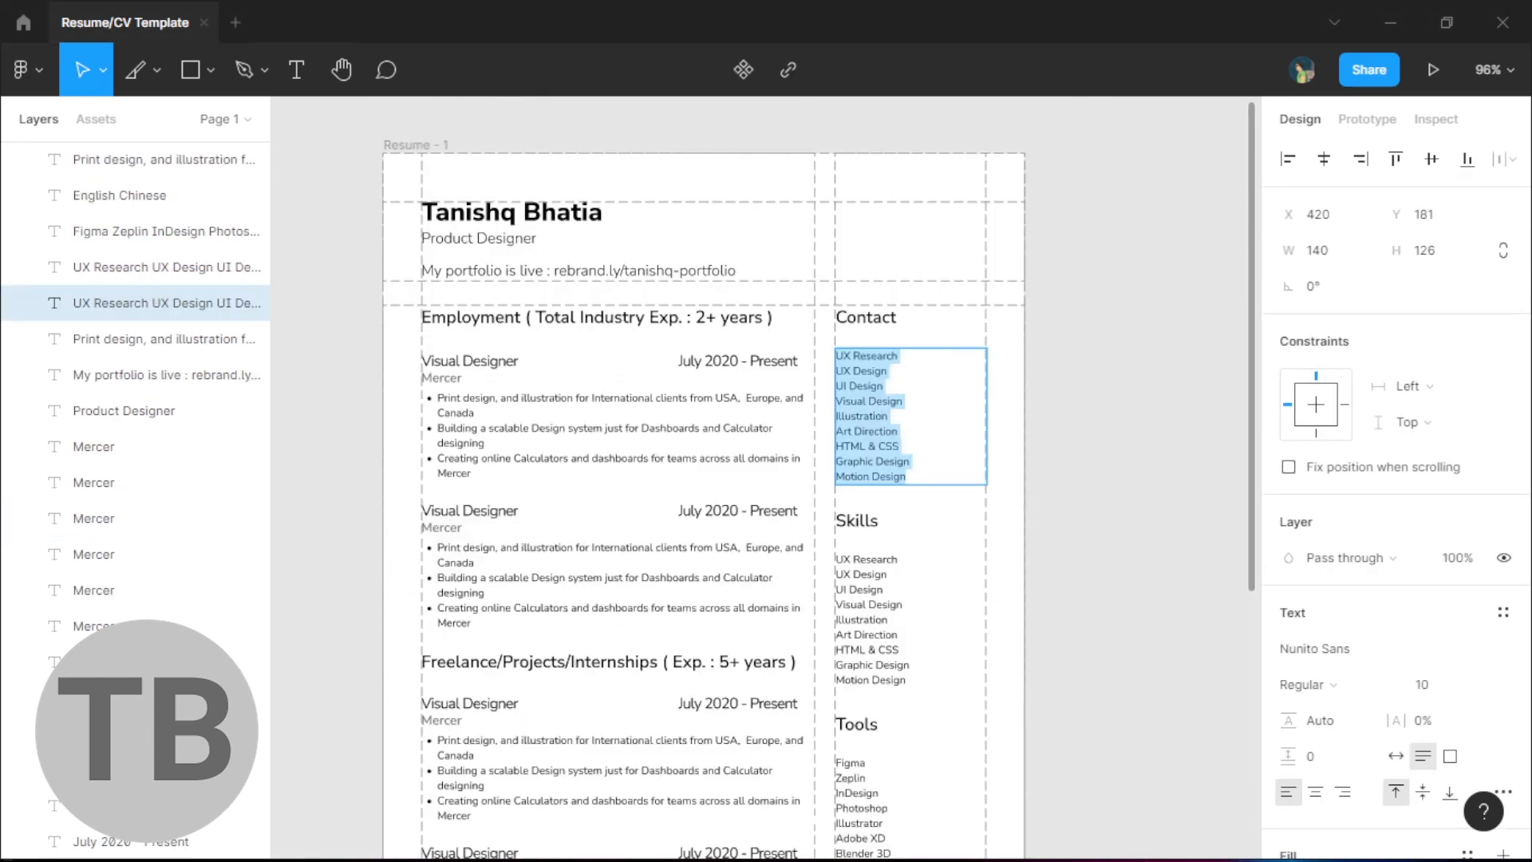
key(ctrl+v)
key(Escape)
scroll(893, 414, down, 3)
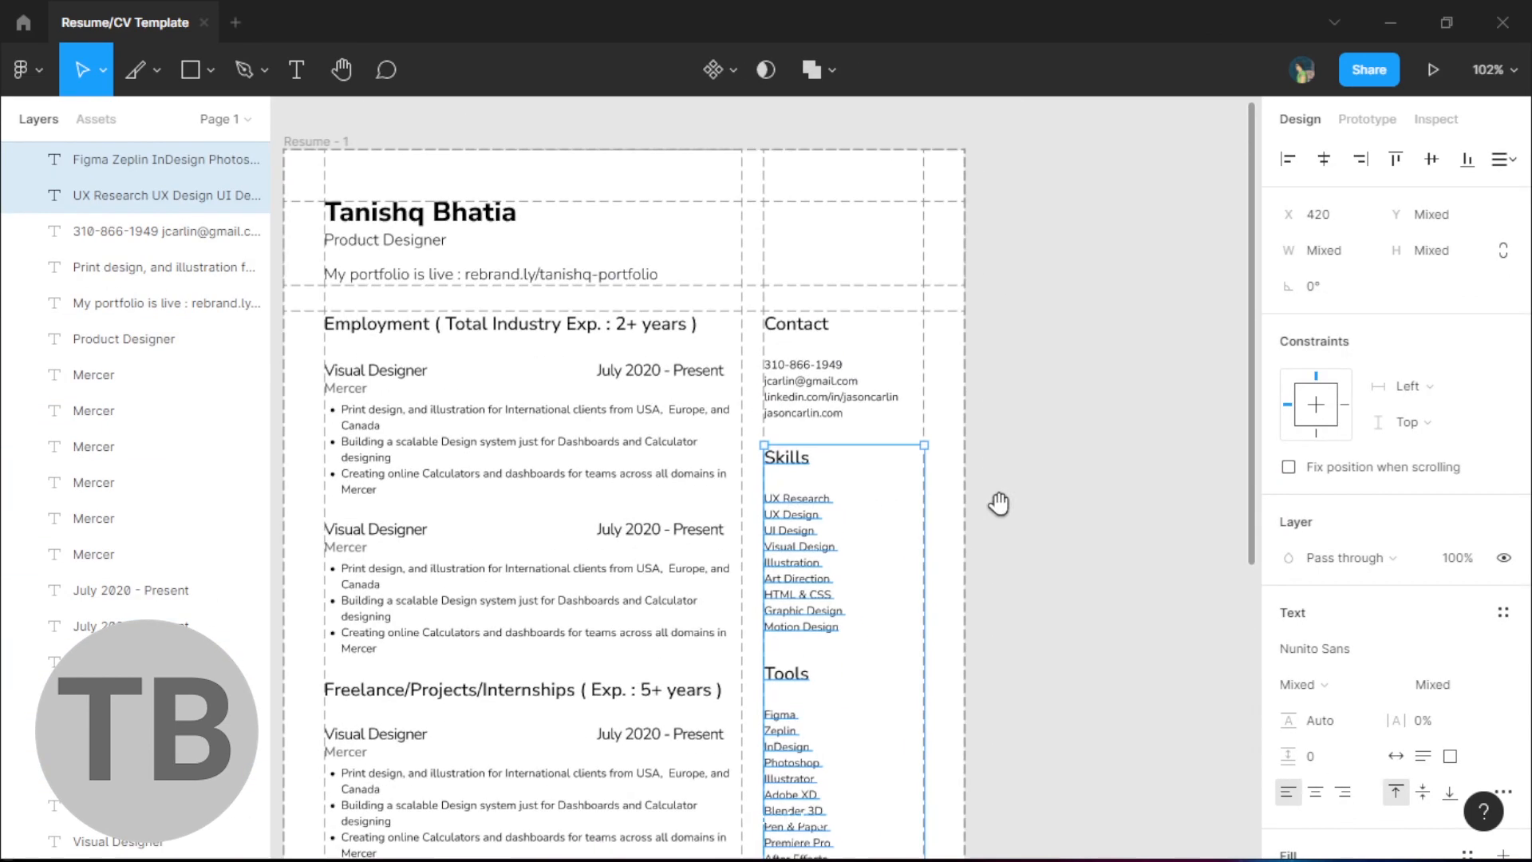
- Select the slice layers from Slice 9 through Slice 1
click(994, 503)
click(798, 412)
shift+click(786, 457)
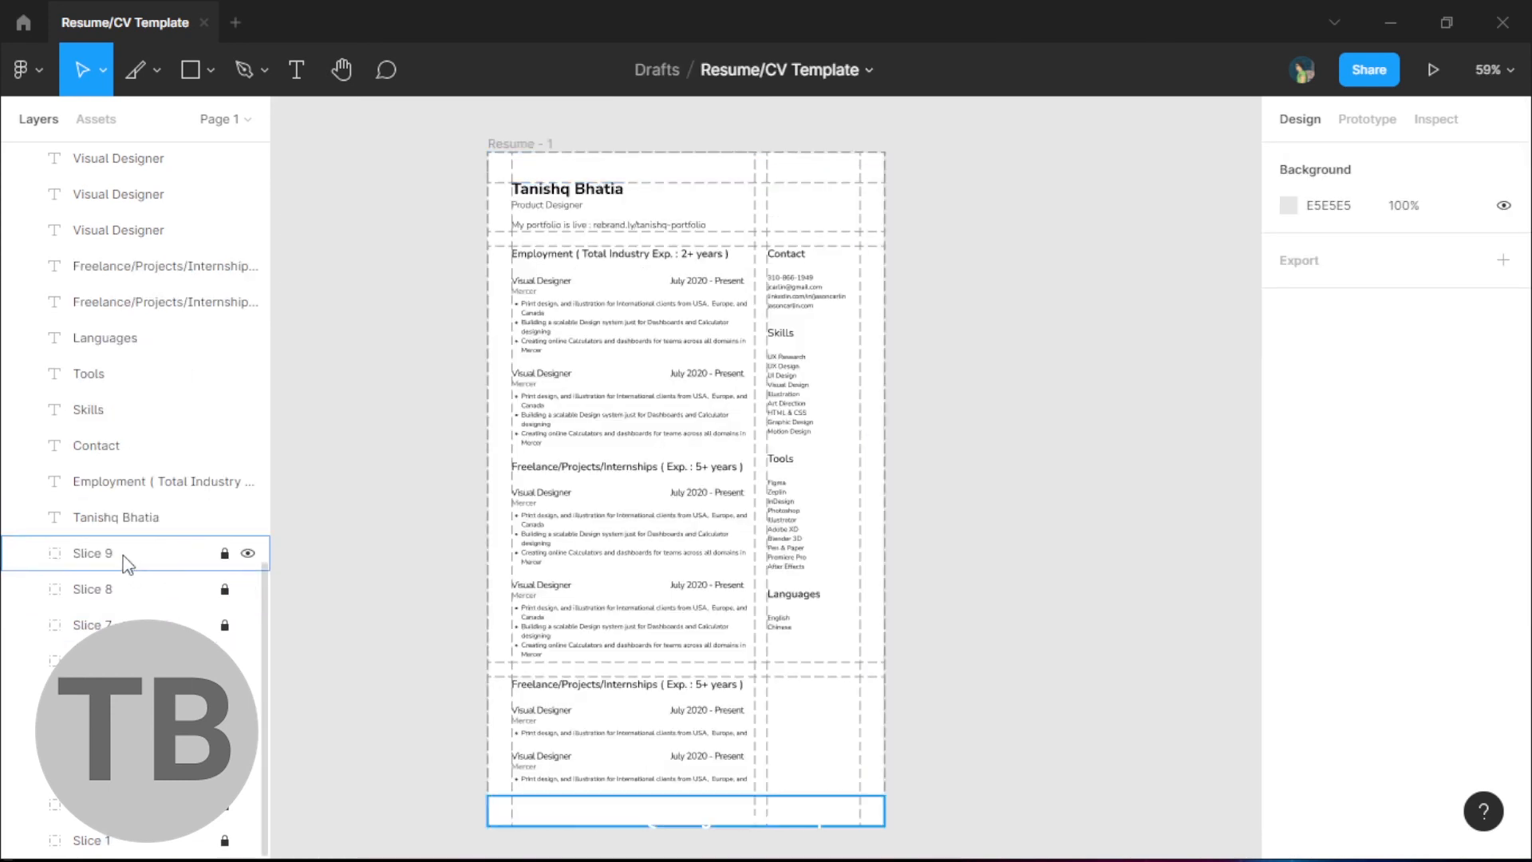
click(103, 554)
shift+click(240, 836)
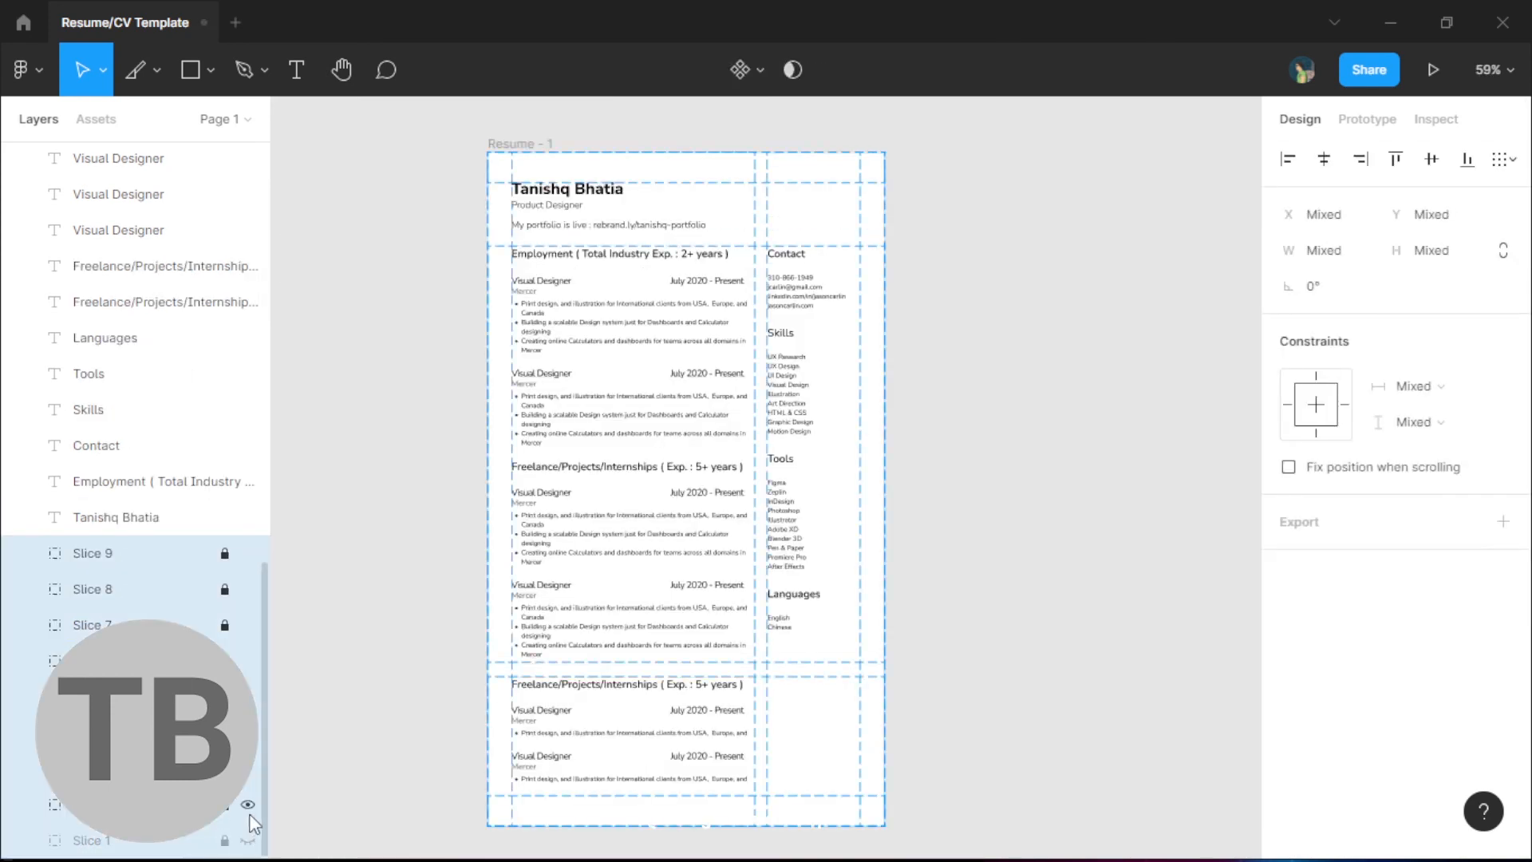
- Clear the slice selection and view the finished resume on the Template page
click(900, 554)
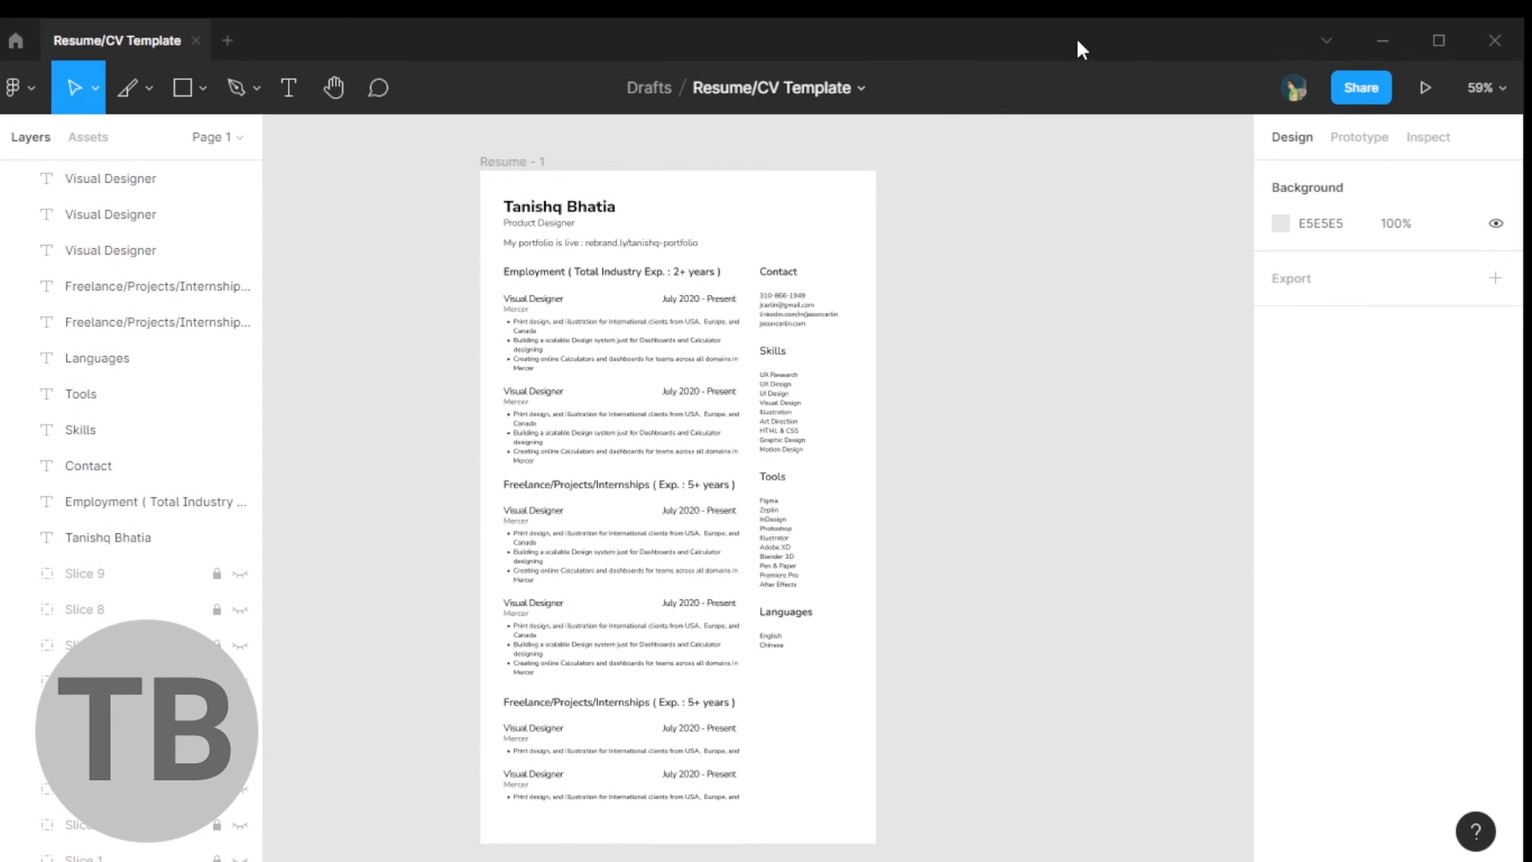
drag(929, 480, 948, 459)
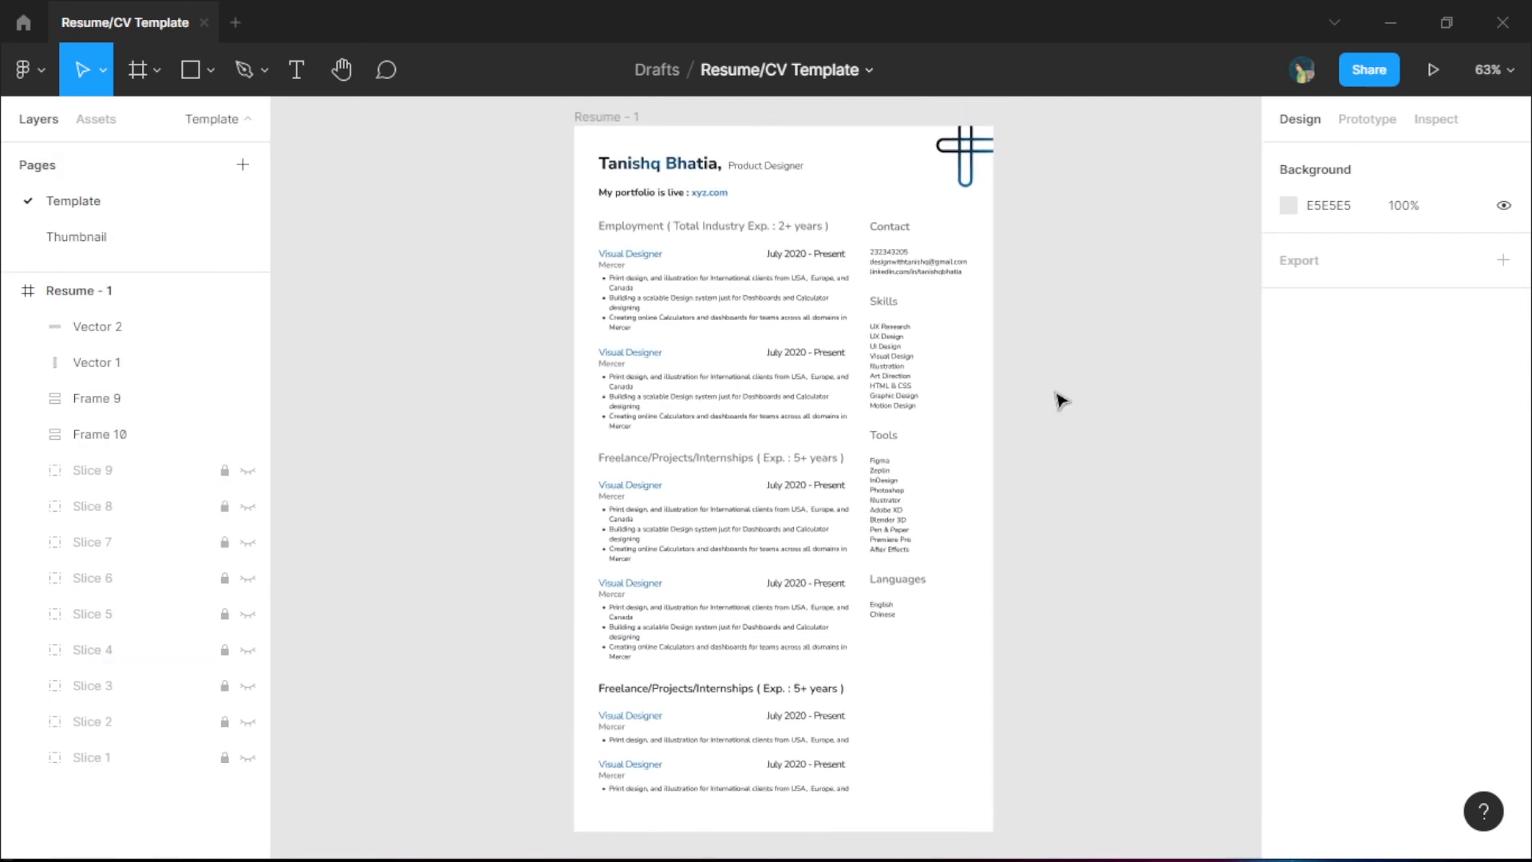
scroll(716, 198, up, 5)
scroll(716, 198, up, 2)
drag(837, 191, 807, 201)
drag(951, 524, 1085, 280)
drag(767, 696, 842, 479)
scroll(842, 479, up, 10)
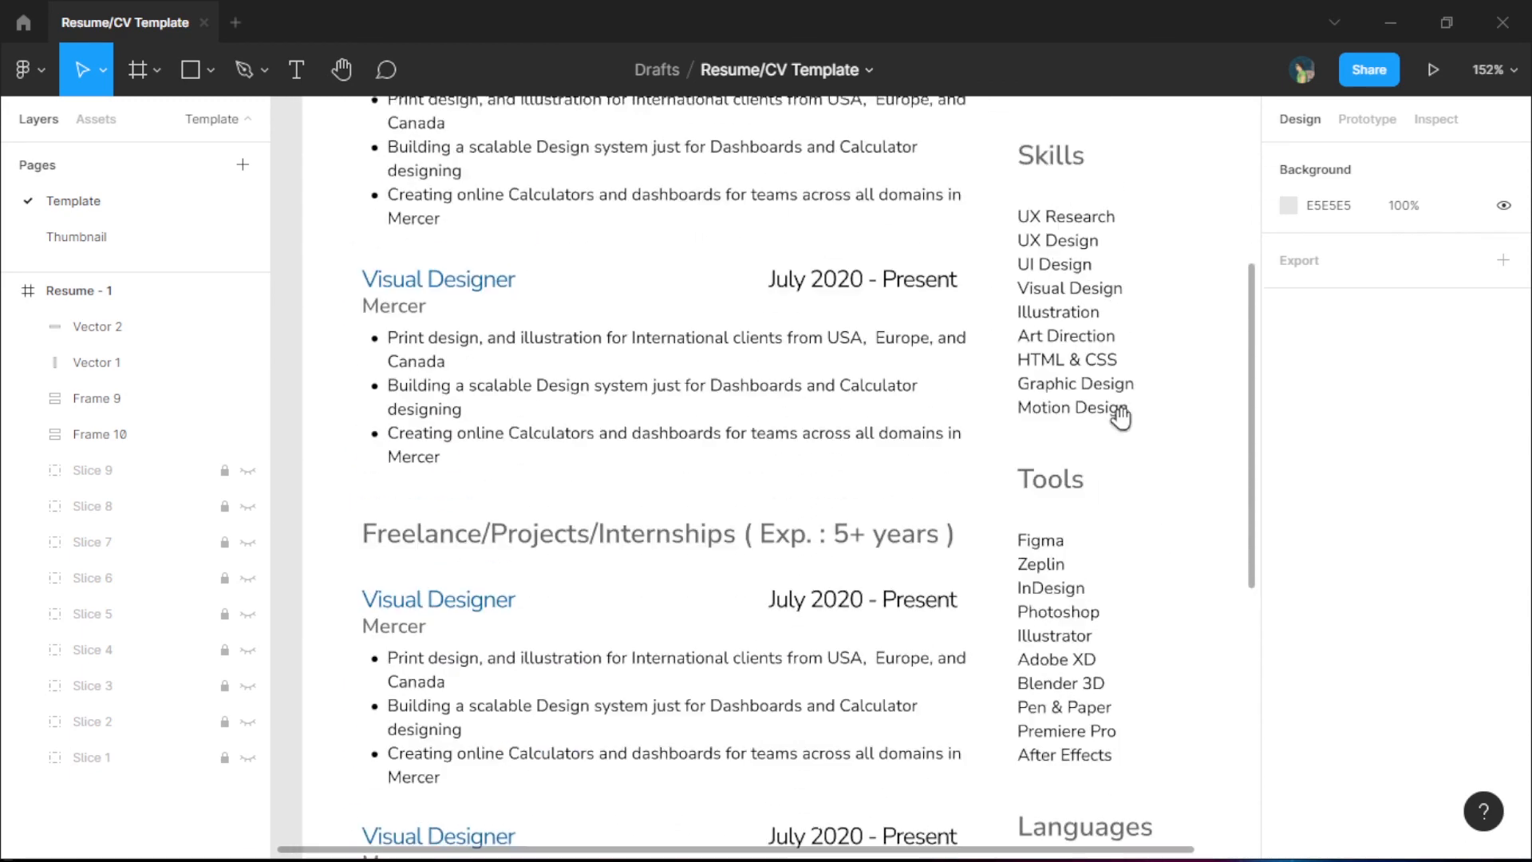
scroll(998, 431, up, 2)
ctrl+scroll(982, 467, down, 6)
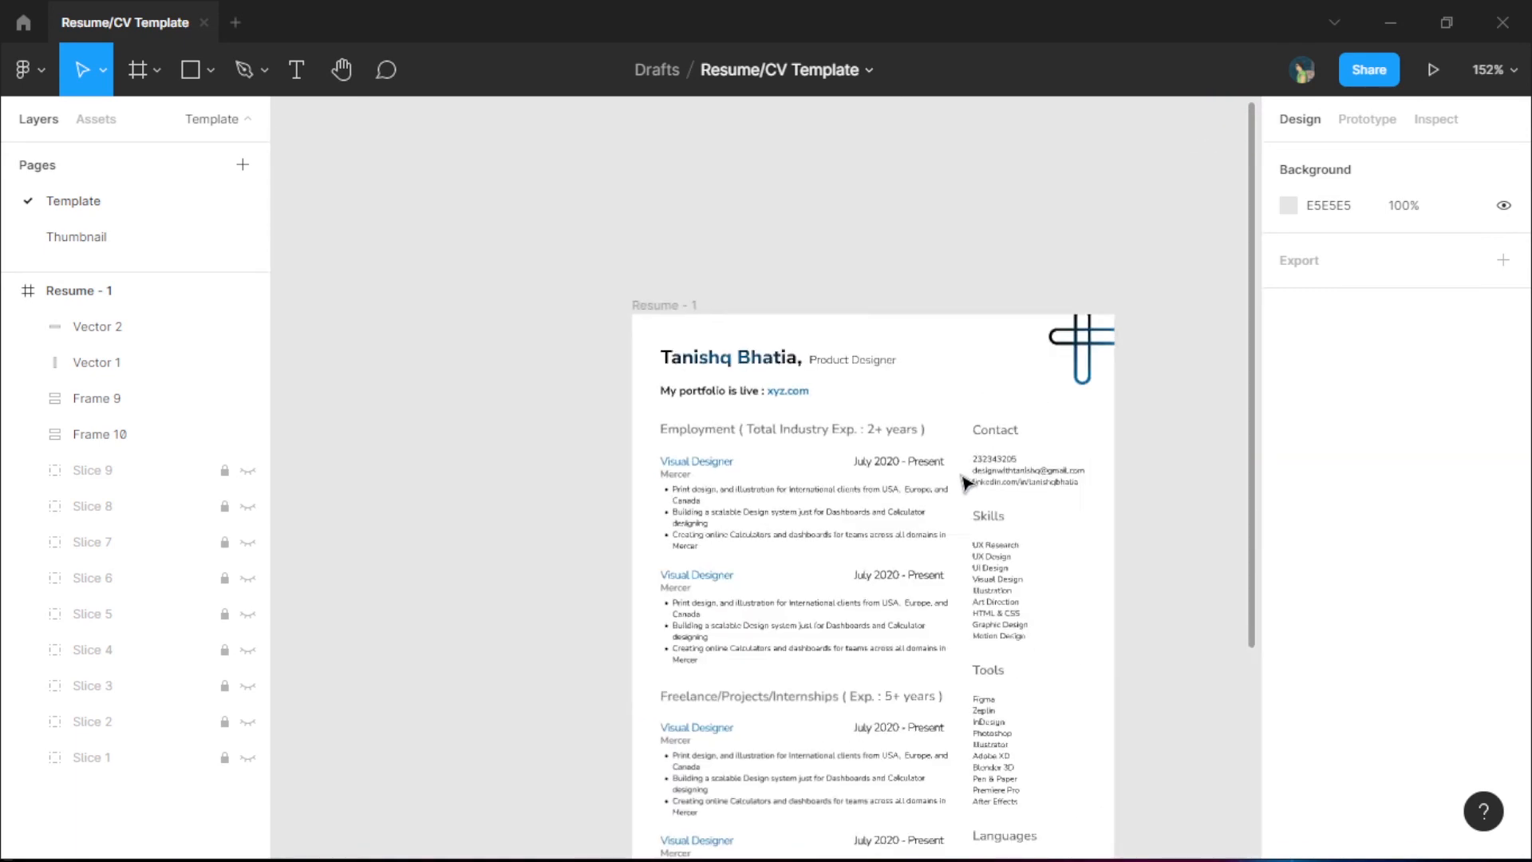
drag(1105, 558, 961, 370)
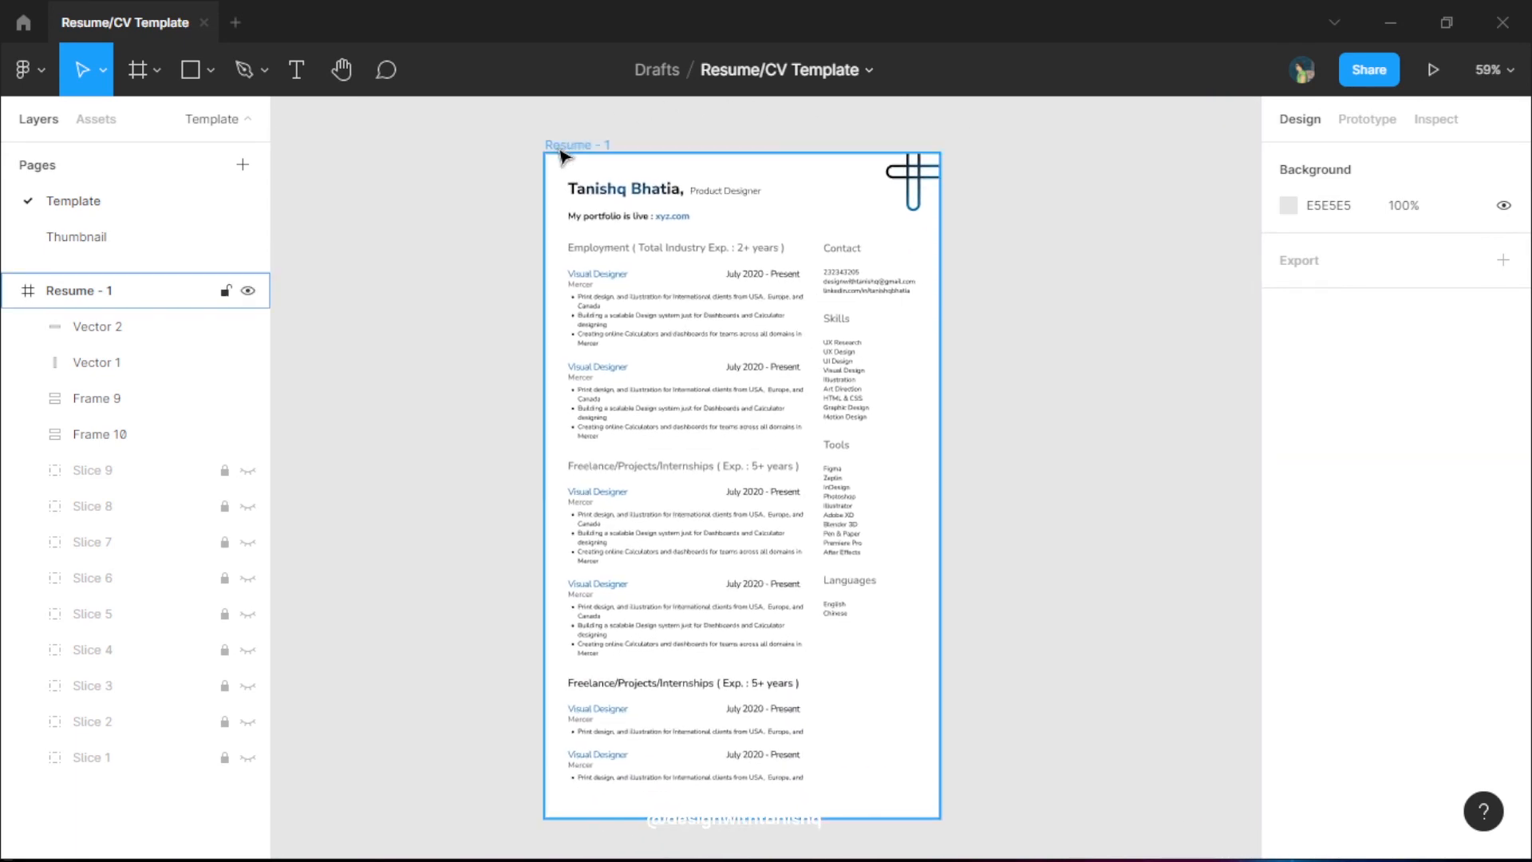
- Switch the Resume - 1 frame's 1x export from PNG to PDF and show its preview
click(561, 145)
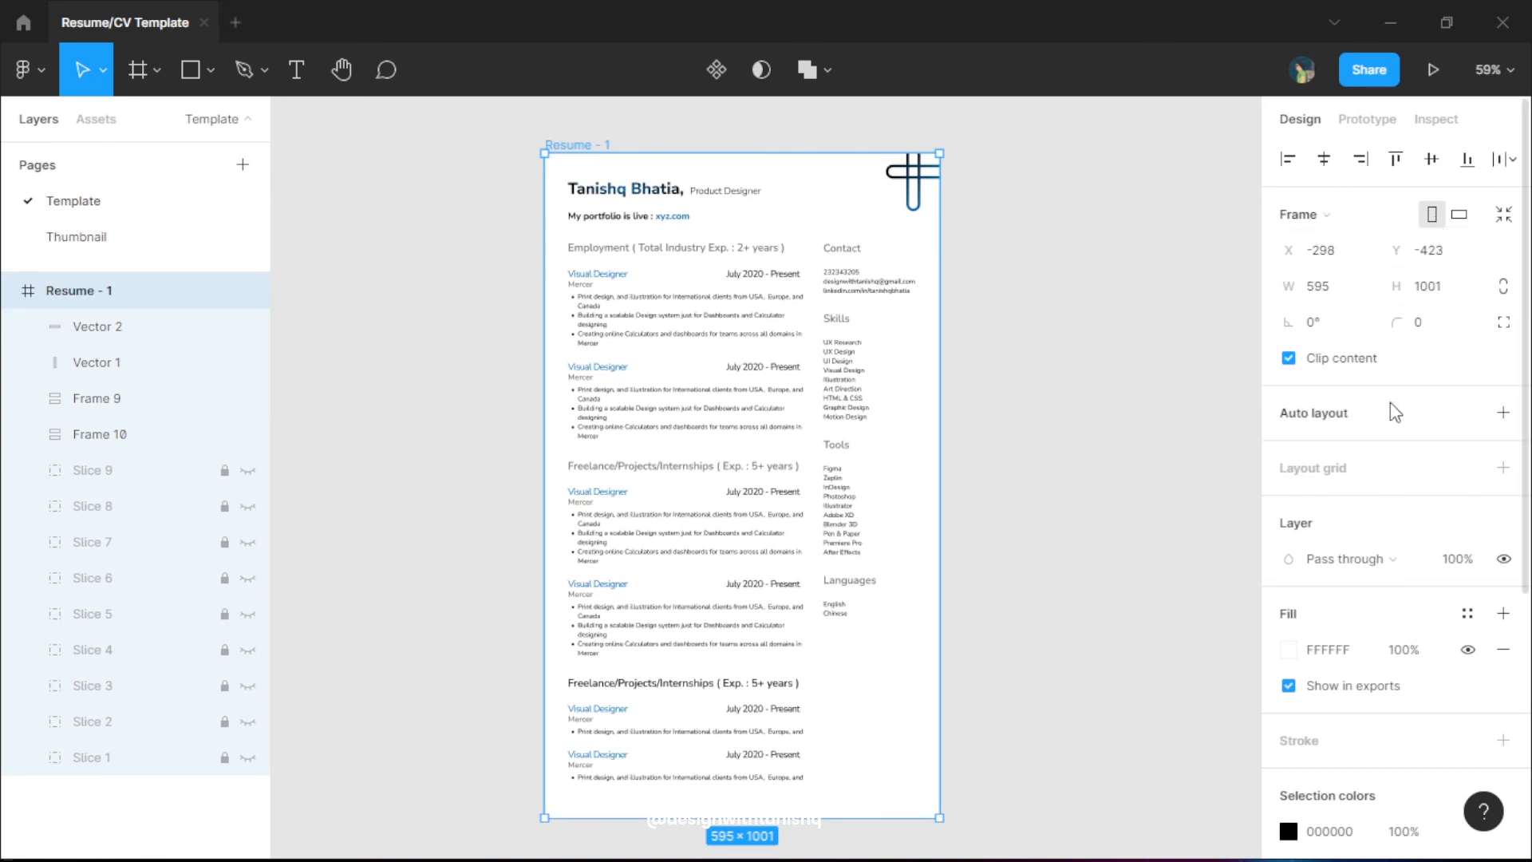
scroll(1390, 405, down, 5)
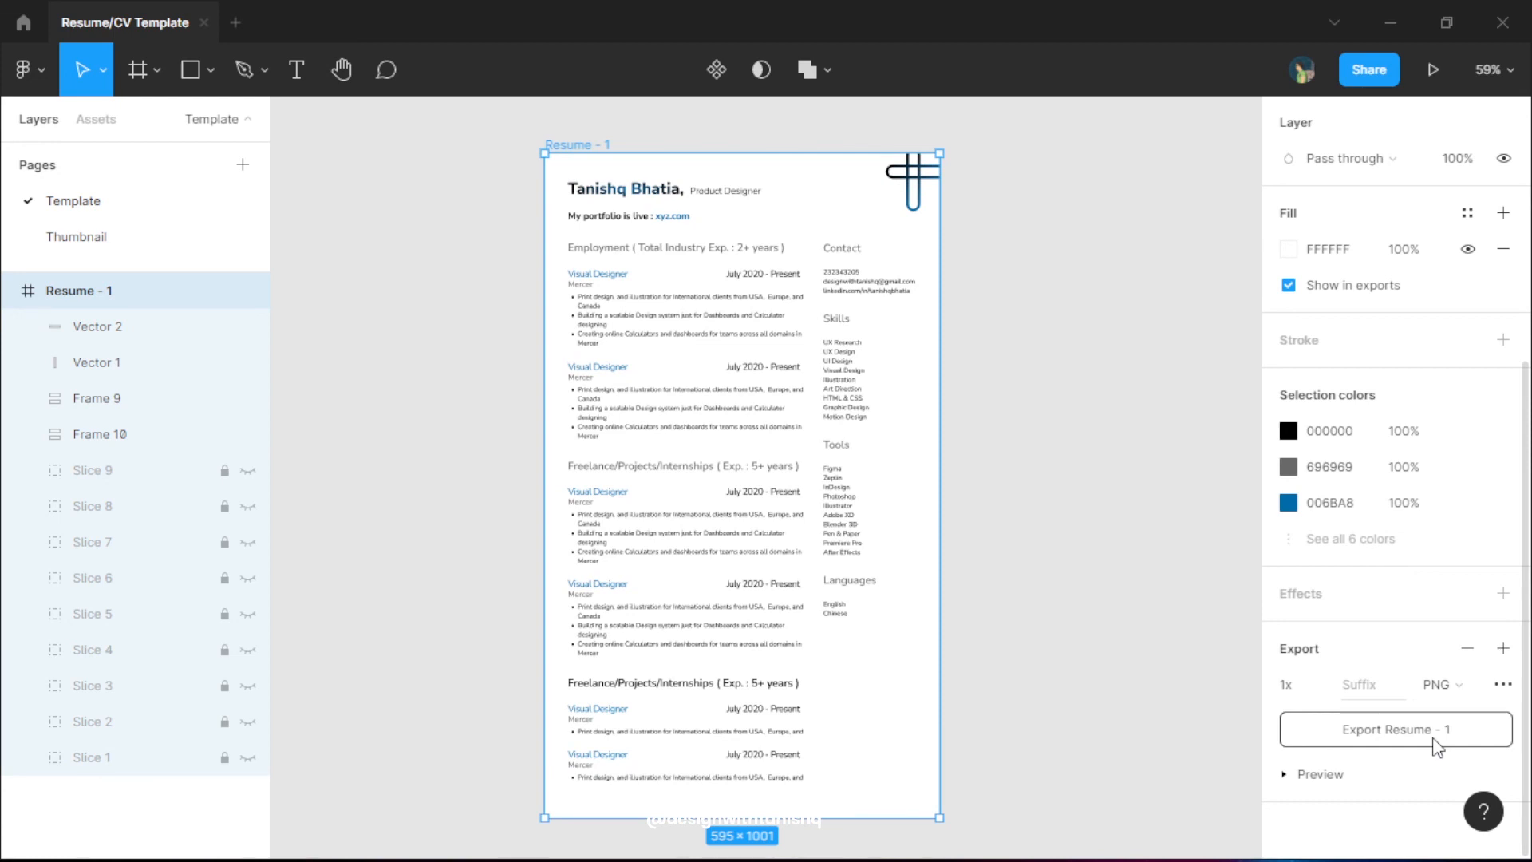
click(1451, 683)
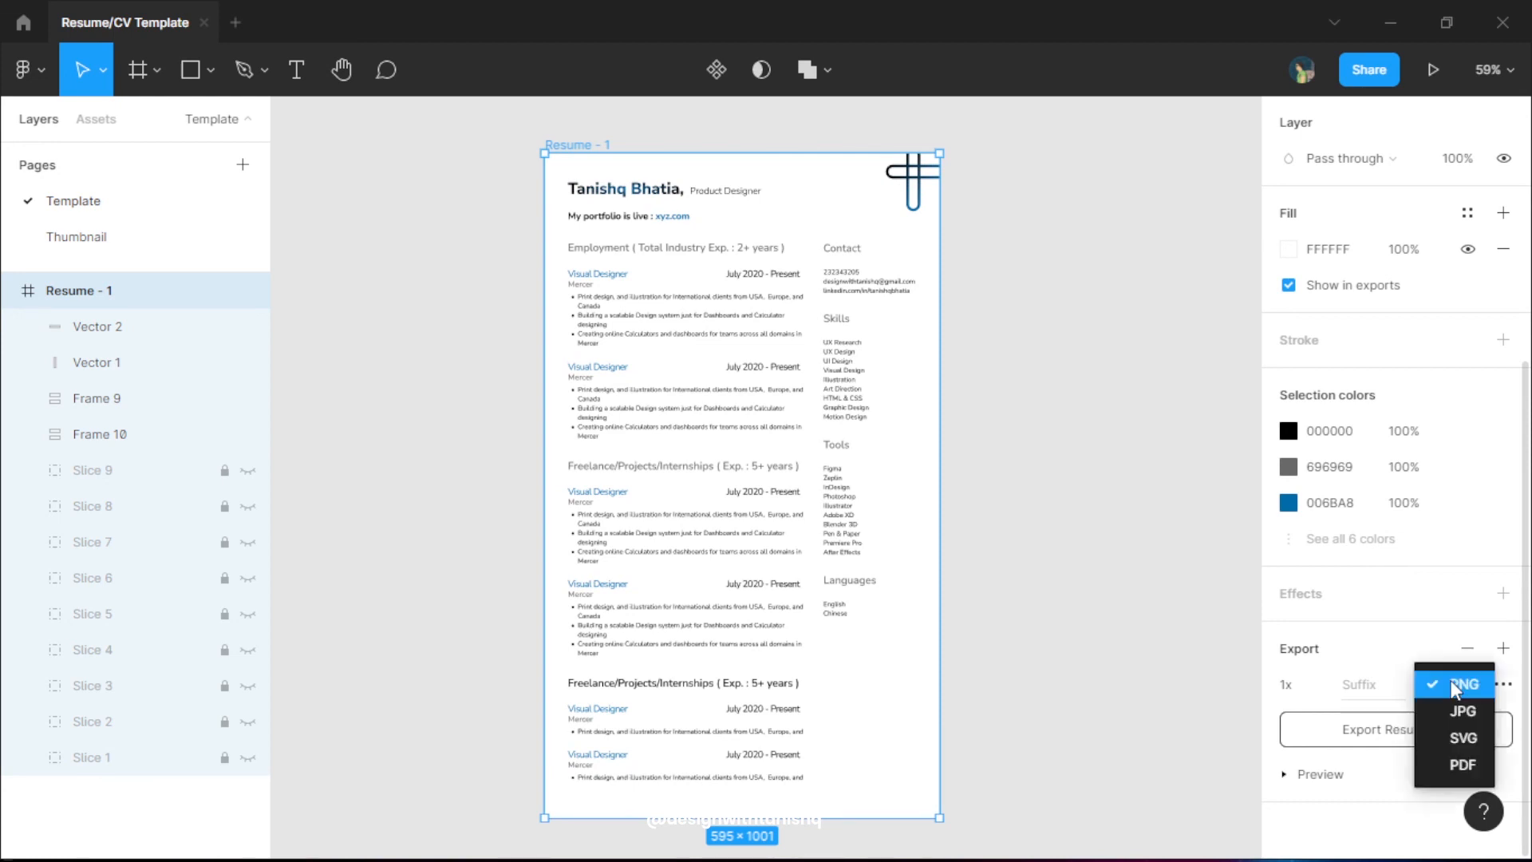
click(1464, 762)
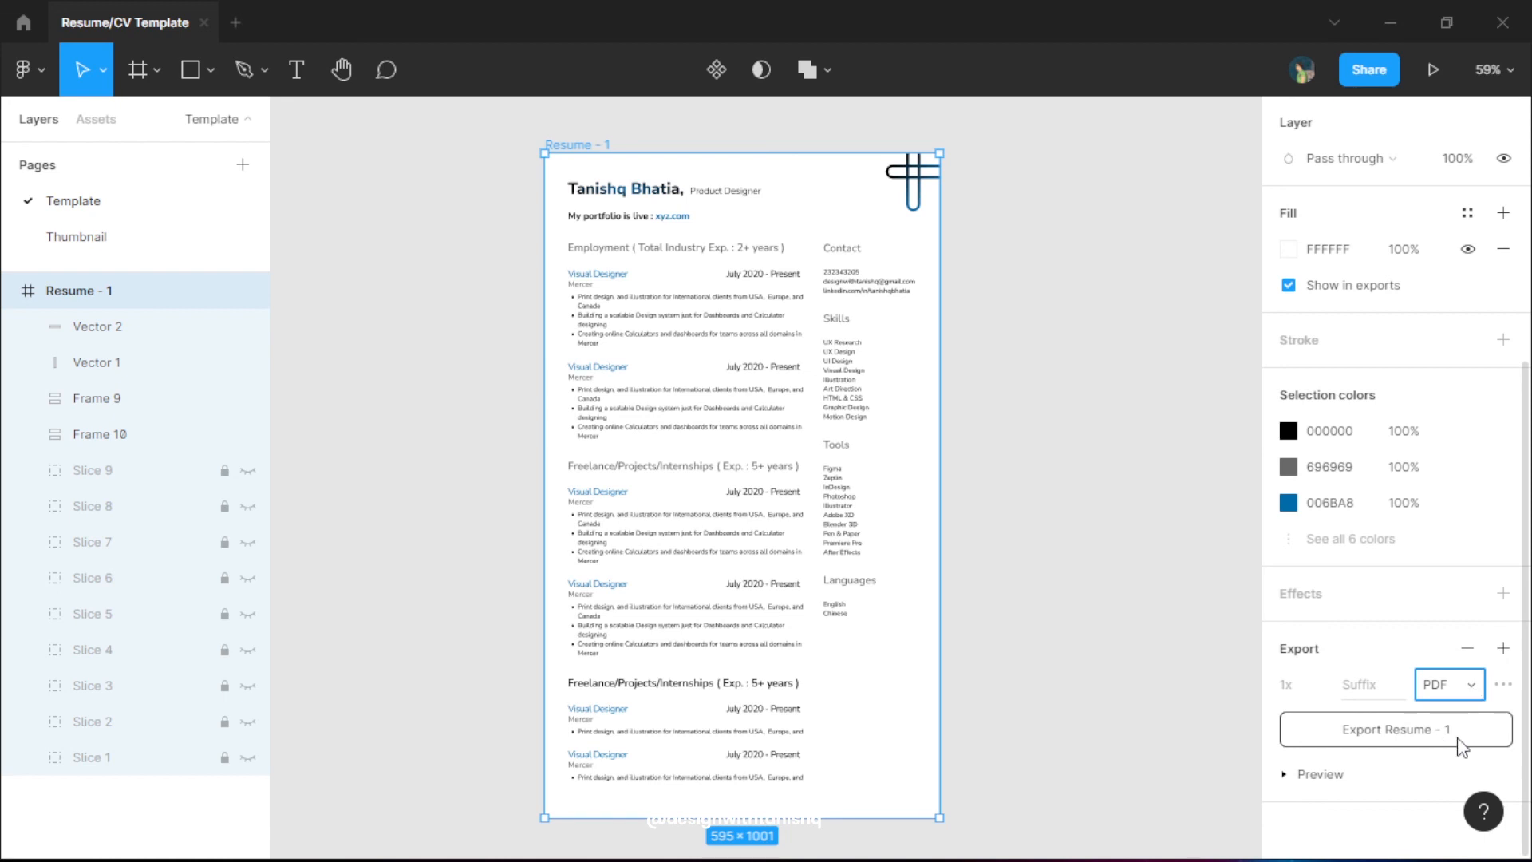
click(1285, 772)
scroll(1349, 766, down, 3)
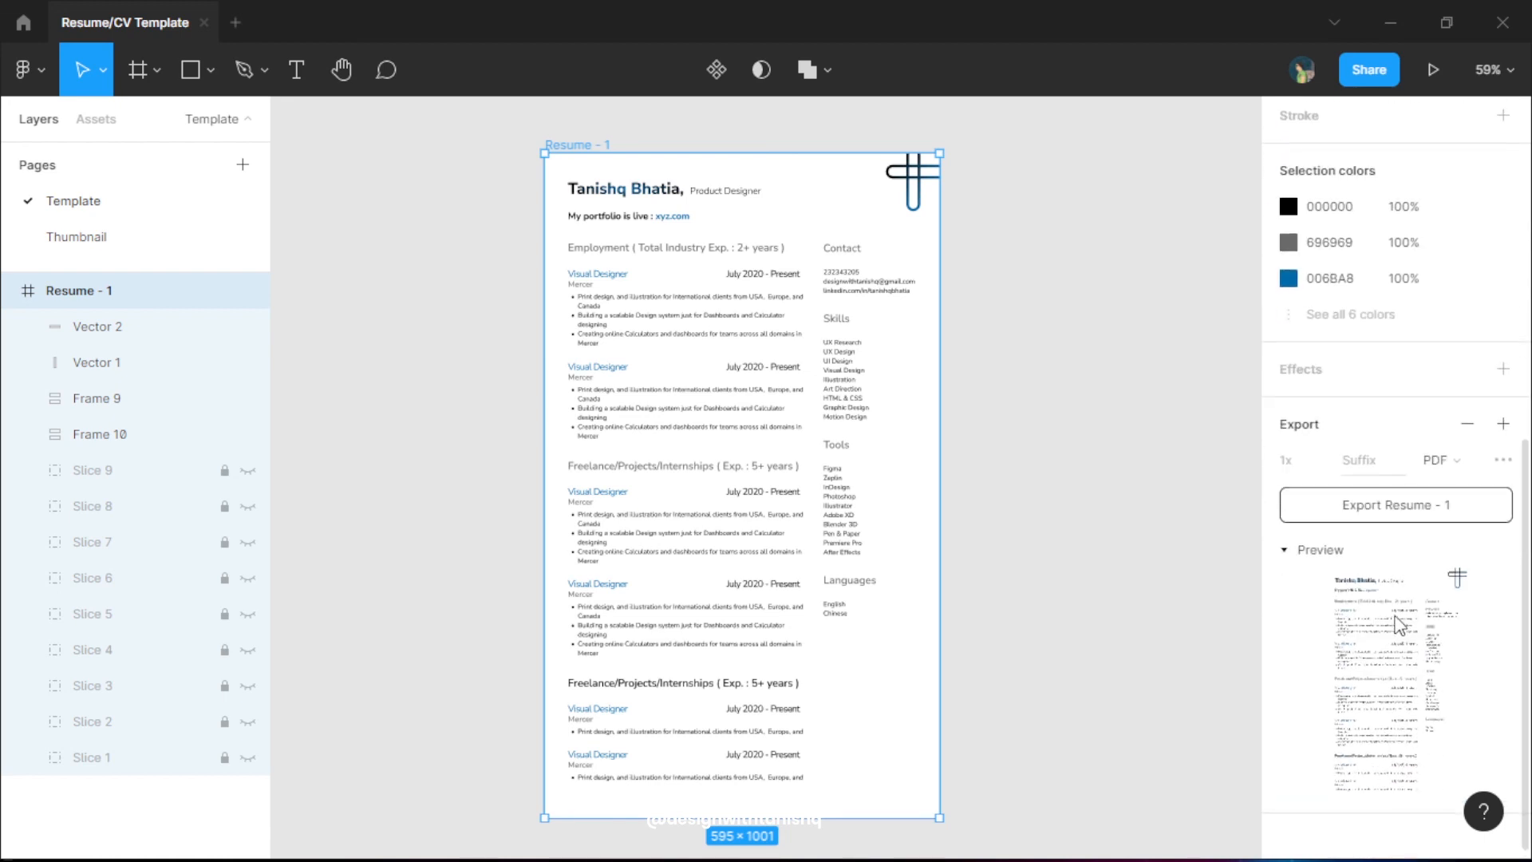
click(1018, 397)
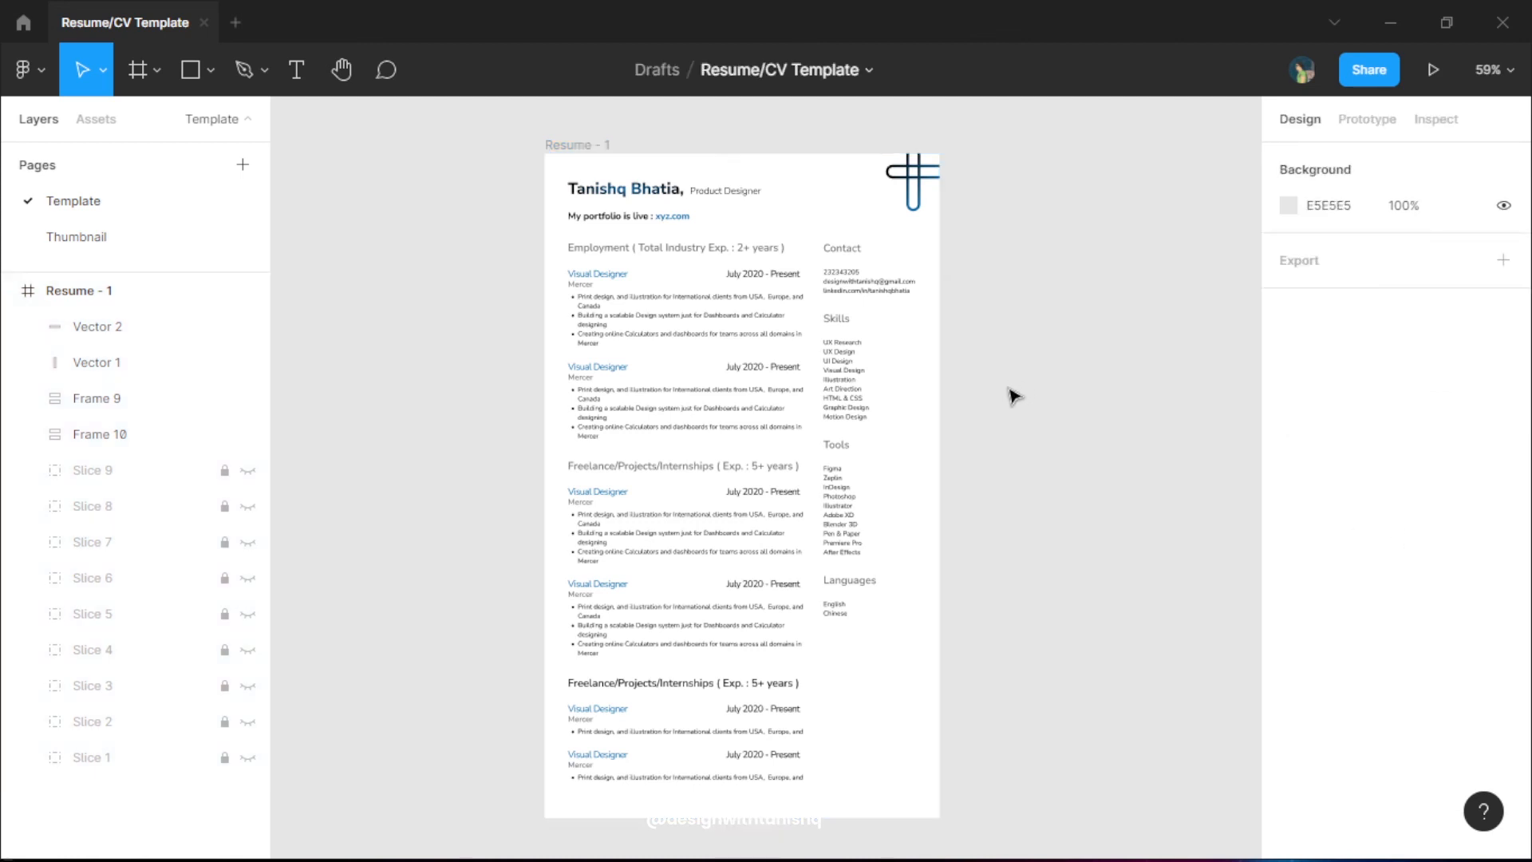
double_click(621, 396)
double_click(620, 396)
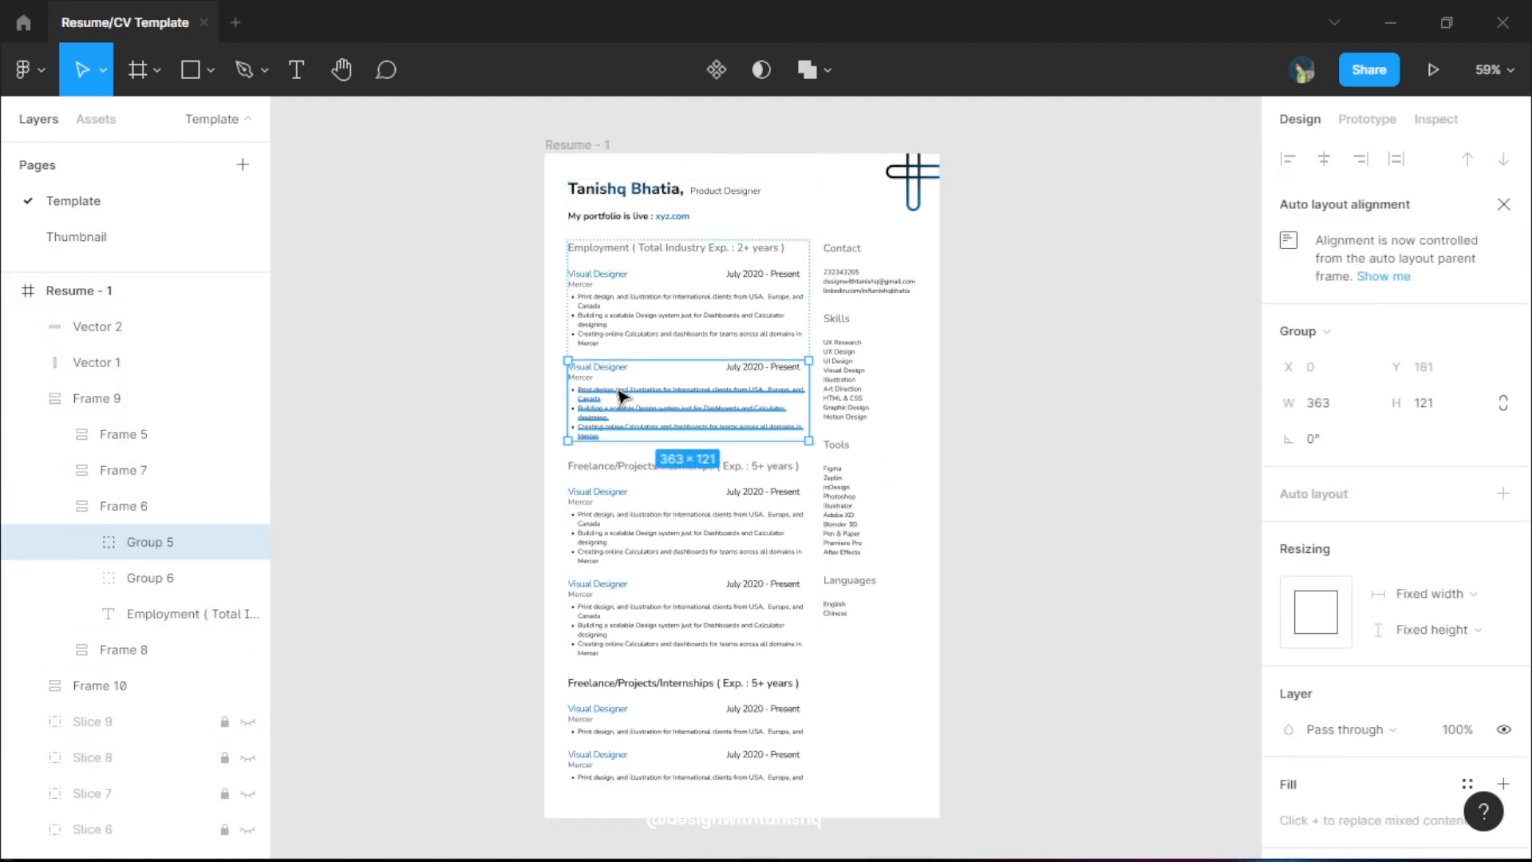
key(Delete)
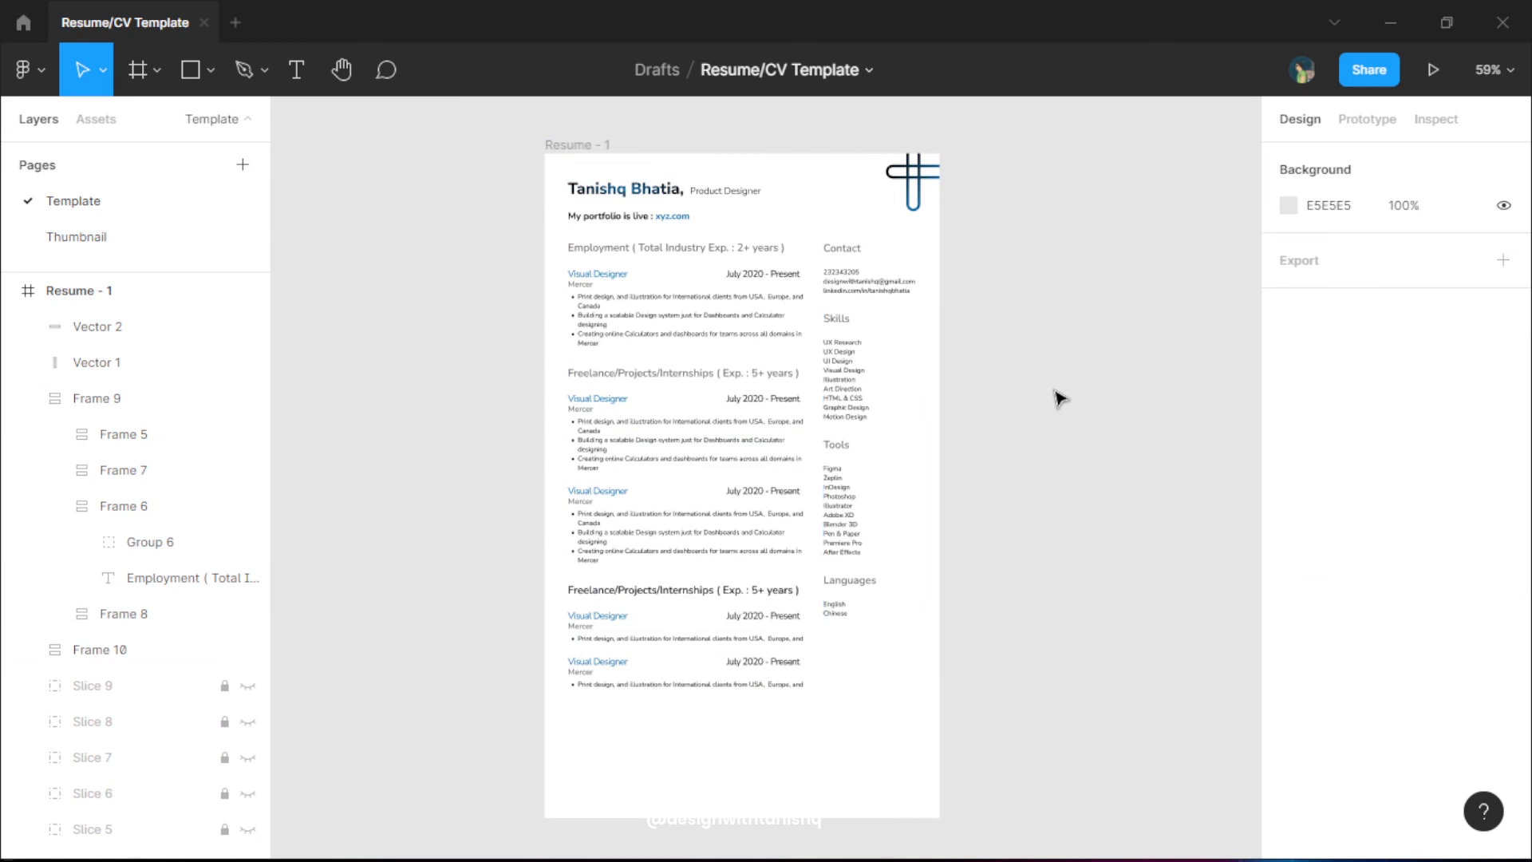
key(ctrl+z)
key(Escape)
click(1045, 391)
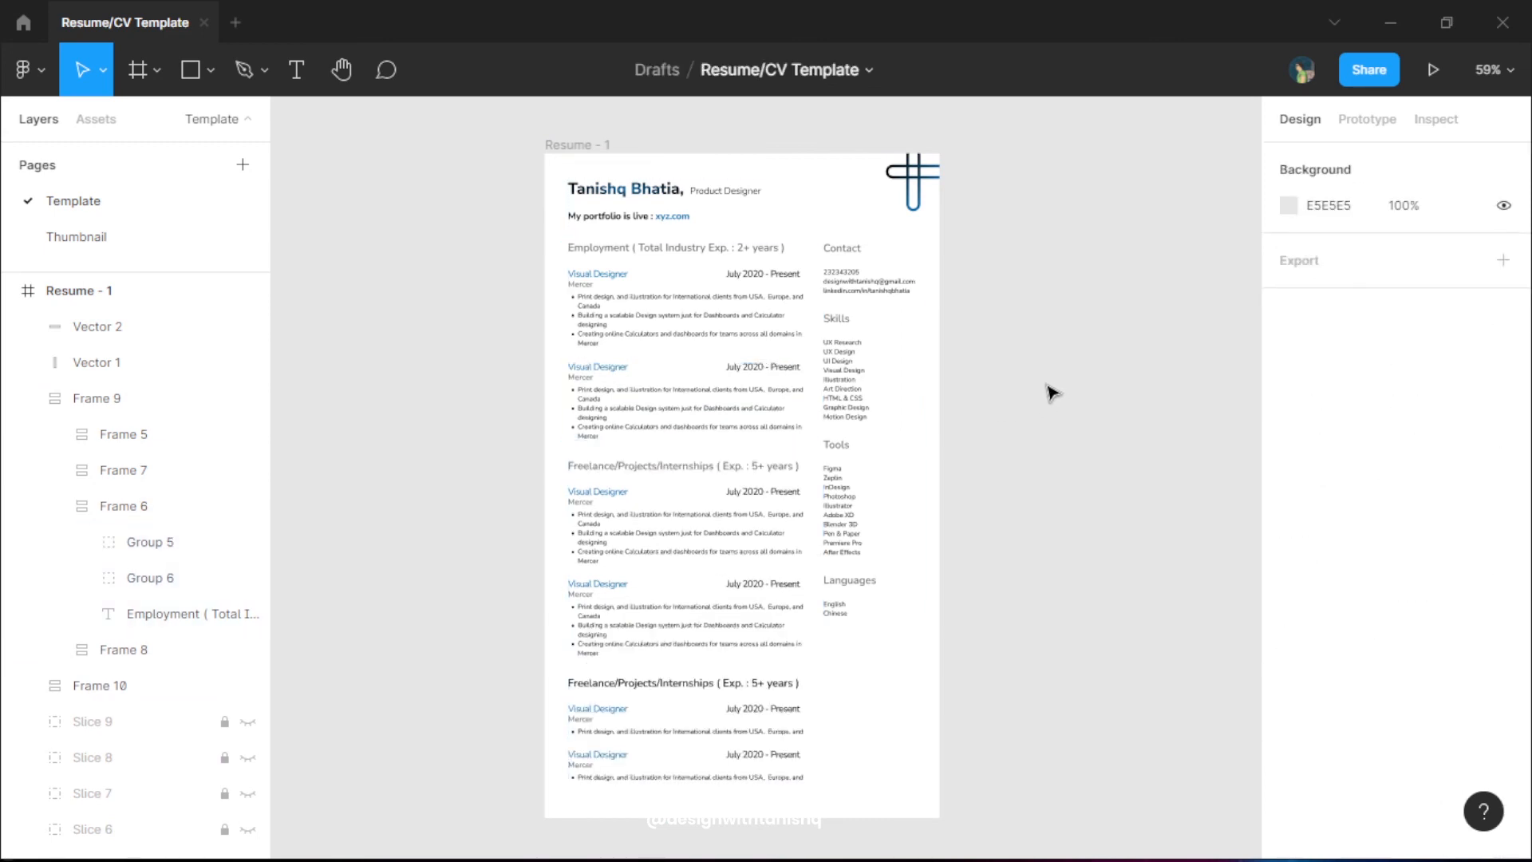
scroll(1058, 377, up, 2)
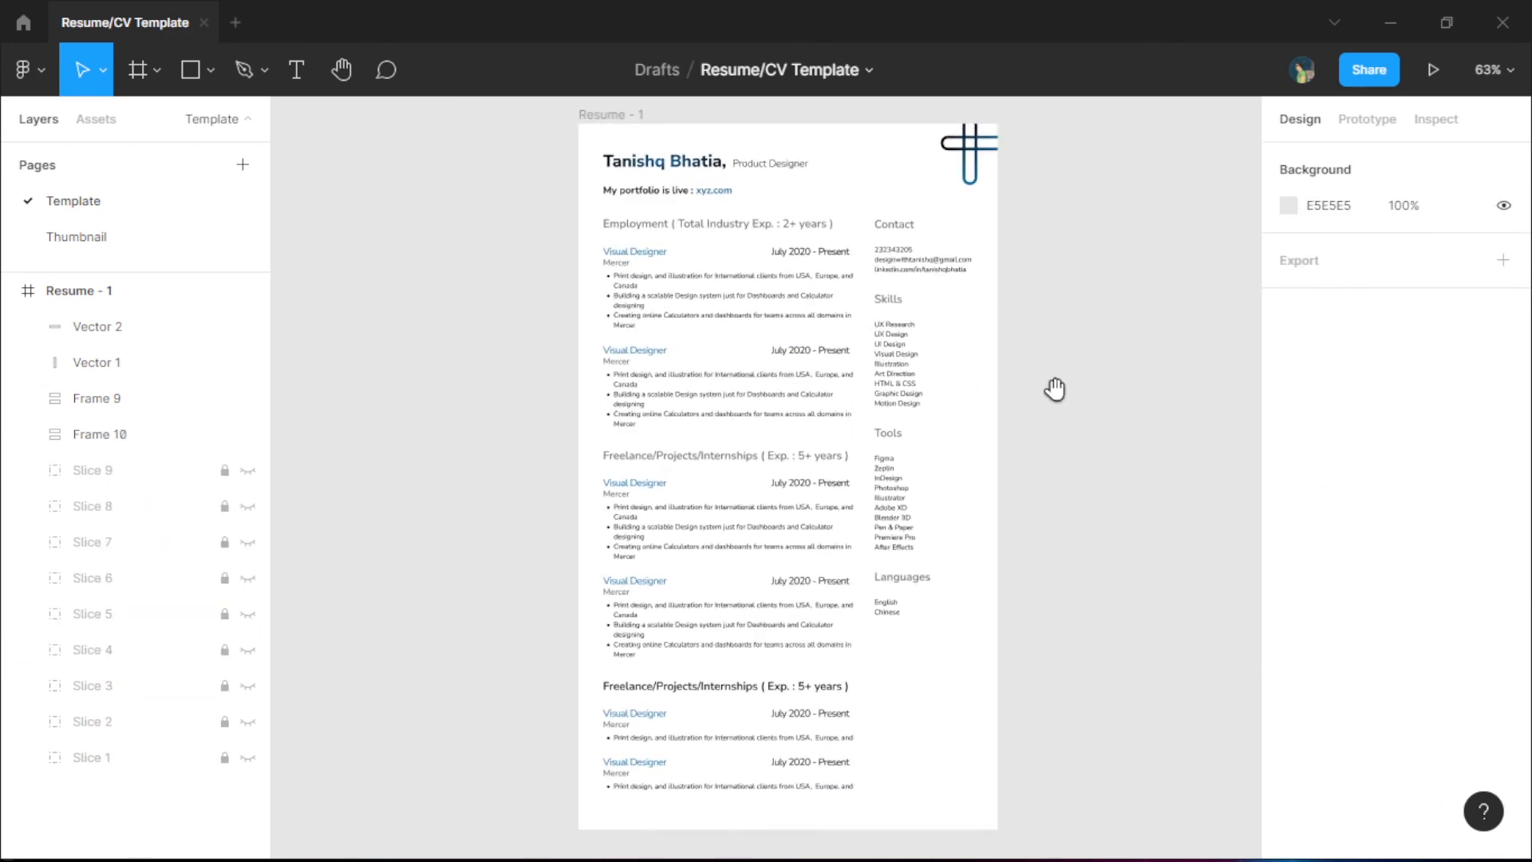